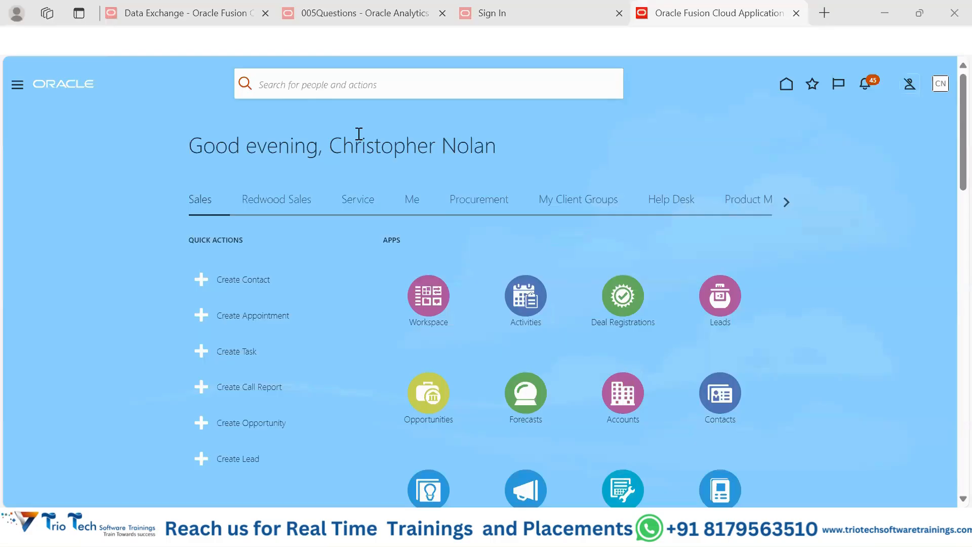
pyautogui.moveTo(187, 145); pyautogui.dragTo(495, 153)
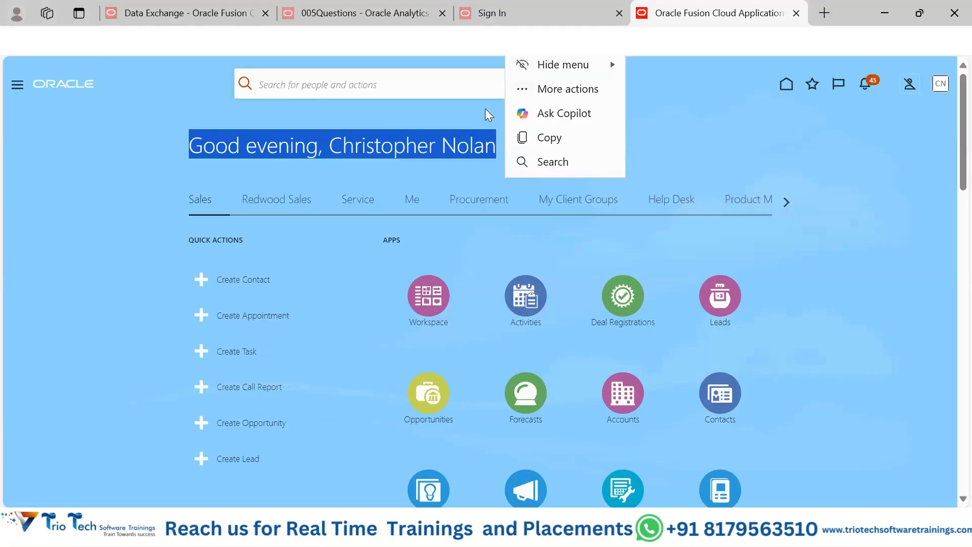
pyautogui.click(616, 162)
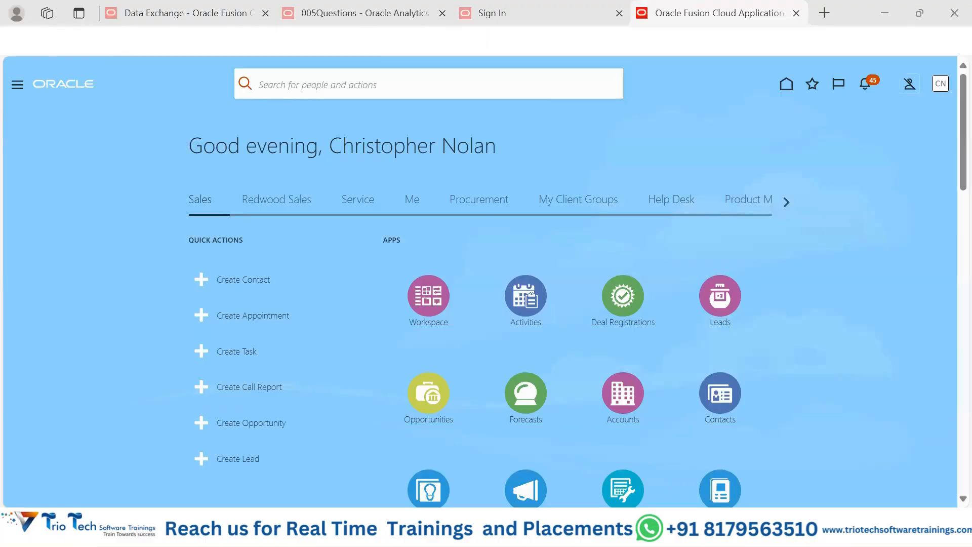
pyautogui.click(385, 41)
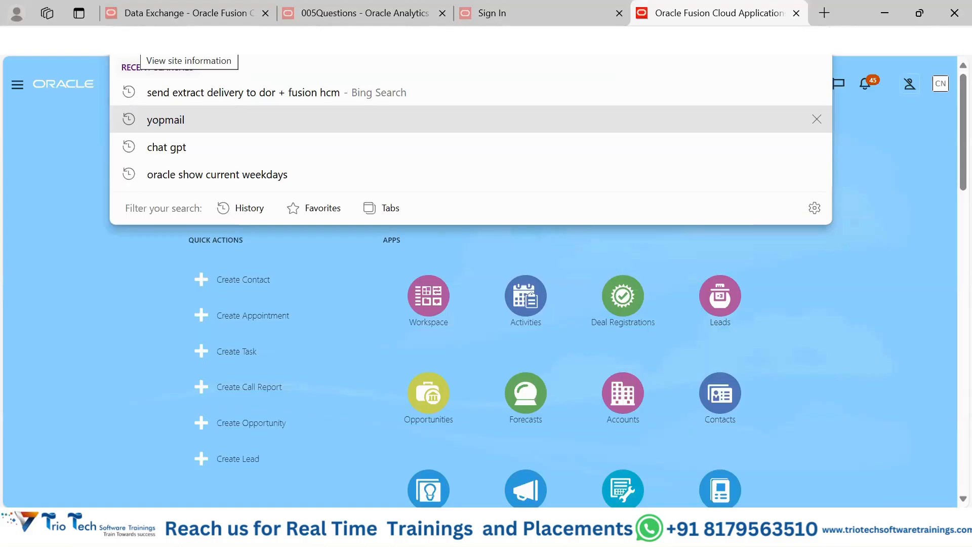
pyautogui.click(59, 211)
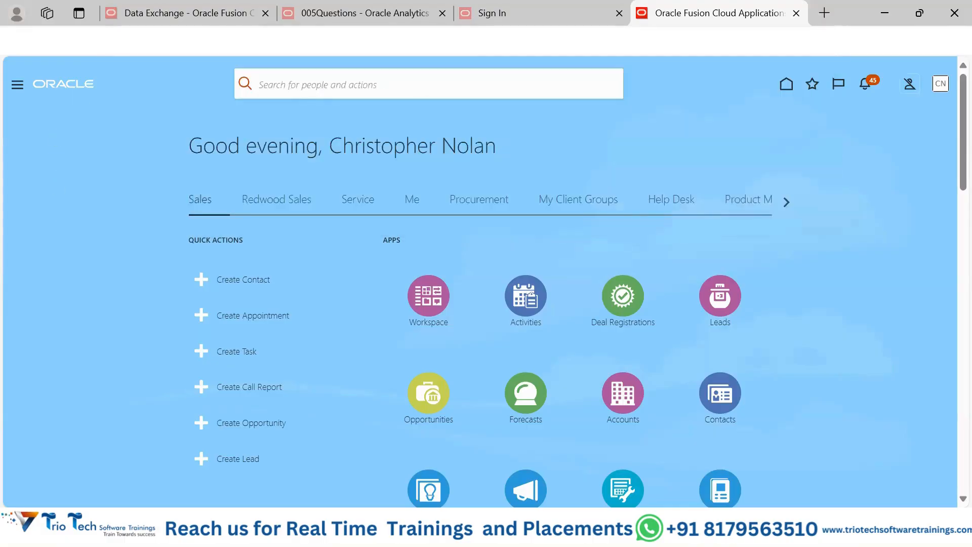
pyautogui.click(400, 41)
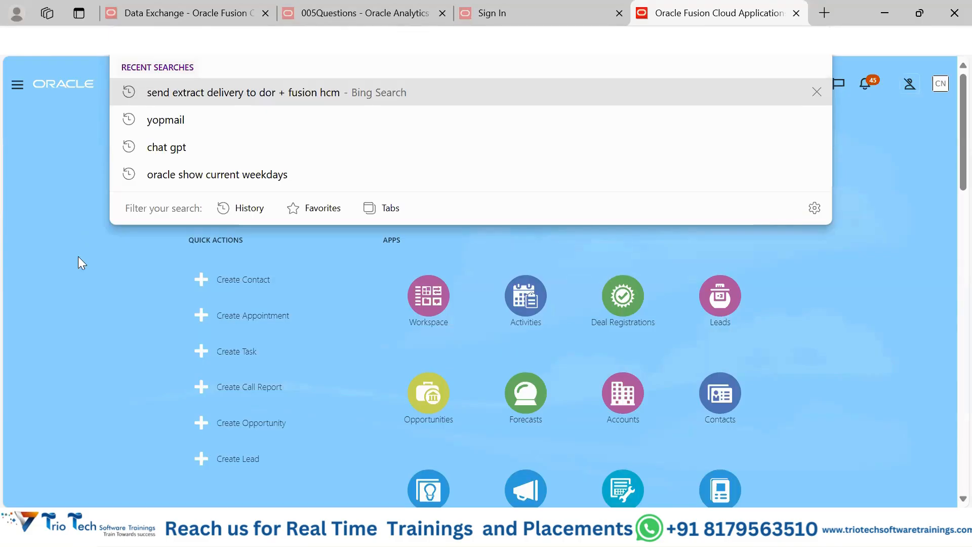
pyautogui.click(61, 148)
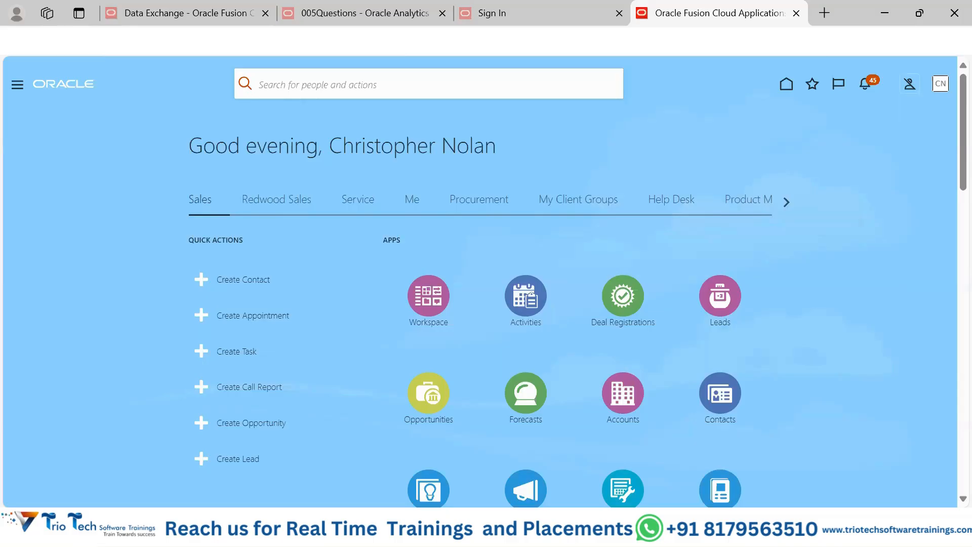
pyautogui.click(557, 41)
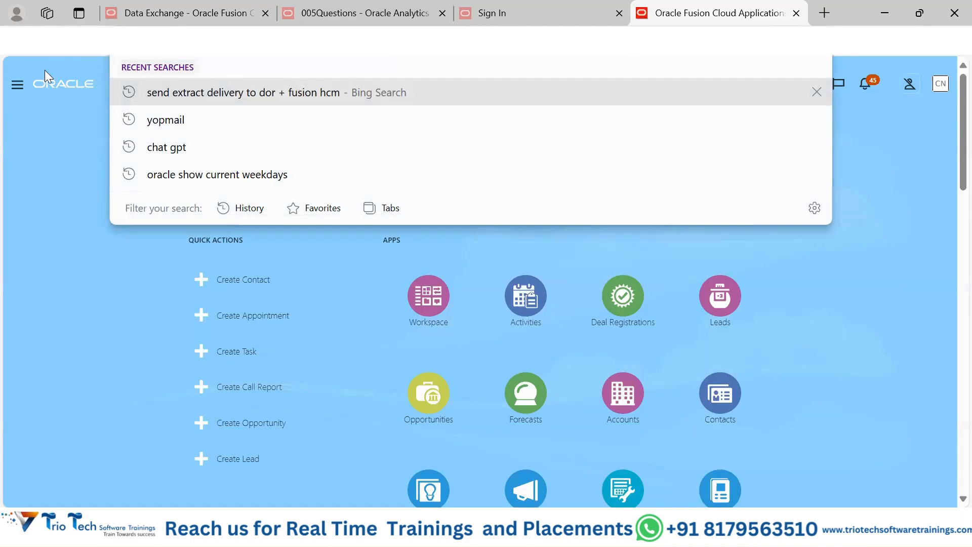
pyautogui.click(22, 134)
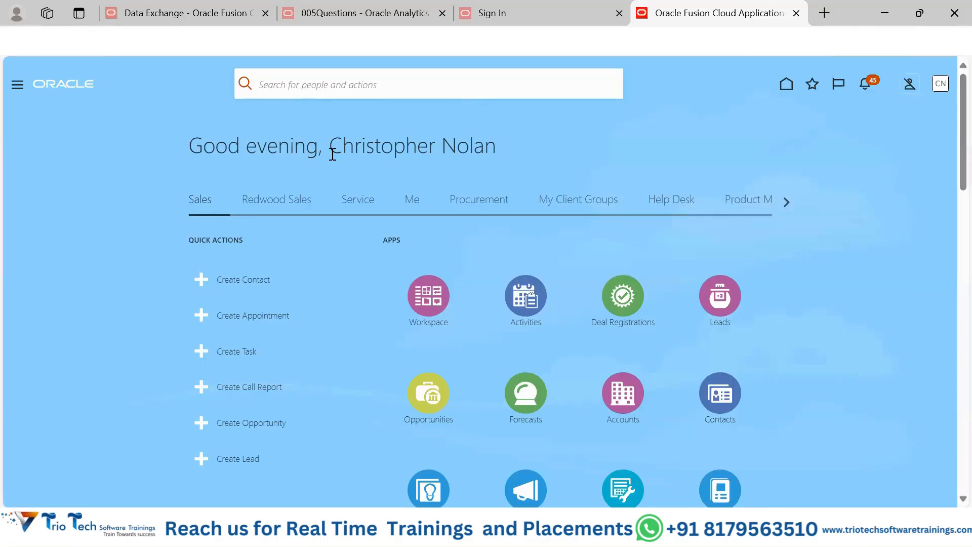
# Step: Point out the signed-in user's name in the greeting and view the Settings and Actions options
pyautogui.moveTo(332, 154); pyautogui.dragTo(503, 152)
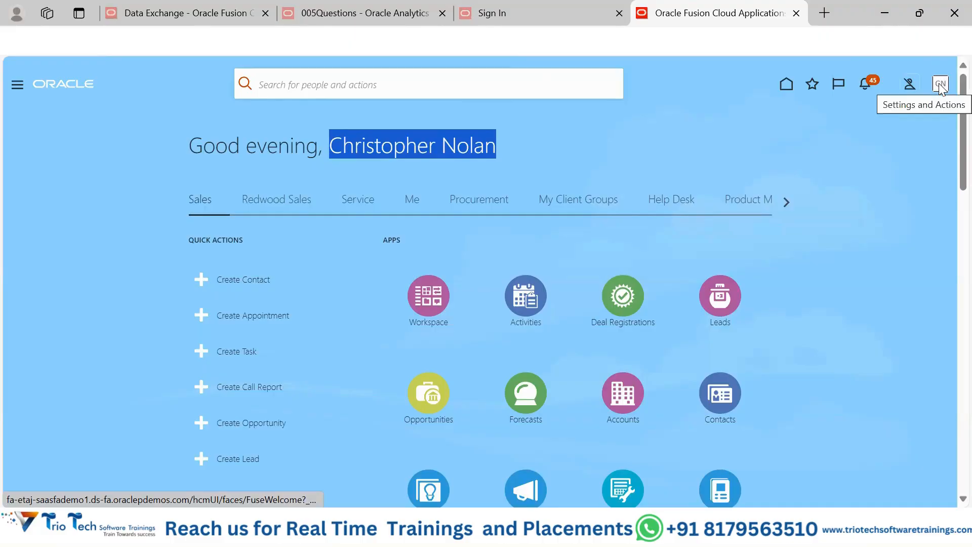
pyautogui.click(939, 84)
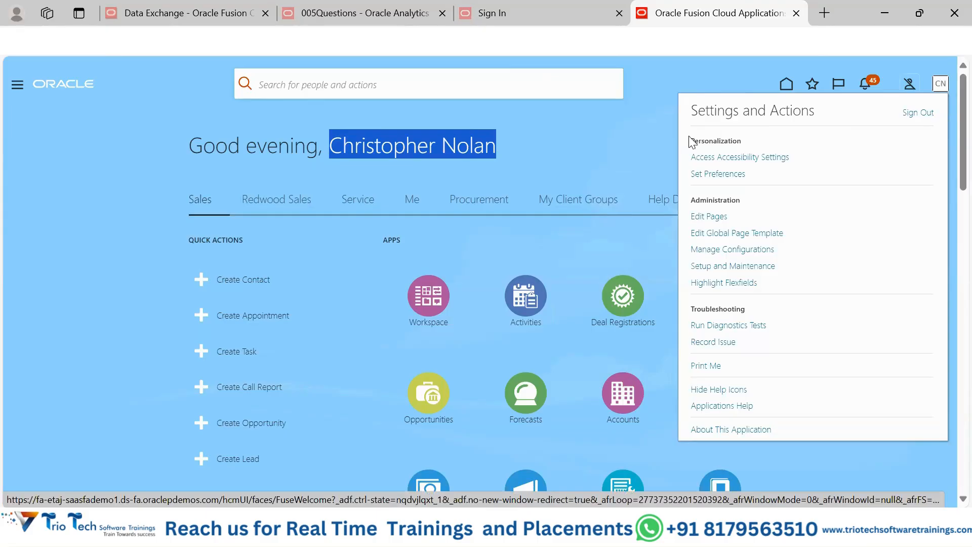
pyautogui.click(555, 132)
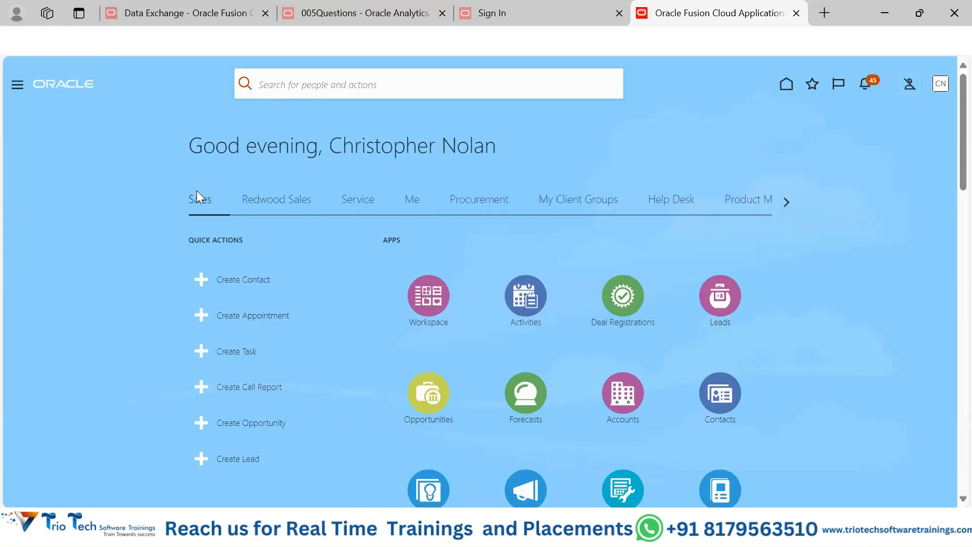
# Step: Look through the home page's application groups, including the apps under Me and My Client Groups
pyautogui.click(236, 199)
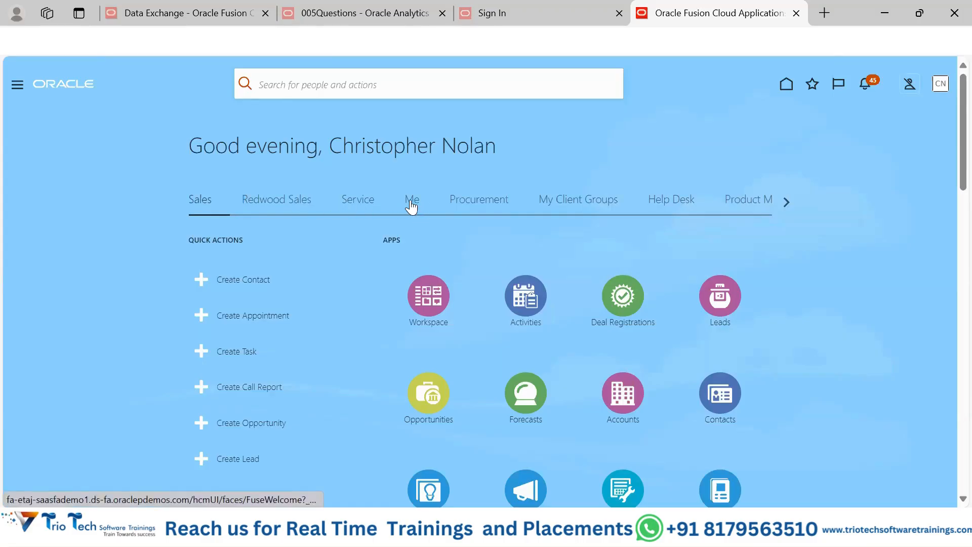
pyautogui.click(410, 204)
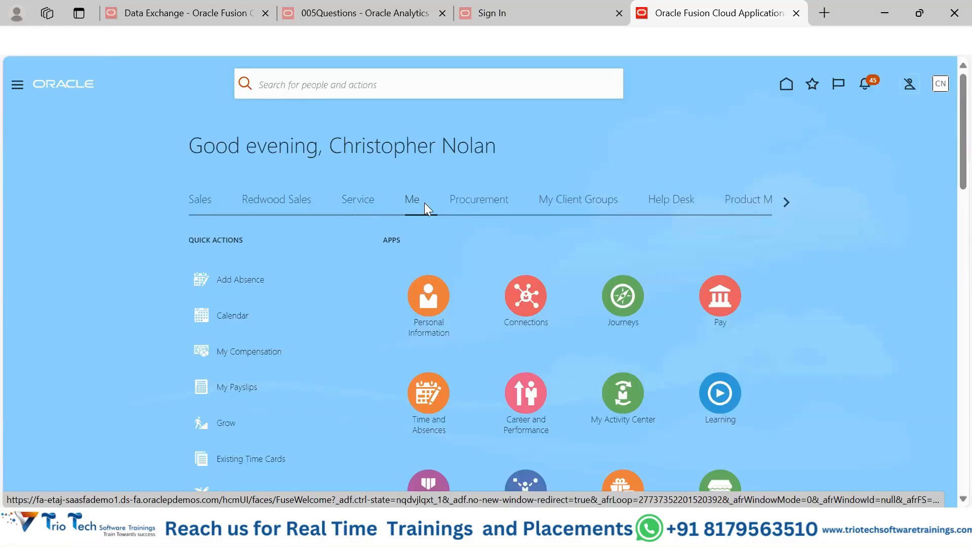
pyautogui.click(787, 203)
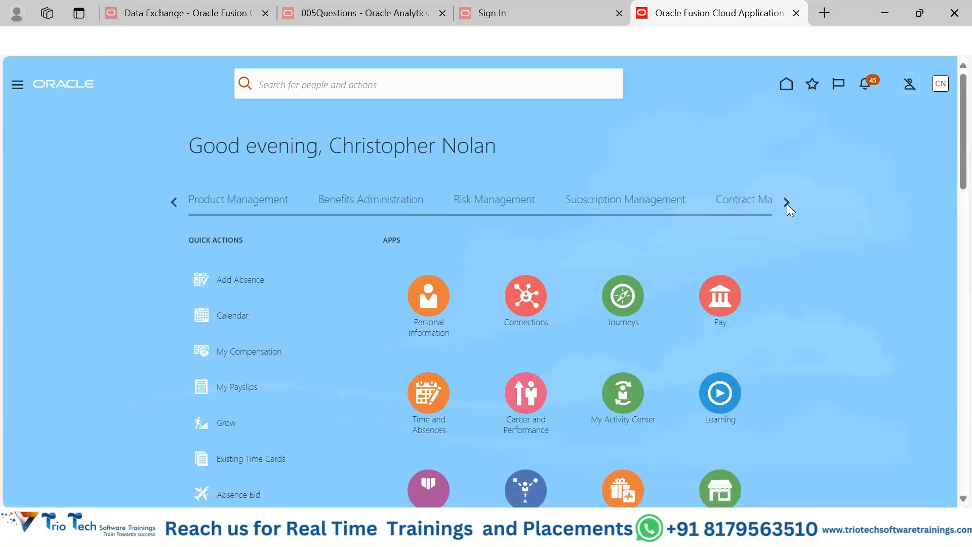
pyautogui.click(786, 203)
pyautogui.click(786, 203)
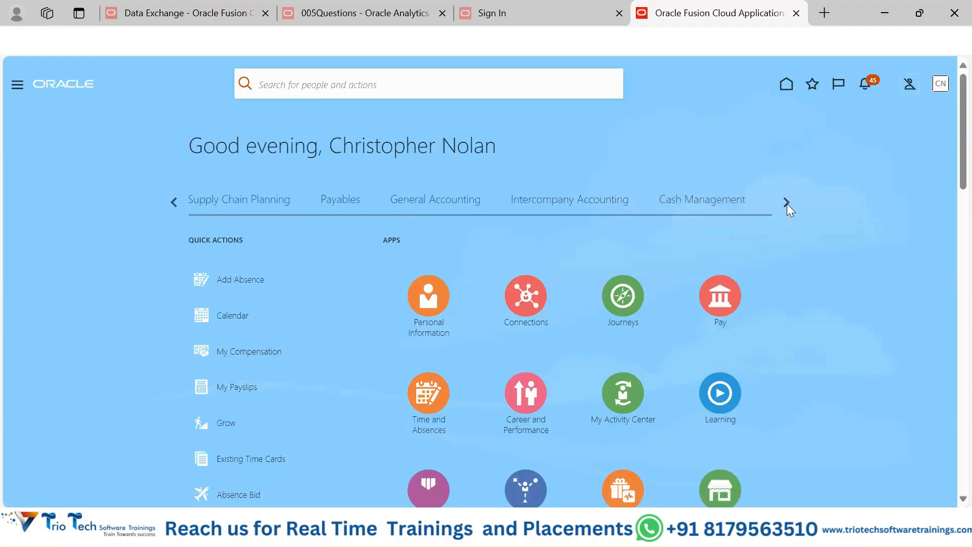
pyautogui.click(787, 202)
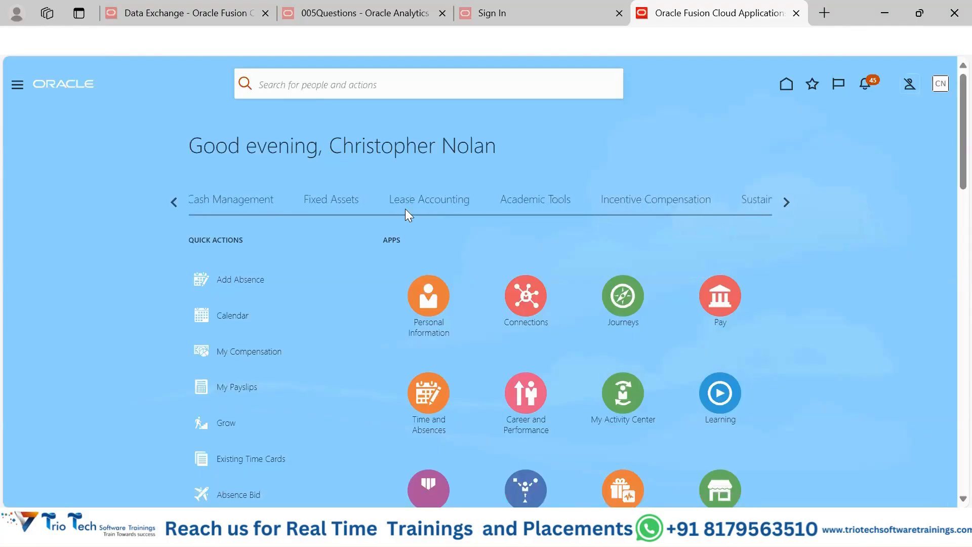
pyautogui.click(174, 202)
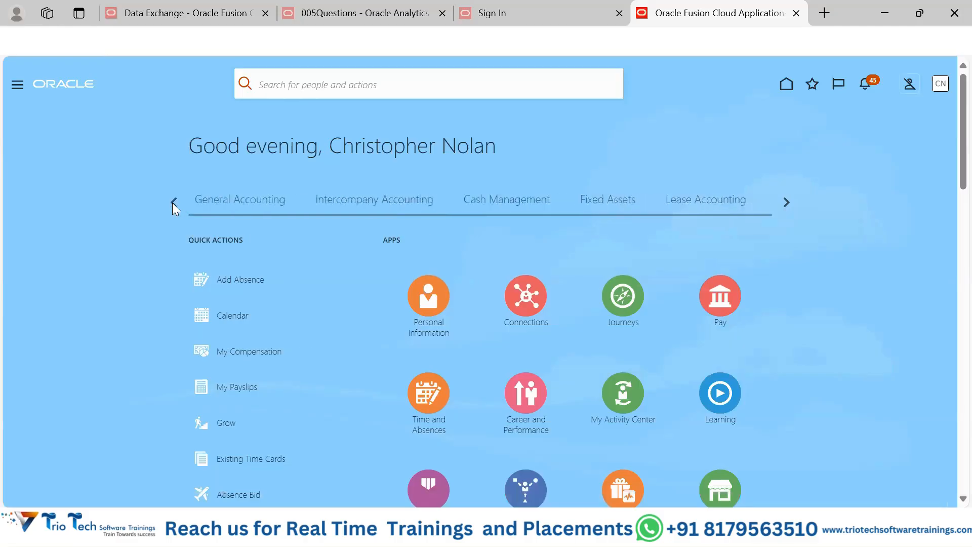
pyautogui.click(173, 202)
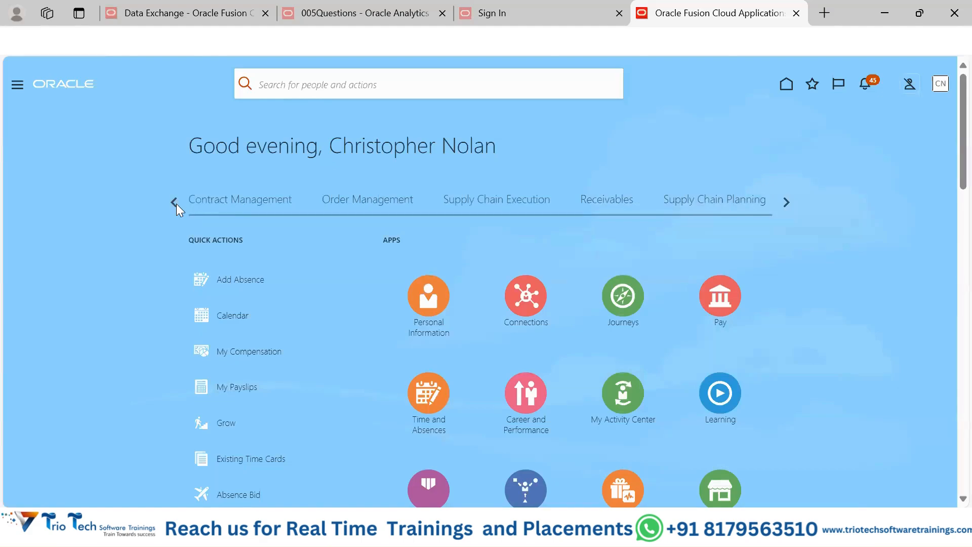
pyautogui.click(174, 202)
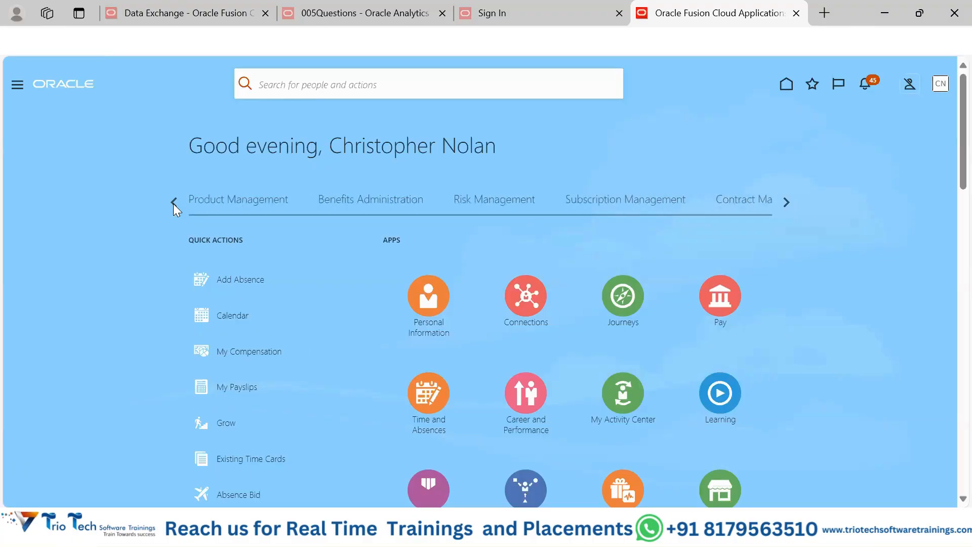
pyautogui.click(173, 203)
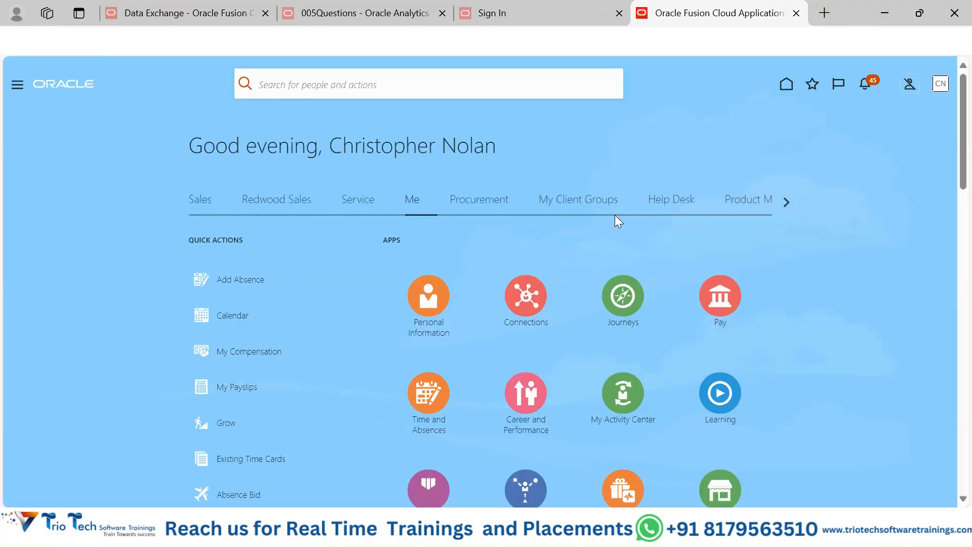
pyautogui.click(578, 202)
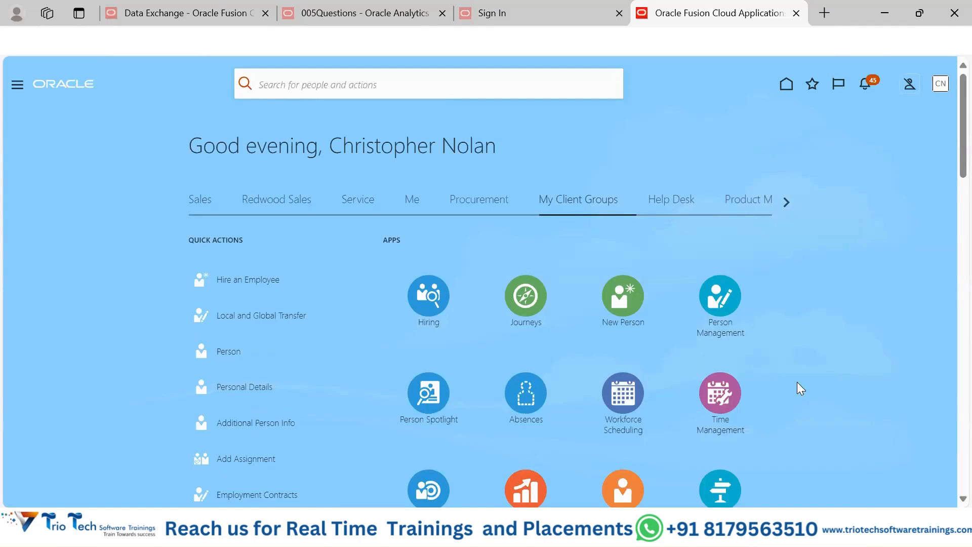
# Step: Switch to Notepad++, decline the update download and create a new blank document
pyautogui.press('super+d')
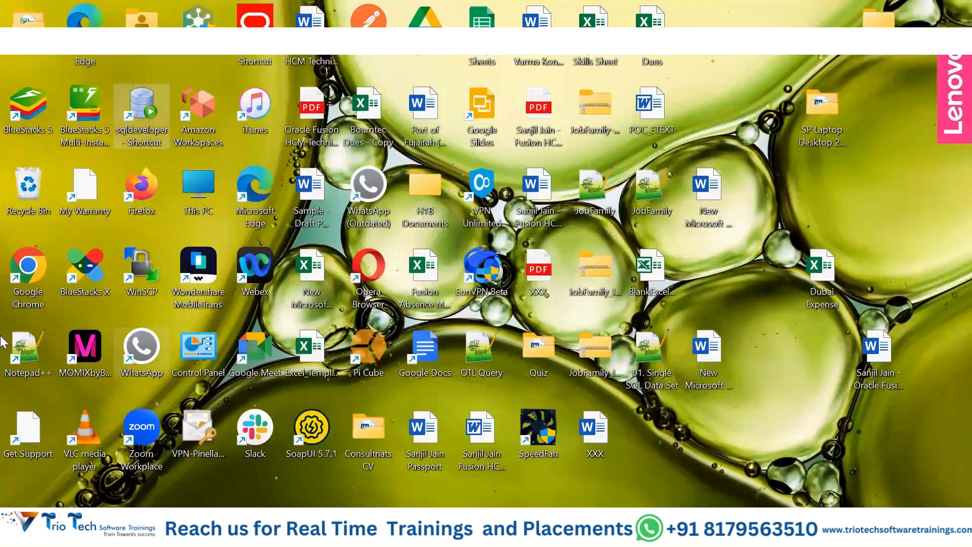
pyautogui.doubleClick(23, 349)
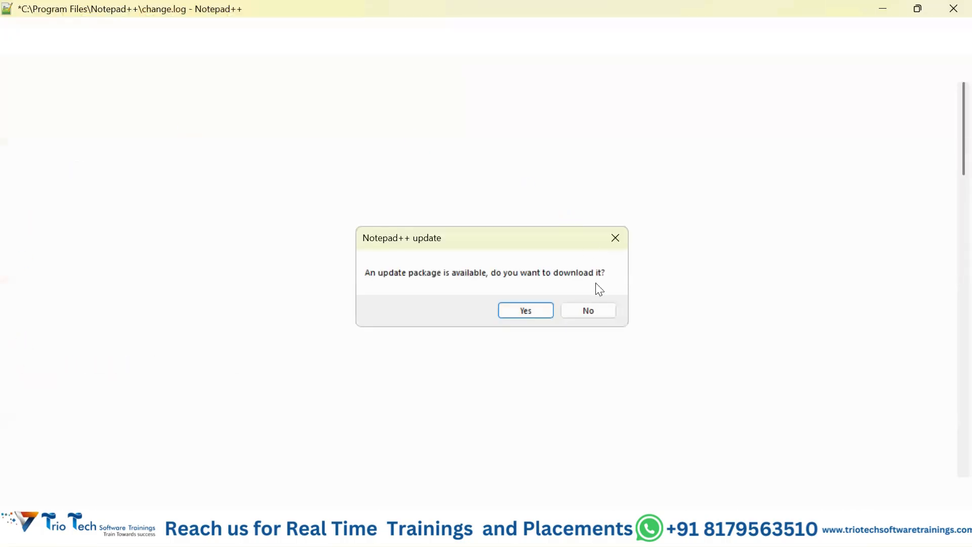
pyautogui.click(573, 311)
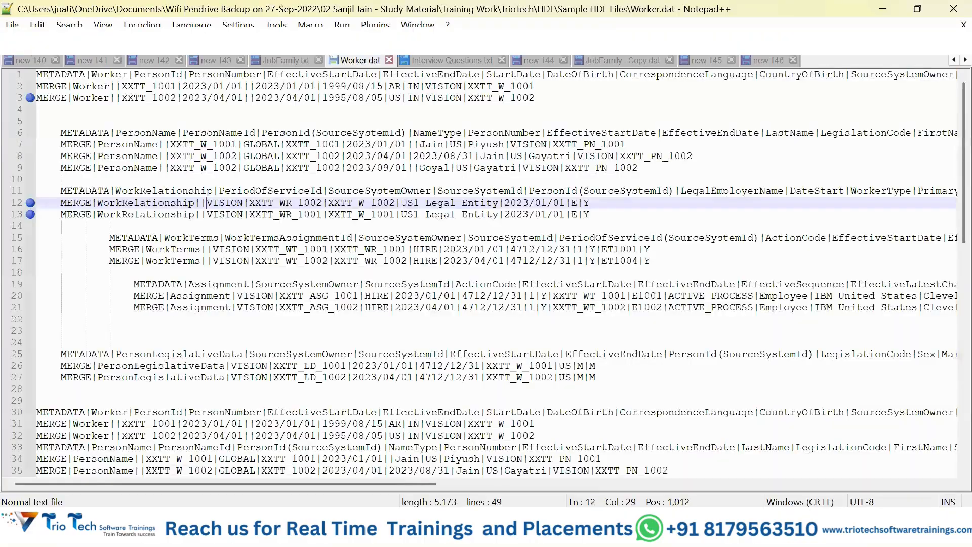
pyautogui.hotkey('ctrl', 'n')
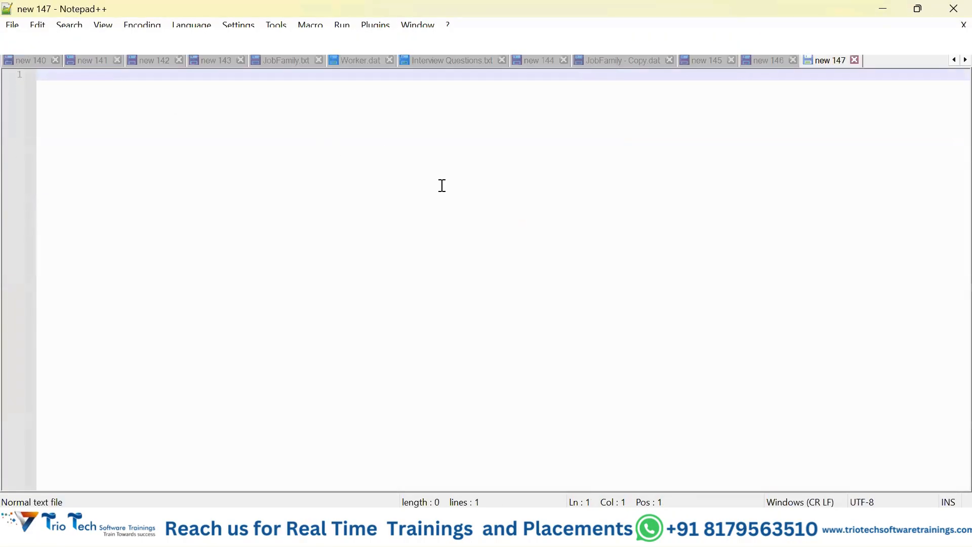
# Step: Enter the heading "Cloud Based" on the first line of the blank document
pyautogui.write('CL')
pyautogui.press('BackSpace')
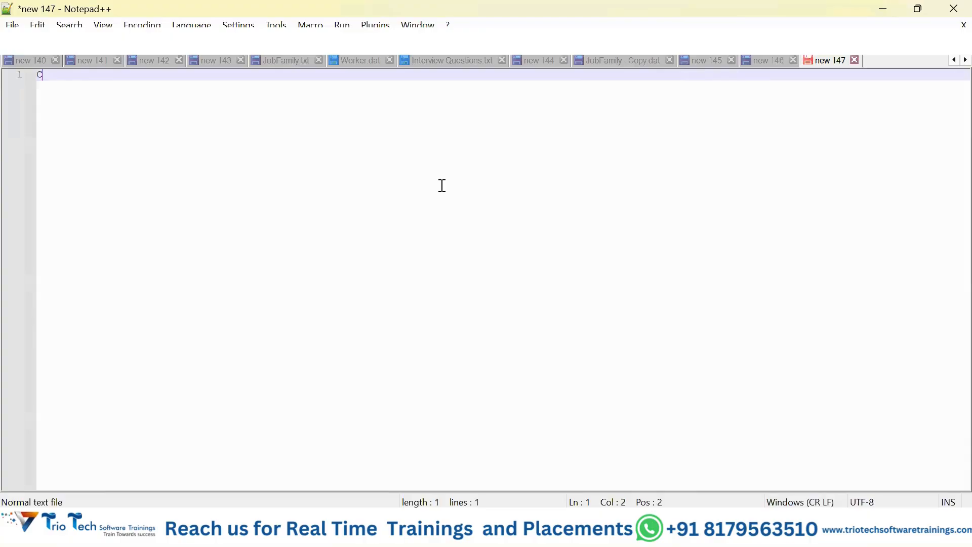
pyautogui.write('loud Based')
pyautogui.press('Return')
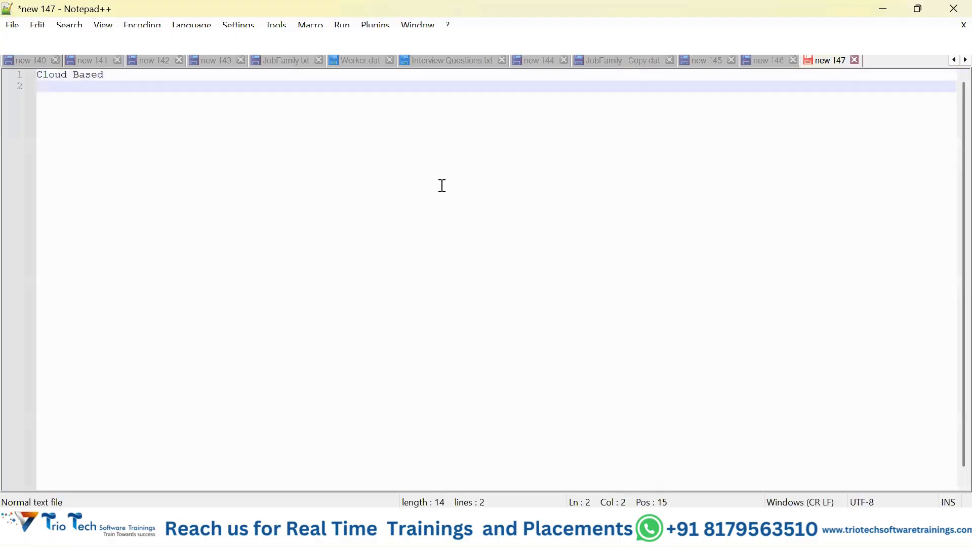
# Step: Add indented dash items "URL", "User Name" and "Password" on separate lines under the Cloud Based heading
pyautogui.write('- URL')
pyautogui.press('Return')
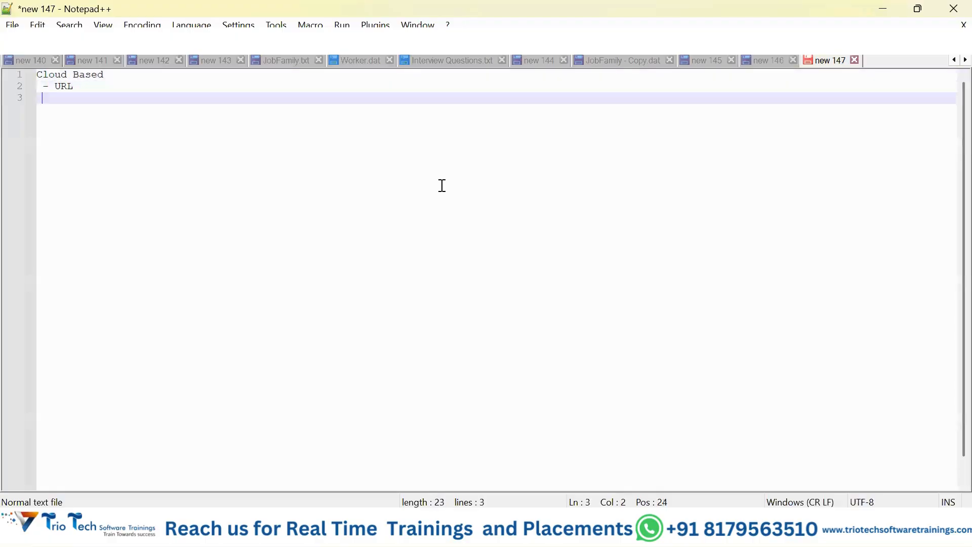
pyautogui.write('- Uer')
pyautogui.press('Return')
pyautogui.press('BackSpace')
pyautogui.press('BackSpace')
pyautogui.press('BackSpace')
pyautogui.press('BackSpace')
pyautogui.write('ser Name')
pyautogui.press('Return')
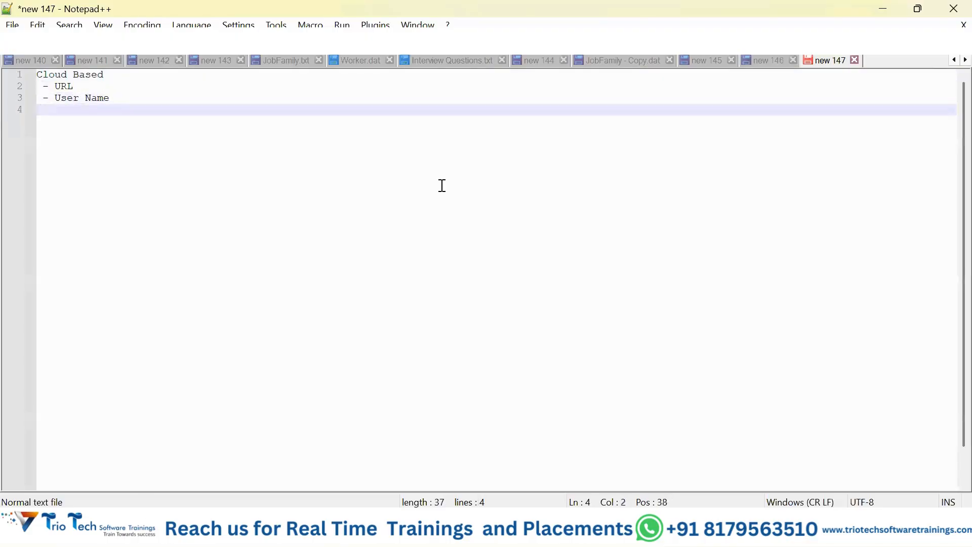
pyautogui.write('- Password')
pyautogui.press('Return')
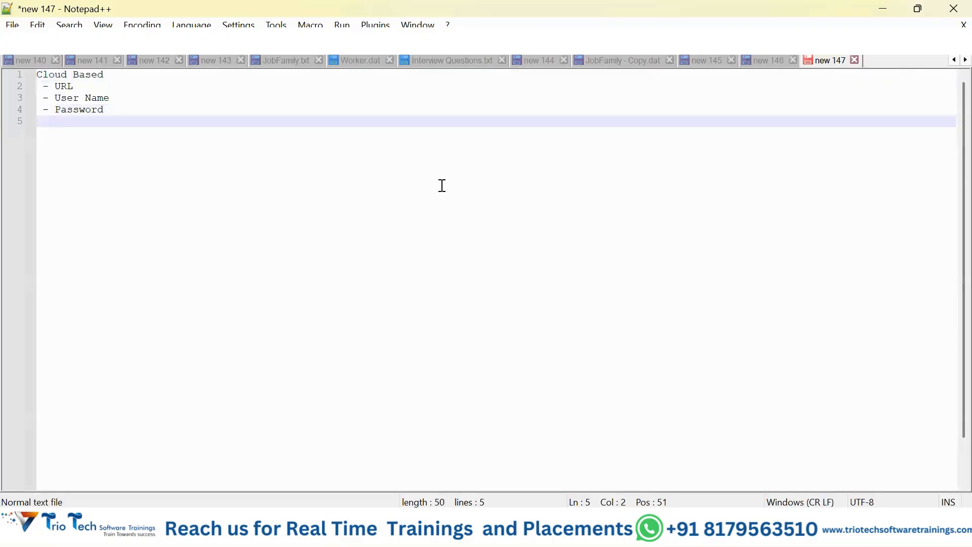
# Step: Add a "Home" dash item with two further-indented items, "tab, section, pages, tiles" and "role"
pyautogui.write('- Home')
pyautogui.press('Return')
pyautogui.write('- ')
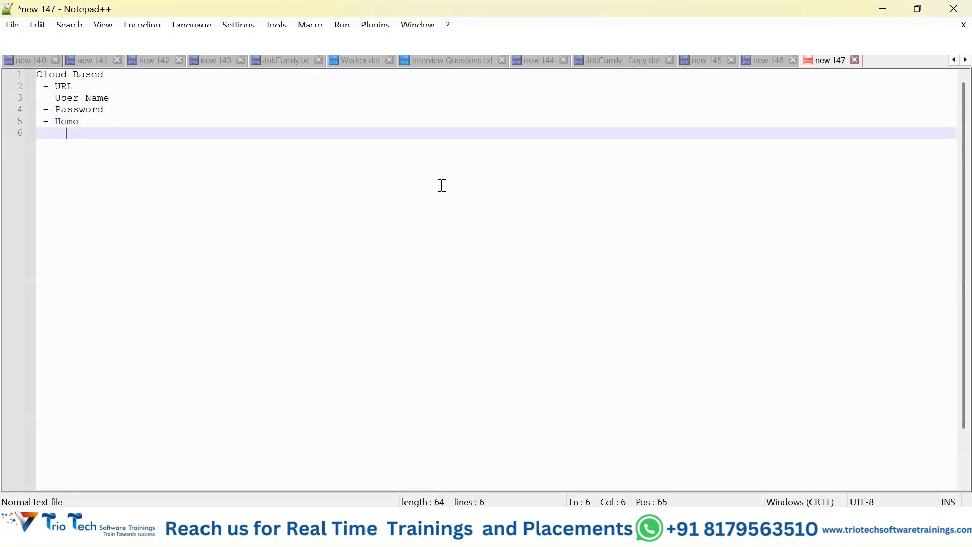
pyautogui.write('tab, section')
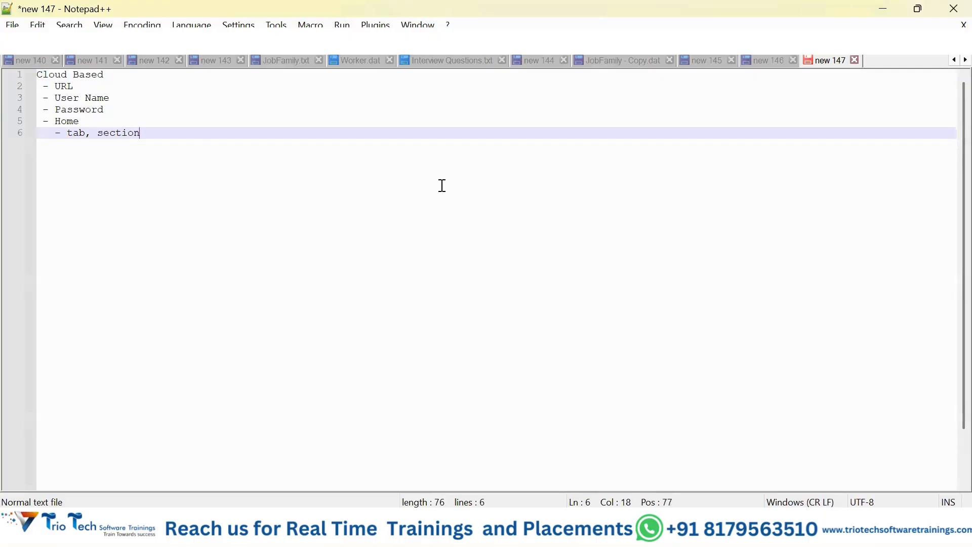
pyautogui.write(', pages, tiles')
pyautogui.press('Return')
pyautogui.write('- ')
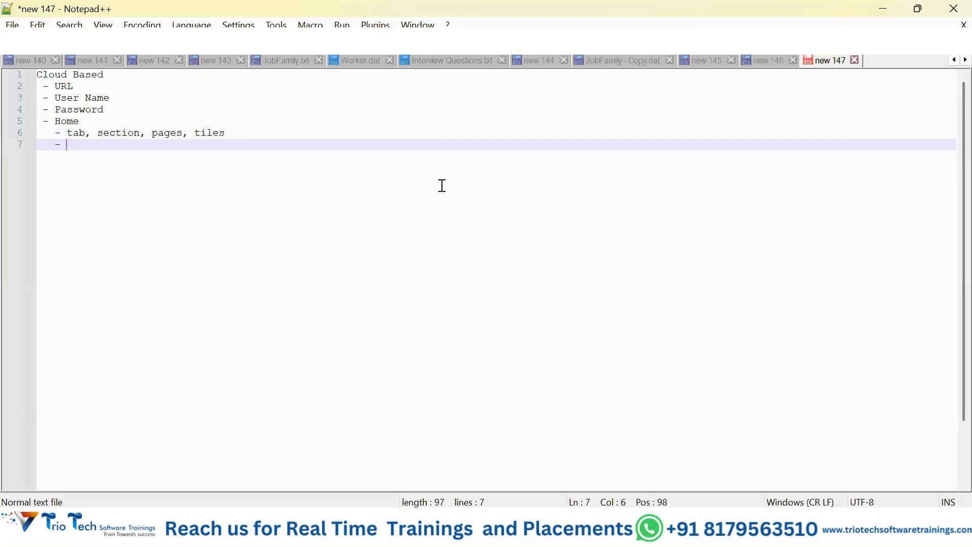
pyautogui.write('role')
pyautogui.press('Return')
pyautogui.press('Return')
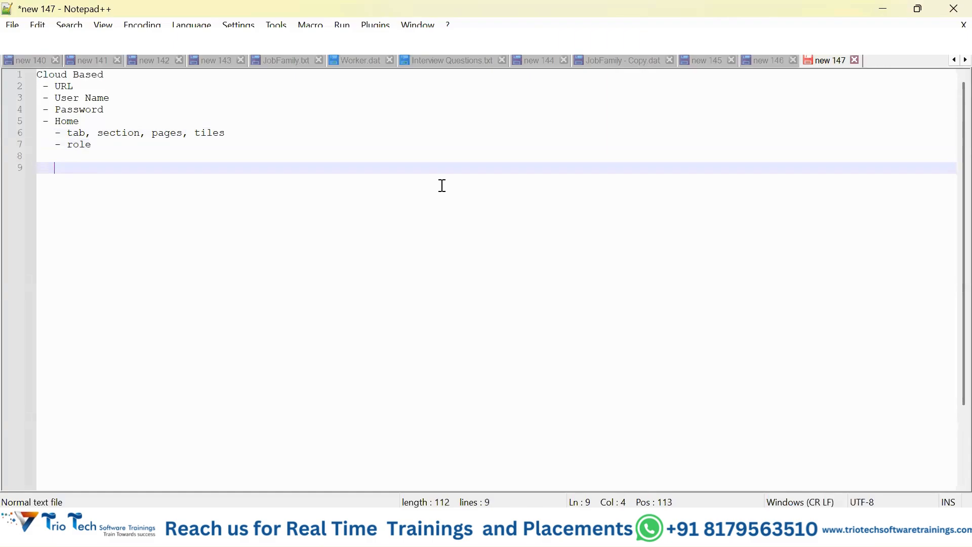
# Step: Add an unindented heading "User1 - Employeee" after a blank line below the role item
pyautogui.press('BackSpace')
pyautogui.press('BackSpace')
pyautogui.press('BackSpace')
pyautogui.press('BackSpace')
pyautogui.press('BackSpace')
pyautogui.write('User -')
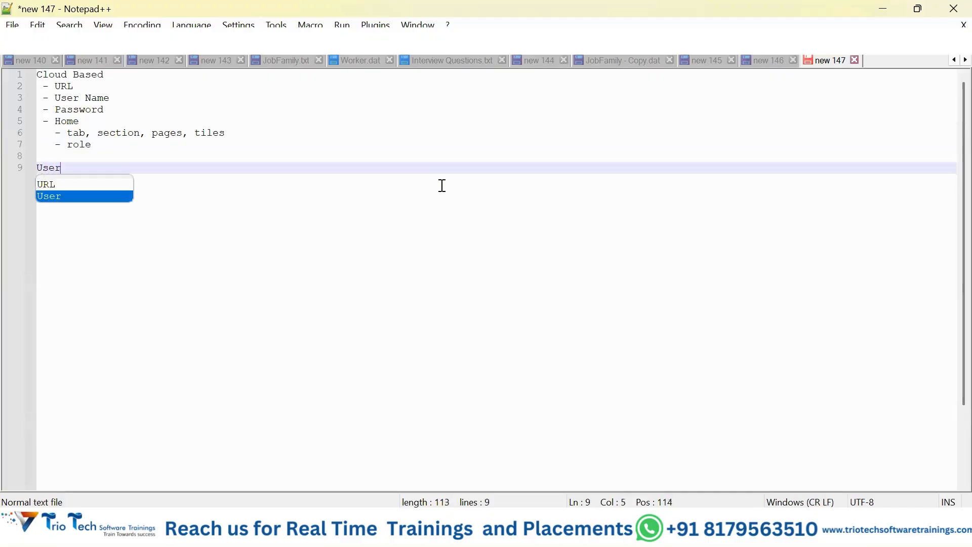
pyautogui.press('BackSpace')
pyautogui.press('BackSpace')
pyautogui.press('BackSpace')
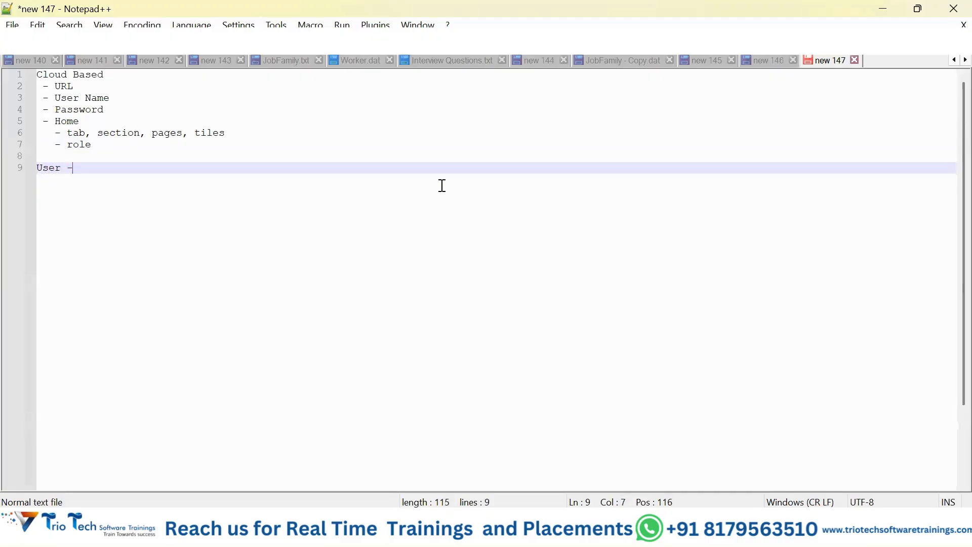
pyautogui.write('1 - Employee')
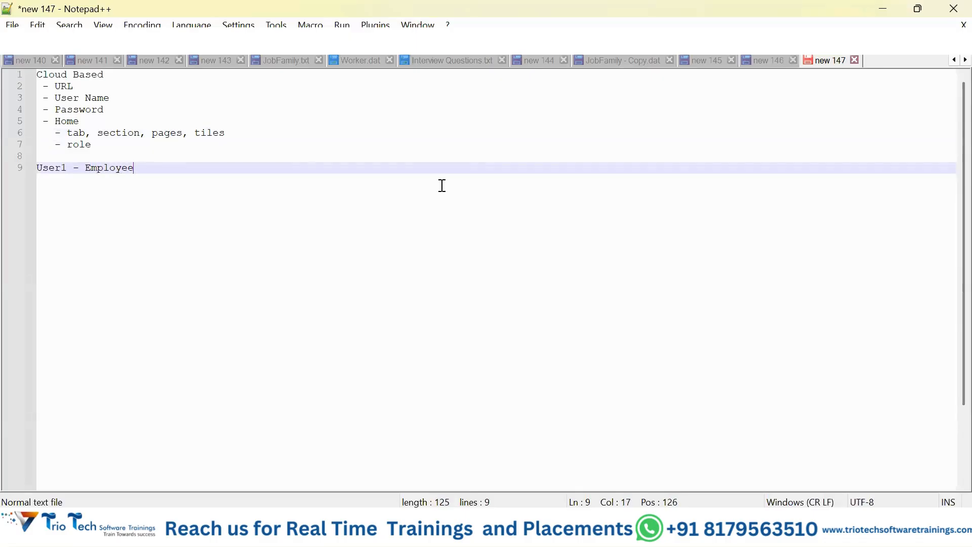
# Step: Add indented dash items "Paylisp" and "Apply Leaves" on separate lines under the User1 heading
pyautogui.press('Return')
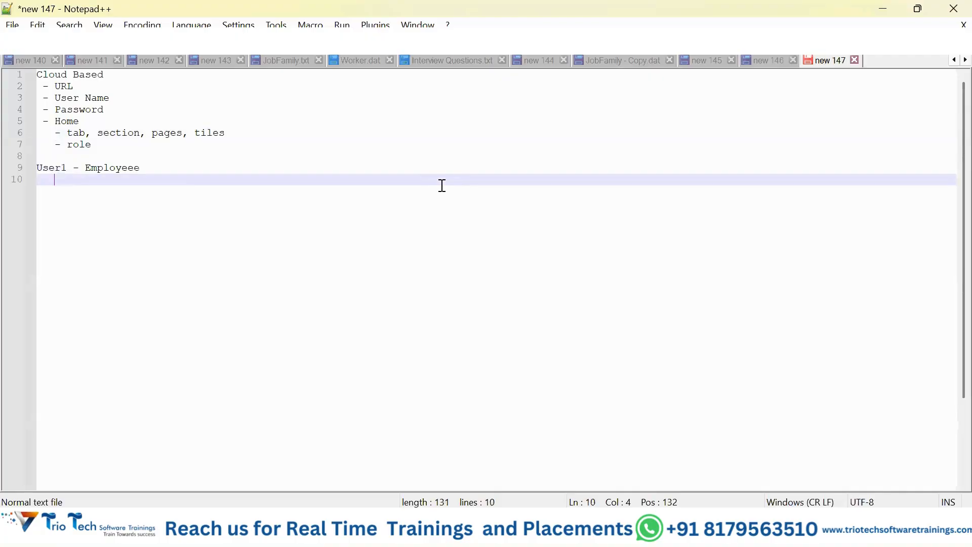
pyautogui.write('- ')
pyautogui.write('Pass')
pyautogui.press('BackSpace')
pyautogui.press('BackSpace')
pyautogui.write('ylisp')
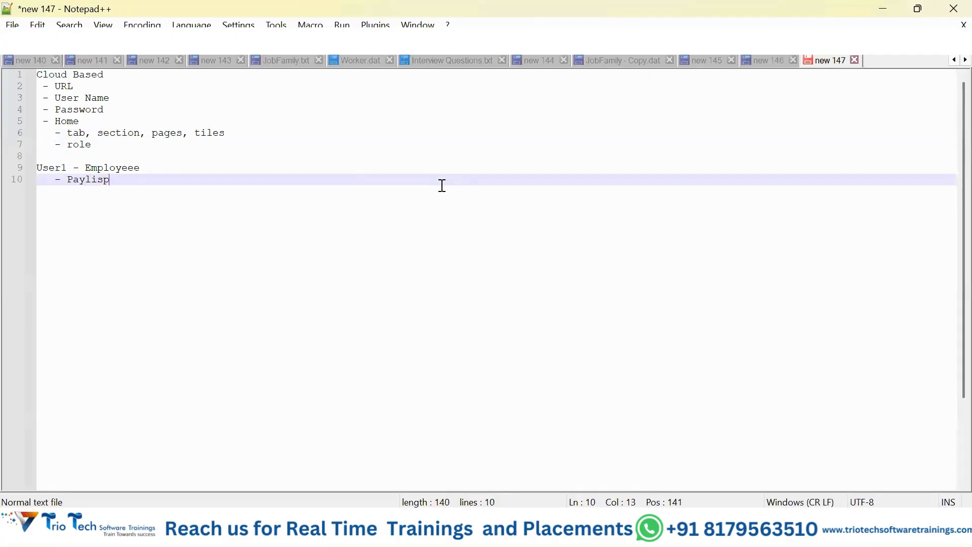
pyautogui.press('Return')
pyautogui.write('- ')
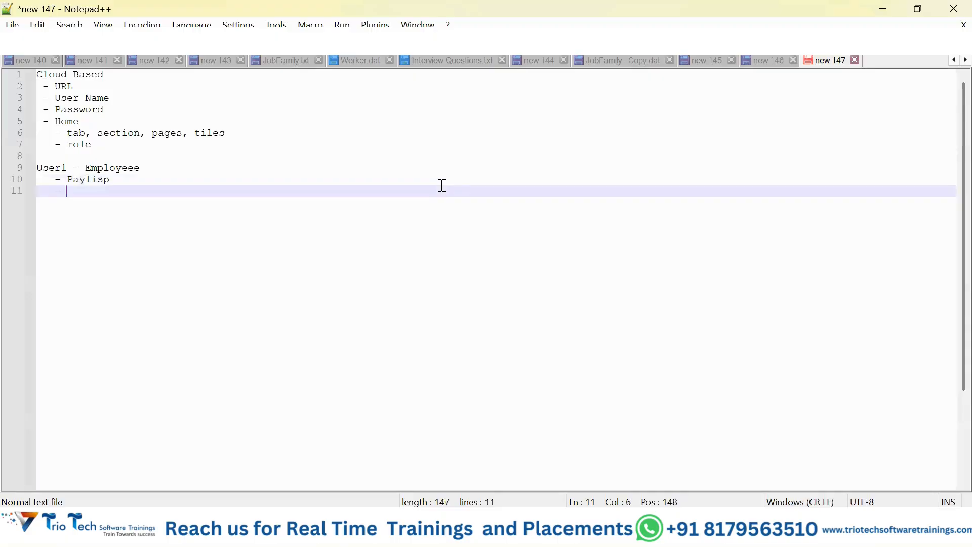
pyautogui.write('Apply Leave')
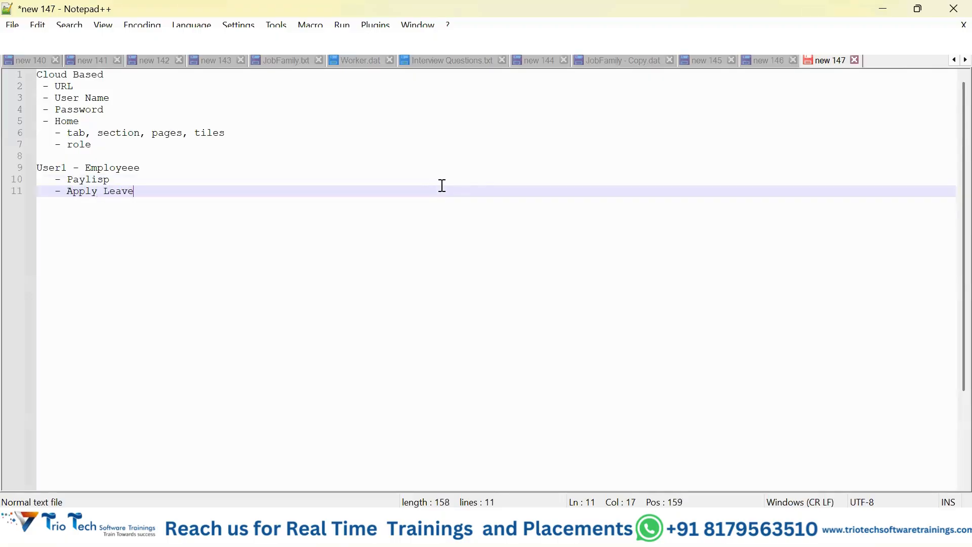
pyautogui.write('s')
# Step: Add a third indented dash item "Leave Balance" under the User1 heading
pyautogui.press('Return')
pyautogui.write('- ')
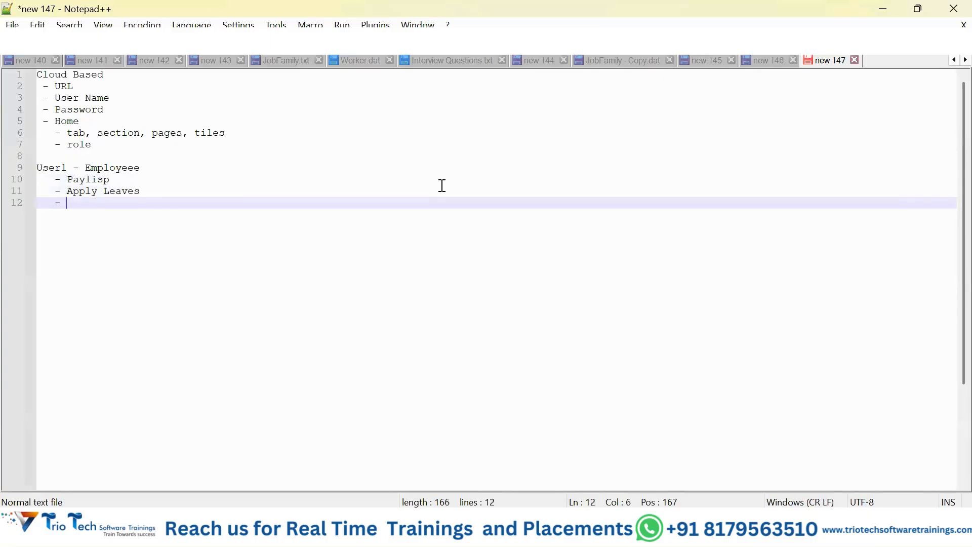
pyautogui.write('Leave Balnce')
pyautogui.press('Return')
pyautogui.press('BackSpace')
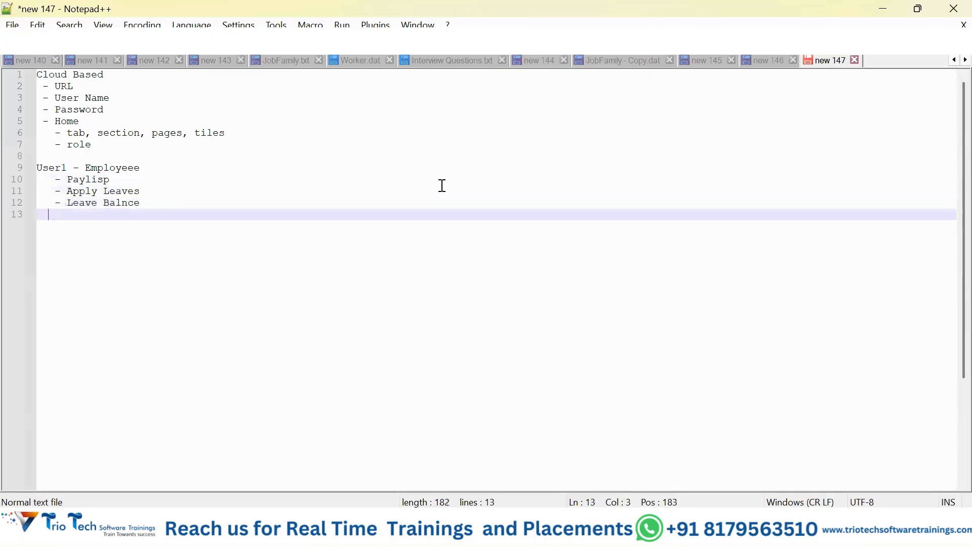
pyautogui.press('BackSpace')
pyautogui.press('BackSpace')
pyautogui.press('BackSpace')
pyautogui.press('BackSpace')
pyautogui.press('BackSpace')
pyautogui.press('BackSpace')
pyautogui.write('anc')
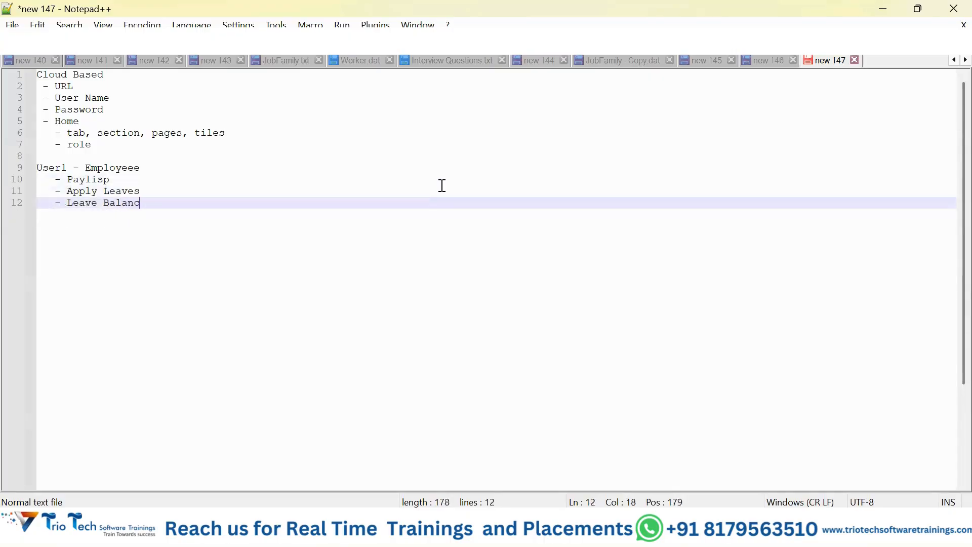
pyautogui.write('e')
# Step: Add an unindented heading "User2 - HR" after a blank line below the User1 list
pyautogui.press('Return')
pyautogui.press('Return')
pyautogui.press('BackSpace')
pyautogui.press('BackSpace')
pyautogui.press('BackSpace')
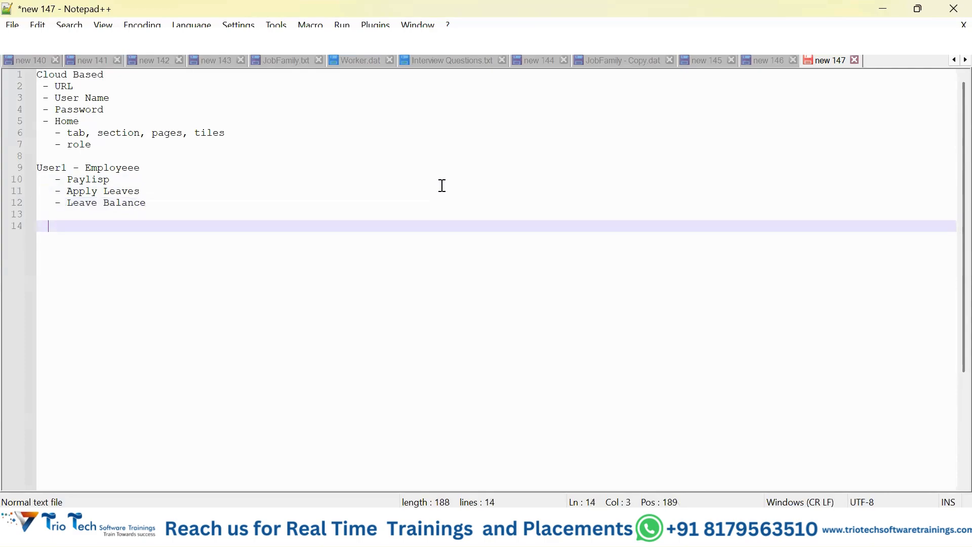
pyautogui.write('se')
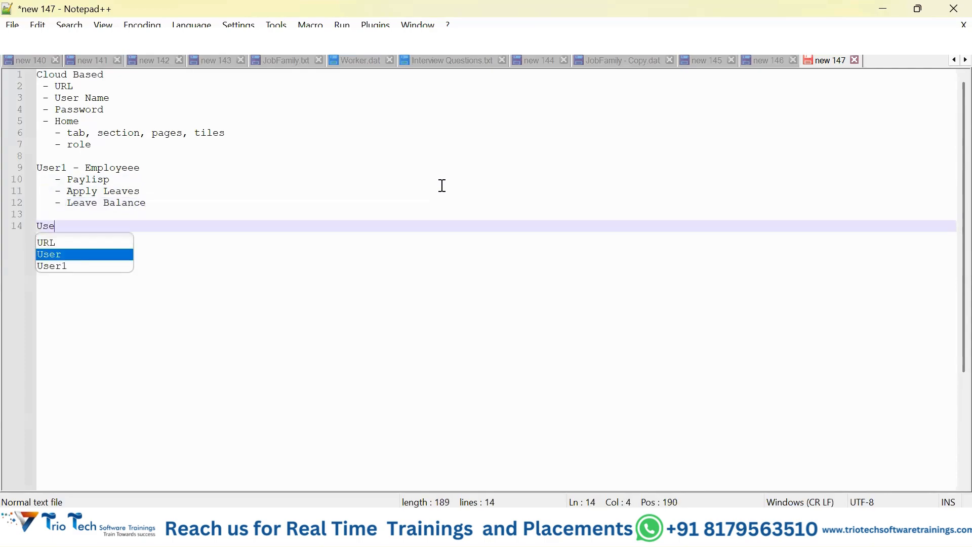
pyautogui.write('r 2')
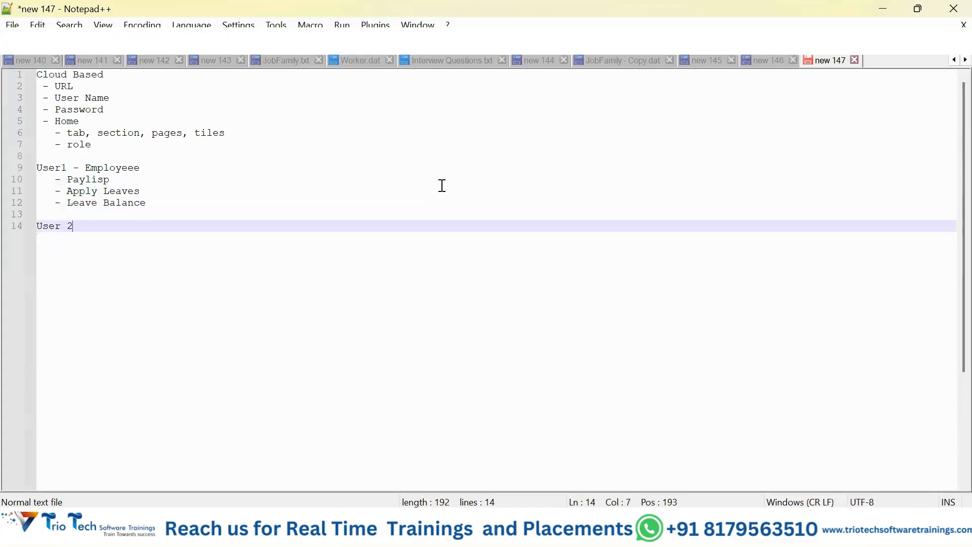
pyautogui.press('BackSpace')
pyautogui.press('BackSpace')
pyautogui.write('2 - HR')
# Step: Add an indented dash item "Hire an Employeee" under the User2 heading
pyautogui.press('Return')
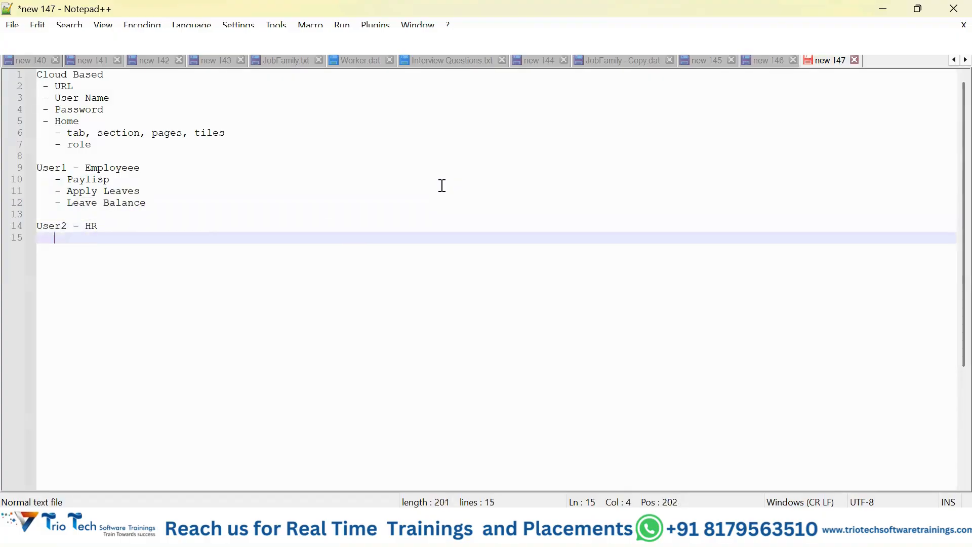
pyautogui.write('- Hire asd')
pyautogui.press('BackSpace')
pyautogui.press('BackSpace')
pyautogui.press('BackSpace')
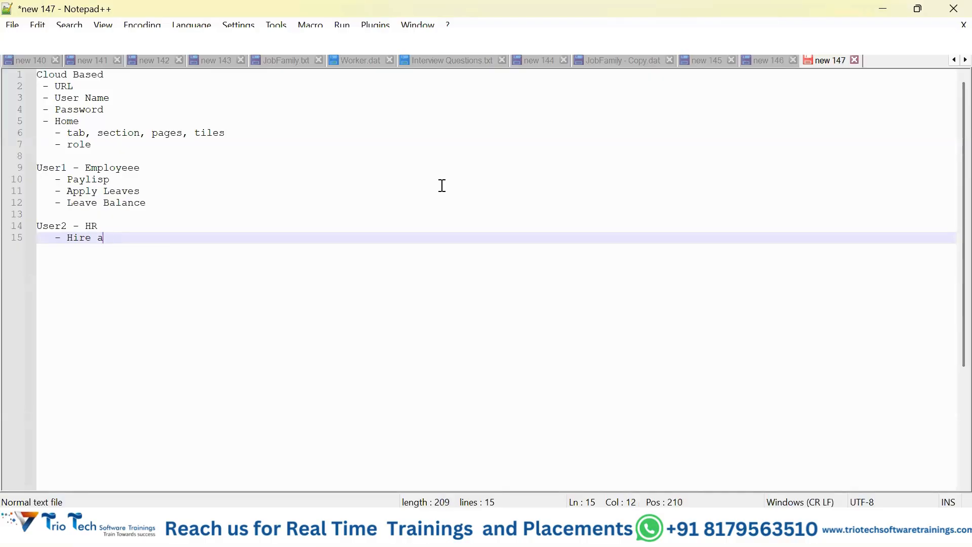
pyautogui.press('BackSpace')
pyautogui.write('n Em')
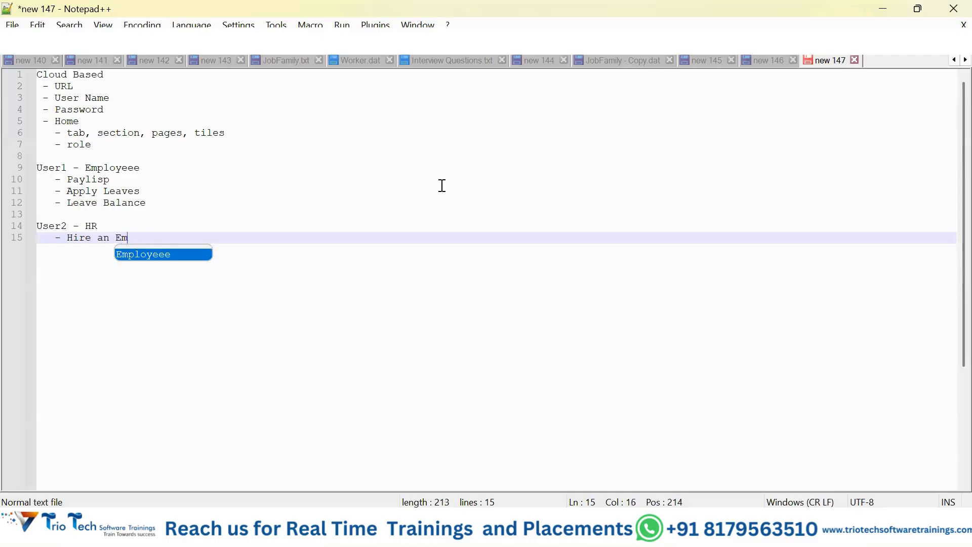
pyautogui.write('ployeee')
# Step: Add two more dash items, "Promote an Employee" and "Transfer", to the User2 list
pyautogui.press('Return')
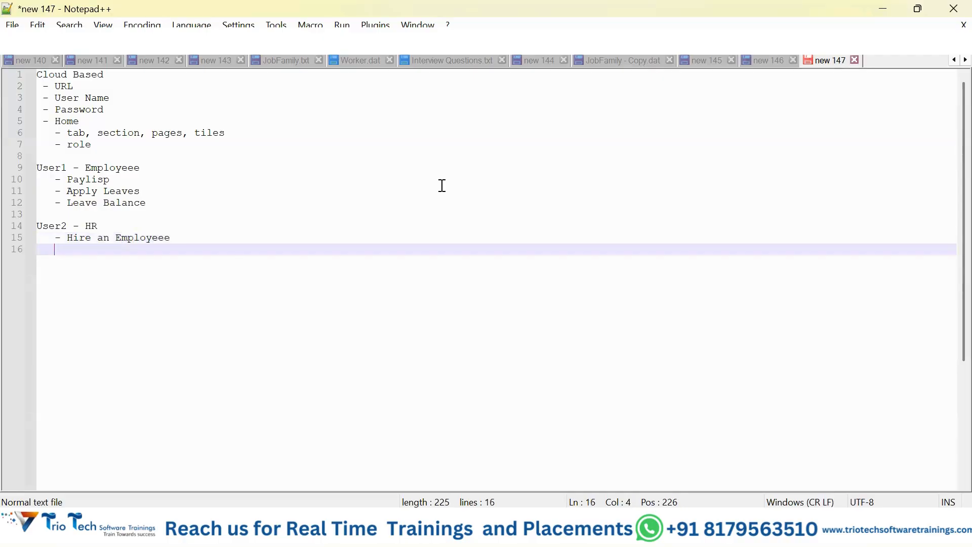
pyautogui.write('- ')
pyautogui.write('Promote ')
pyautogui.write('an')
pyautogui.press('BackSpace')
pyautogui.write('n Emplo')
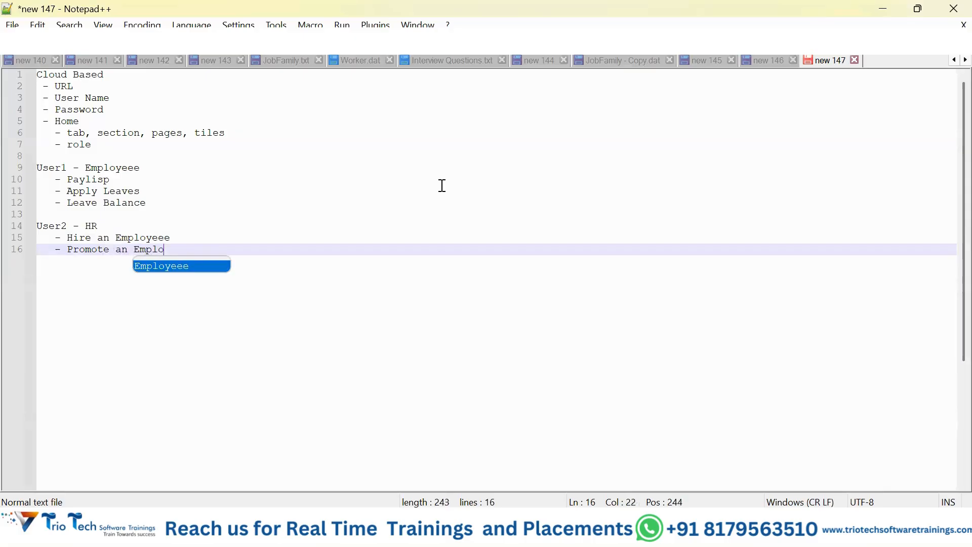
pyautogui.write('yee')
pyautogui.press('Return')
pyautogui.write('- Transfer')
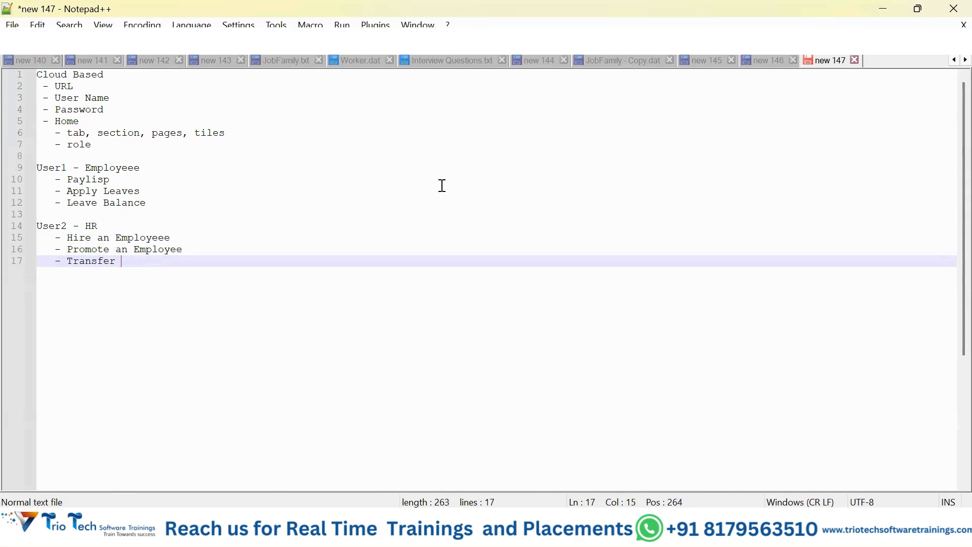
# Step: Append "+ Employee" to the User2 heading after HR
pyautogui.doubleClick(60, 229)
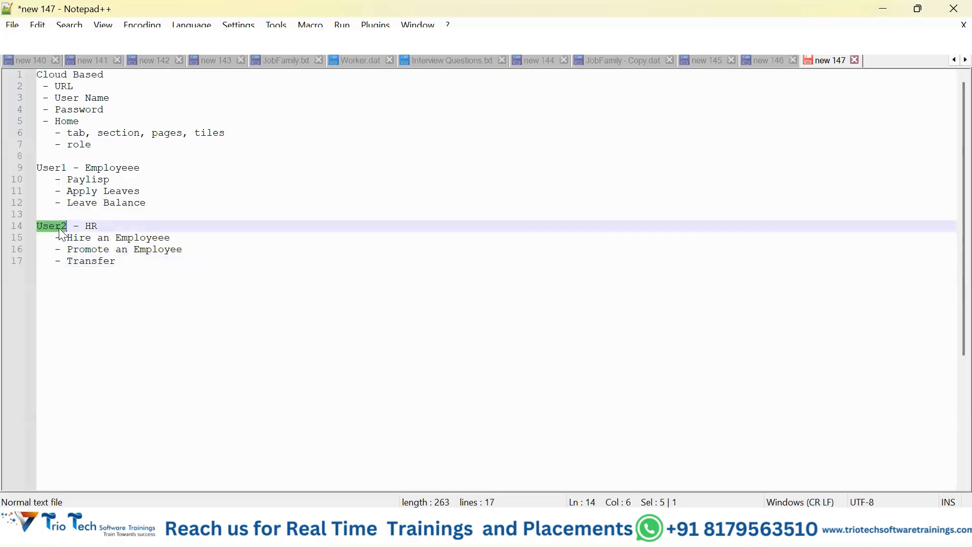
pyautogui.click(95, 226)
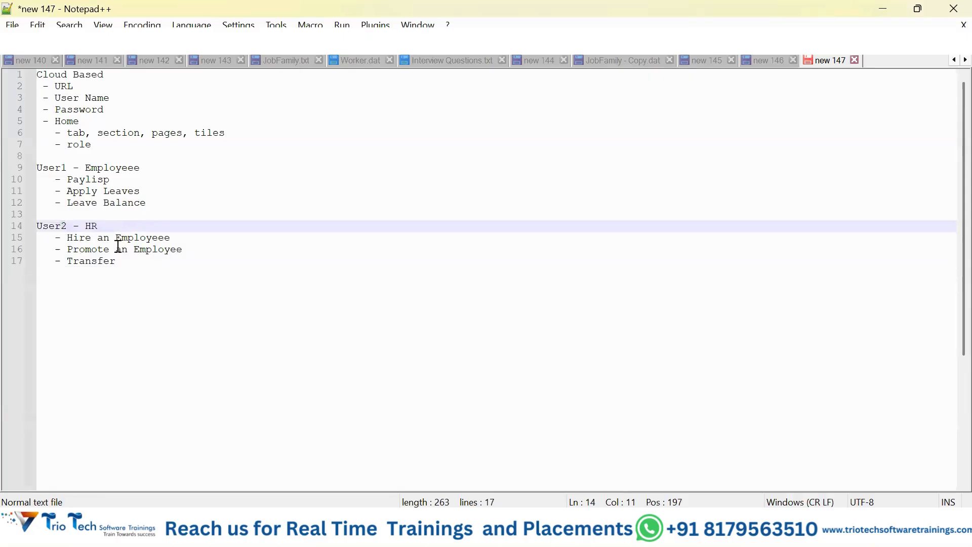
pyautogui.doubleClick(92, 227)
pyautogui.click(198, 225)
pyautogui.write('+ Employee')
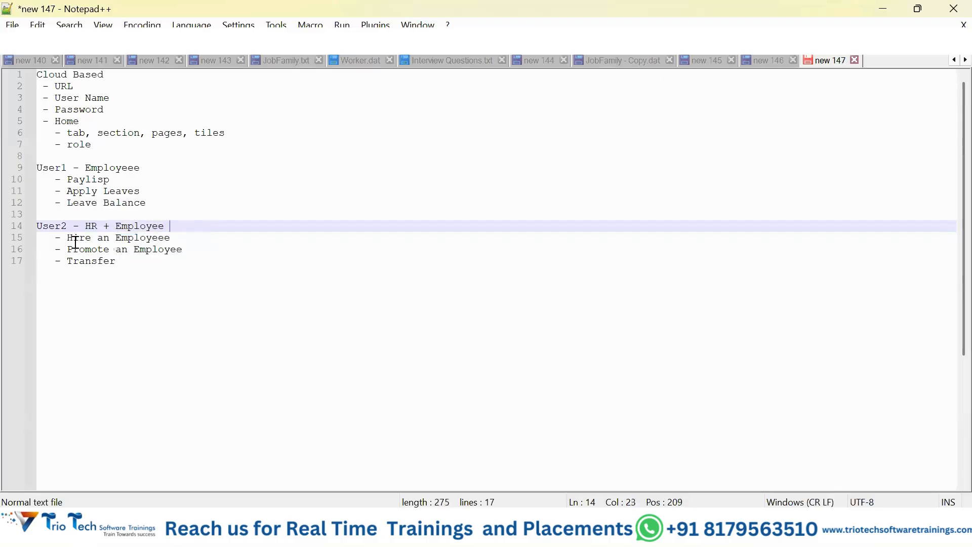
# Step: Copy the three items under User1 and paste them below Transfer in the User2 list
pyautogui.moveTo(55, 179); pyautogui.dragTo(109, 179)
pyautogui.keyDown('shift'); pyautogui.click(161, 204); pyautogui.keyUp('shift')
pyautogui.hotkey('ctrl', 'c')
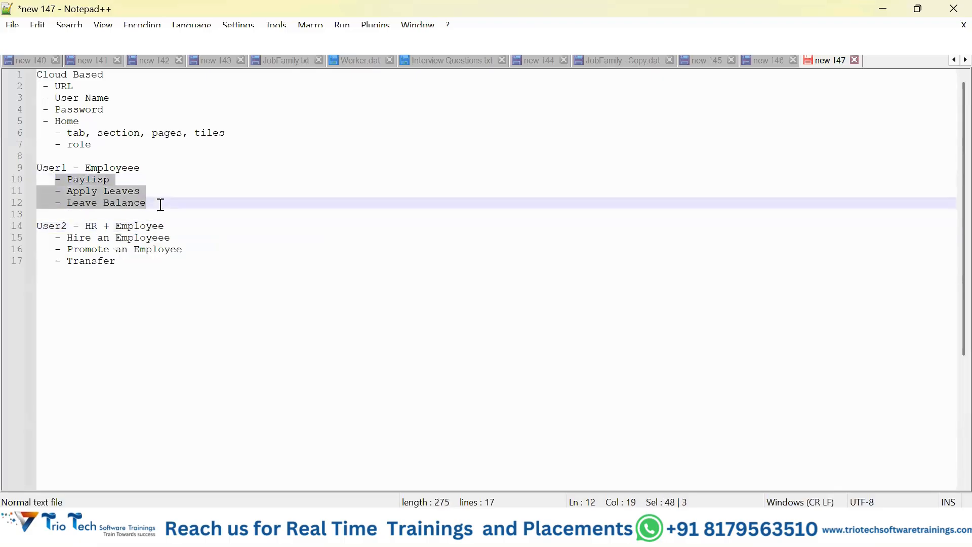
pyautogui.click(169, 263)
pyautogui.press('Return')
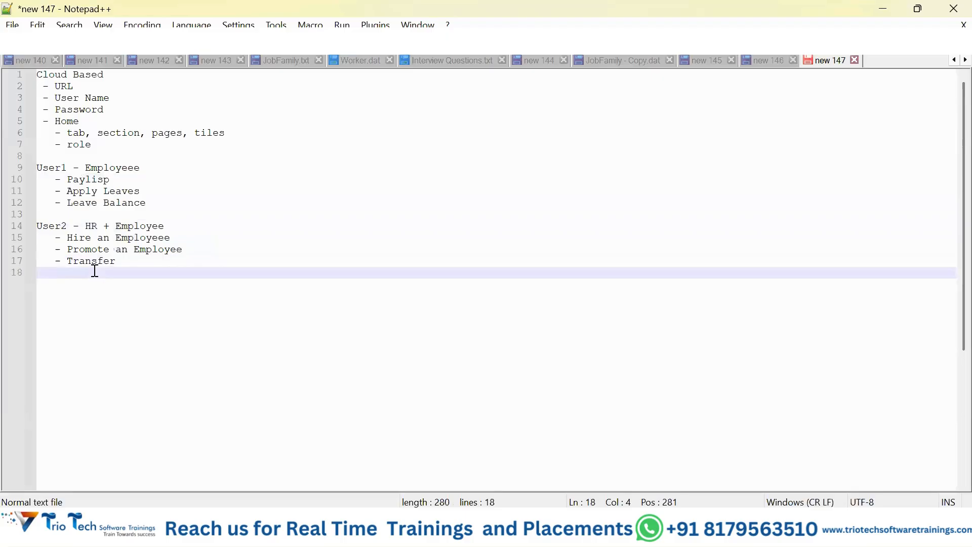
pyautogui.hotkey('ctrl', 'v')
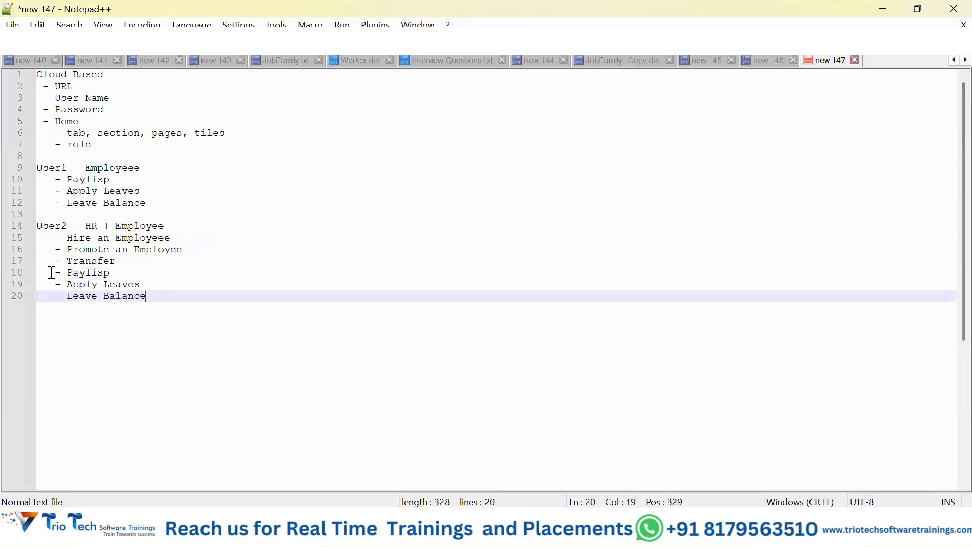
pyautogui.moveTo(49, 272); pyautogui.dragTo(158, 293)
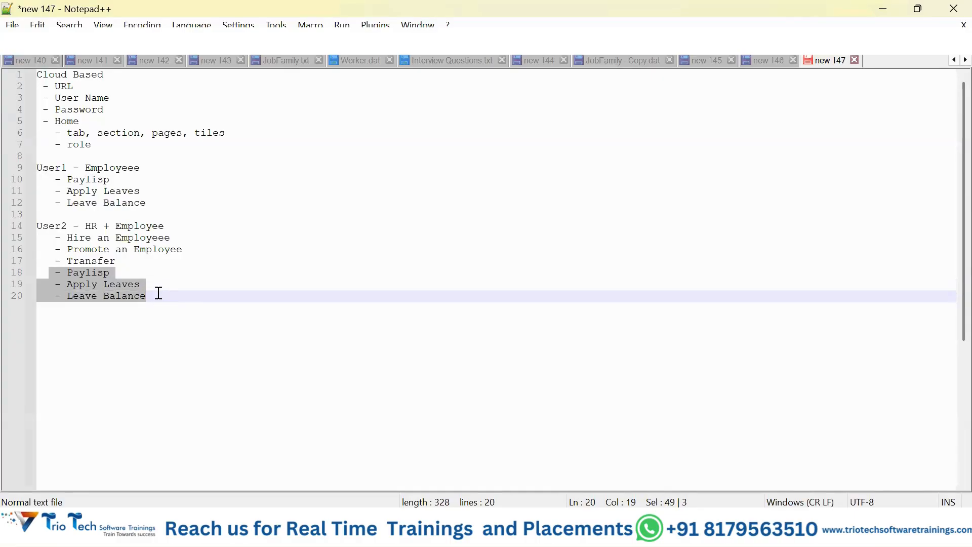
pyautogui.click(209, 281)
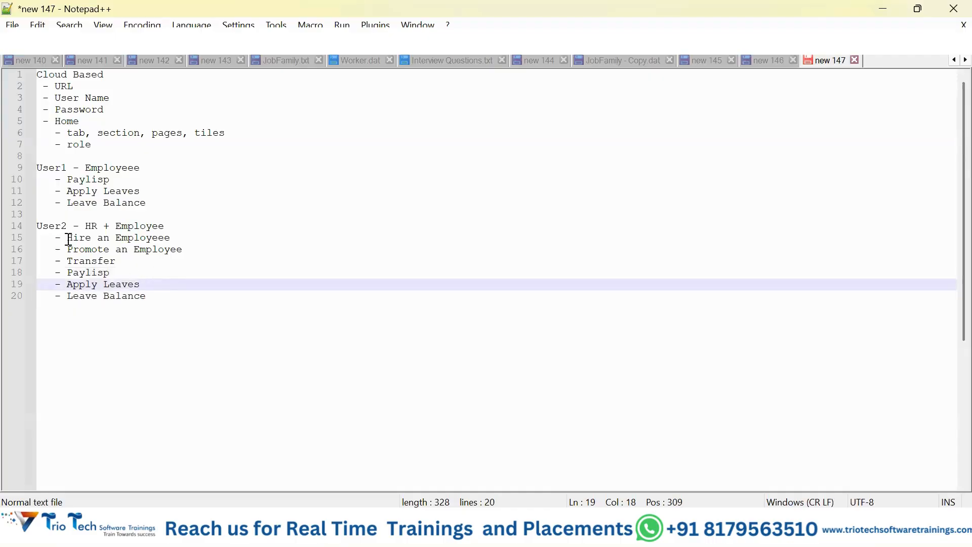
pyautogui.moveTo(68, 239); pyautogui.dragTo(210, 265)
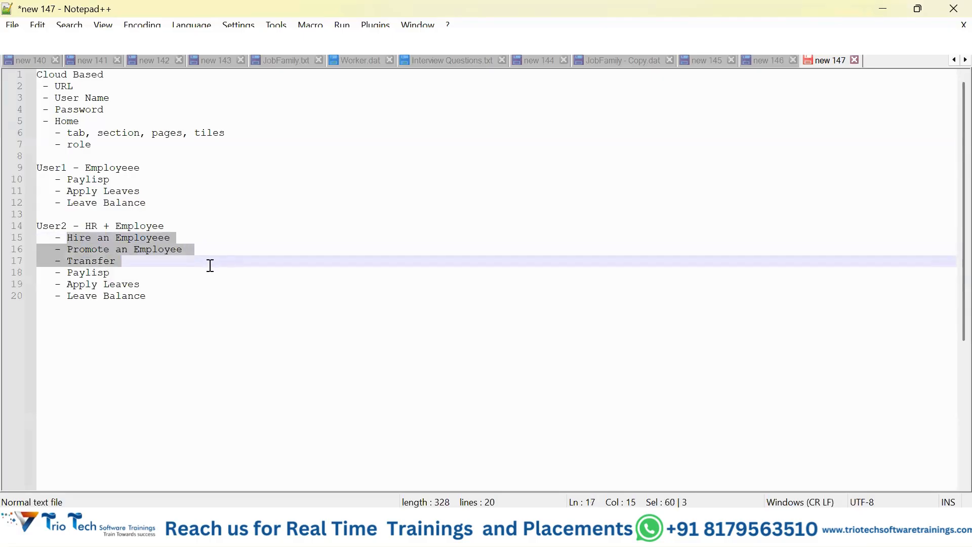
# Step: Add an unindented line "Role Based Access Control - RBAC" after a blank line below the User2 list
pyautogui.click(181, 295)
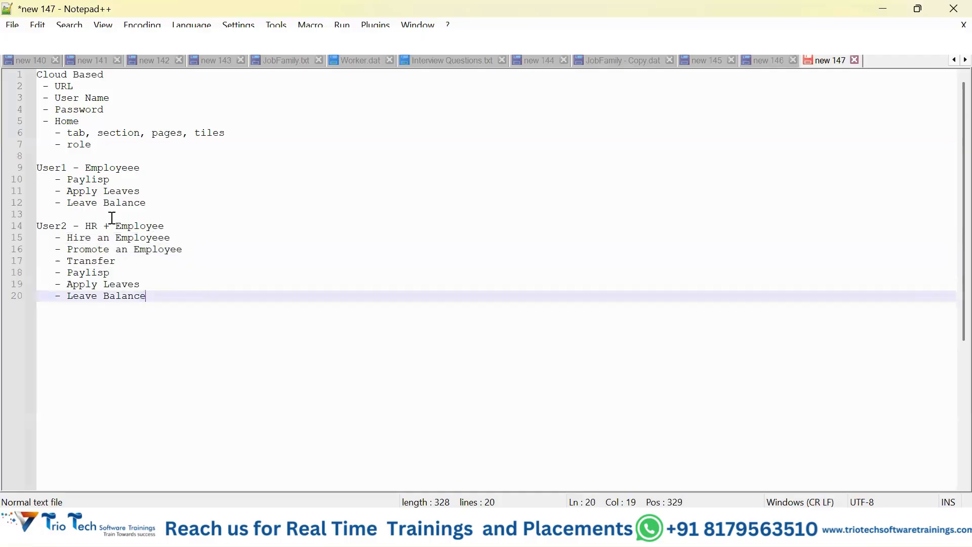
pyautogui.press('Return')
pyautogui.press('Return')
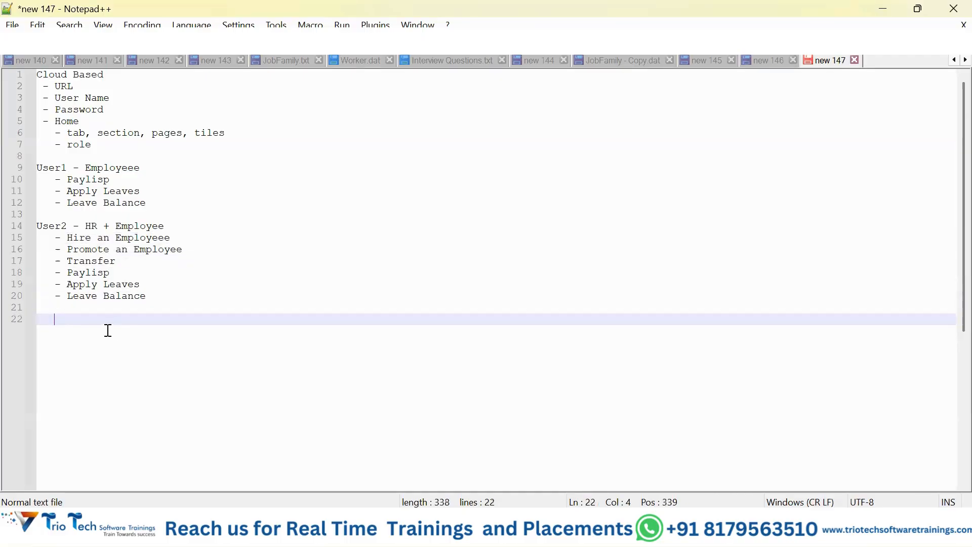
pyautogui.press('BackSpace')
pyautogui.press('BackSpace')
pyautogui.press('BackSpace')
pyautogui.write('Role Based ')
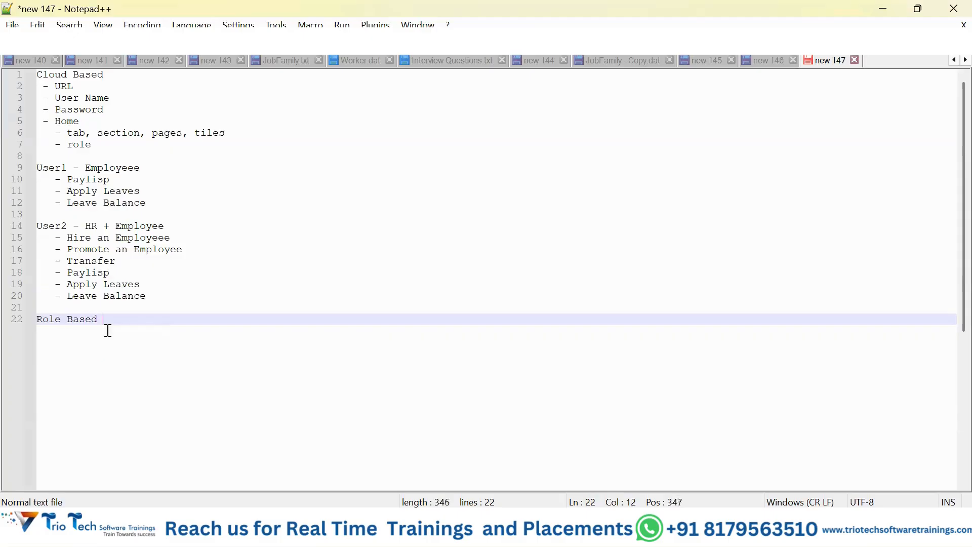
pyautogui.write('Access Controll')
pyautogui.press('BackSpace')
pyautogui.write('- RBAC')
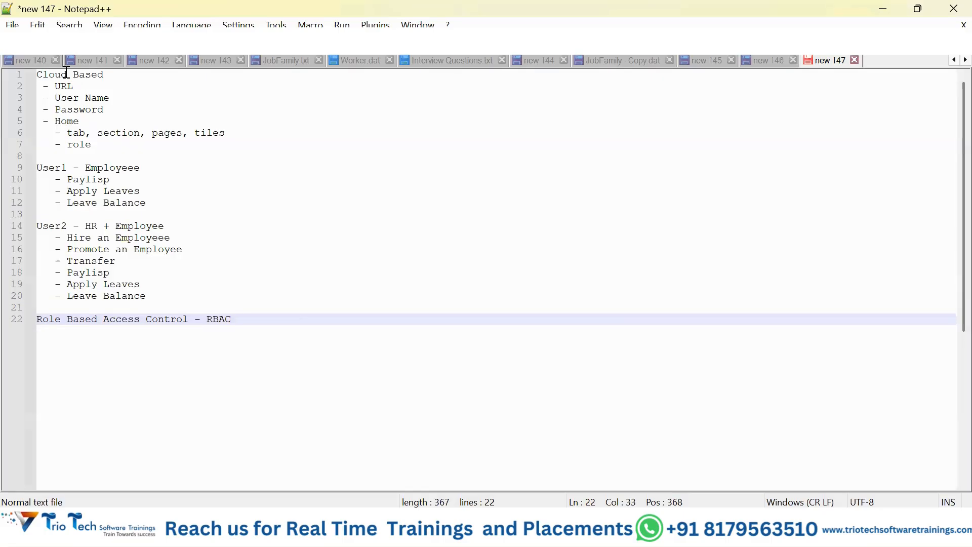
pyautogui.click(37, 166)
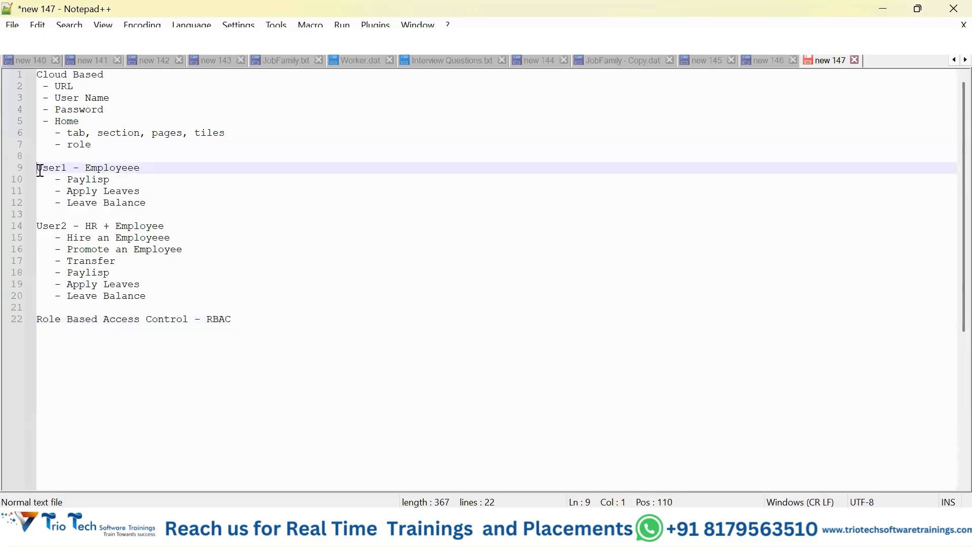
pyautogui.doubleClick(38, 167)
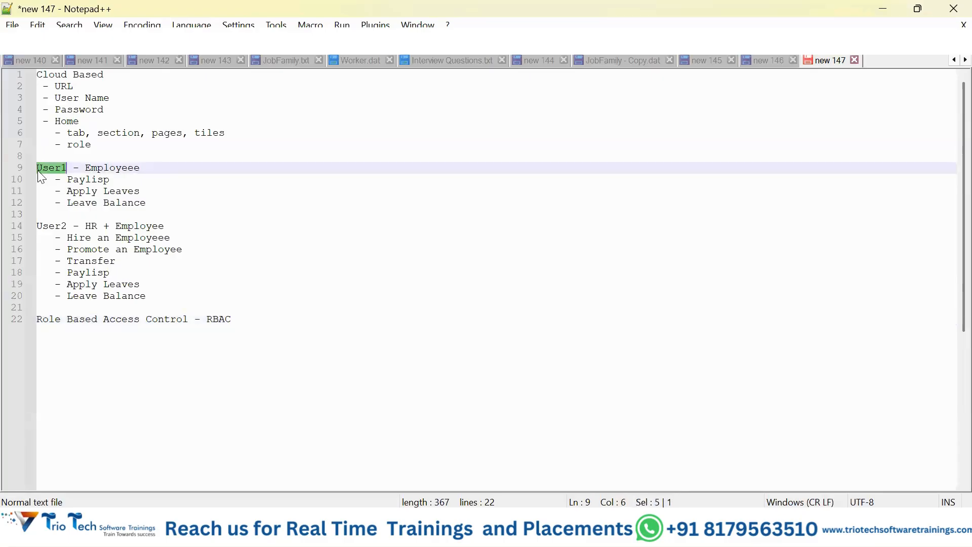
pyautogui.doubleClick(71, 110)
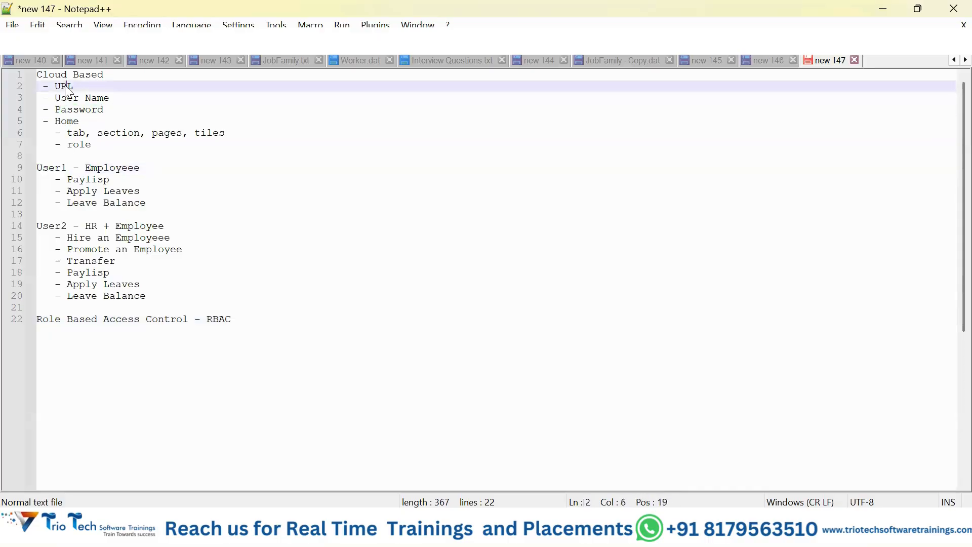
pyautogui.doubleClick(67, 86)
pyautogui.moveTo(54, 179); pyautogui.dragTo(164, 201)
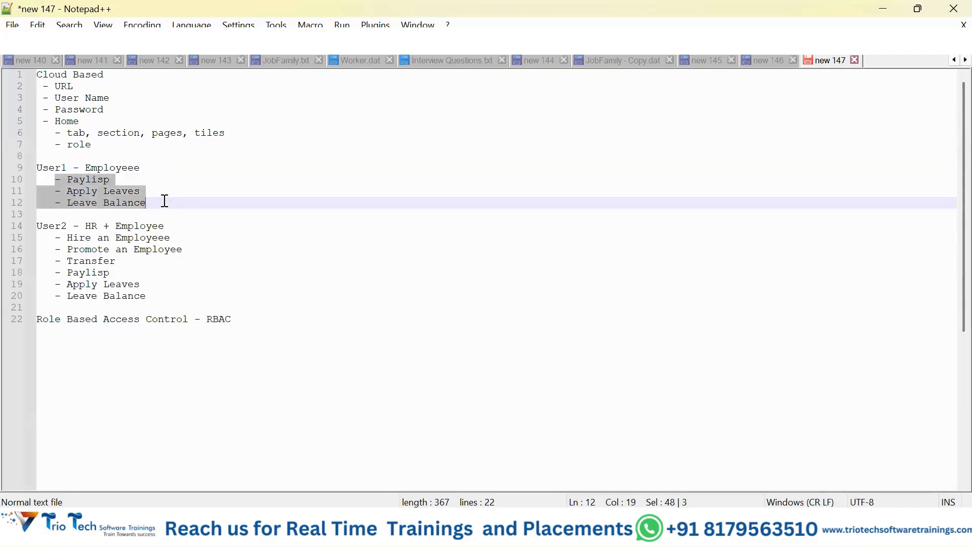
# Step: Add two consecutive lines, "Authentication" and "Authorization", after a blank line below the RBAC line
pyautogui.click(272, 327)
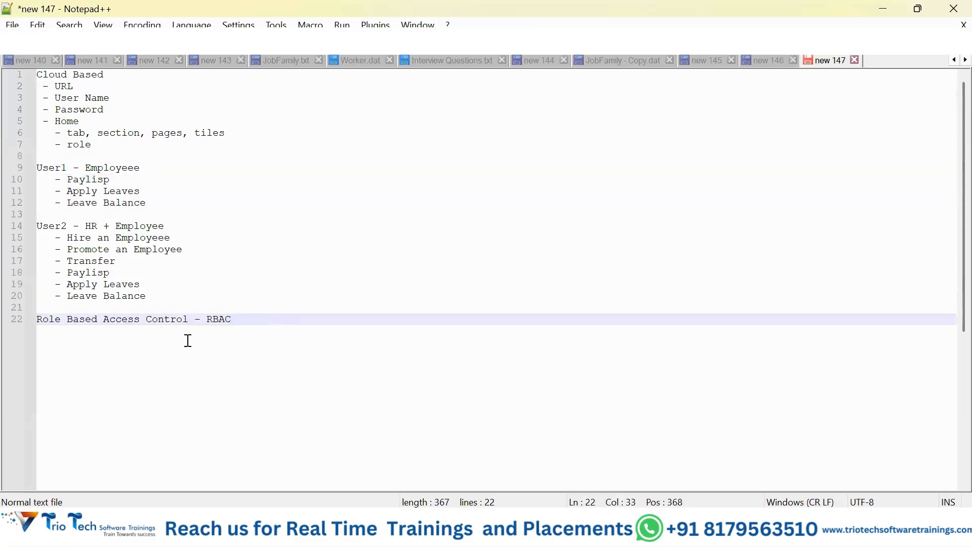
pyautogui.press('Return')
pyautogui.press('Return')
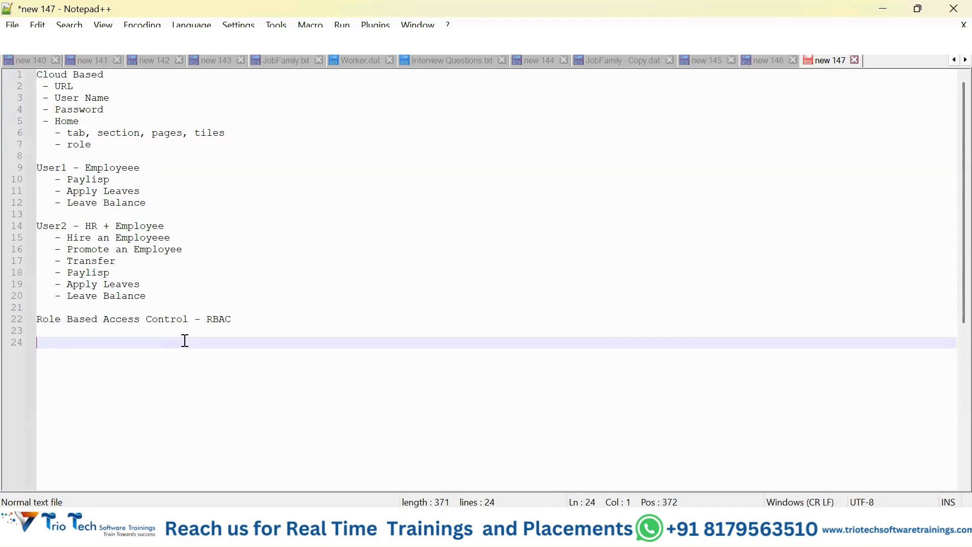
pyautogui.write('Authentication')
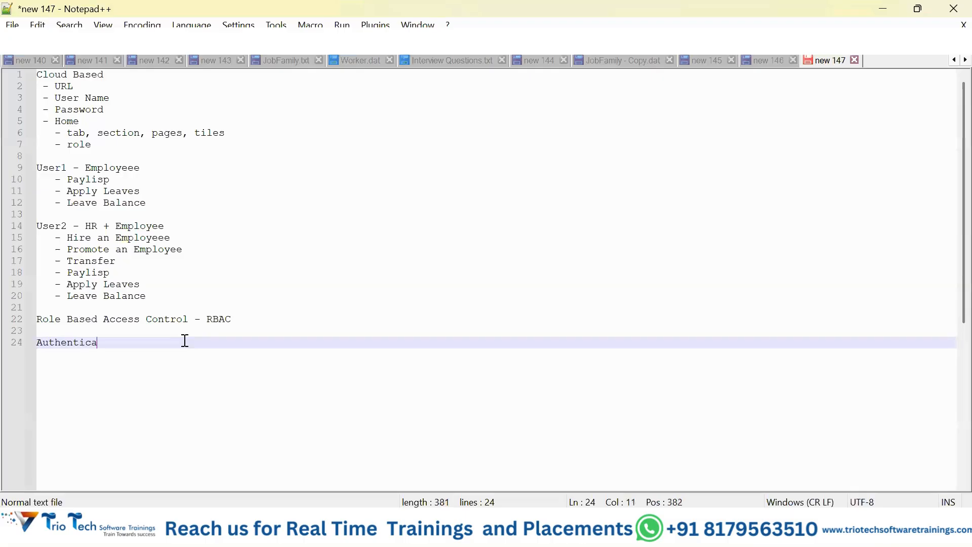
pyautogui.press('Return')
pyautogui.write('Au')
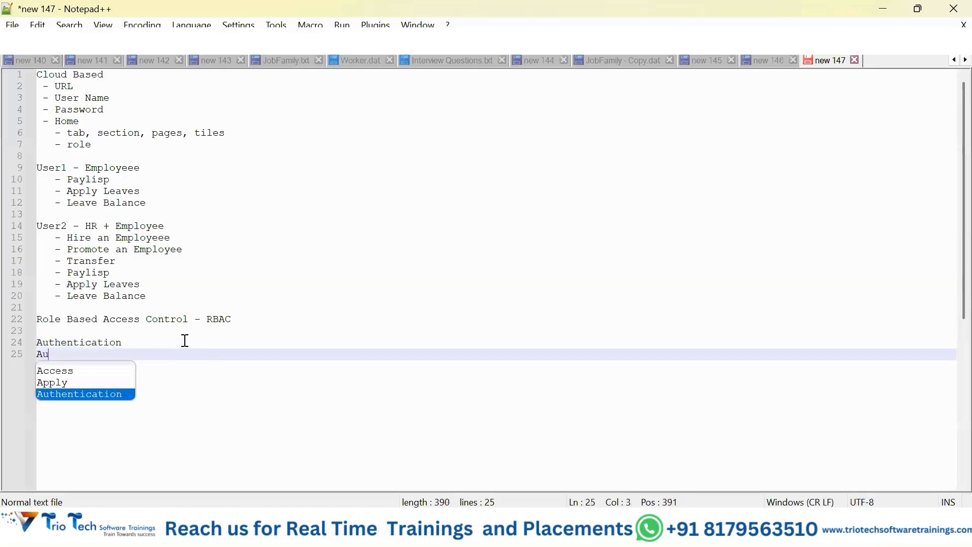
pyautogui.write('thorization')
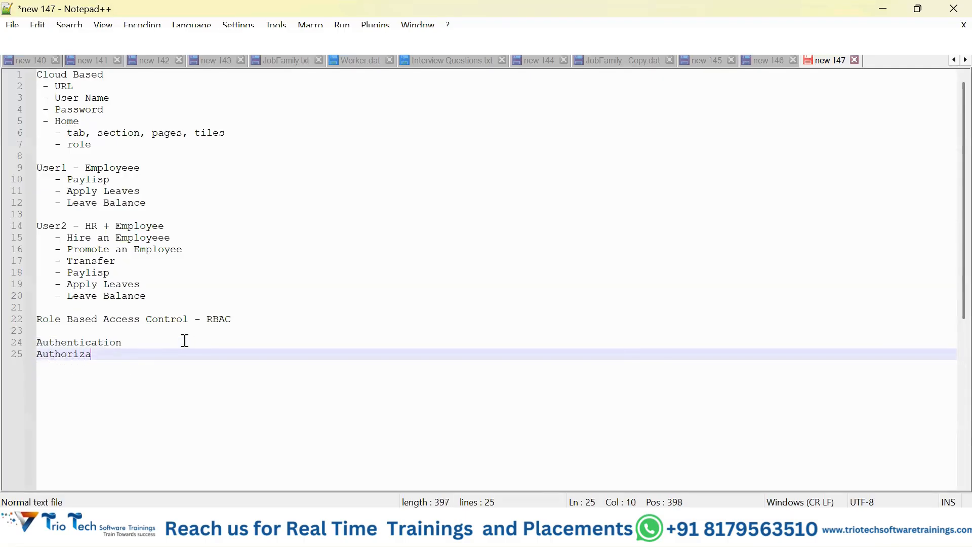
# Step: Append "- using valid user name and password" to the Authentication line
pyautogui.click(144, 343)
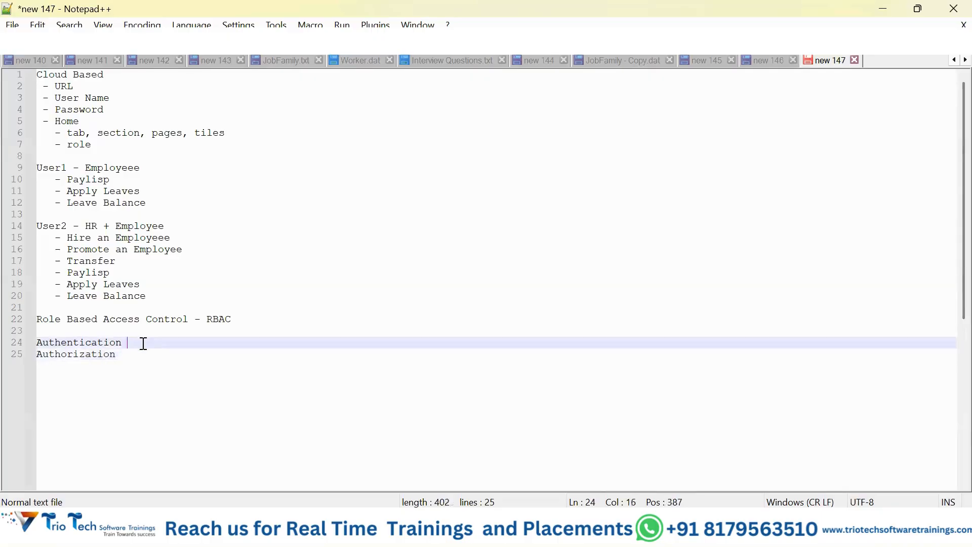
pyautogui.write('- us')
pyautogui.press('BackSpace')
pyautogui.press('BackSpace')
pyautogui.write('using us')
pyautogui.press('BackSpace')
pyautogui.press('BackSpace')
pyautogui.write('valid')
pyautogui.write('user name and')
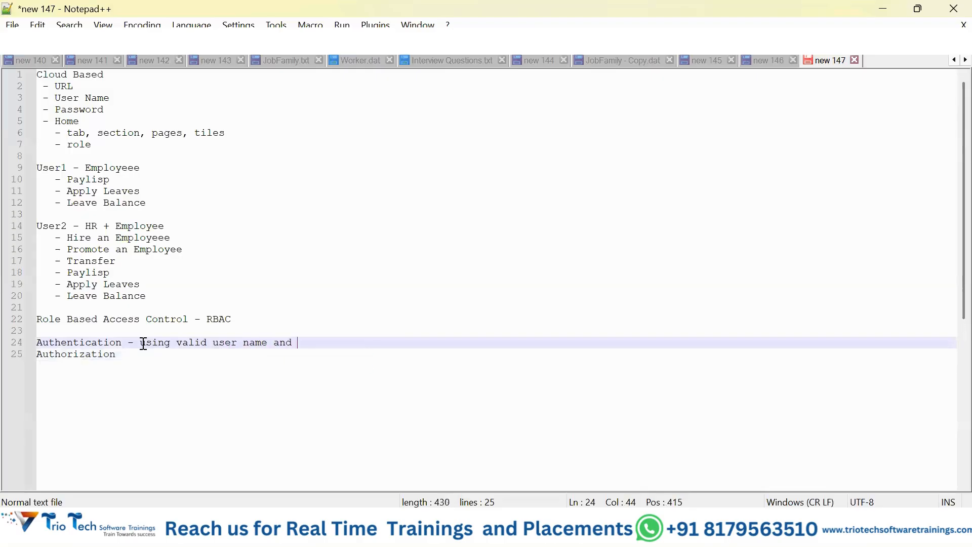
pyautogui.write(' password you can log')
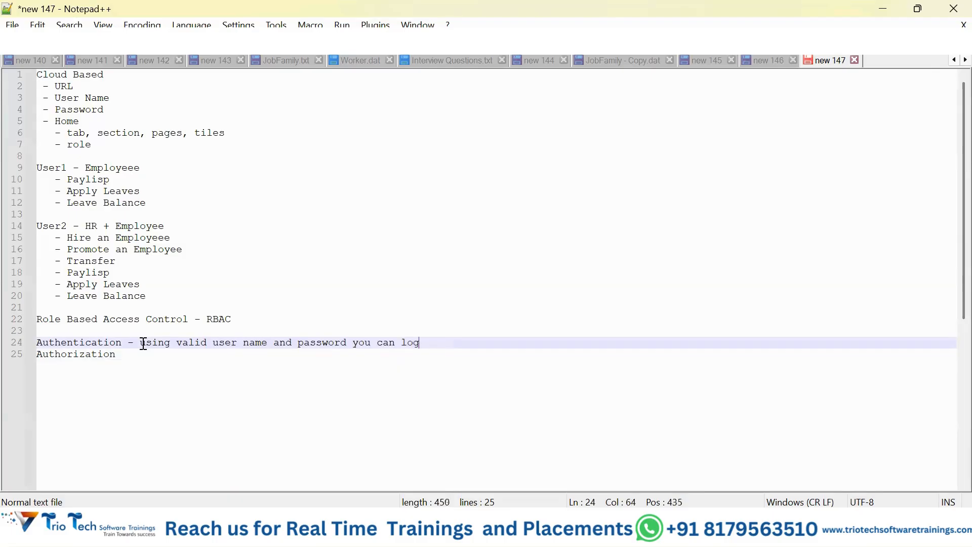
pyautogui.write('in into the')
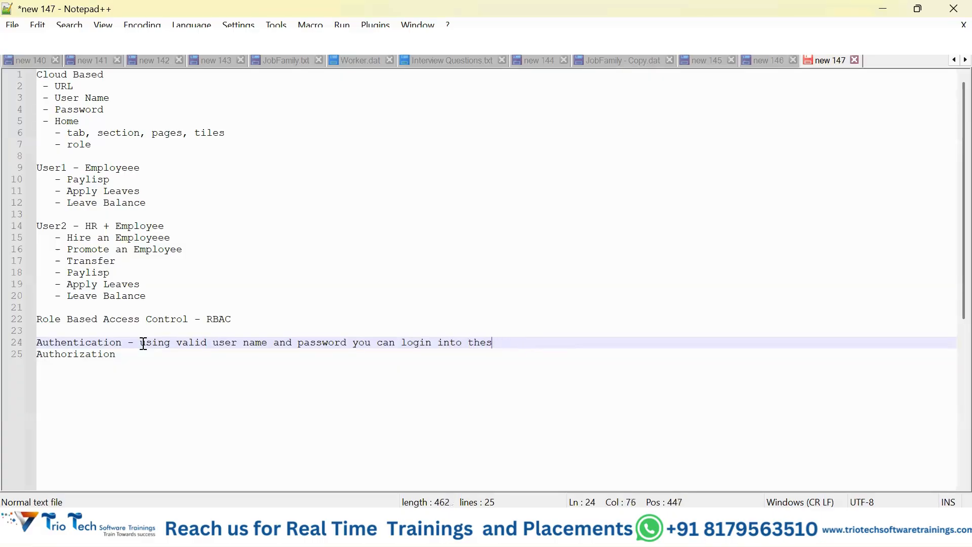
# Step: Complete the Authentication definition with "you can login into the system (HDFC)"
pyautogui.write('system (HDFC)')
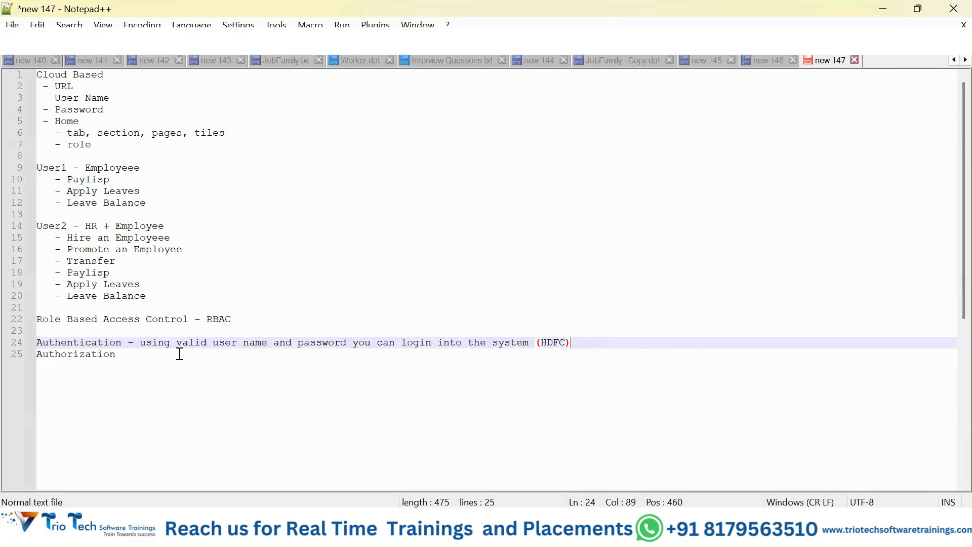
# Step: Append the definition "- to perform specific set of actions or operations" to the Authorization line
pyautogui.click(151, 357)
pyautogui.write('-')
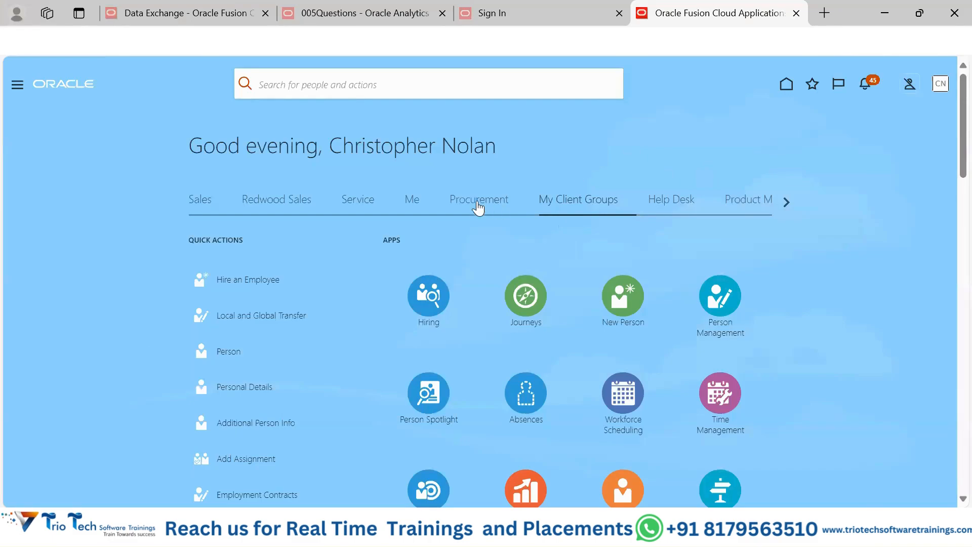
pyautogui.hotkey('alt', 'Tab')
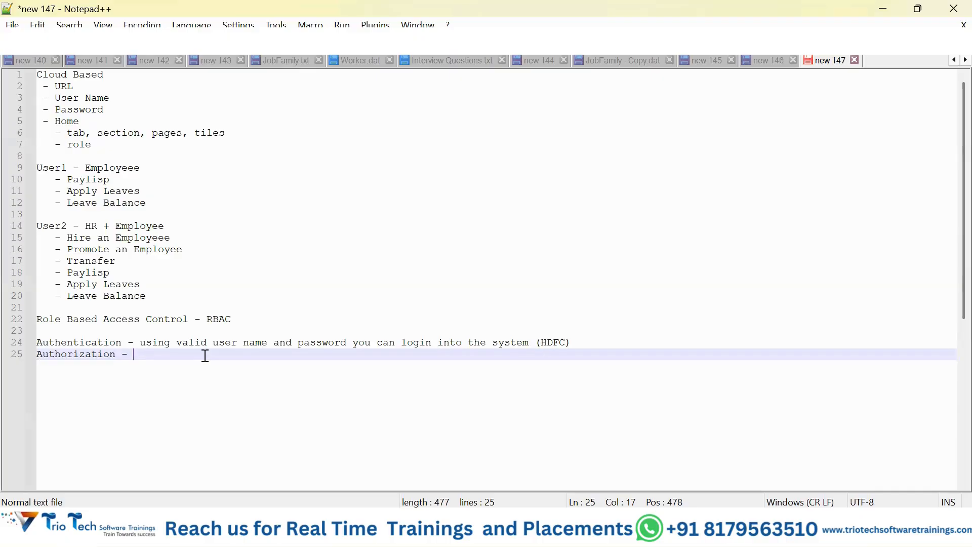
pyautogui.write('to perform specific set ')
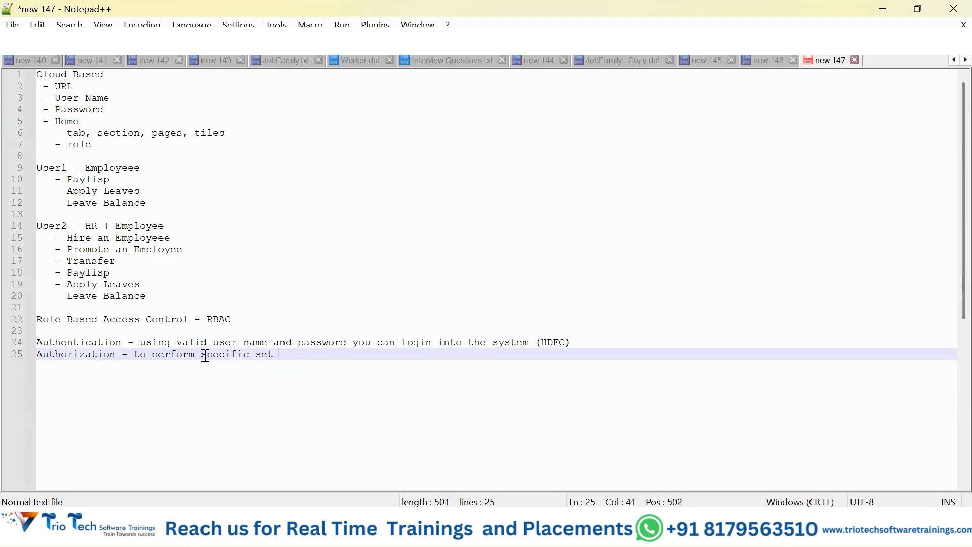
pyautogui.write('of actions or ope')
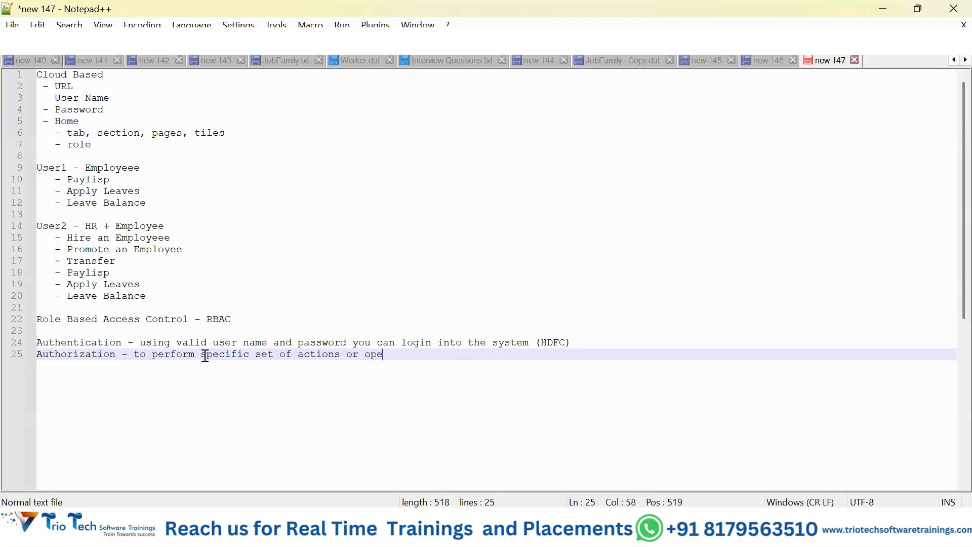
pyautogui.write('rations')
# Step: Start an "Admin -" list after a blank line below Authorization, with the slightly indented dash item "create new user"
pyautogui.press('Return')
pyautogui.press('Return')
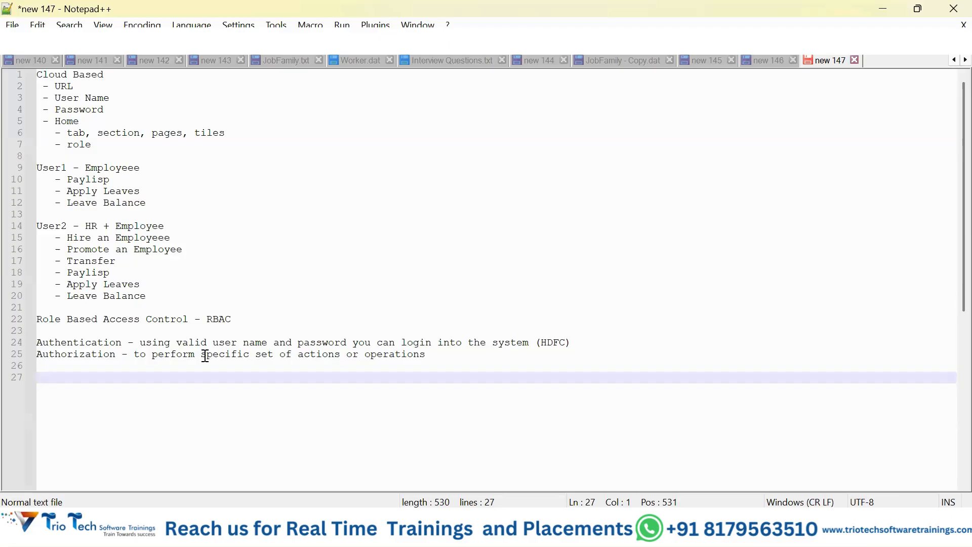
pyautogui.write('Admin -')
pyautogui.press('Return')
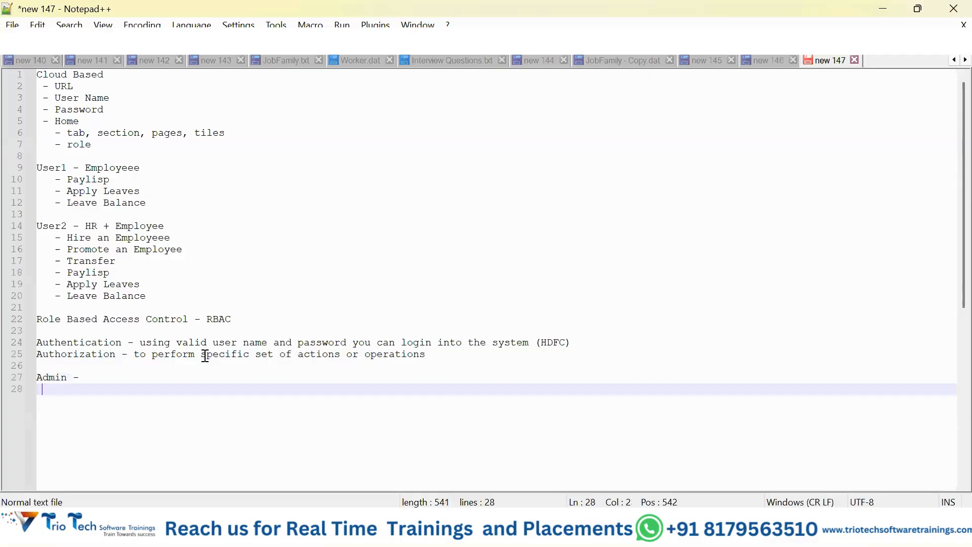
pyautogui.write('- create new user')
pyautogui.press('Return')
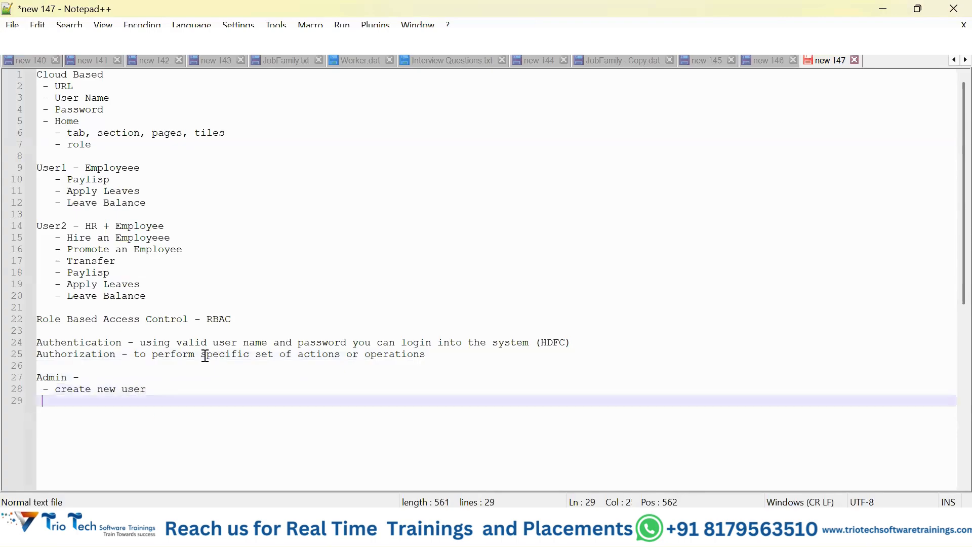
# Step: Add the dash items "reset user" and "unlock the user account" to the Admin list
pyautogui.write('- reset use')
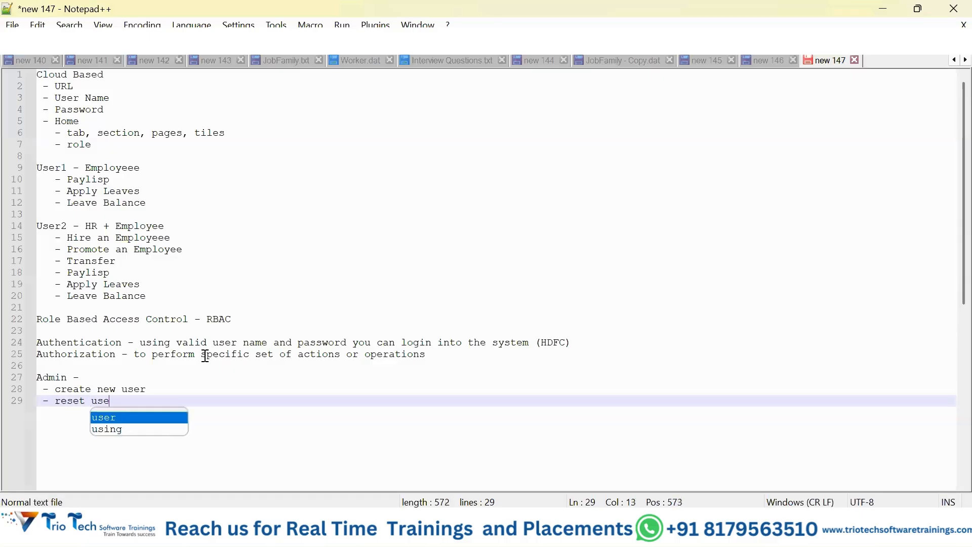
pyautogui.write('r')
pyautogui.press('Return')
pyautogui.write('- ')
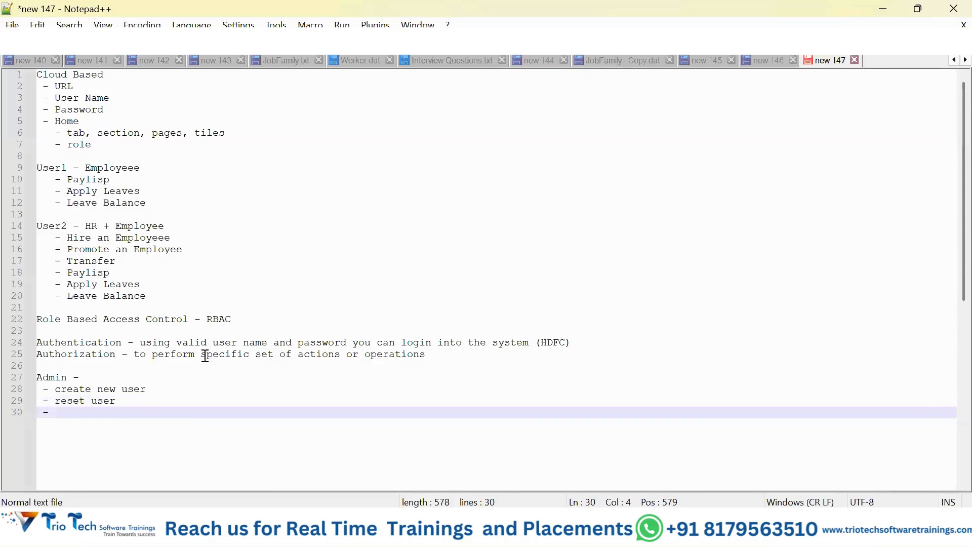
pyautogui.write('unlock the use')
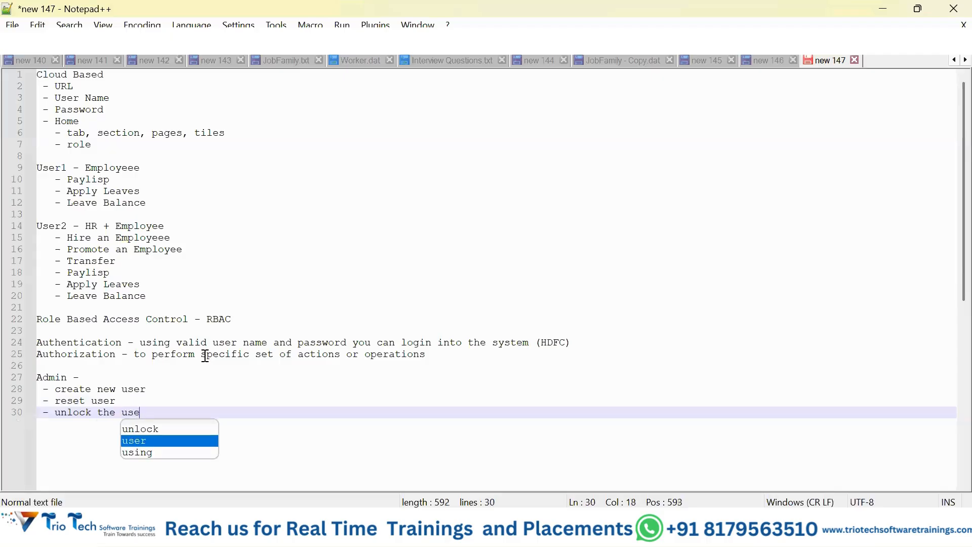
pyautogui.write('r account')
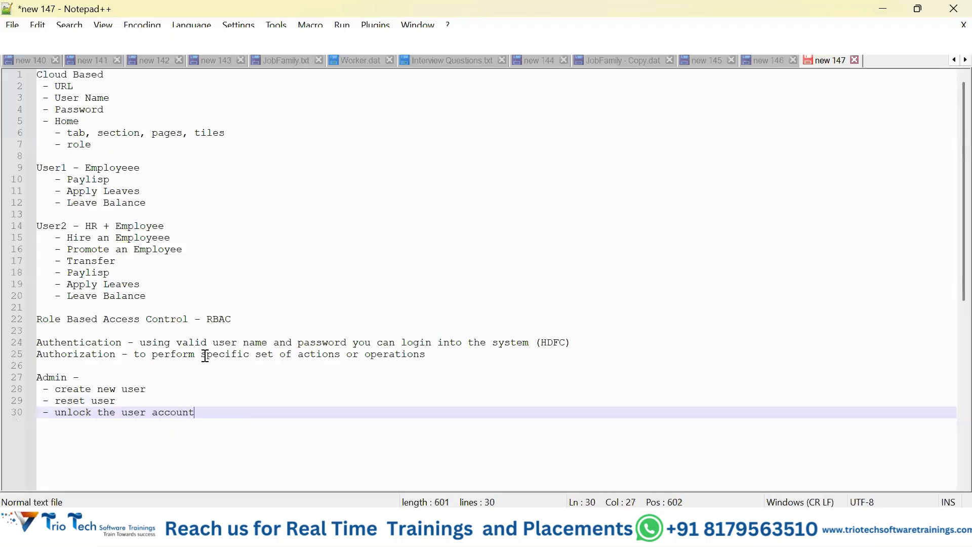
# Step: Add another dash item to the Admin list, starting with "lock the"
pyautogui.press('Return')
pyautogui.write('- ')
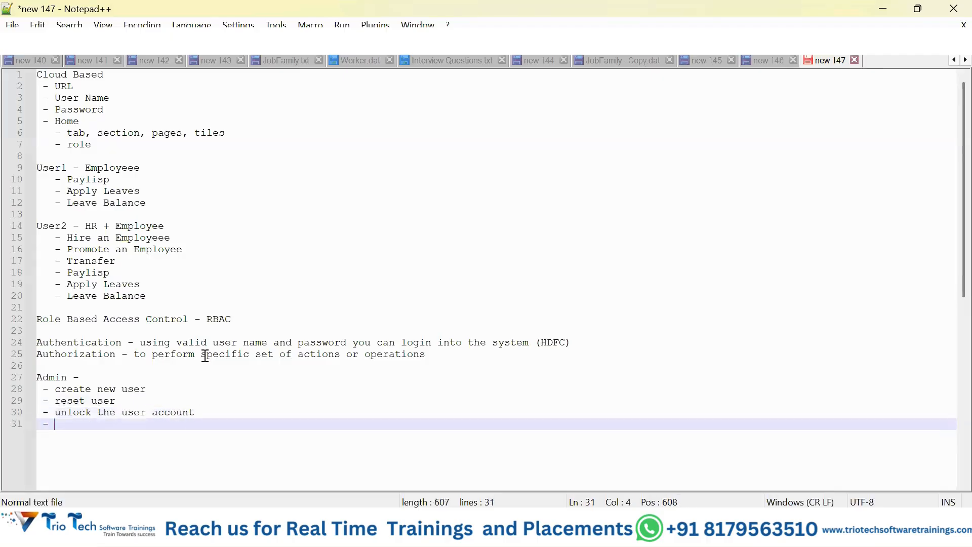
pyautogui.write('lock the')
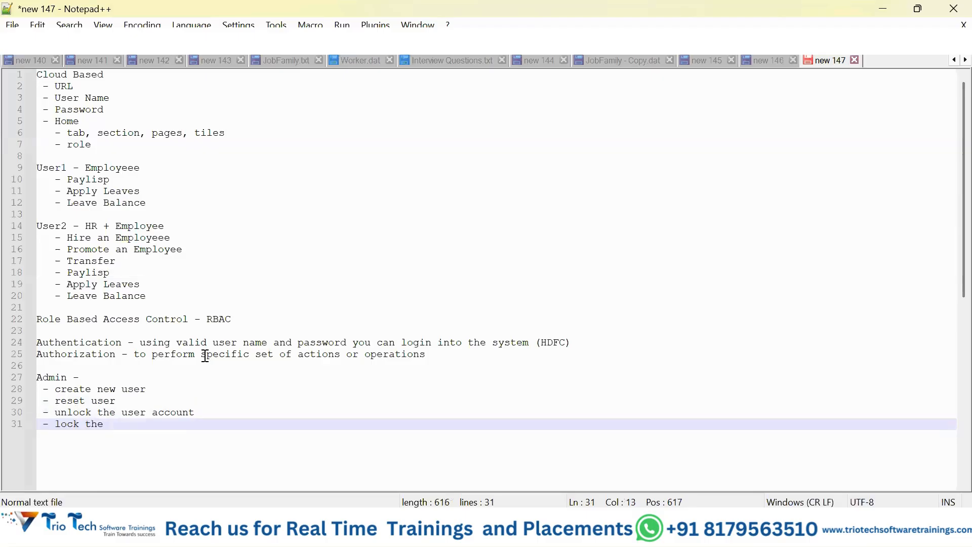
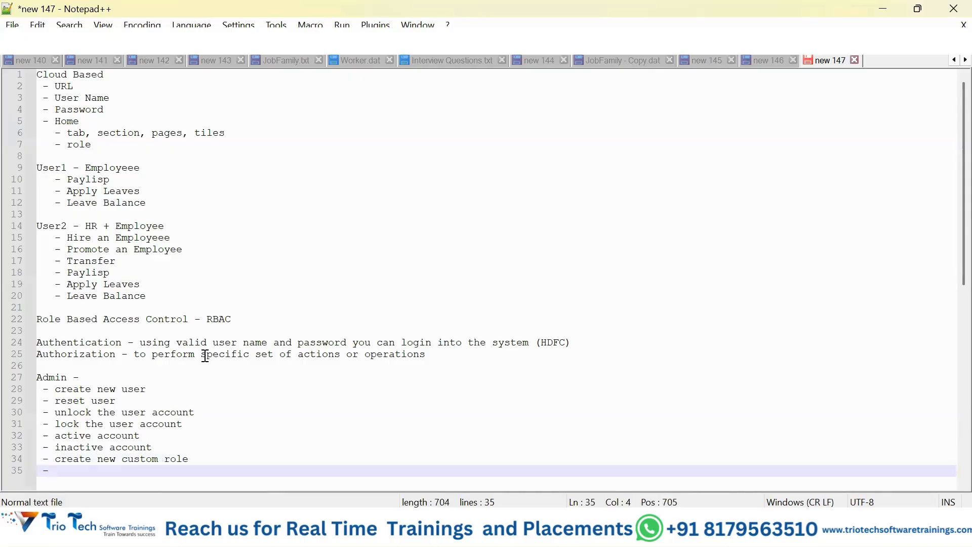
# Step: Complete the empty dash item in the Admin list with "search for oracle provided seeded roles"
pyautogui.write('search for ora')
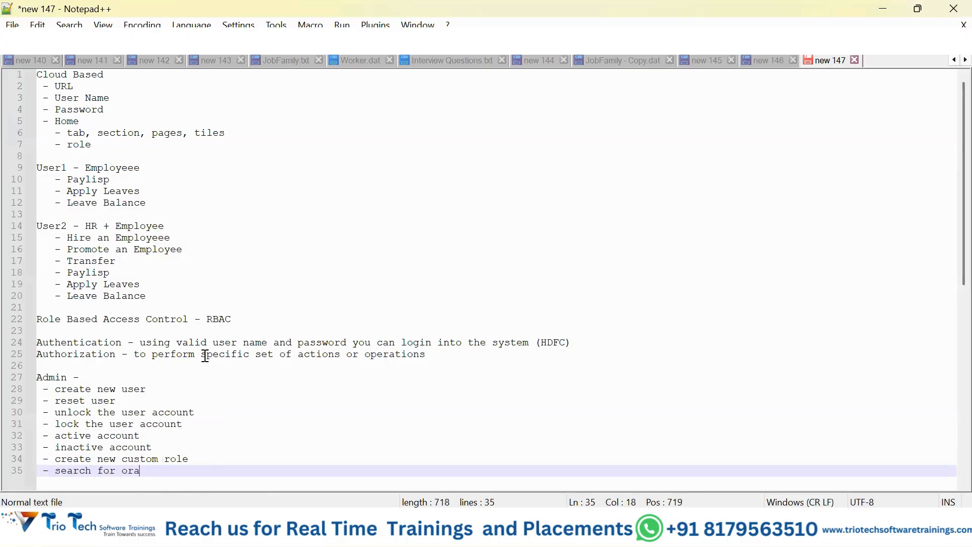
pyautogui.write('cle provided seed')
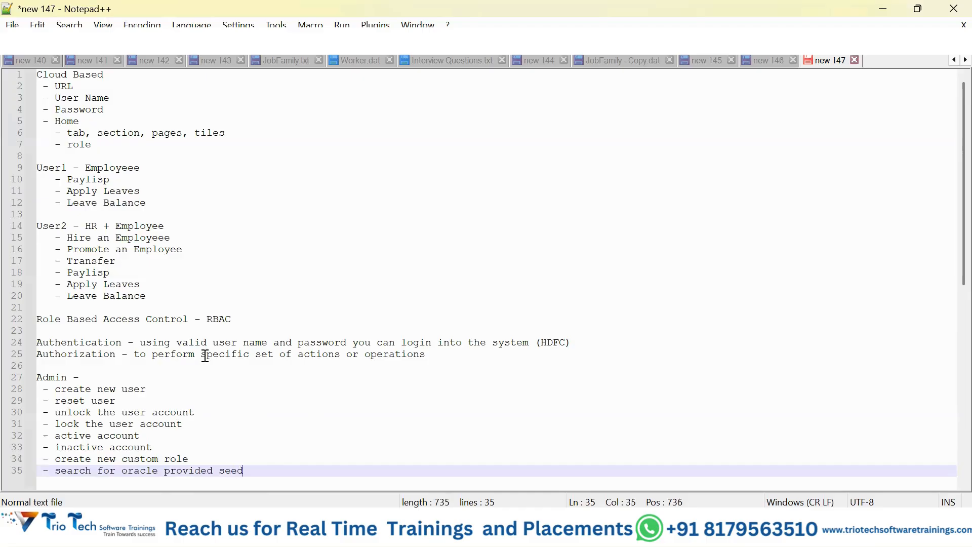
pyautogui.write('ed roles')
pyautogui.press('Return')
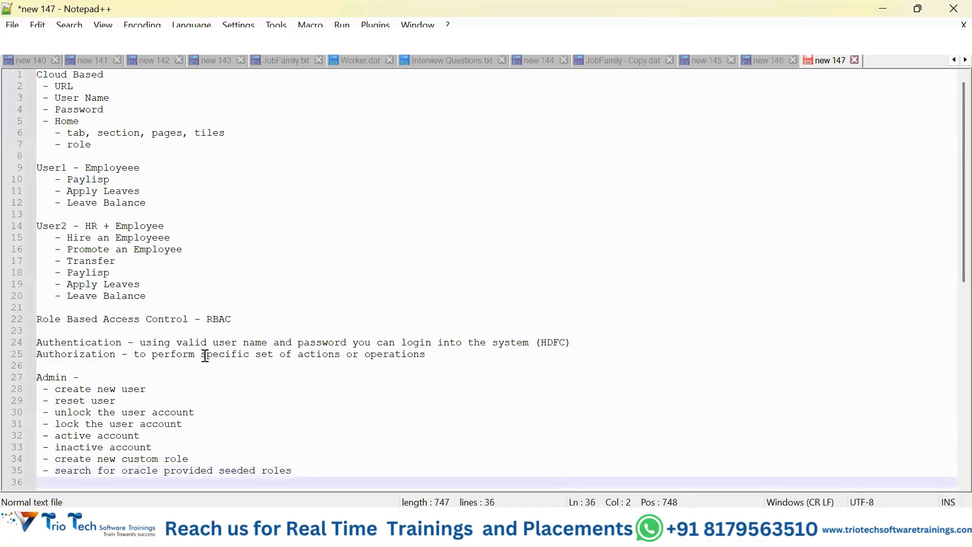
# Step: Add the dash item "copy of seeded roles" to the end of the Admin list
pyautogui.write('- copy of see')
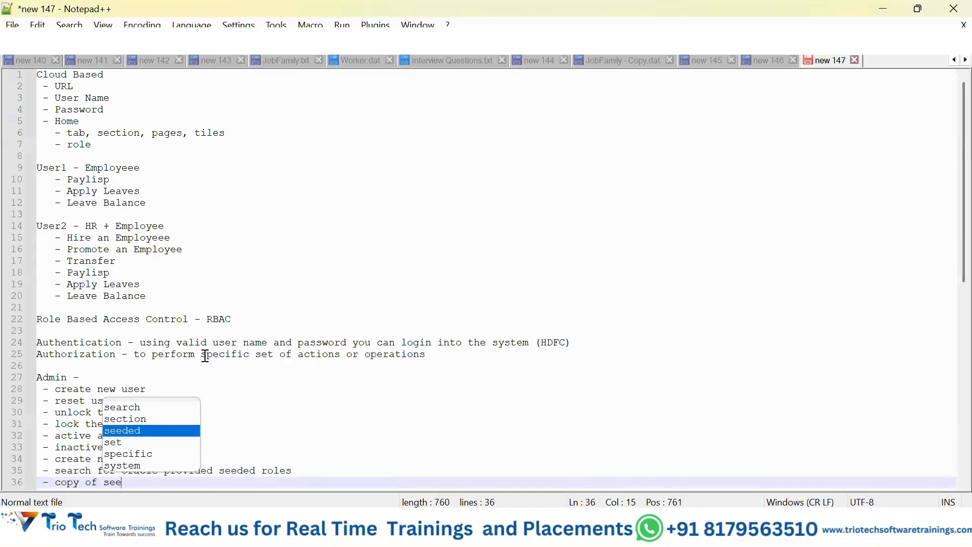
pyautogui.write('ded roles')
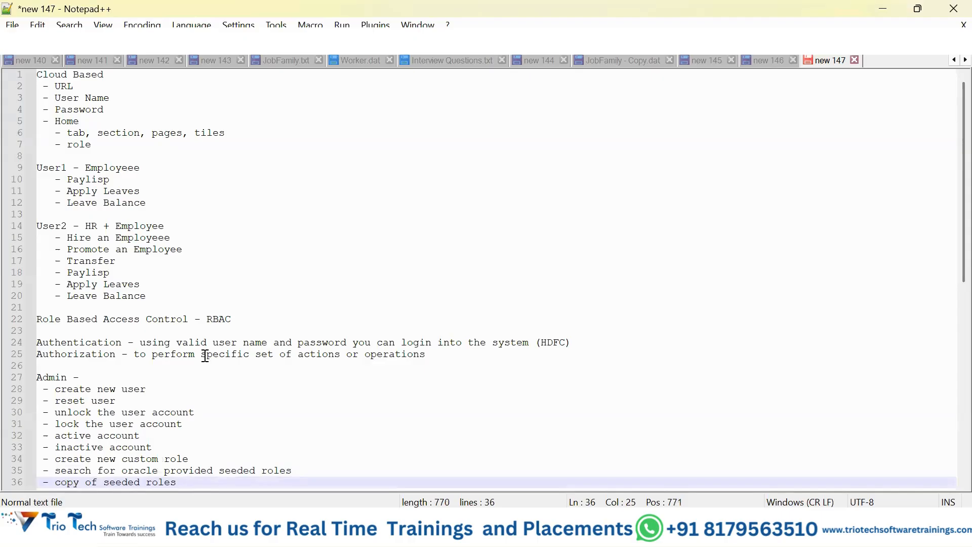
pyautogui.scroll(-2, 205, 356)
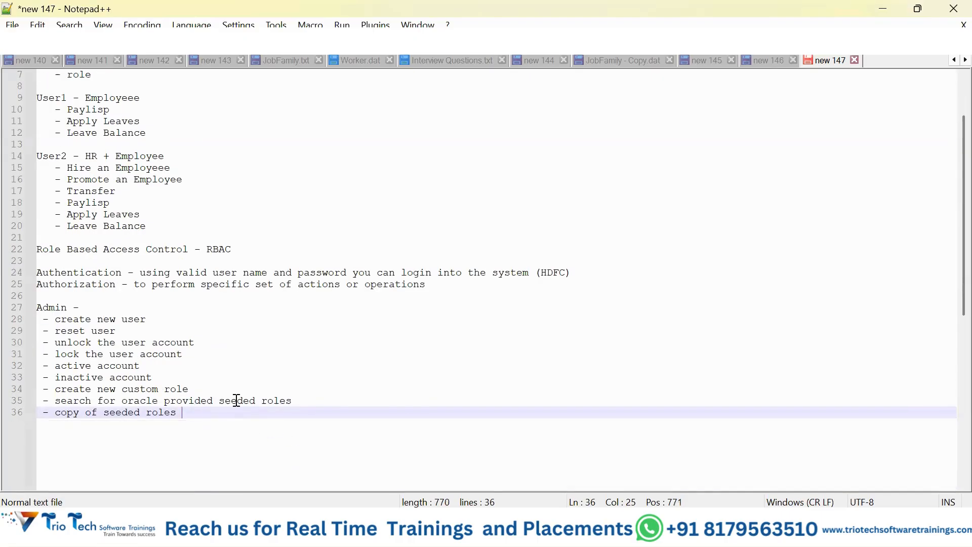
pyautogui.click(269, 250)
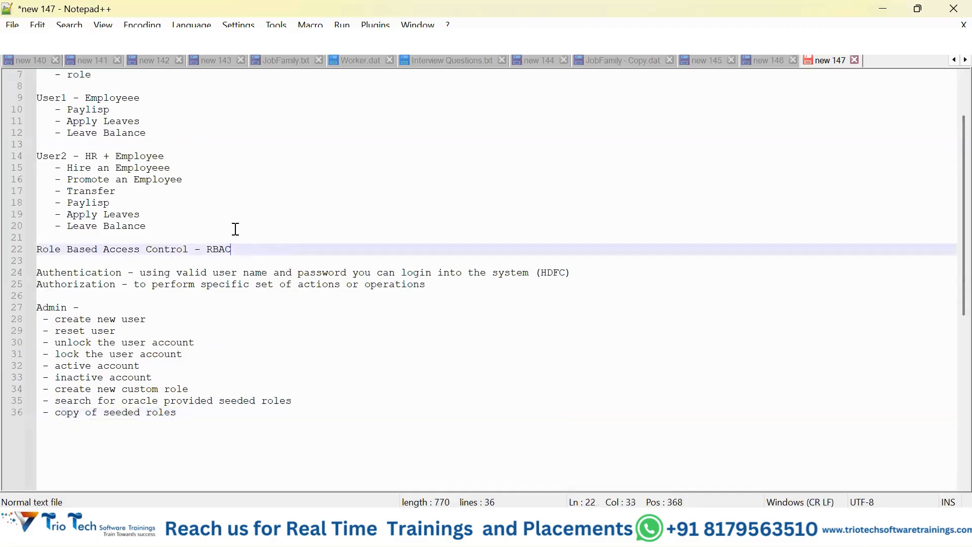
pyautogui.click(235, 228)
# Step: Add the indented sub-item "- HCM Resource Manager" beneath "copy of seeded roles"
pyautogui.click(245, 420)
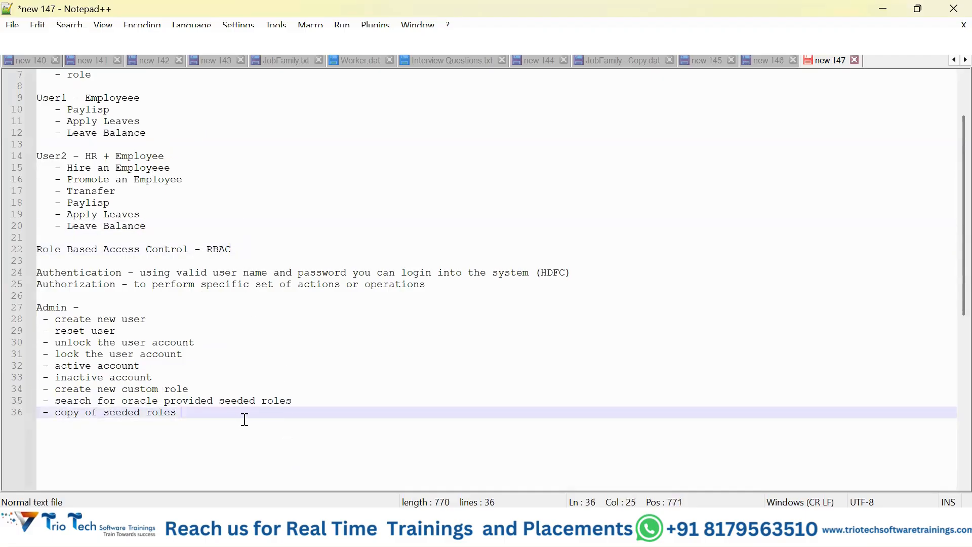
pyautogui.press('Return')
pyautogui.write('- ')
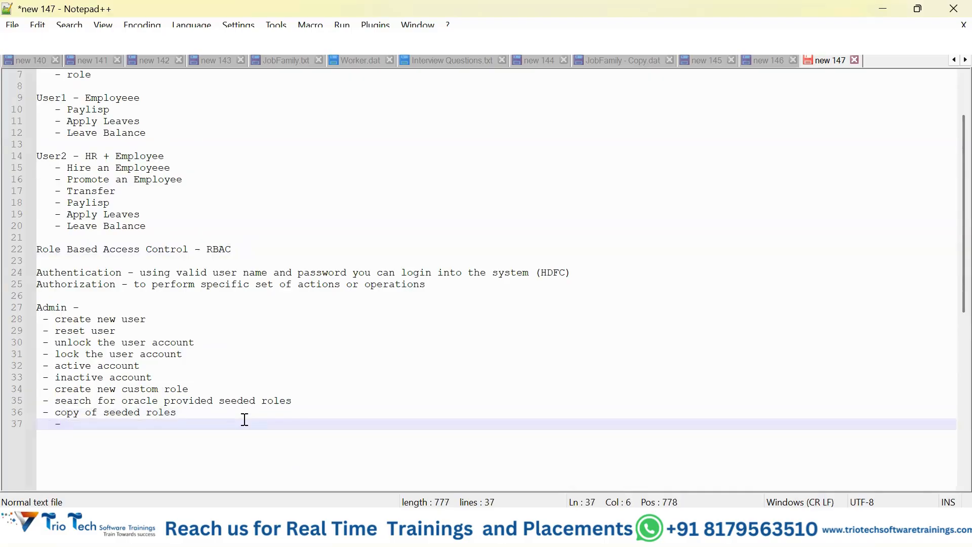
pyautogui.write('HCM Resour')
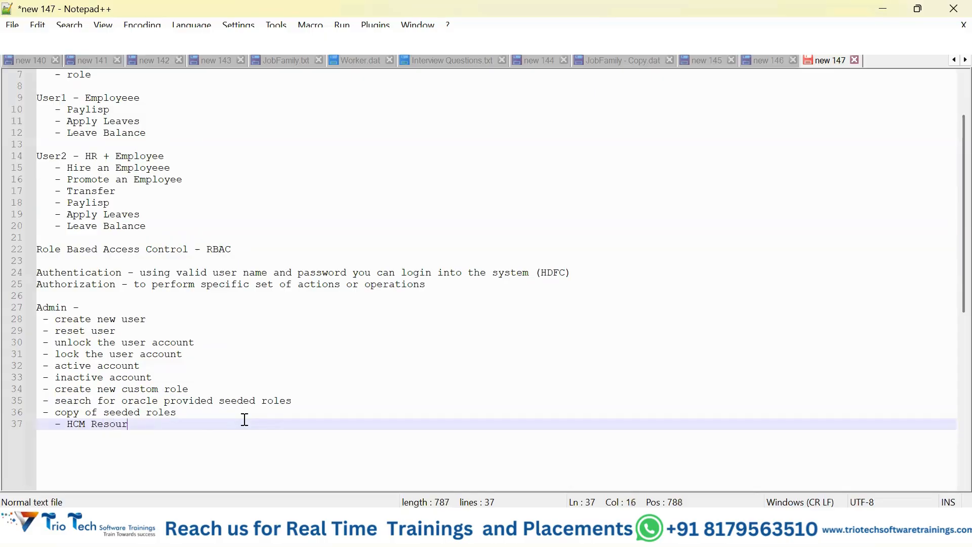
pyautogui.write('ce Manager')
pyautogui.press('Return')
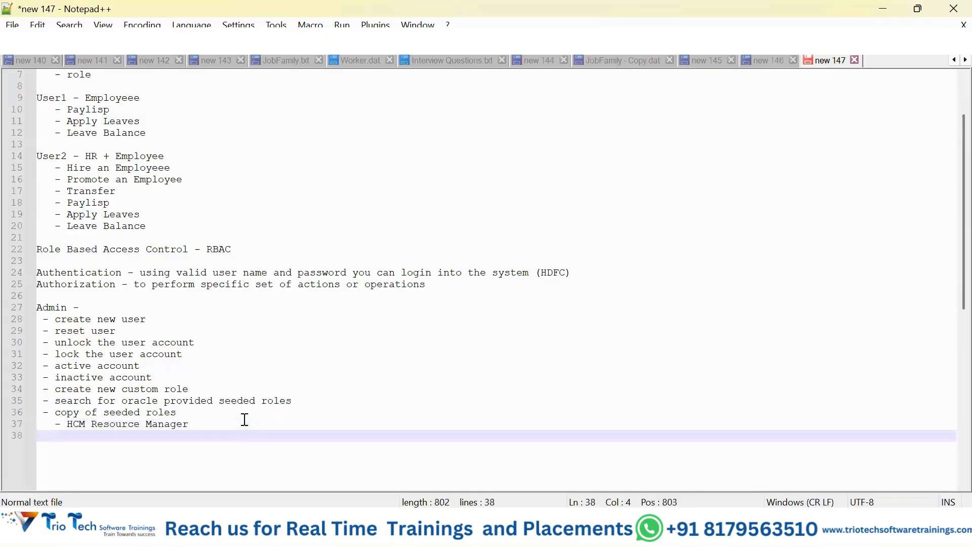
# Step: Append "(seeded role provided by Oracle)" to the HCM Resource Manager line
pyautogui.click(244, 419)
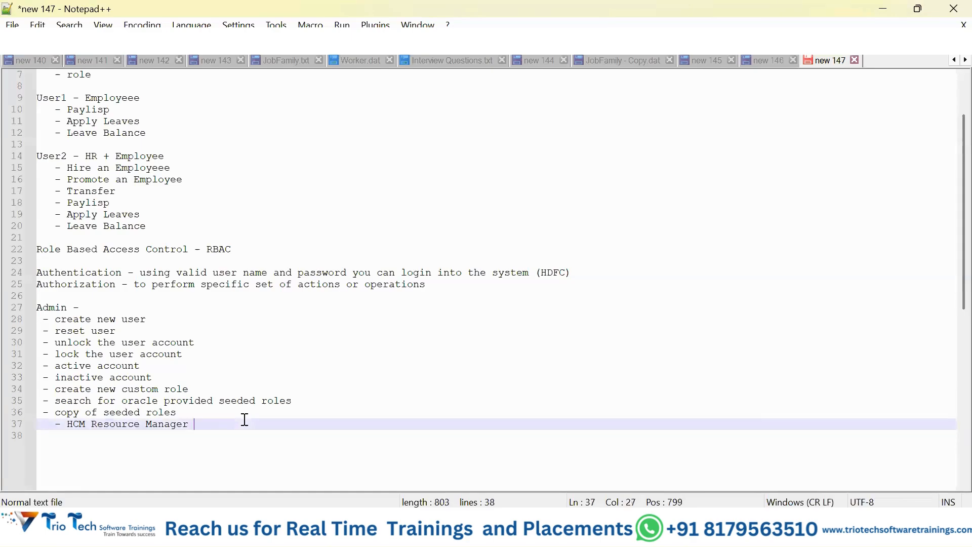
pyautogui.write('(seede')
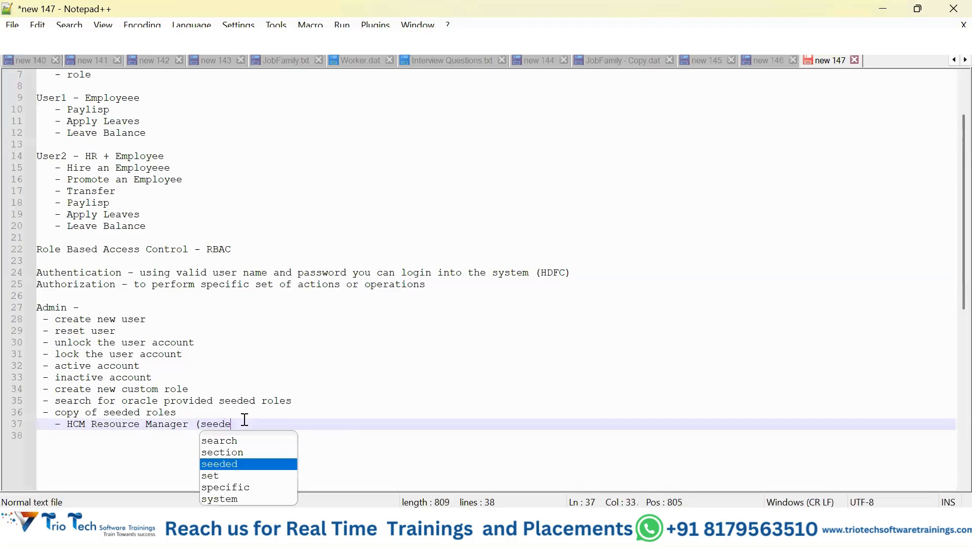
pyautogui.write('d role pro')
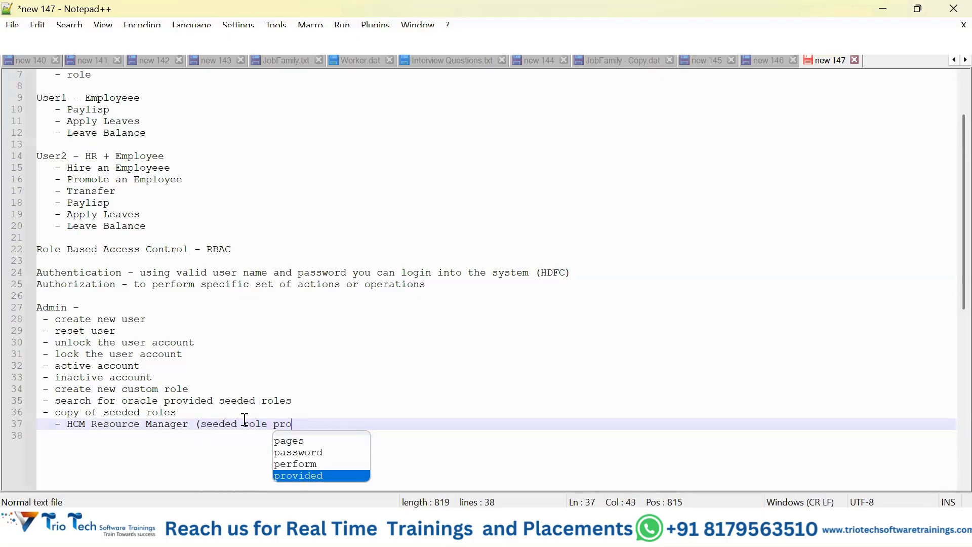
pyautogui.write('vided by')
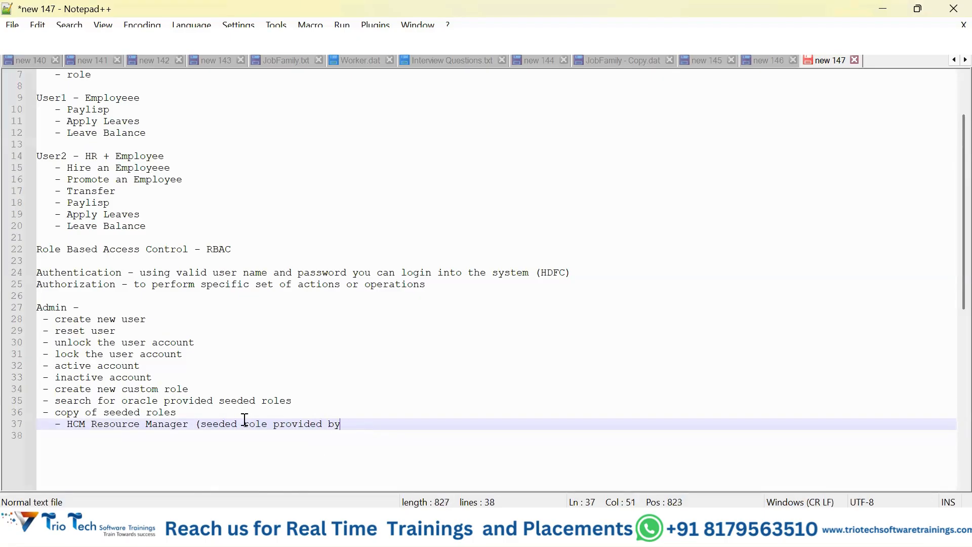
pyautogui.write(' Oracle')
pyautogui.press('BackSpace')
pyautogui.write(')')
pyautogui.press('Return')
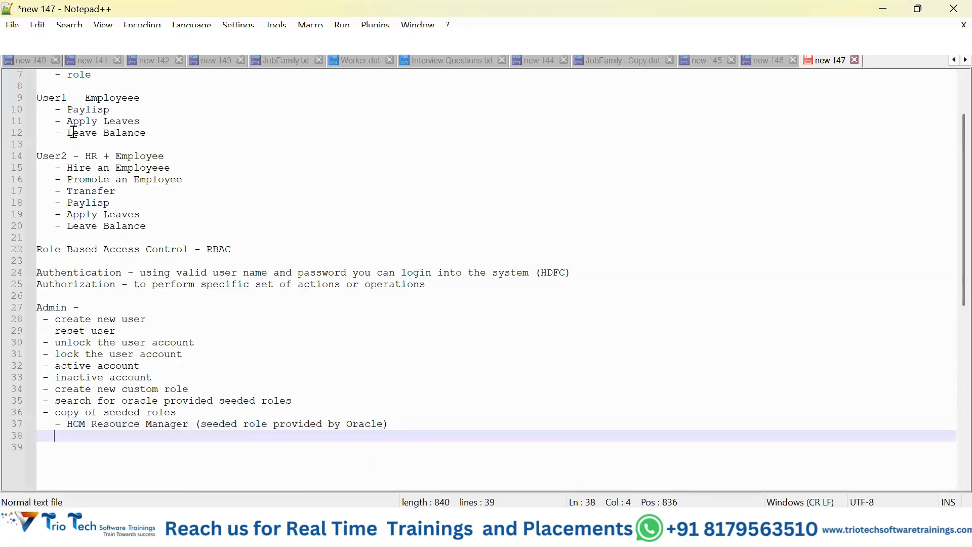
# Step: Add the sub-item "- User 3 - we have assigned HCM Resource Manager" below the HCM Resource Manager line, copying the role name from that line
pyautogui.click(426, 424)
pyautogui.press('Return')
pyautogui.write('- User 3')
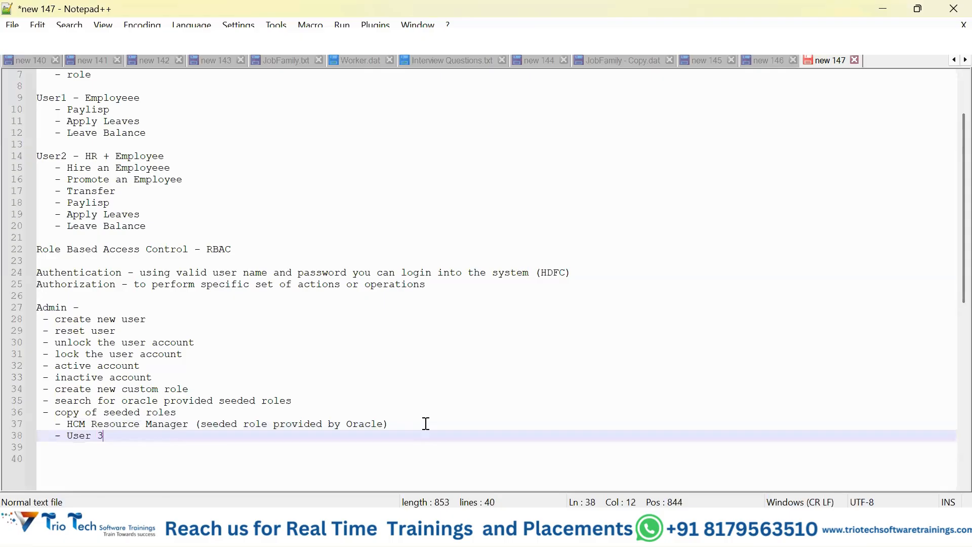
pyautogui.write(' - we have assigned')
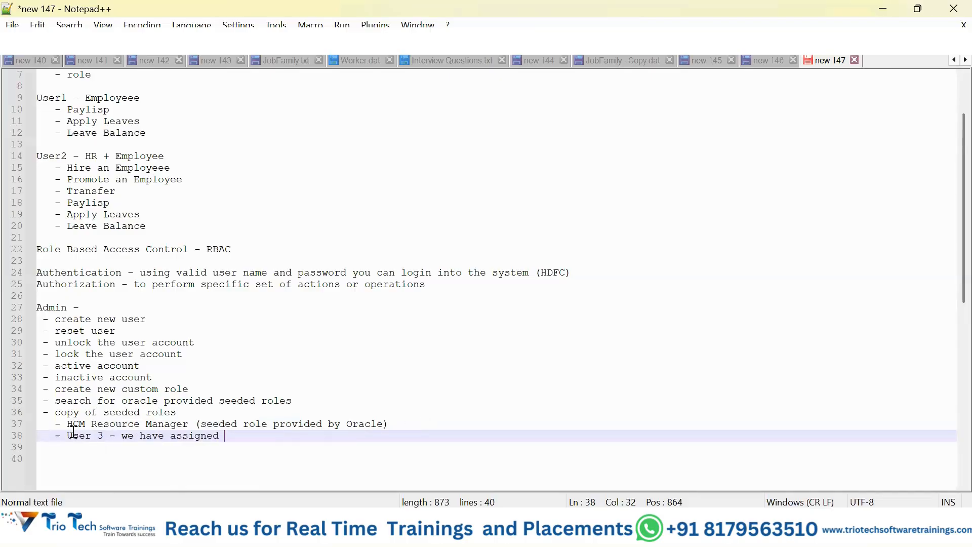
pyautogui.moveTo(68, 423); pyautogui.dragTo(188, 427)
pyautogui.hotkey('ctrl', 'c')
pyautogui.click(265, 443)
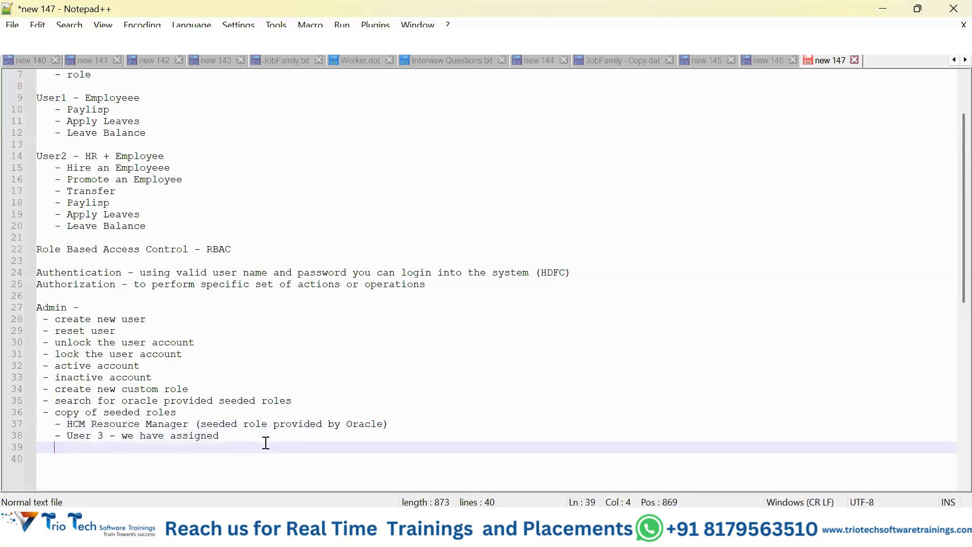
pyautogui.click(270, 435)
pyautogui.hotkey('ctrl', 'v')
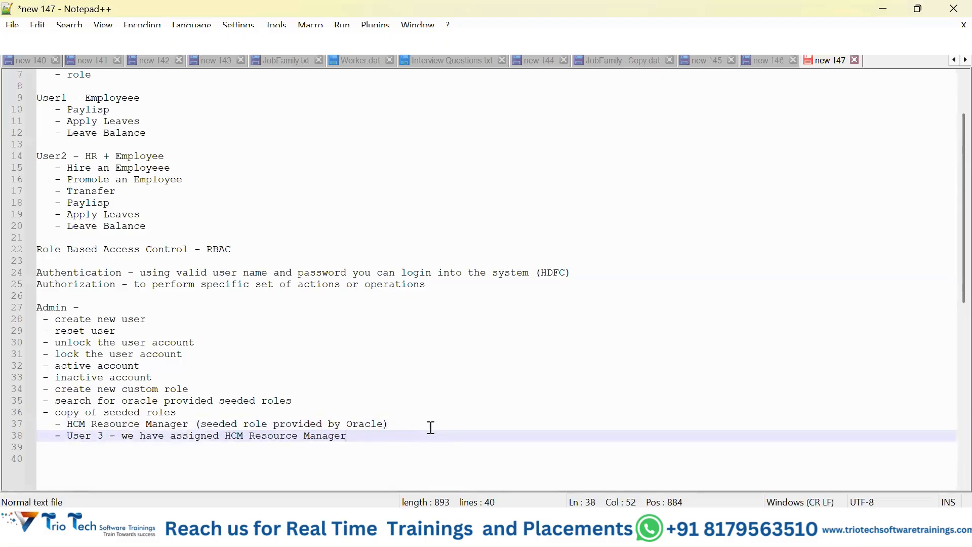
# Step: Insert the further indented item "- hire / transfer / terminate / promote" between the HCM Resource Manager and User 3 lines
pyautogui.click(430, 425)
pyautogui.press('Return')
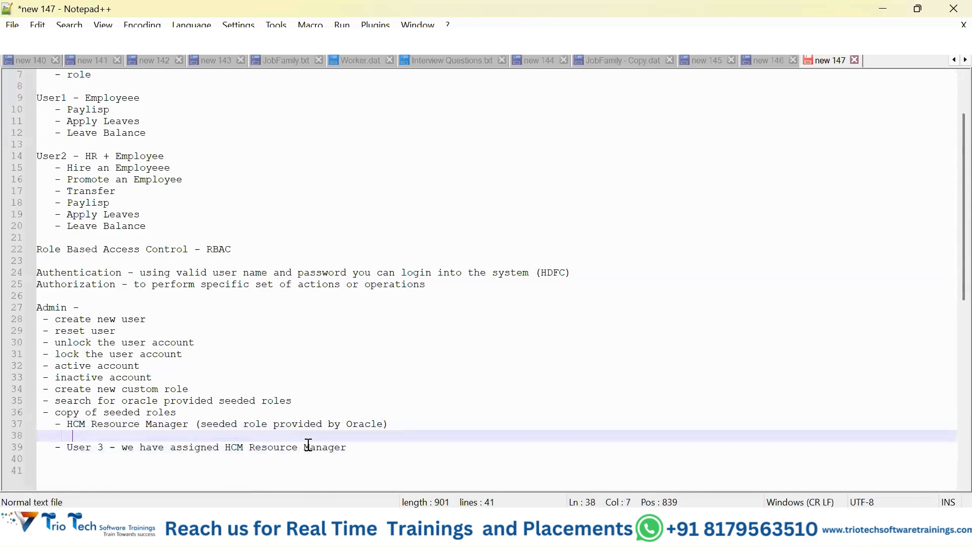
pyautogui.write('- hire / transfer / termin')
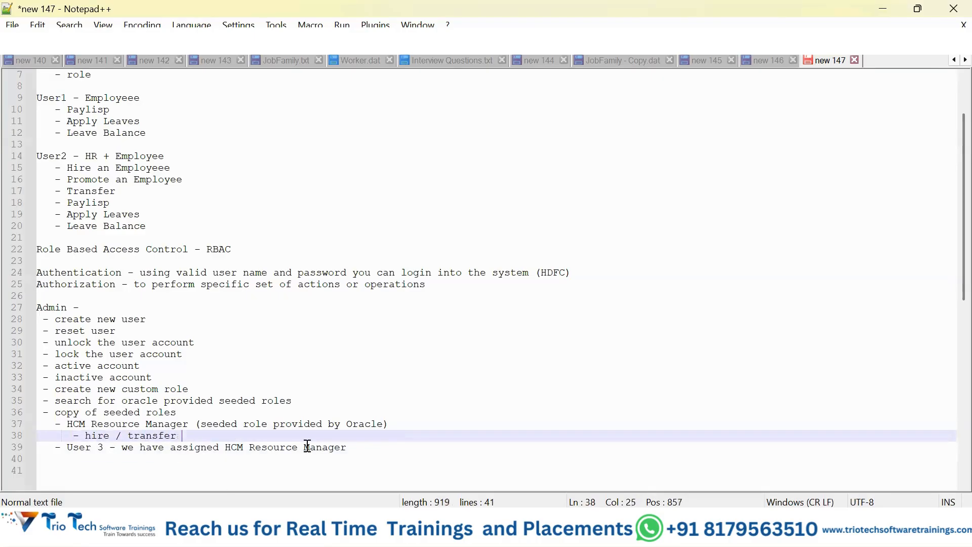
pyautogui.write('ate / promotes')
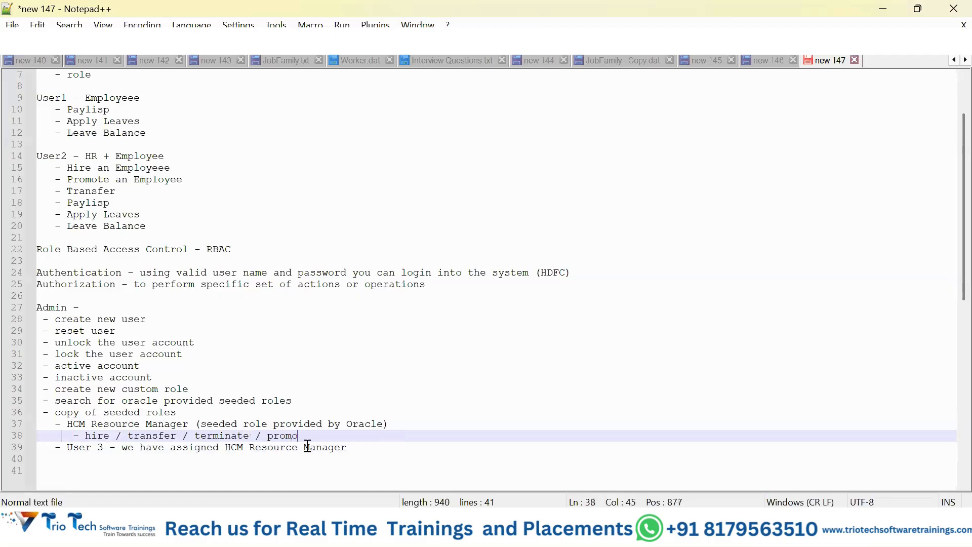
pyautogui.press('BackSpace')
pyautogui.press('BackSpace')
pyautogui.doubleClick(82, 446)
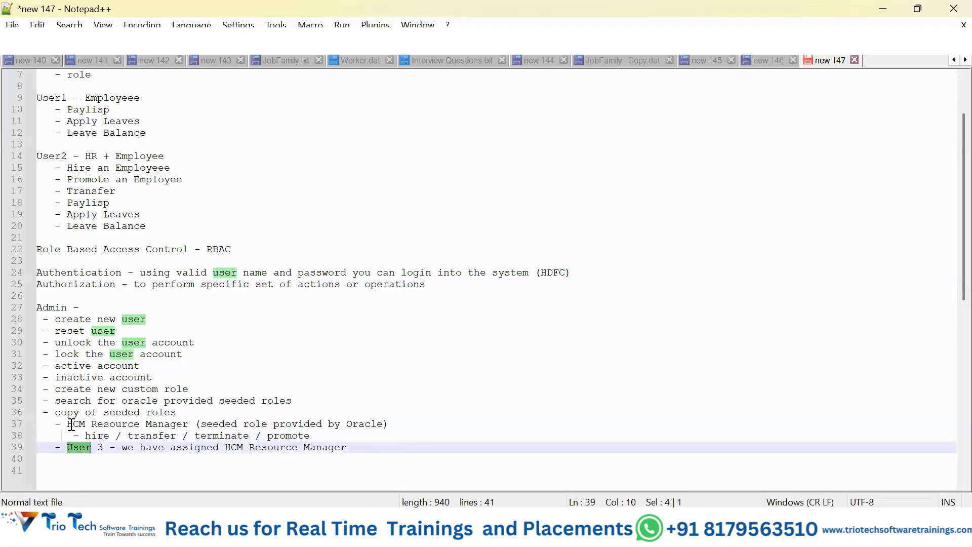
pyautogui.moveTo(71, 424); pyautogui.dragTo(182, 424)
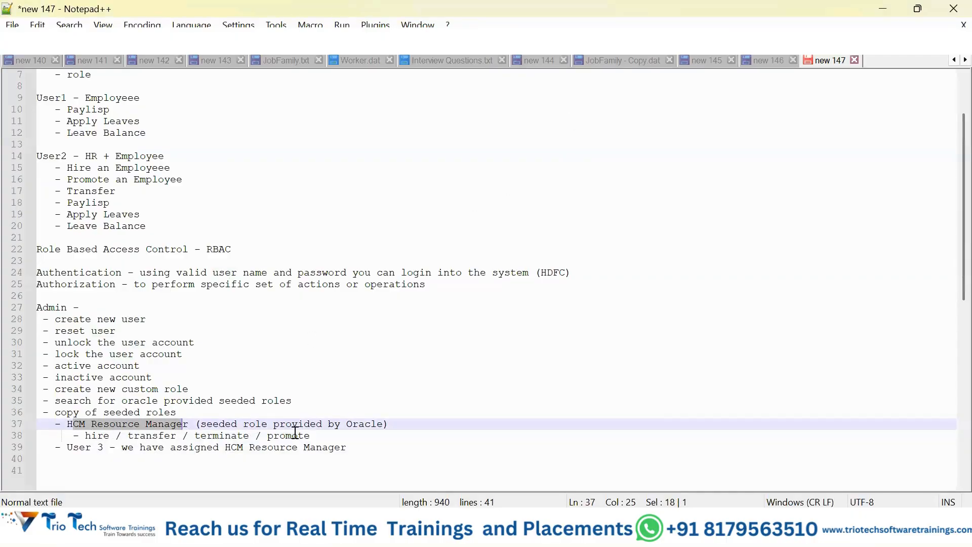
pyautogui.click(329, 435)
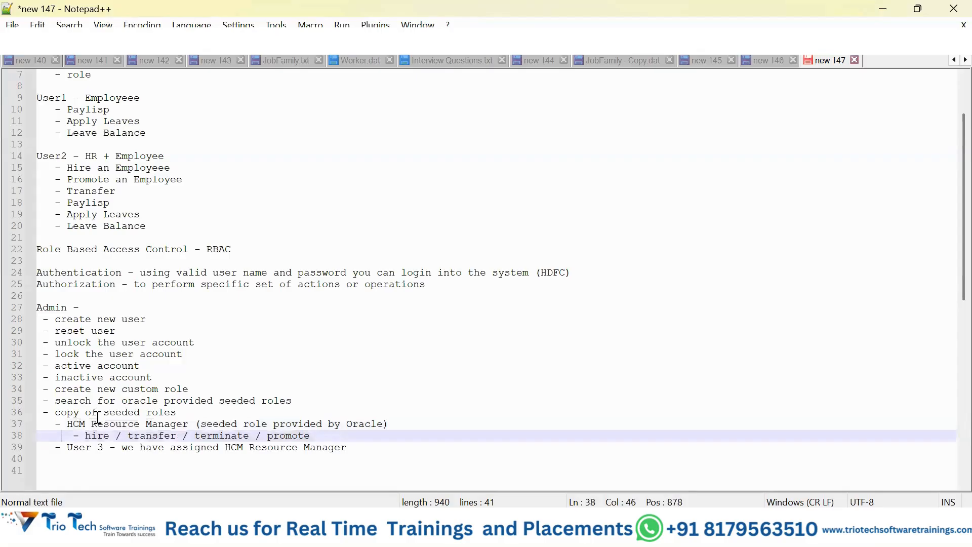
# Step: Add the sub-item "- Adani" below the User 3 line and start a new line beneath it
pyautogui.click(354, 449)
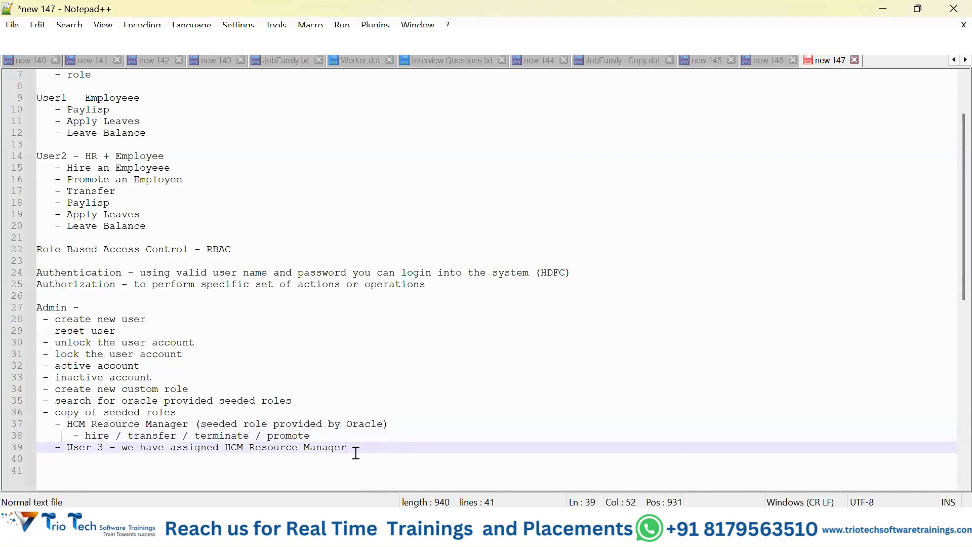
pyautogui.press('Return')
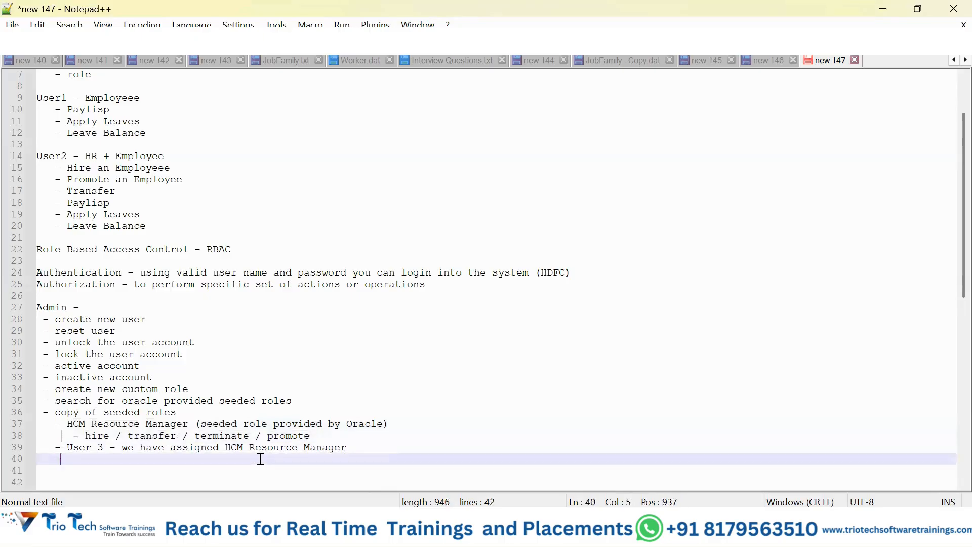
pyautogui.write('- Adani')
pyautogui.press('Return')
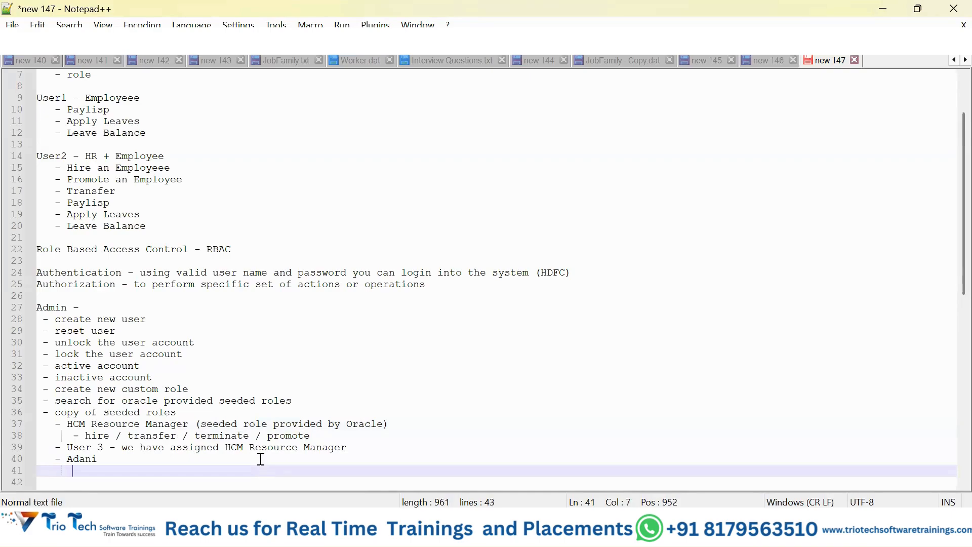
# Step: Write the indented item "- HR - should have some role" beneath Adani
pyautogui.write('- HR - shouldh')
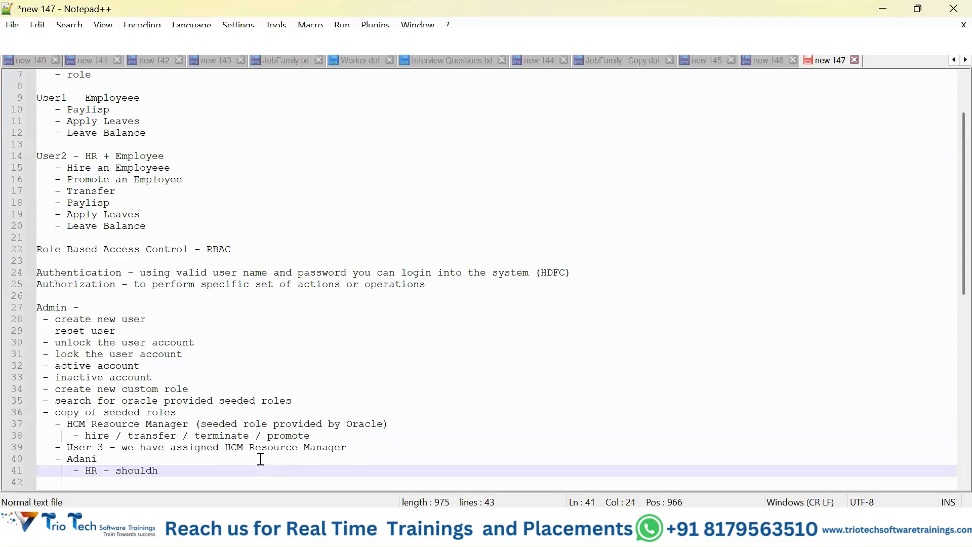
pyautogui.press('BackSpace')
pyautogui.write('have some role h')
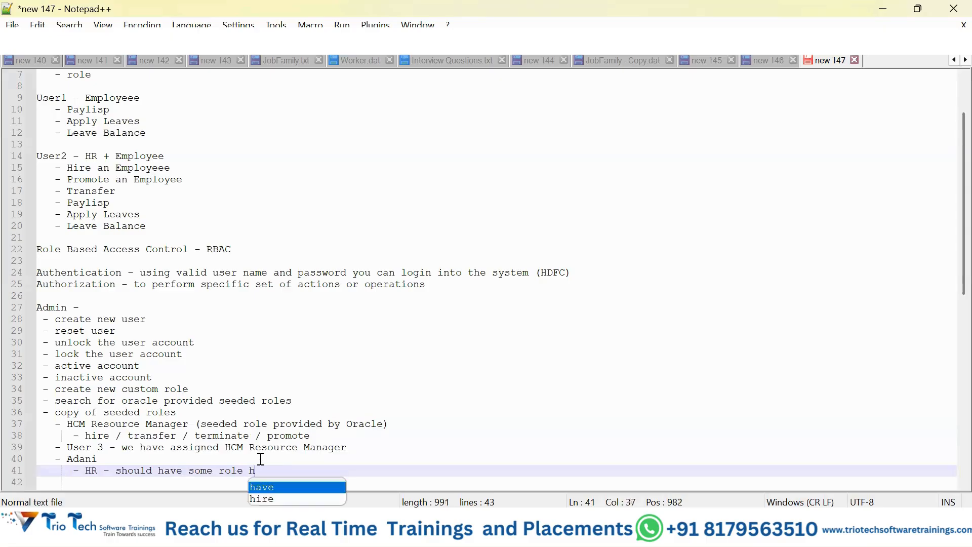
pyautogui.press('BackSpace')
pyautogui.write('y')
pyautogui.press('BackSpace')
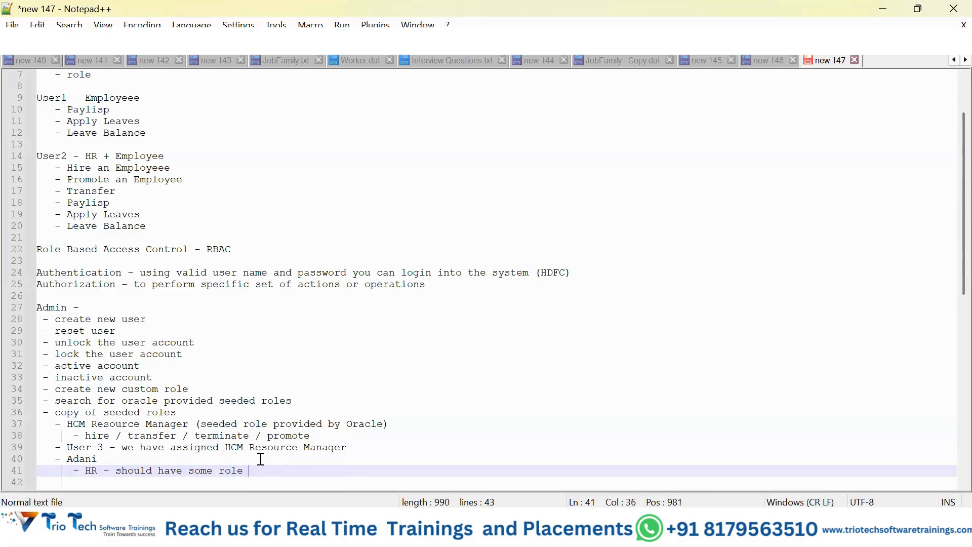
# Step: Complete the HR line under Adani with "that will her/him to perform Hire / Promote / Transfer"
pyautogui.write('that will her')
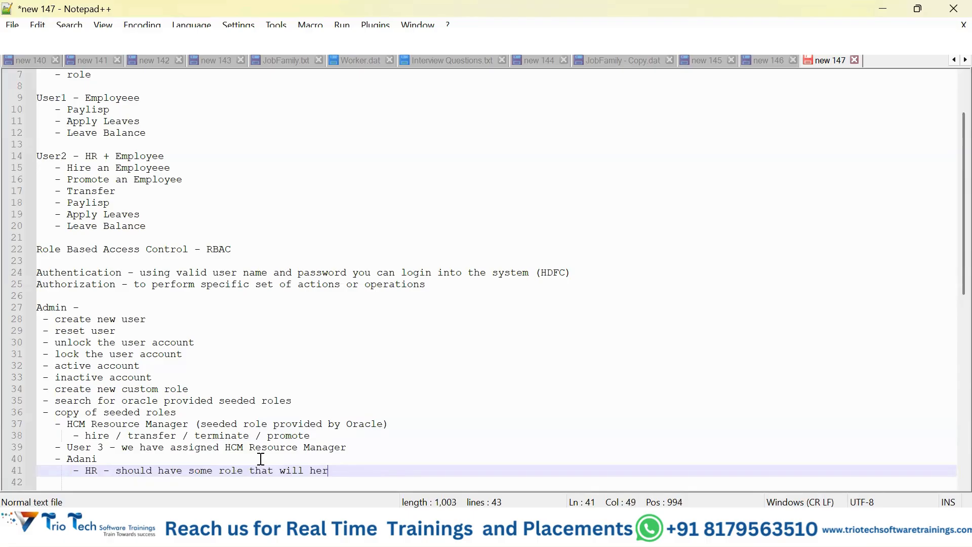
pyautogui.write('/him to ope')
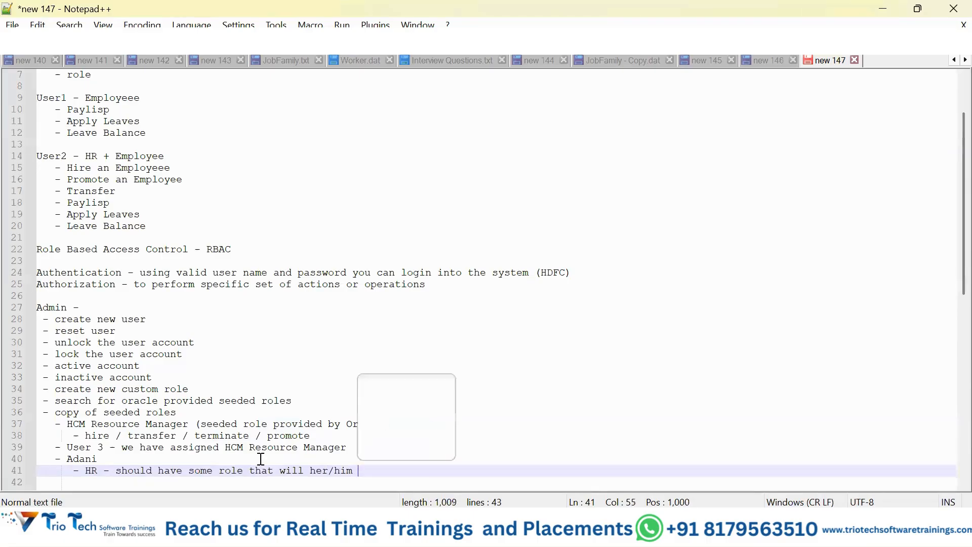
pyautogui.press('BackSpace')
pyautogui.press('BackSpace')
pyautogui.press('BackSpace')
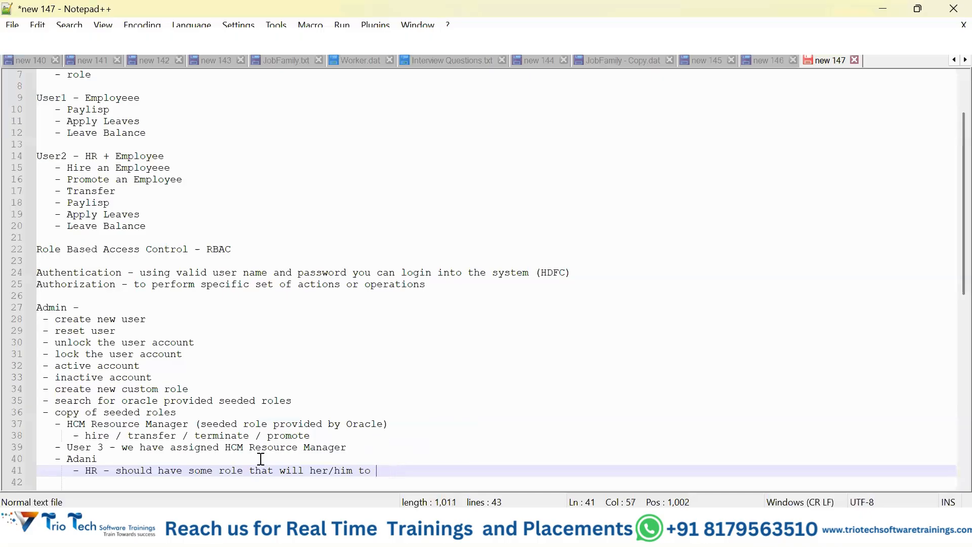
pyautogui.write('perform Hire')
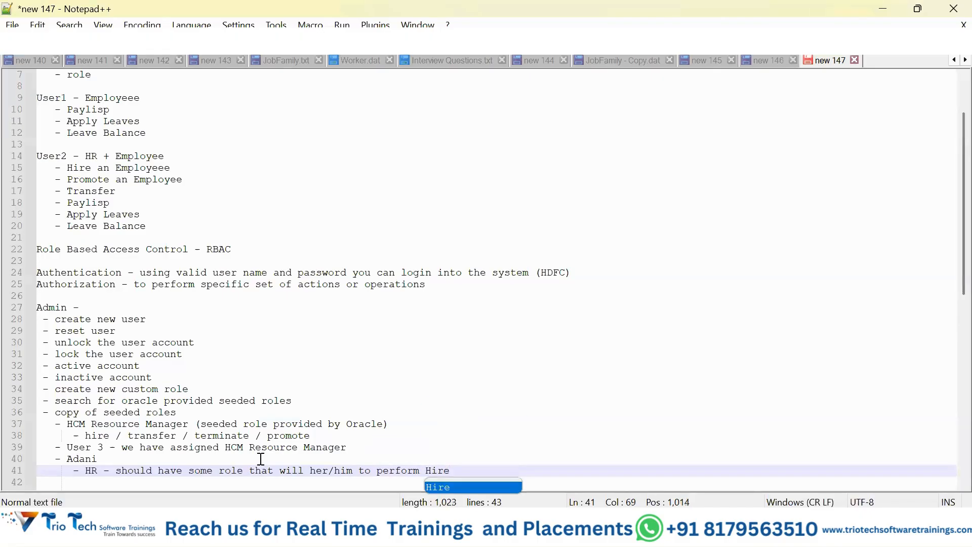
pyautogui.write(' / Promo')
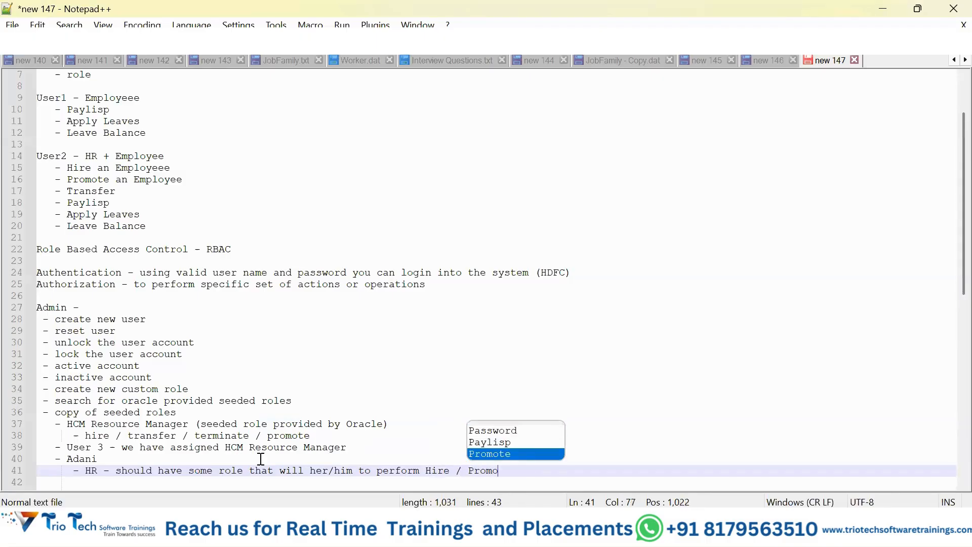
pyautogui.write('te / T')
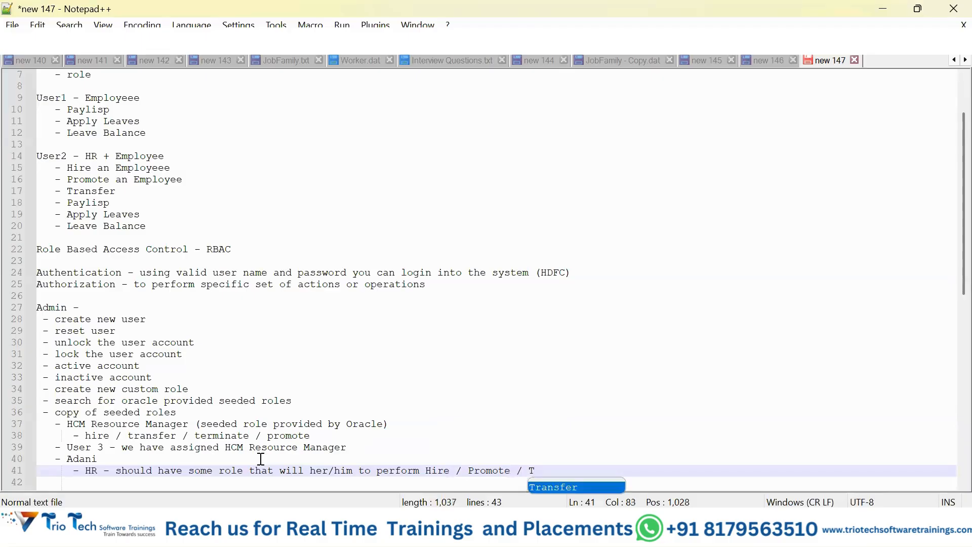
pyautogui.press('BackSpace')
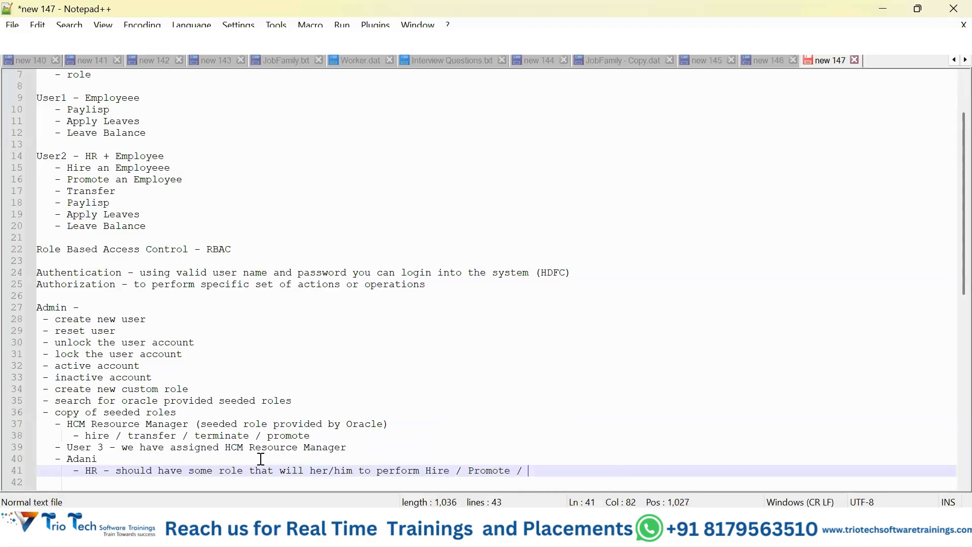
pyautogui.write('Tran')
pyautogui.press('Return')
pyautogui.moveTo(67, 424); pyautogui.dragTo(198, 423)
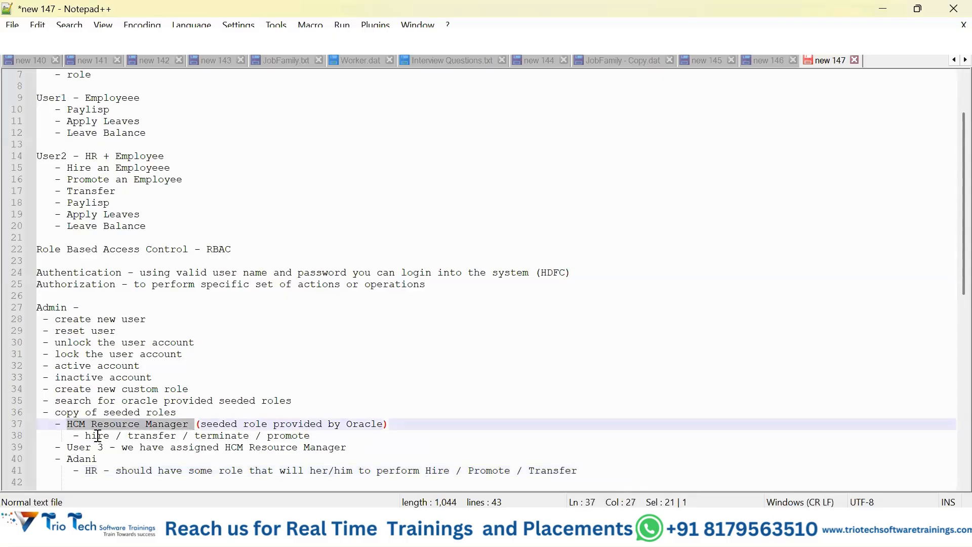
pyautogui.moveTo(85, 435); pyautogui.dragTo(312, 435)
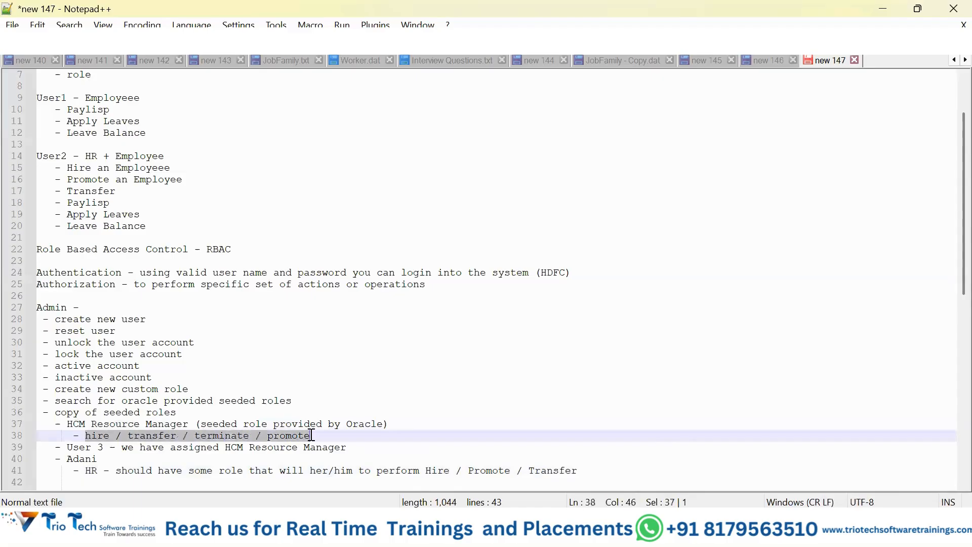
pyautogui.doubleClick(79, 459)
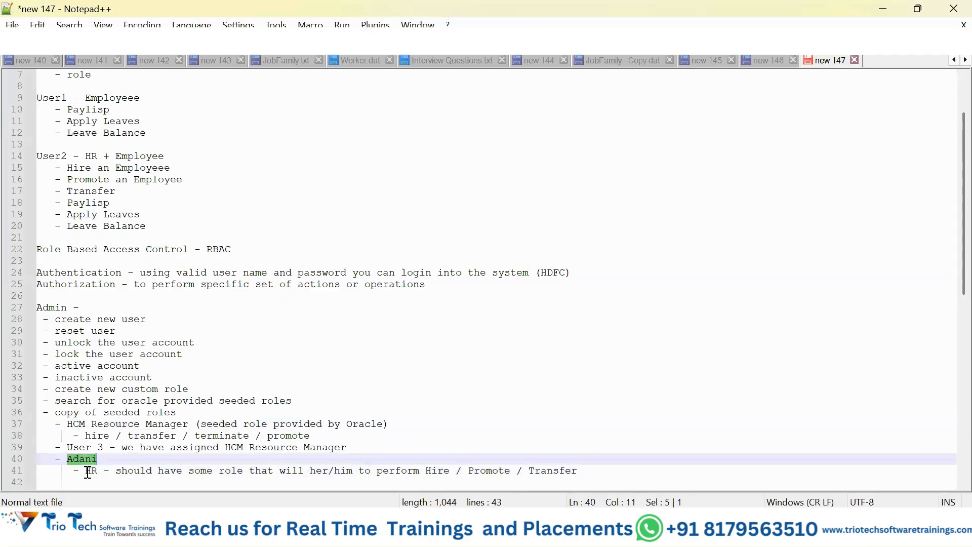
pyautogui.moveTo(85, 470); pyautogui.dragTo(97, 470)
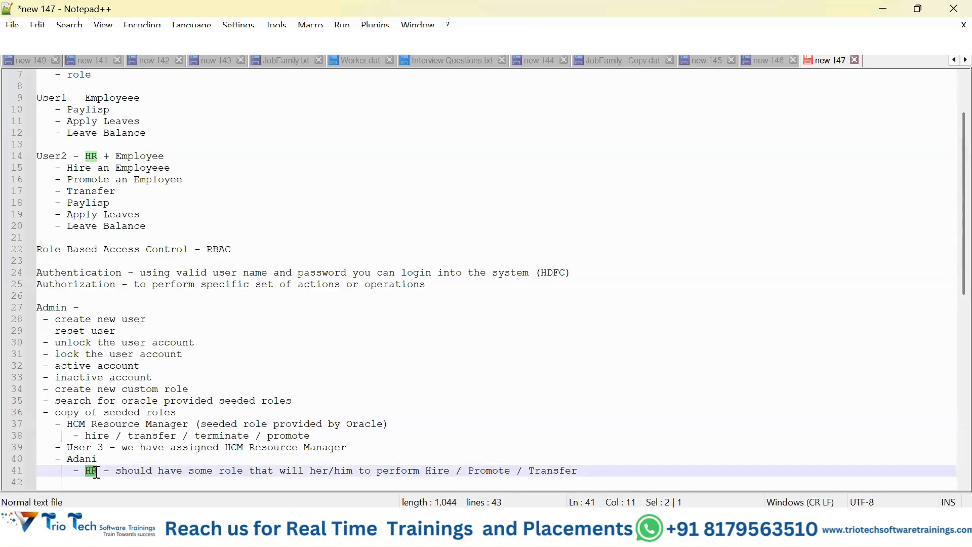
# Step: Insert the sub-item "- User 4" between the Adani line and the HR line
pyautogui.click(112, 461)
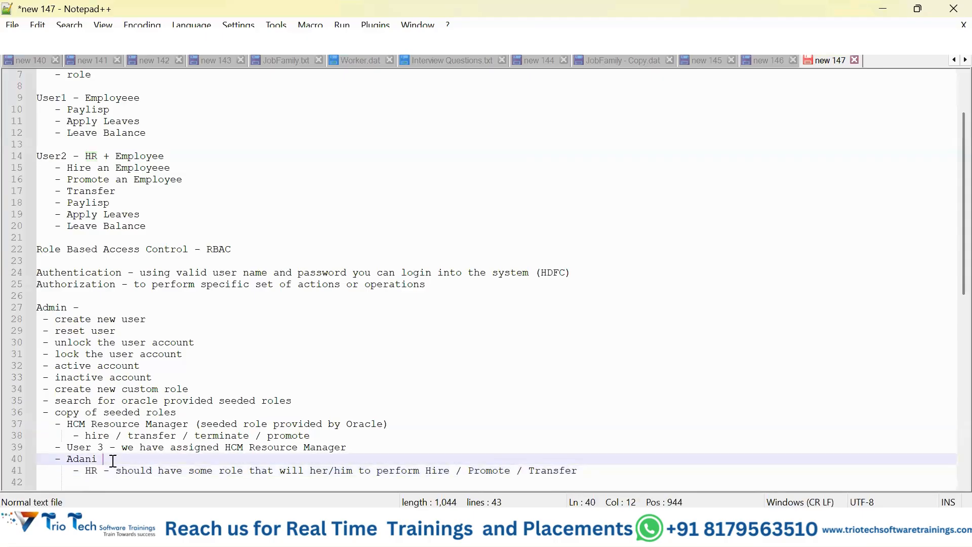
pyautogui.press('Return')
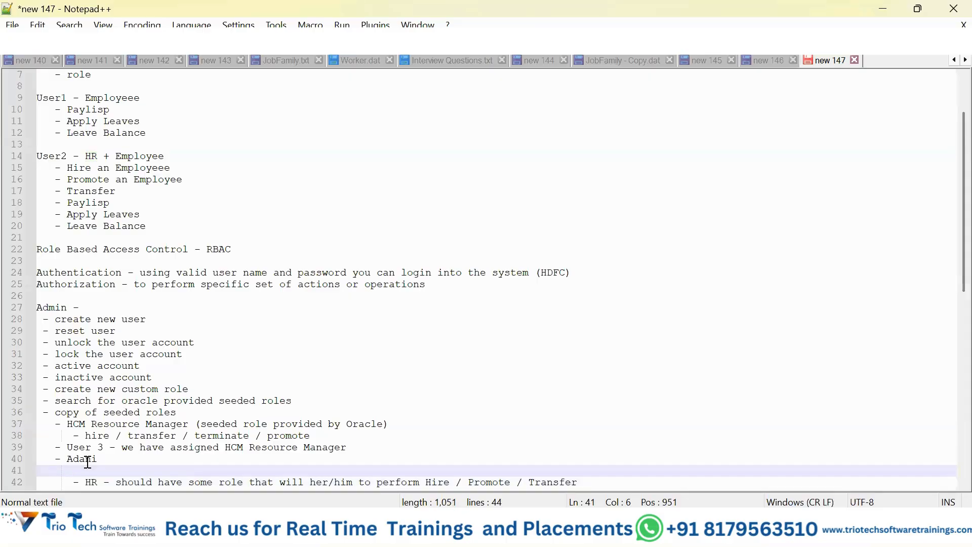
pyautogui.write('- User 4')
# Step: Append "(can perfomance Hire / Promote / Transfer)" to the User 4 line, copying the action list from the HR line
pyautogui.moveTo(427, 482); pyautogui.dragTo(590, 484)
pyautogui.hotkey('ctrl', 'c')
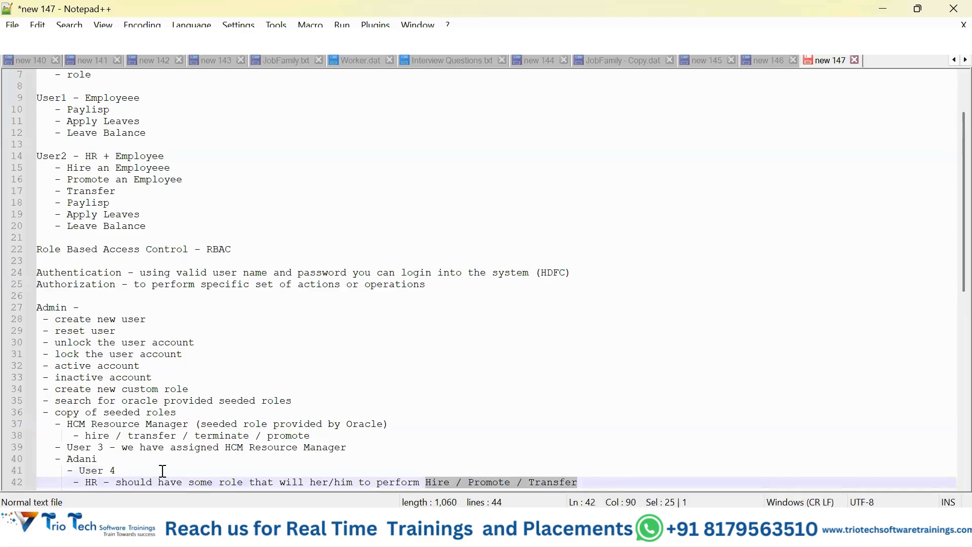
pyautogui.click(162, 471)
pyautogui.hotkey('ctrl', 'v')
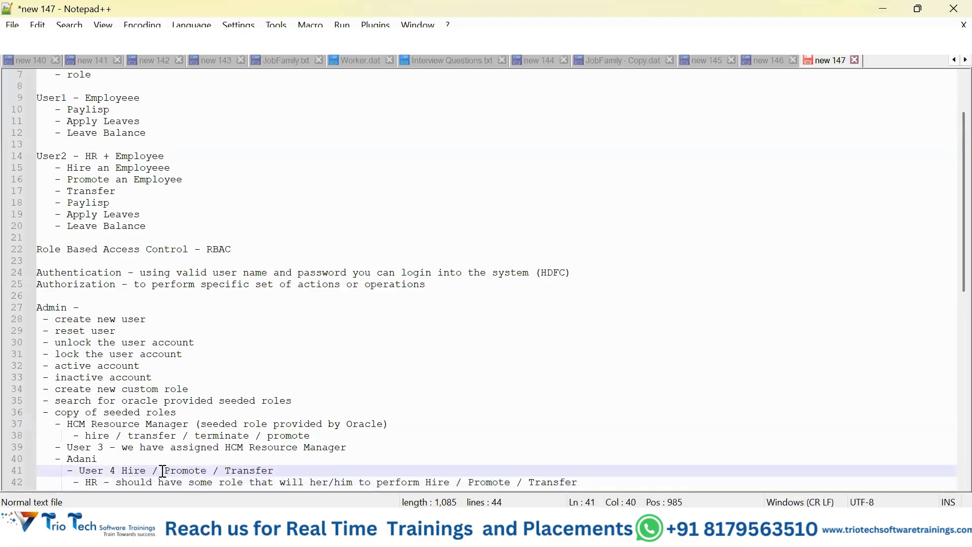
pyautogui.click(122, 470)
pyautogui.write('(')
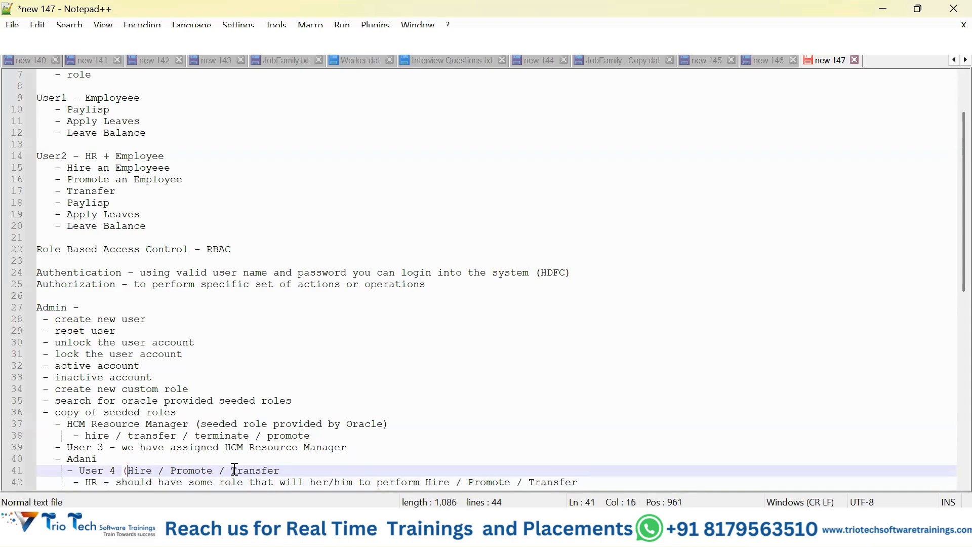
pyautogui.write('can pe')
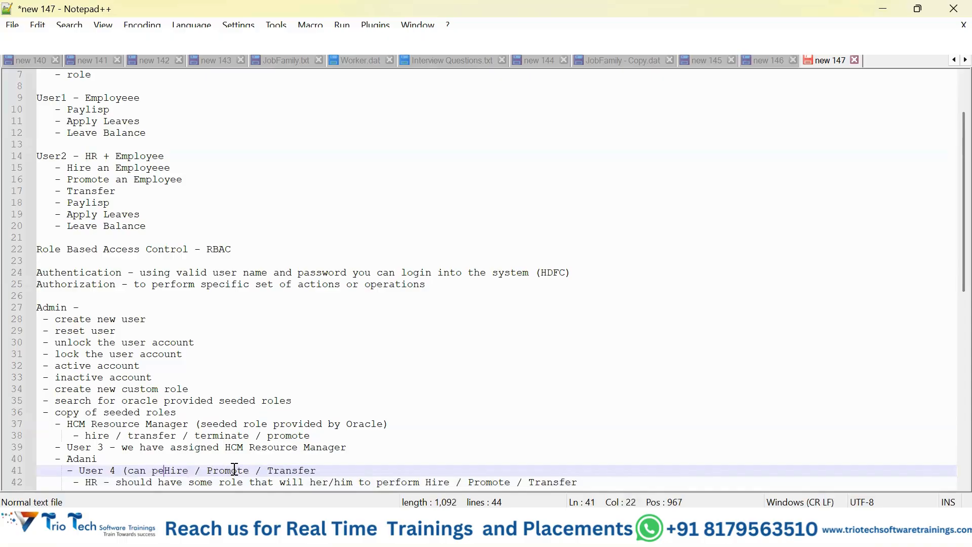
pyautogui.write('rfom')
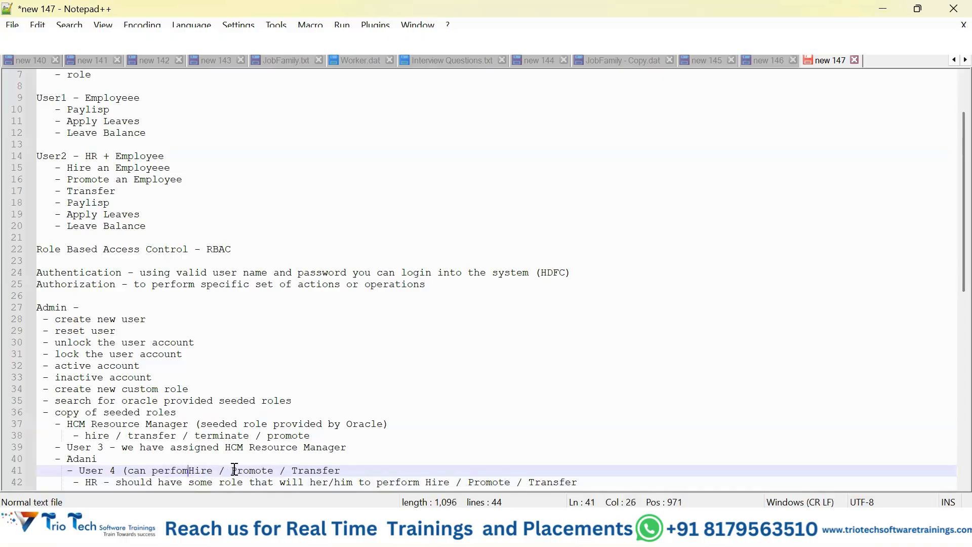
pyautogui.write('ance')
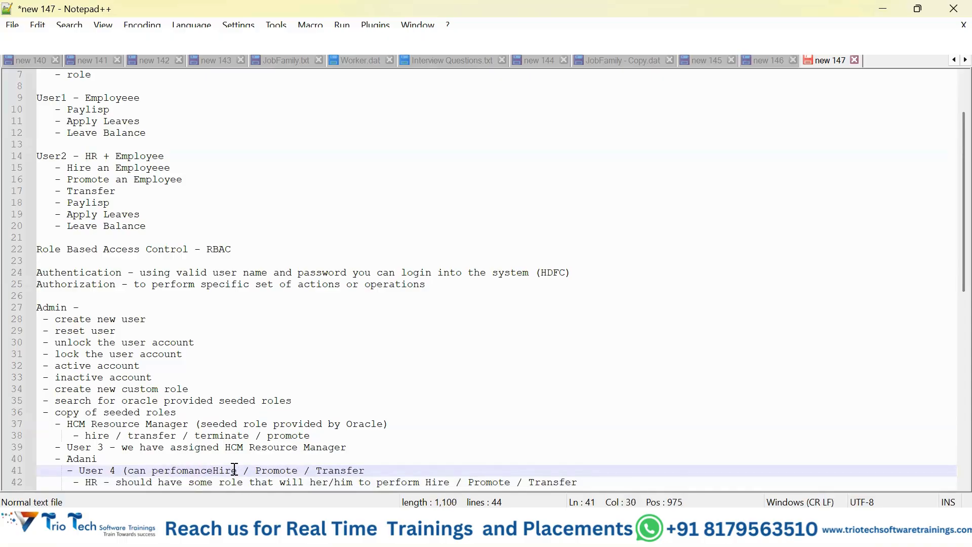
pyautogui.click(391, 468)
pyautogui.write(')')
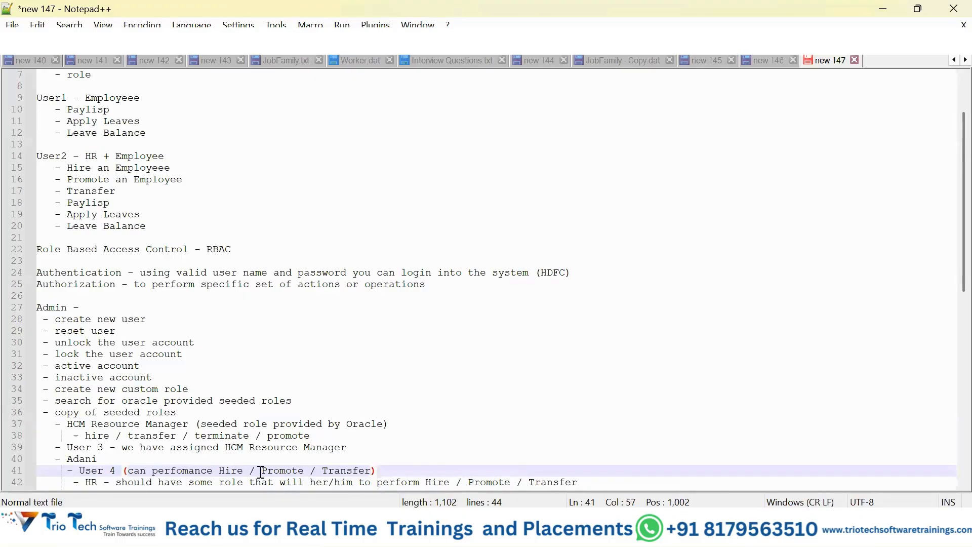
# Step: Add the item "- XXADN HCM Resource Manager" below the HR line, copying the role name from the seeded role line, and start a new line
pyautogui.scroll(-1, 113, 430)
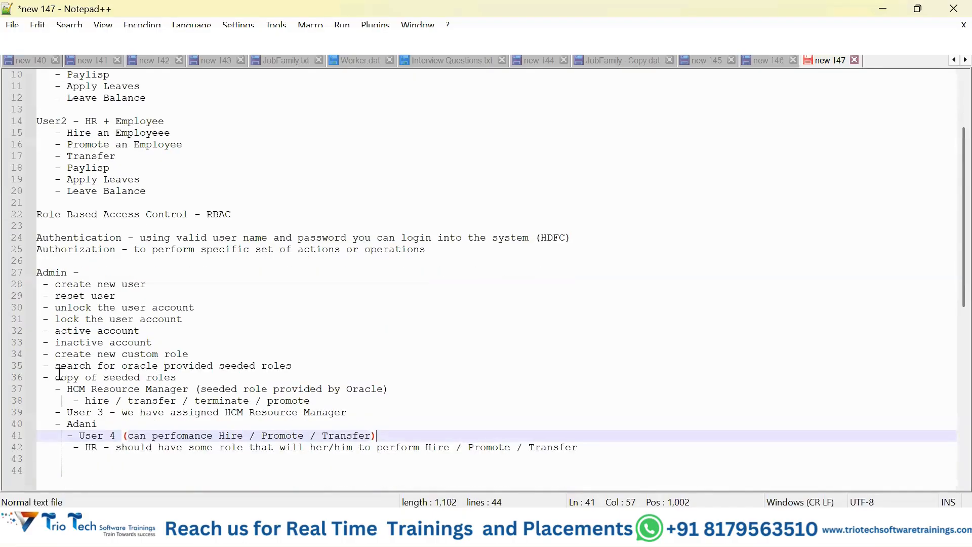
pyautogui.moveTo(70, 389); pyautogui.dragTo(189, 394)
pyautogui.hotkey('ctrl', 'c')
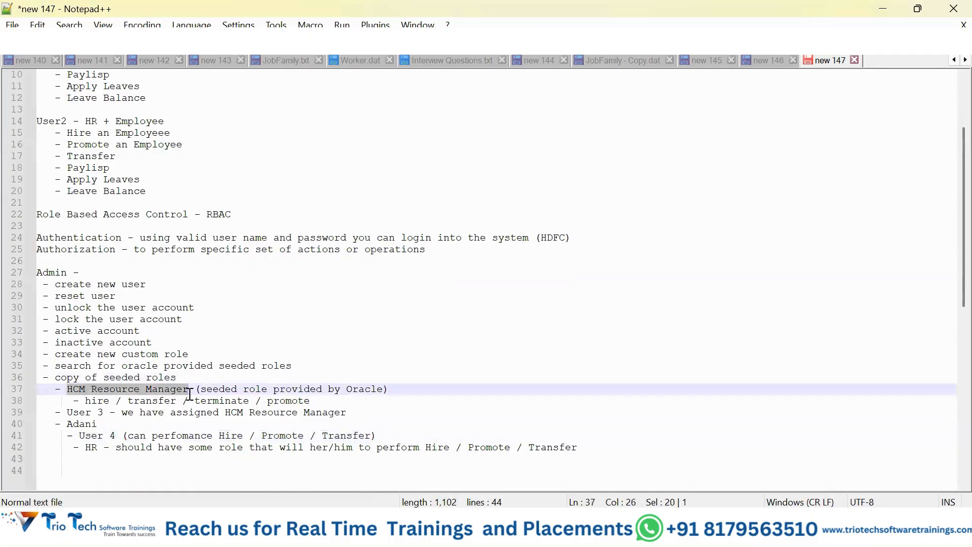
pyautogui.click(599, 450)
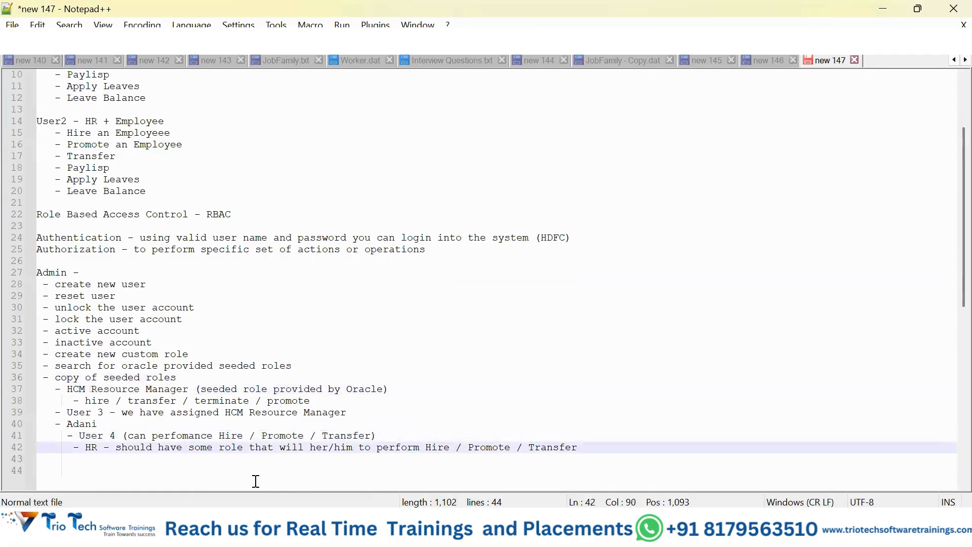
pyautogui.press('Return')
pyautogui.write('--')
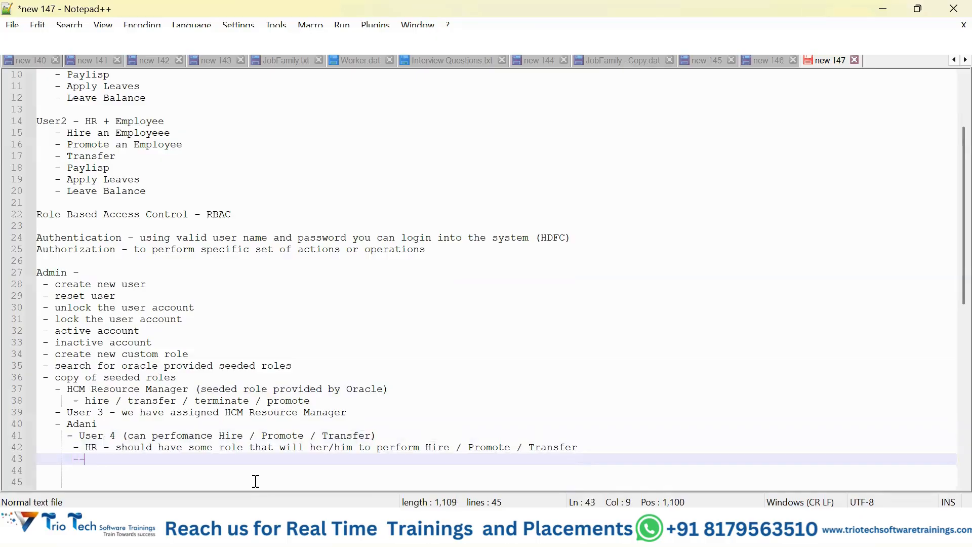
pyautogui.press('BackSpace')
pyautogui.write('XXADN')
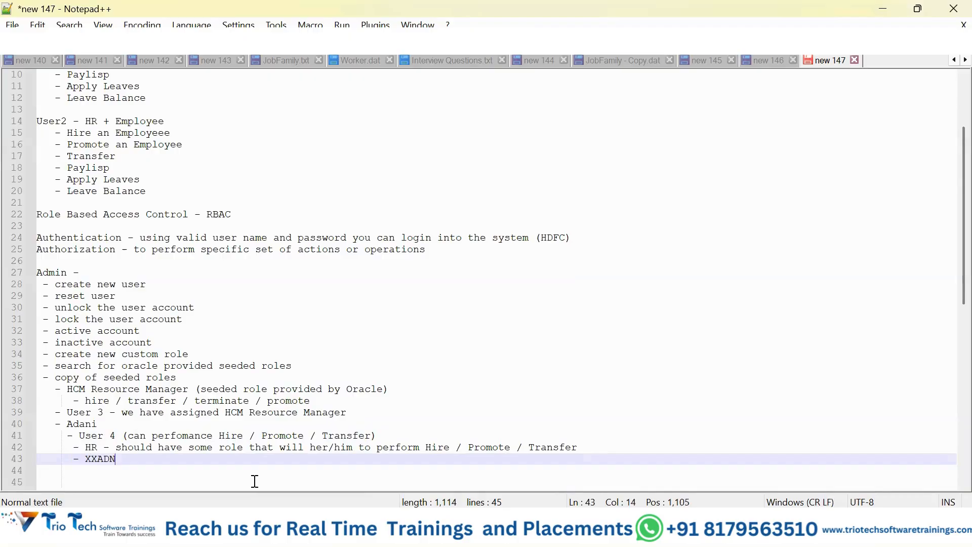
pyautogui.hotkey('ctrl', 'v')
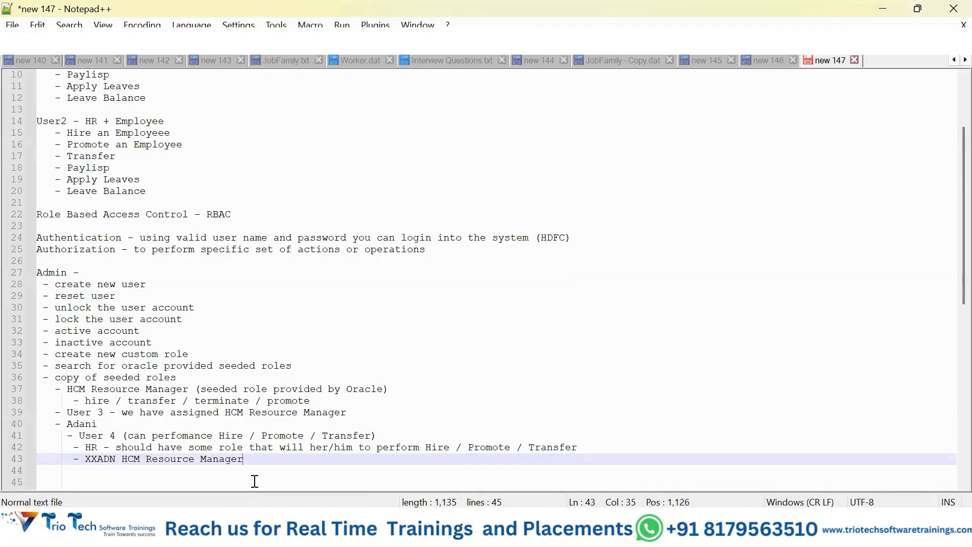
pyautogui.press('Return')
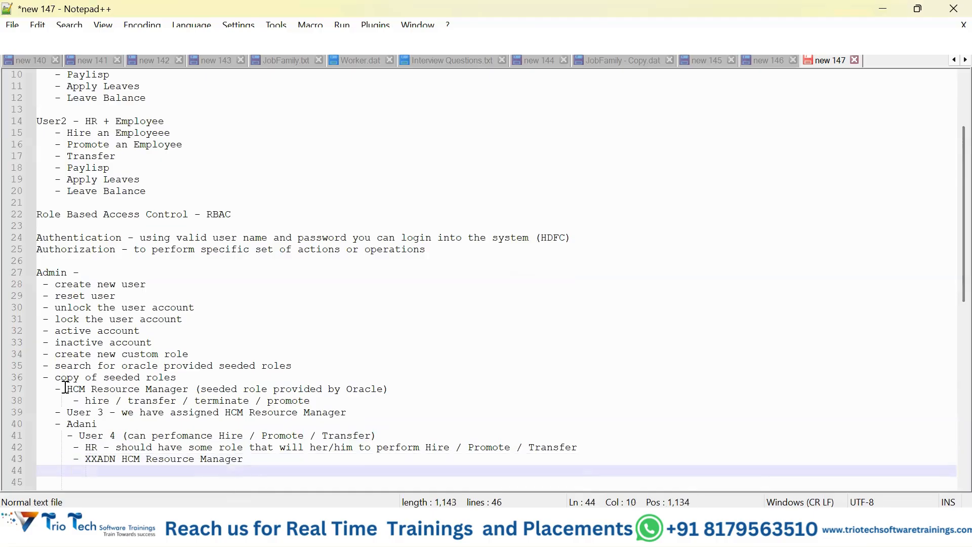
# Step: Append "(copy of this role HCM Resource Manager)" to the XXADN line, copying the role name from the seeded role line
pyautogui.moveTo(66, 389); pyautogui.dragTo(187, 390)
pyautogui.hotkey('ctrl', 'c')
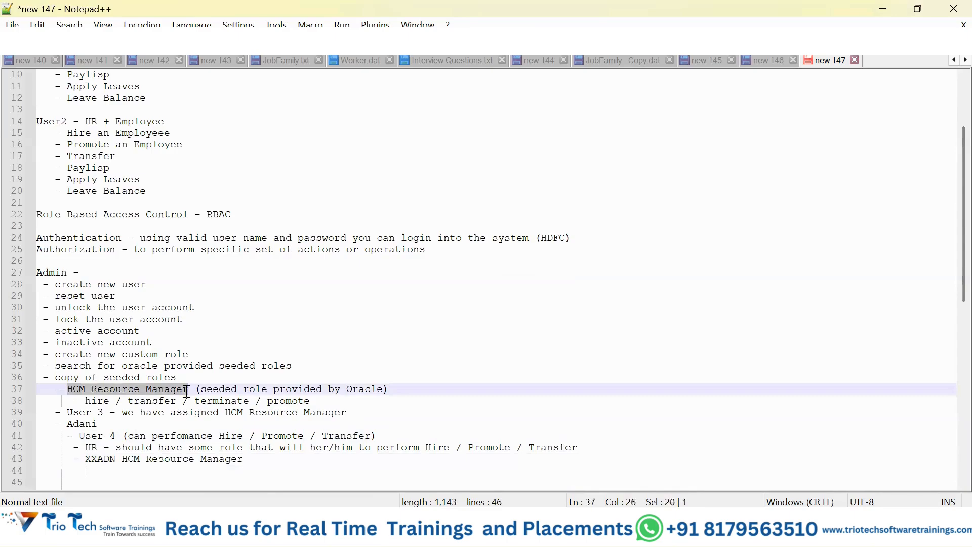
pyautogui.click(246, 459)
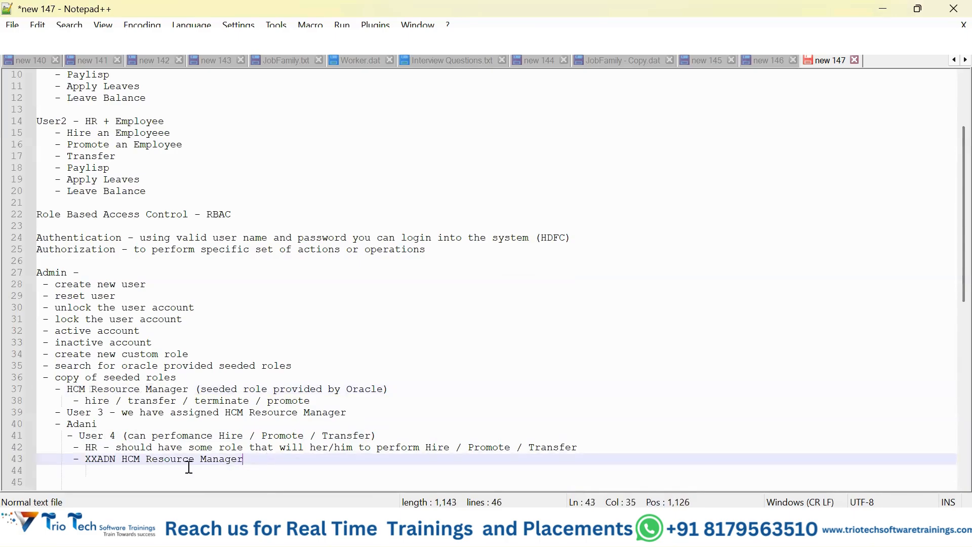
pyautogui.write('(copy of this role')
pyautogui.hotkey('ctrl', 'v')
pyautogui.write(')')
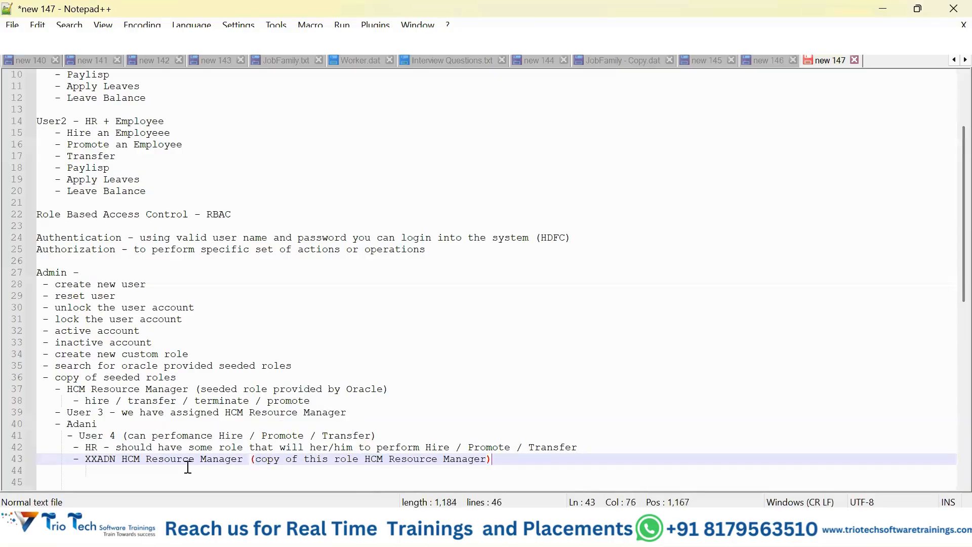
# Step: List the indented sub-items "- hire", "- transfer", "- promote" and "- terminate" under the XXADN role, and select the terminate item
pyautogui.press('Return')
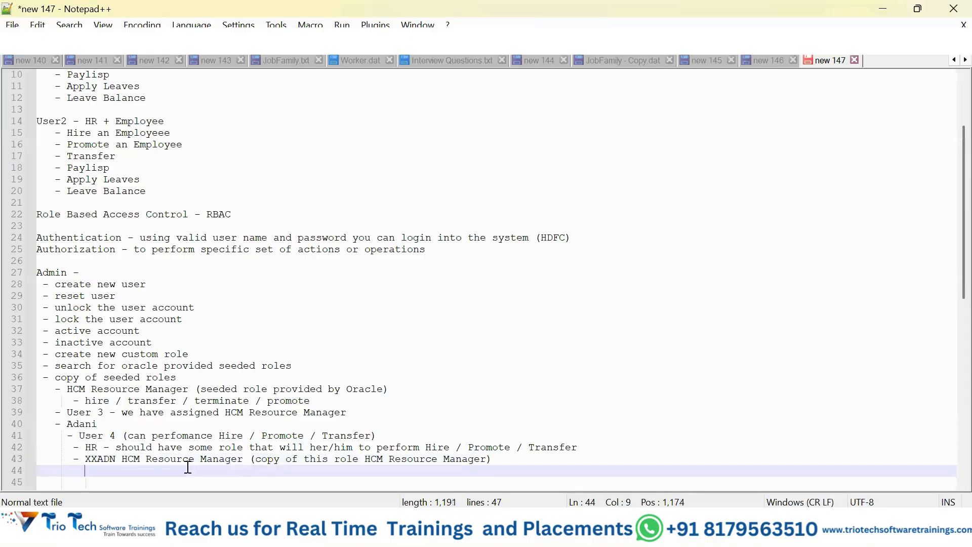
pyautogui.write('- hire')
pyautogui.press('Return')
pyautogui.write('- transfer')
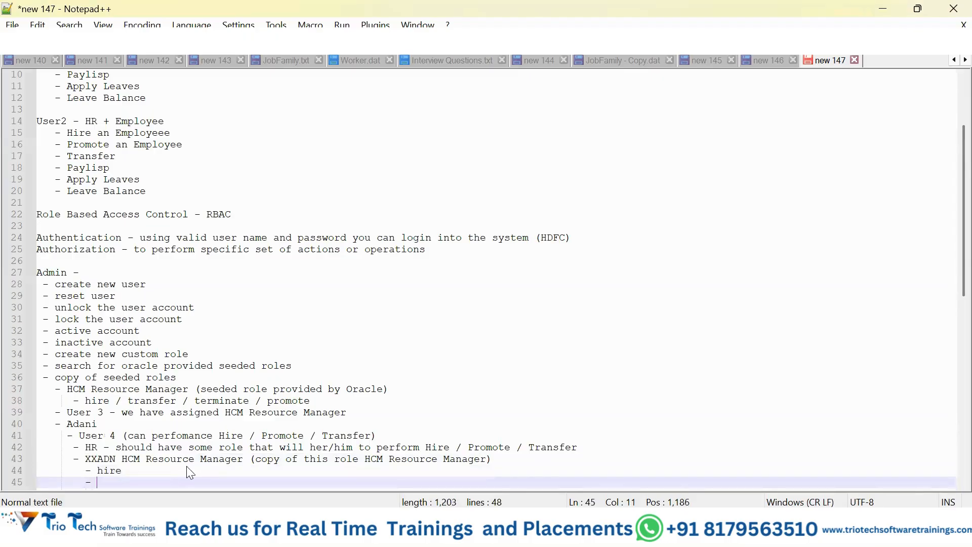
pyautogui.press('Return')
pyautogui.press('Return')
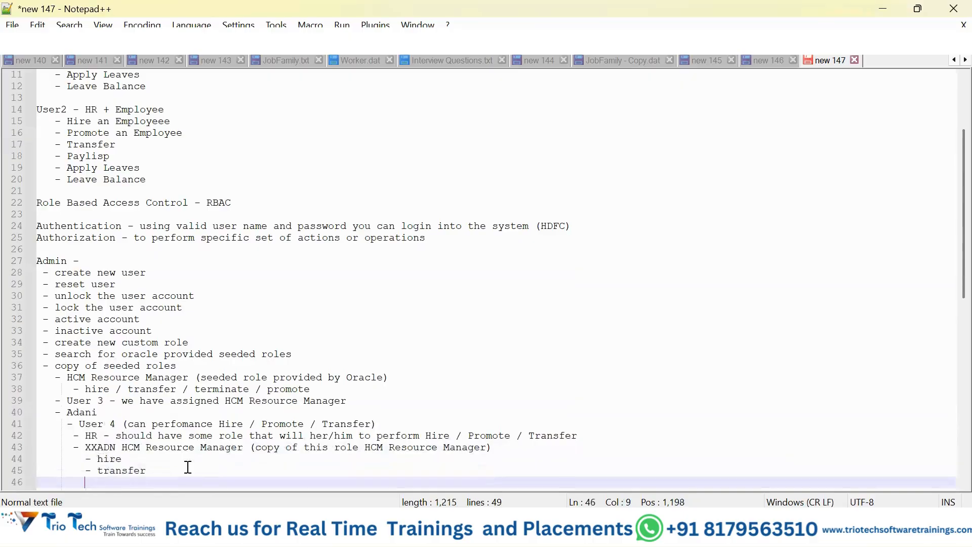
pyautogui.write('- promote')
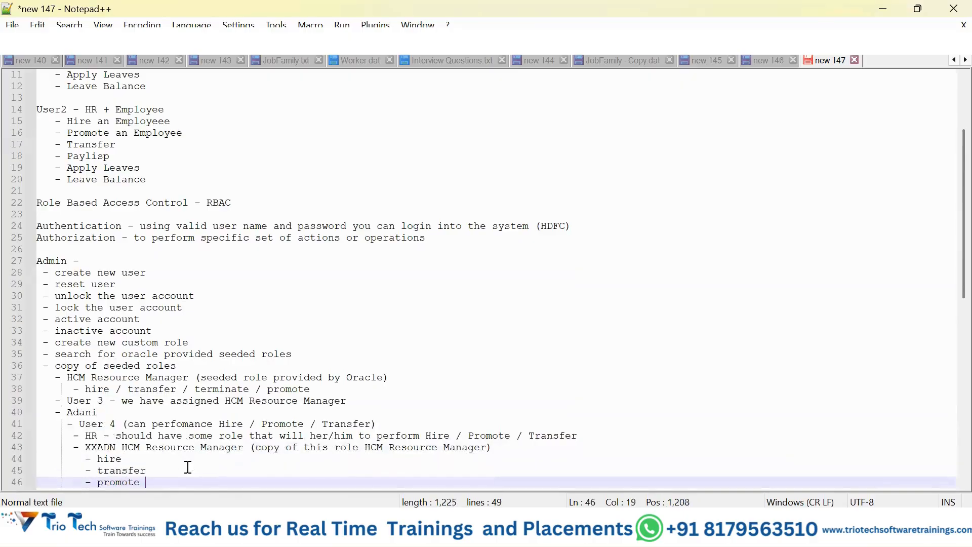
pyautogui.press('Return')
pyautogui.write('- ')
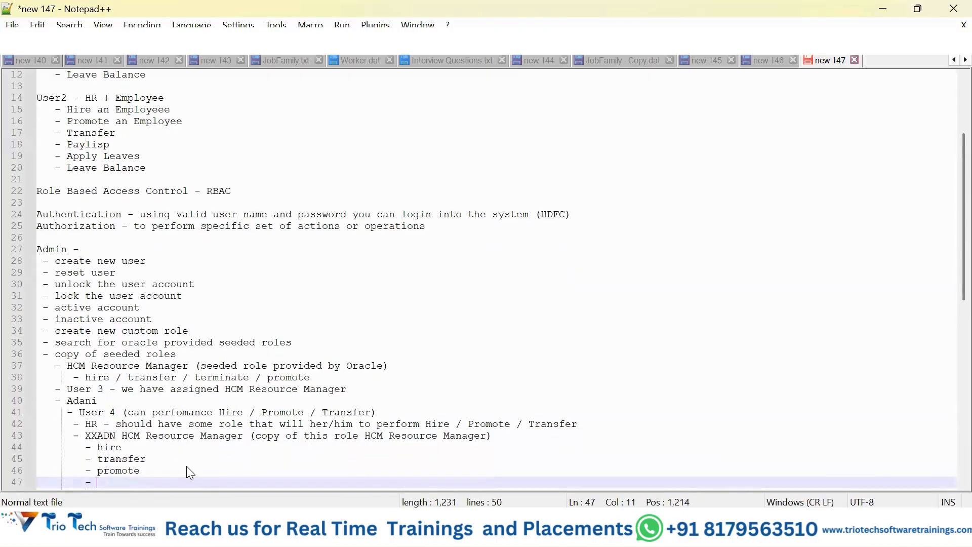
pyautogui.write('terminate')
pyautogui.moveTo(86, 480); pyautogui.dragTo(158, 481)
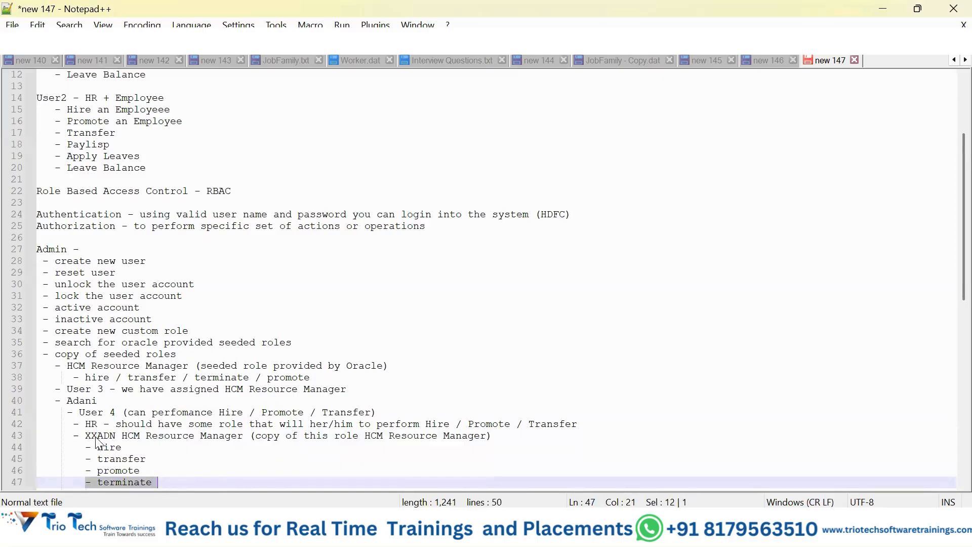
# Step: Delete the selected "- terminate" sub-item from the XXADN HCM Resource Manager role
pyautogui.press('Delete')
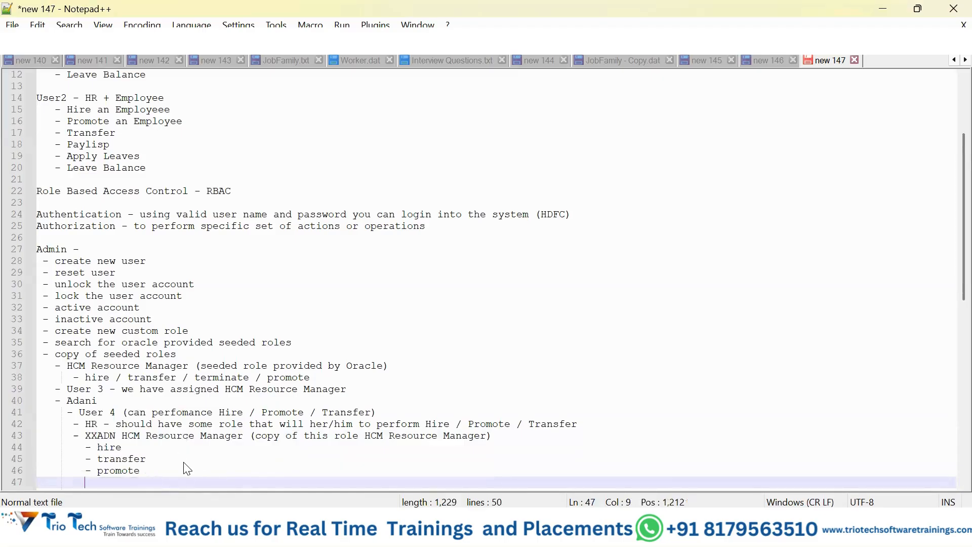
pyautogui.doubleClick(95, 413)
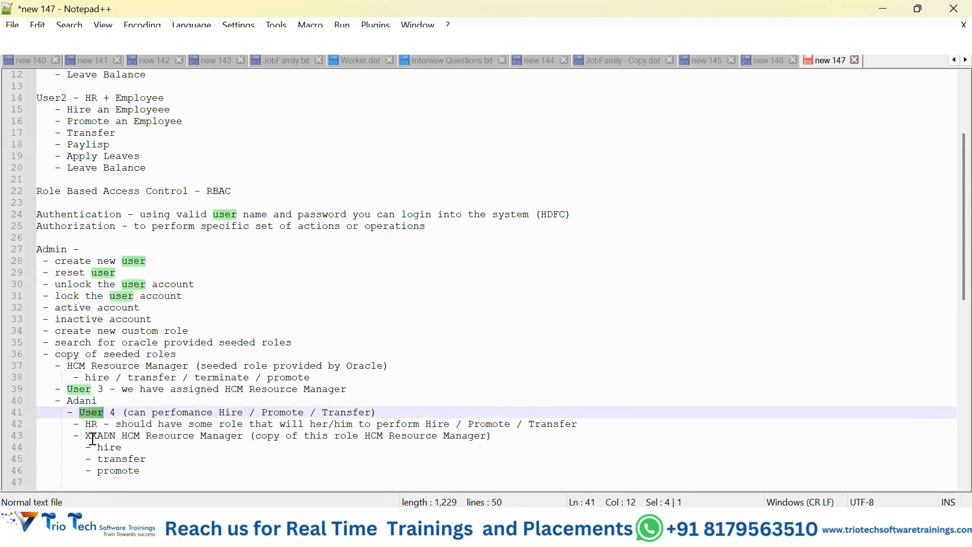
# Step: Append "(if this role has been assigned - XXADN HCM Resource Manager)" to the User 4 line, copying the role name from the XXADN line
pyautogui.moveTo(86, 435); pyautogui.dragTo(244, 438)
pyautogui.hotkey('ctrl', 'c')
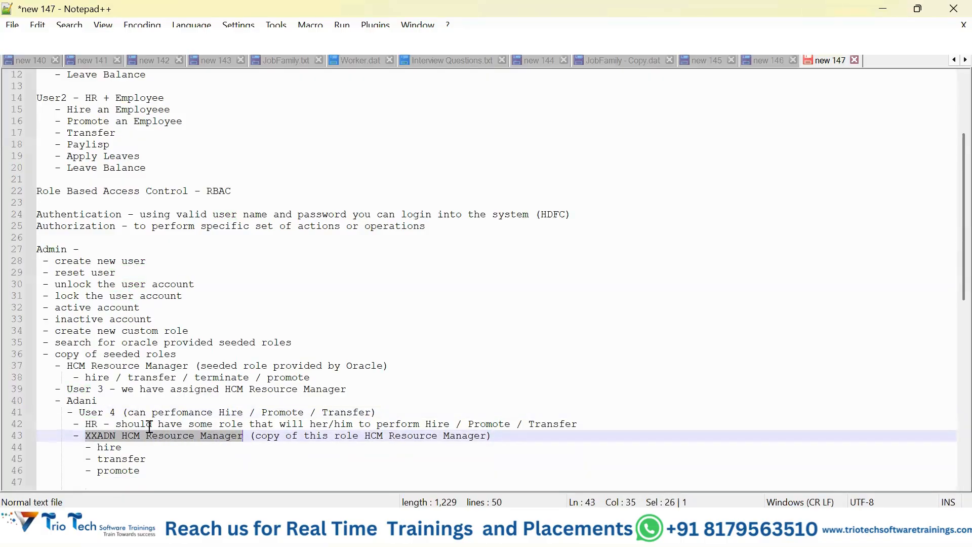
pyautogui.click(380, 412)
pyautogui.write('(if ')
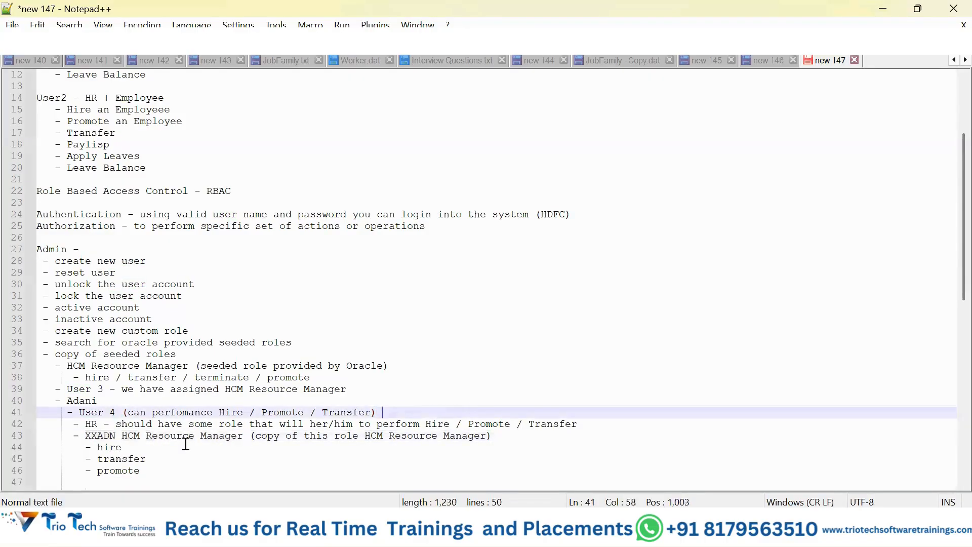
pyautogui.write('this ri')
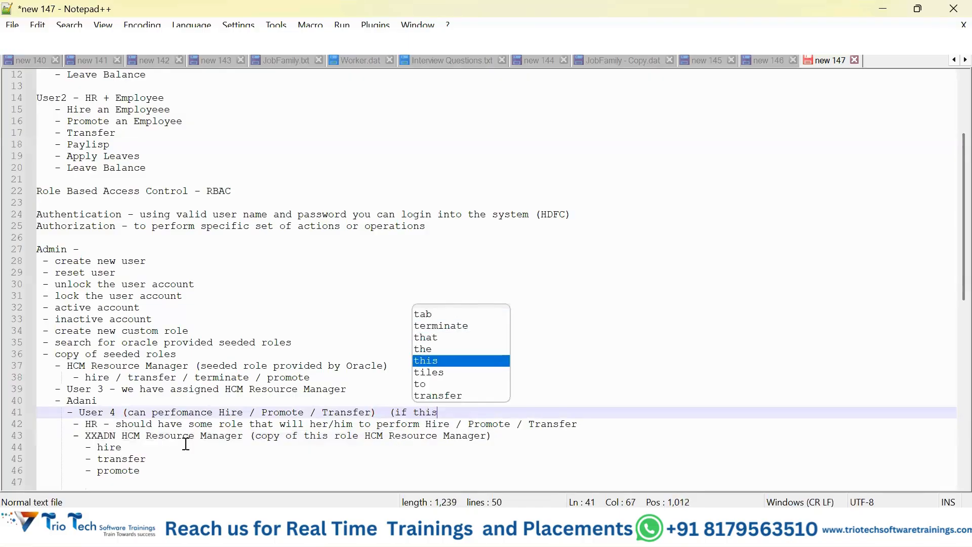
pyautogui.press('BackSpace')
pyautogui.write('ole ')
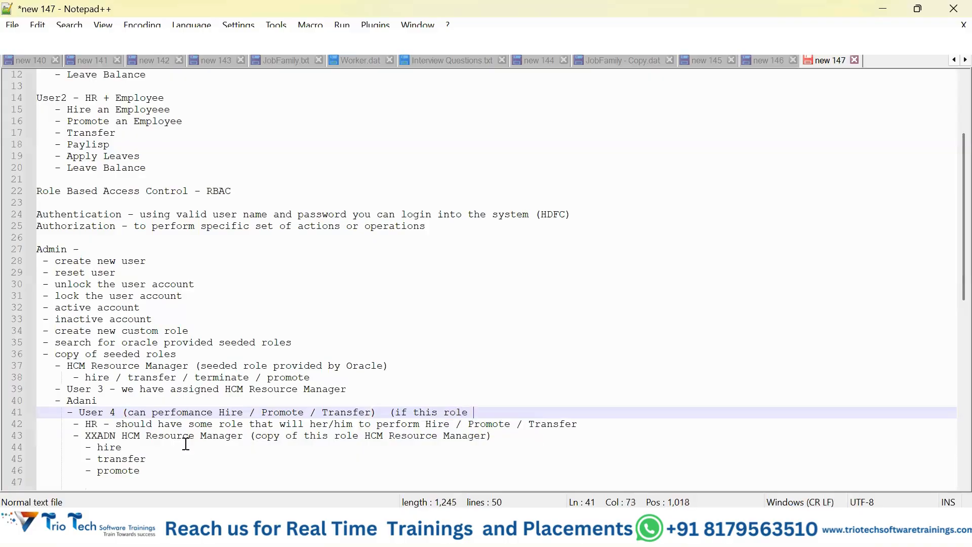
pyautogui.write('has been assigned ')
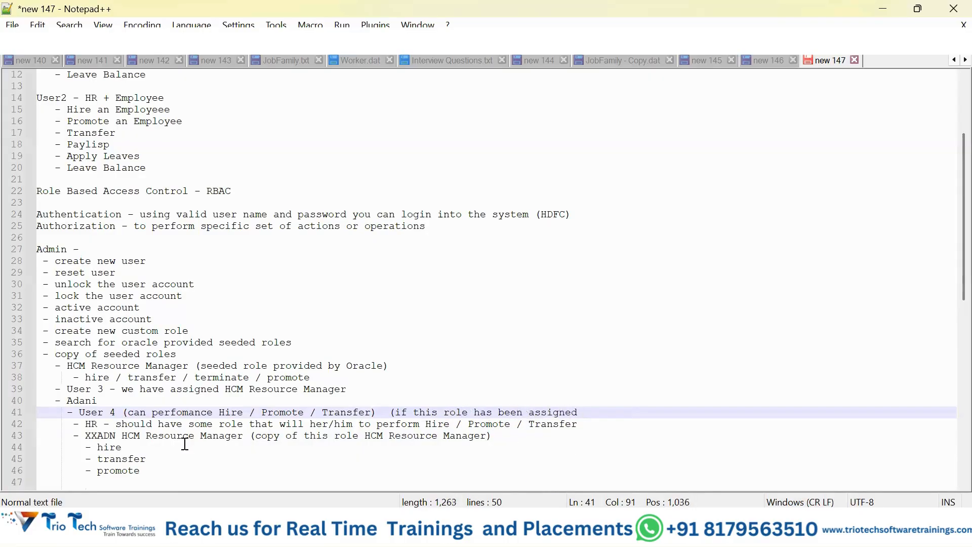
pyautogui.write('-')
pyautogui.hotkey('ctrl', 'v')
pyautogui.write(')')
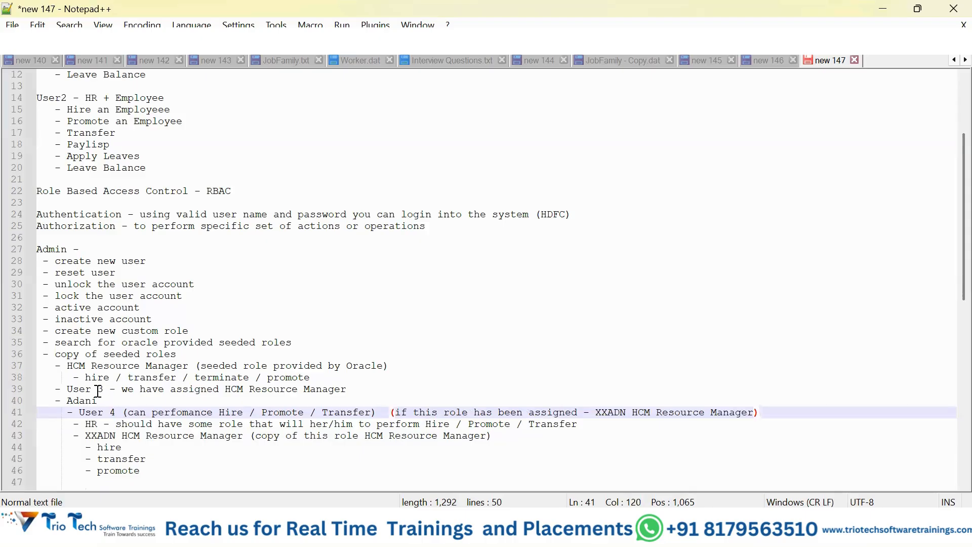
# Step: Append "- hire / transfer / terminate / promote" to the User 3 line, copying the action list from beneath the seeded role
pyautogui.doubleClick(83, 390)
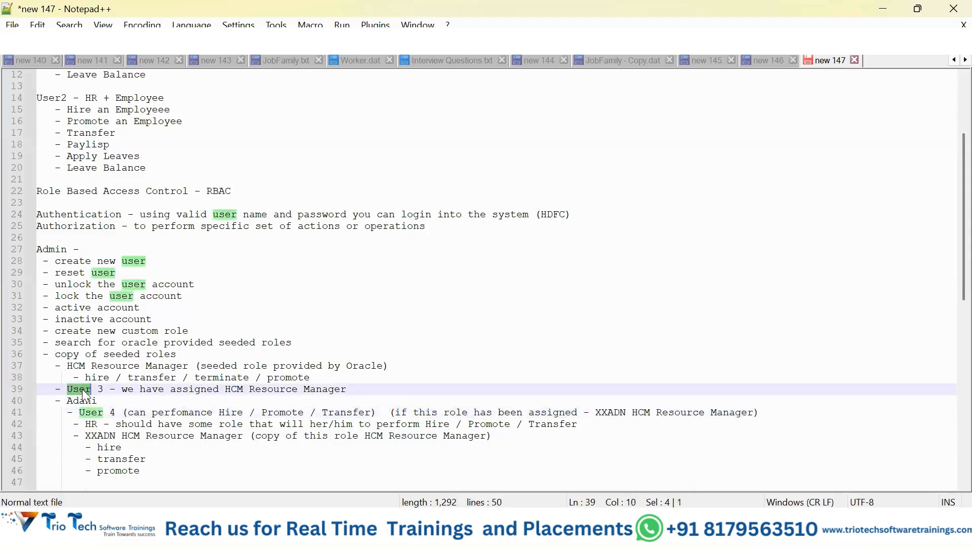
pyautogui.moveTo(227, 391); pyautogui.dragTo(348, 390)
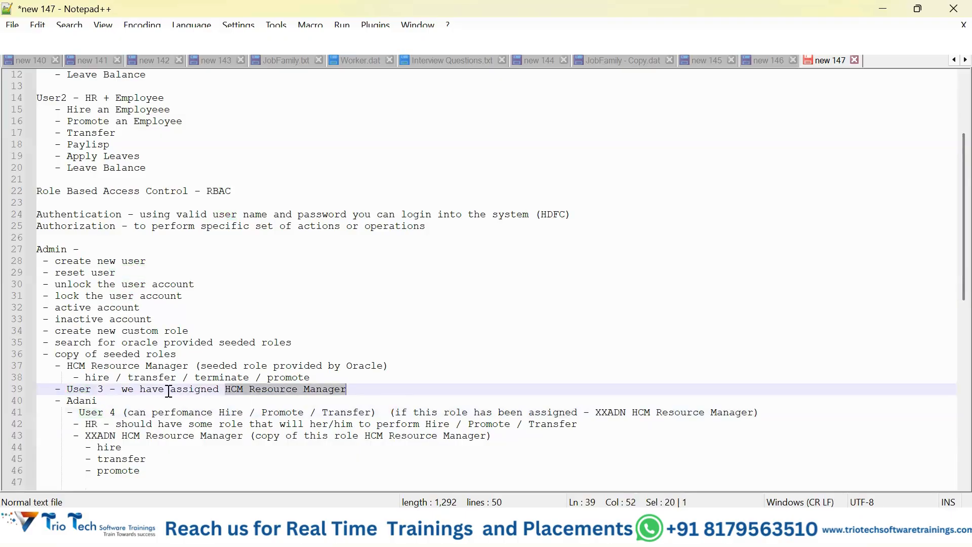
pyautogui.click(169, 390)
pyautogui.moveTo(85, 378); pyautogui.dragTo(323, 375)
pyautogui.hotkey('ctrl', 'c')
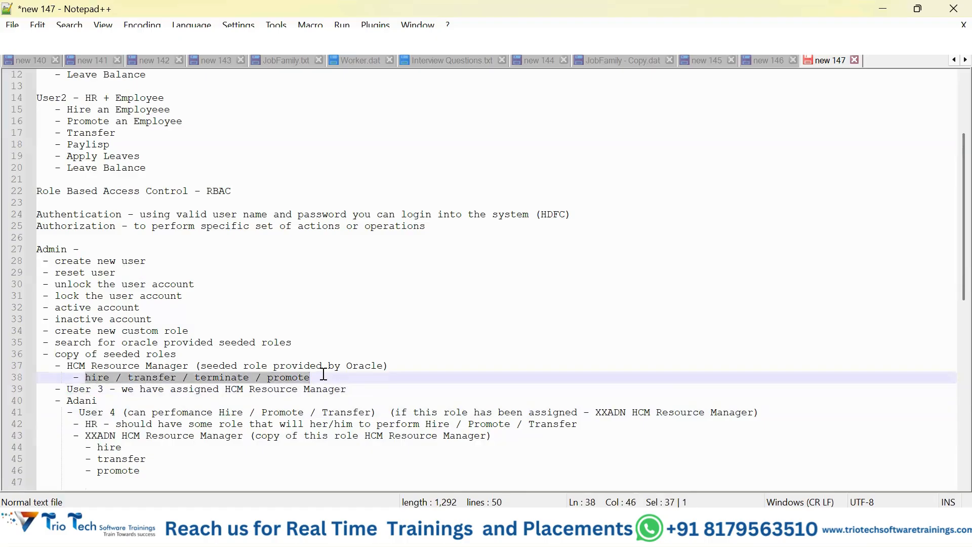
pyautogui.click(391, 390)
pyautogui.write('-')
pyautogui.hotkey('ctrl', 'v')
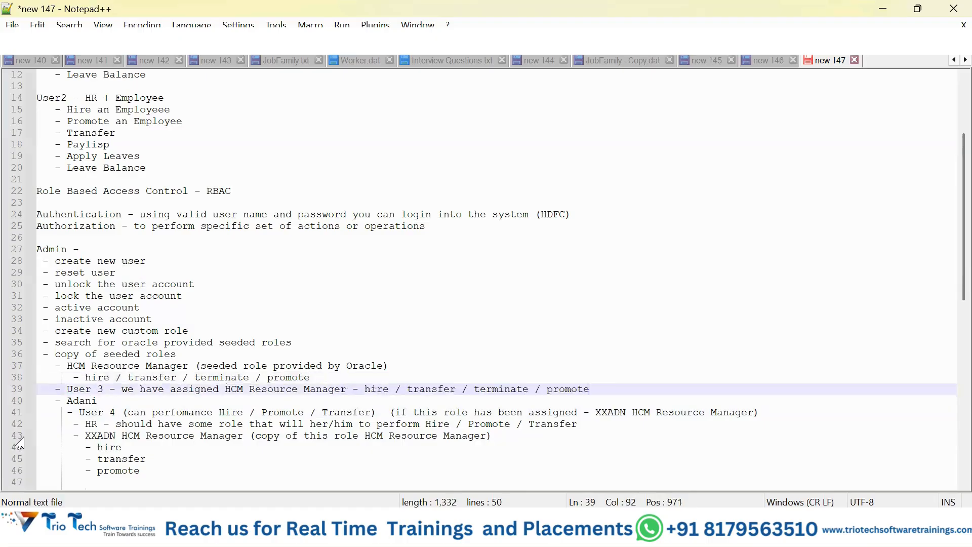
pyautogui.click(70, 388)
pyautogui.moveTo(79, 412); pyautogui.dragTo(115, 412)
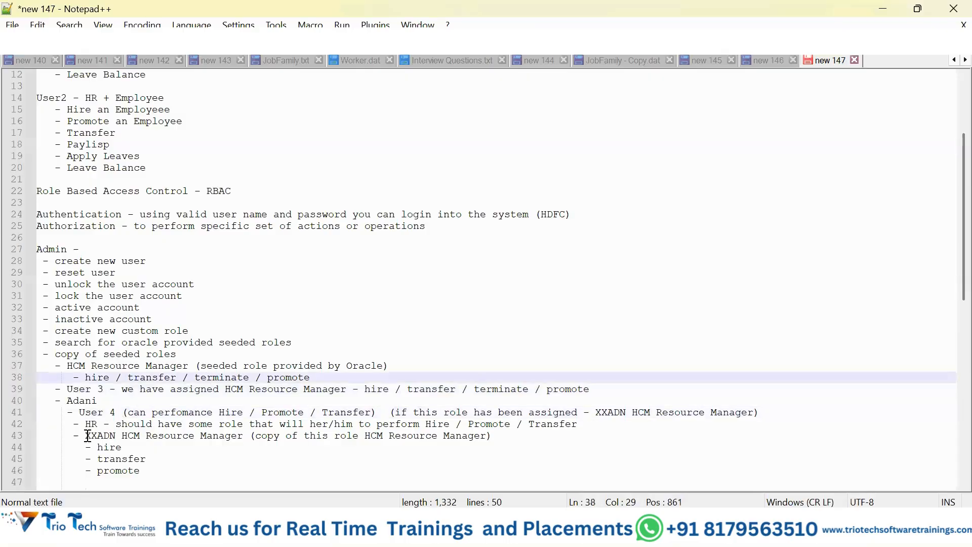
pyautogui.moveTo(85, 436); pyautogui.dragTo(115, 435)
pyautogui.moveTo(202, 435); pyautogui.dragTo(244, 435)
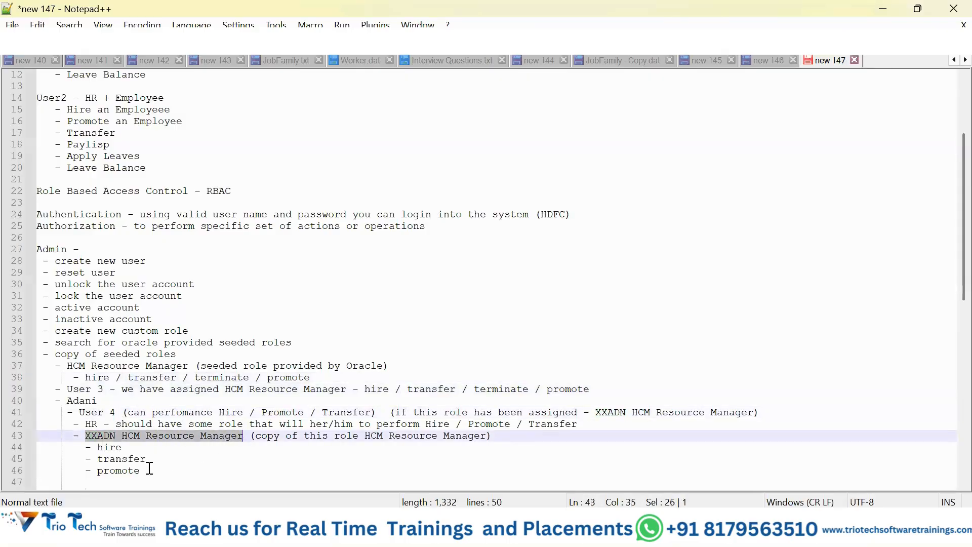
pyautogui.click(185, 458)
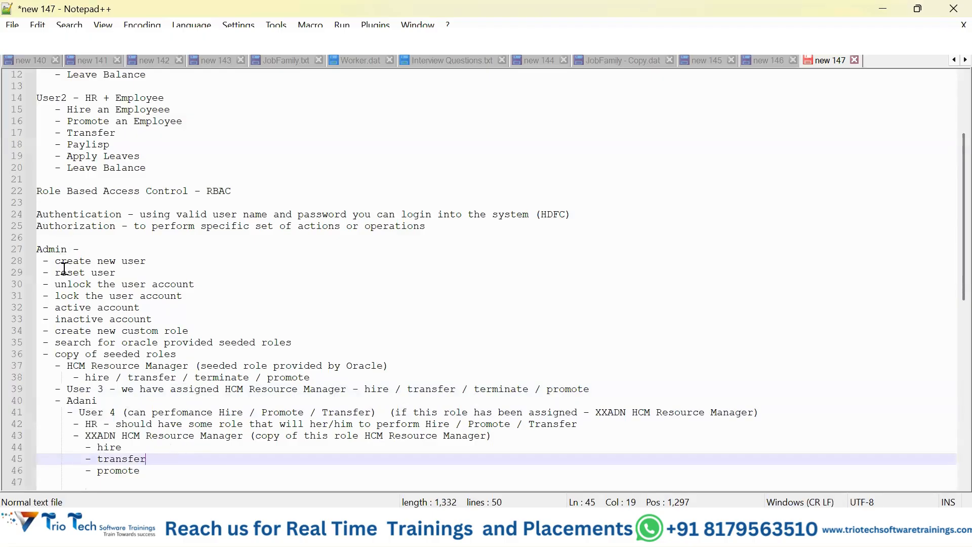
pyautogui.doubleClick(51, 251)
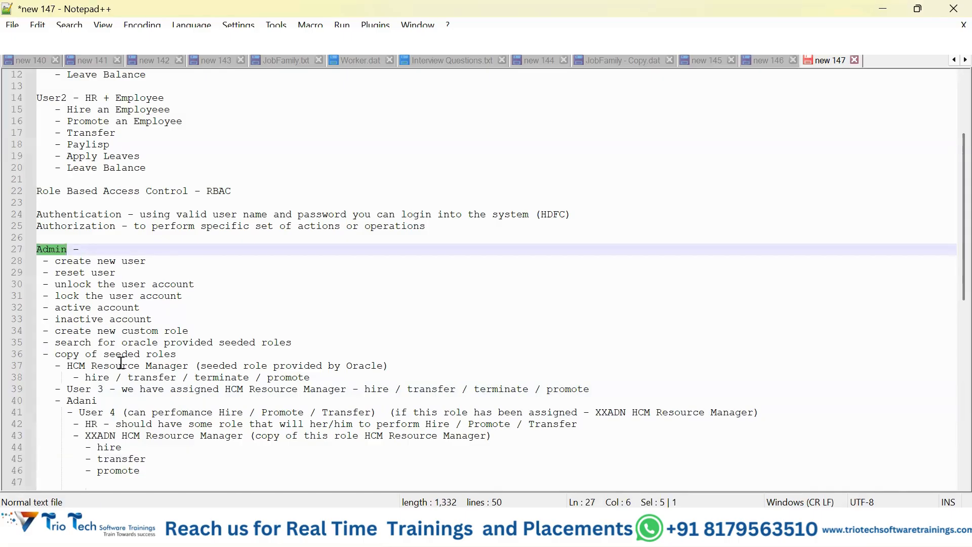
# Step: Add the admin task "- assign role to user" on a new line below the promote sub-item
pyautogui.click(161, 472)
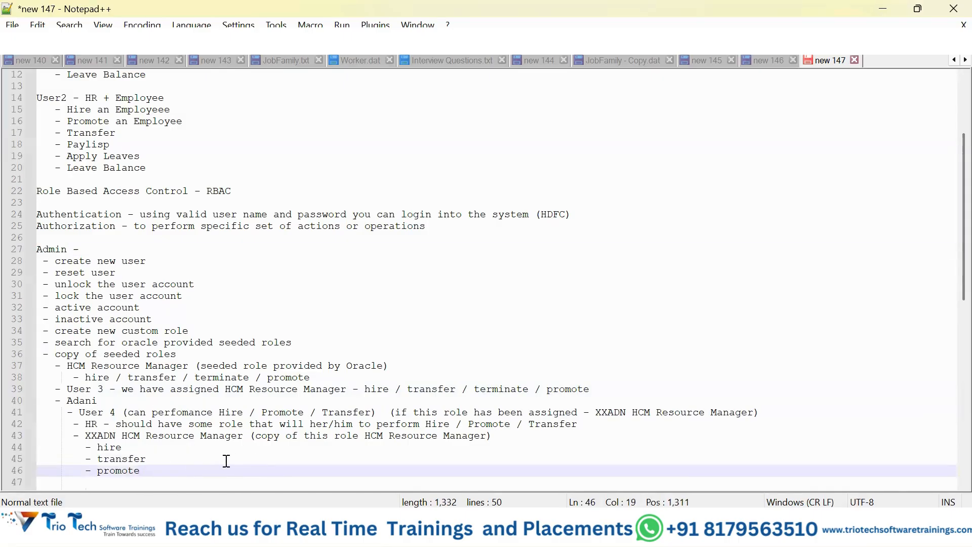
pyautogui.press('Return')
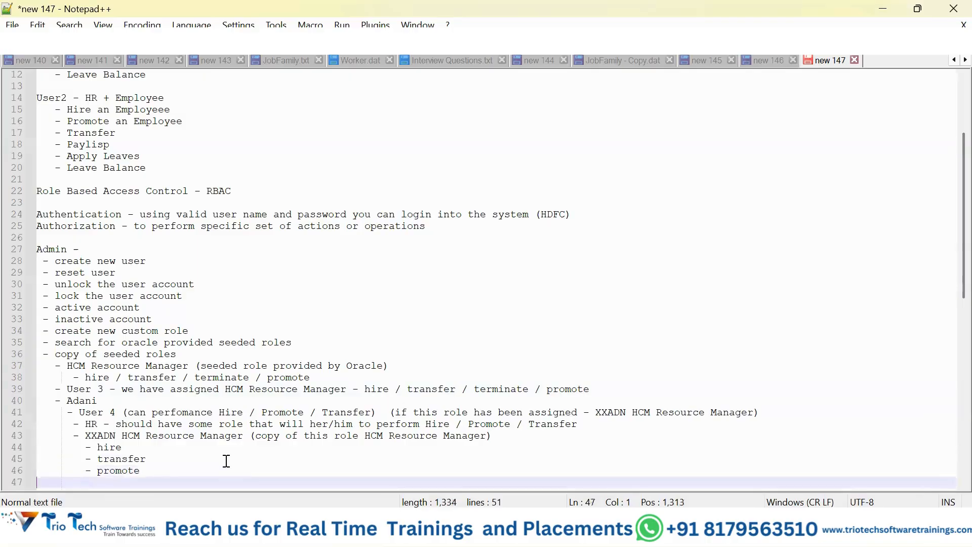
pyautogui.write('- assign ')
pyautogui.write('r')
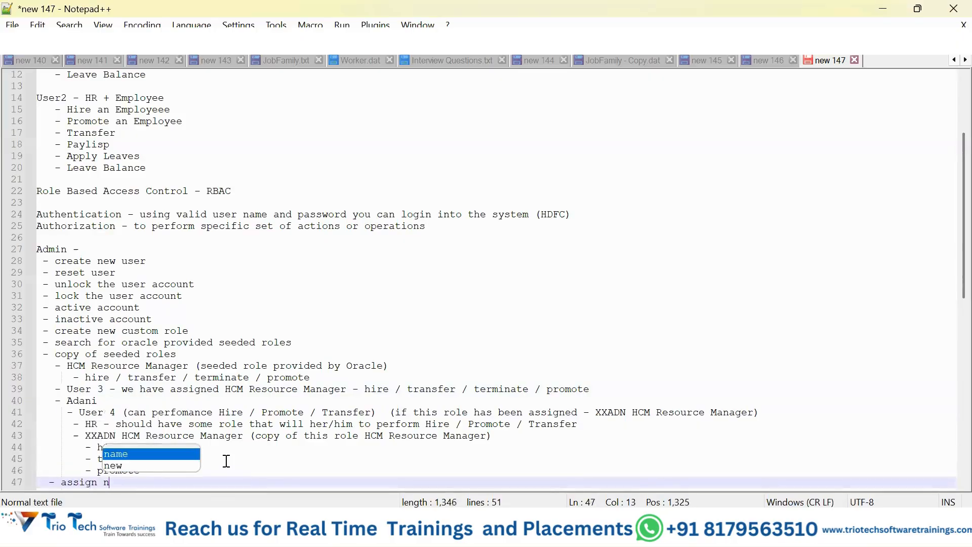
pyautogui.press('BackSpace')
pyautogui.write('role to user')
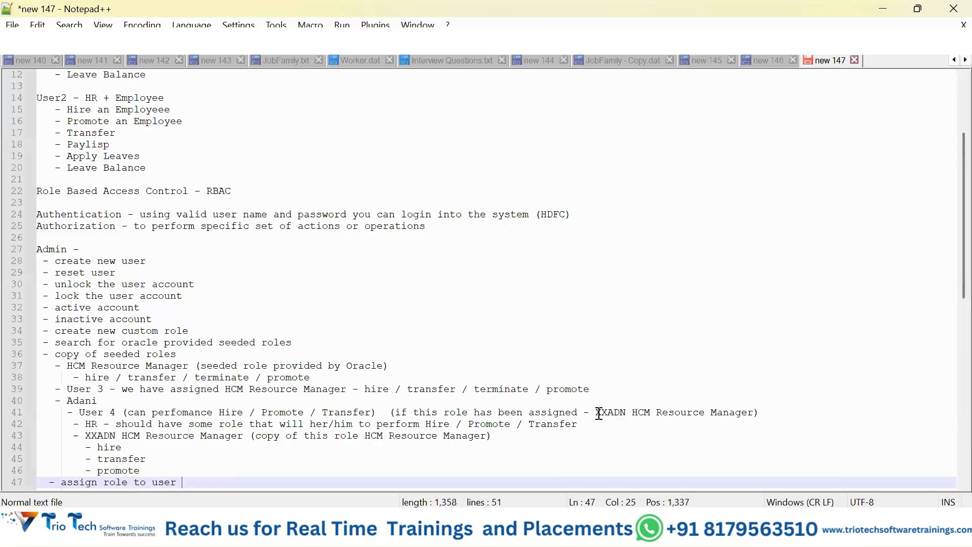
# Step: Complete the "Admin -" heading with "Security Console"
pyautogui.moveTo(590, 412); pyautogui.dragTo(754, 412)
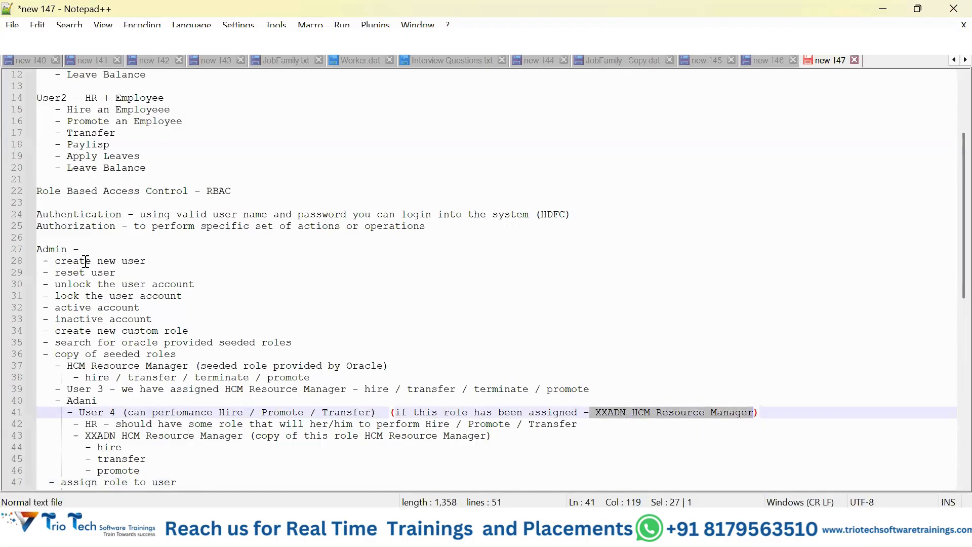
pyautogui.click(188, 248)
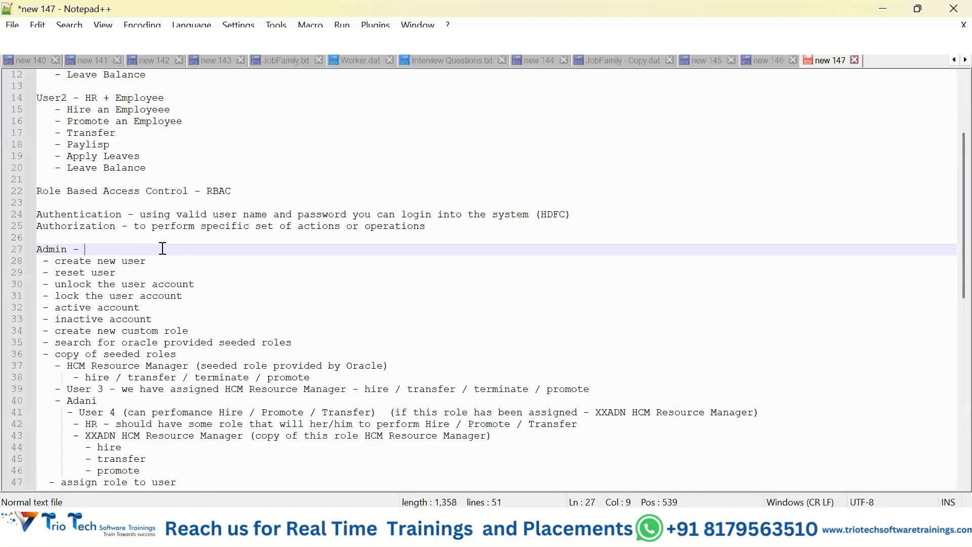
pyautogui.write('Security Cou')
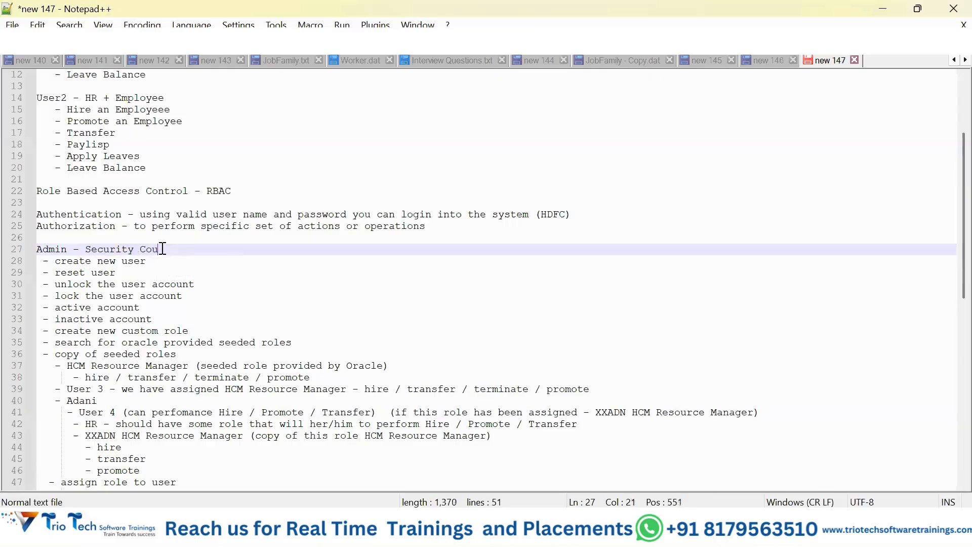
pyautogui.write('rsole')
pyautogui.doubleClick(162, 250)
pyautogui.write('Co')
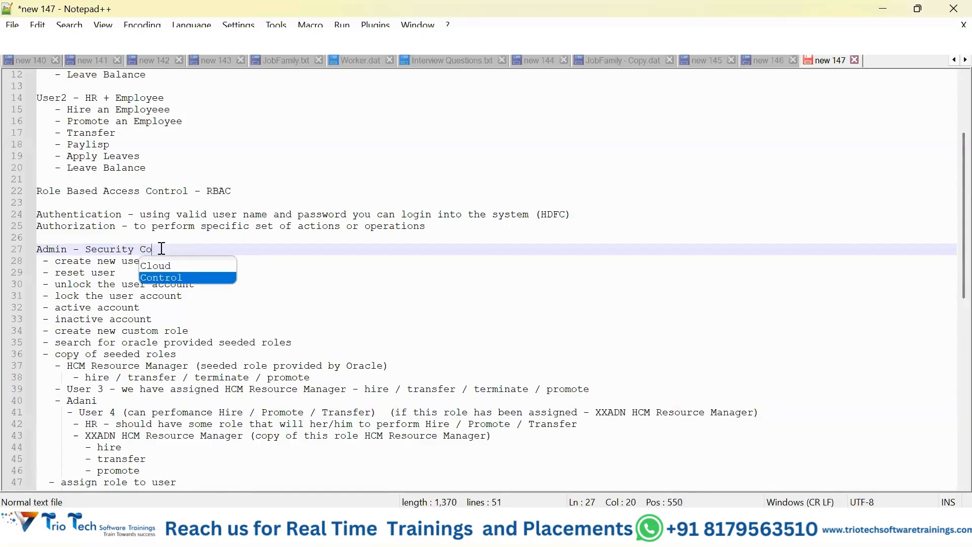
pyautogui.write('nsole')
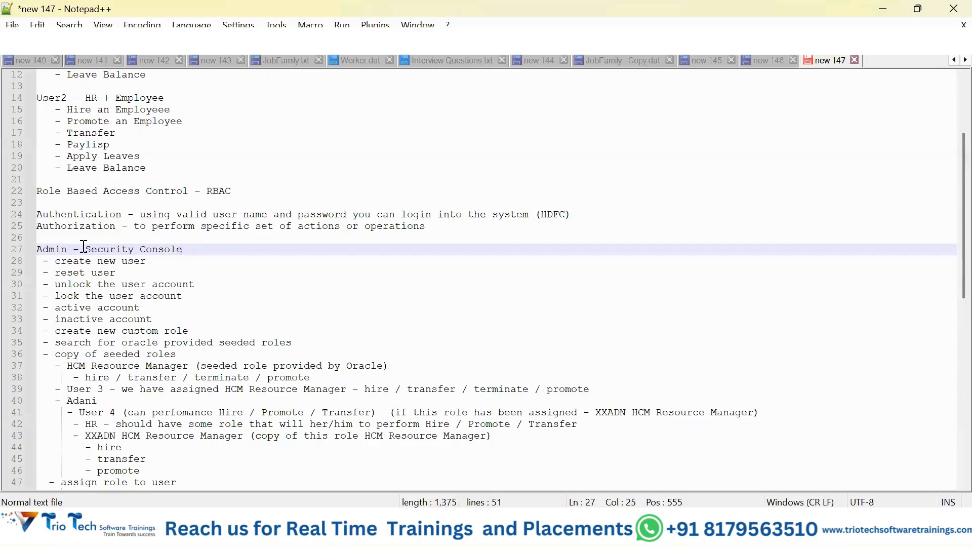
pyautogui.moveTo(84, 249); pyautogui.dragTo(189, 247)
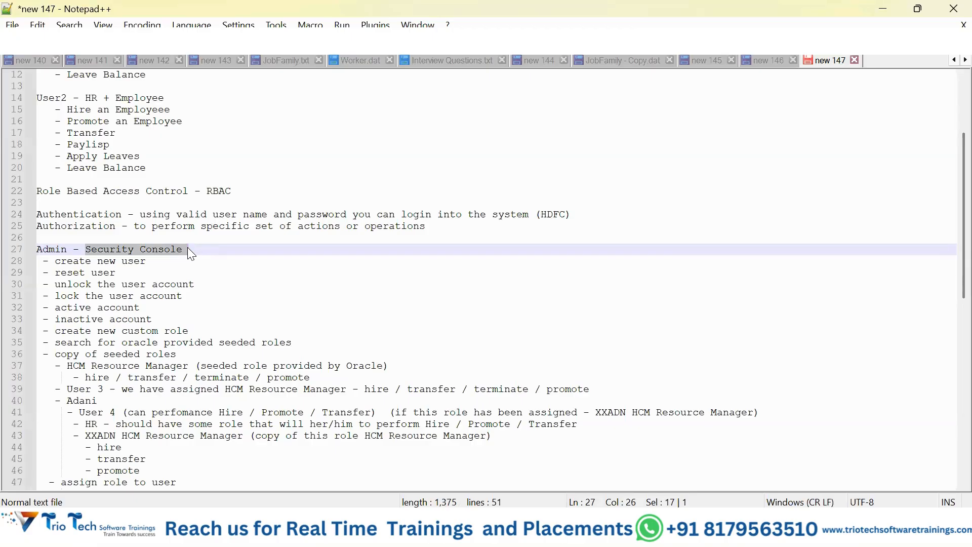
pyautogui.scroll(-1, 139, 268)
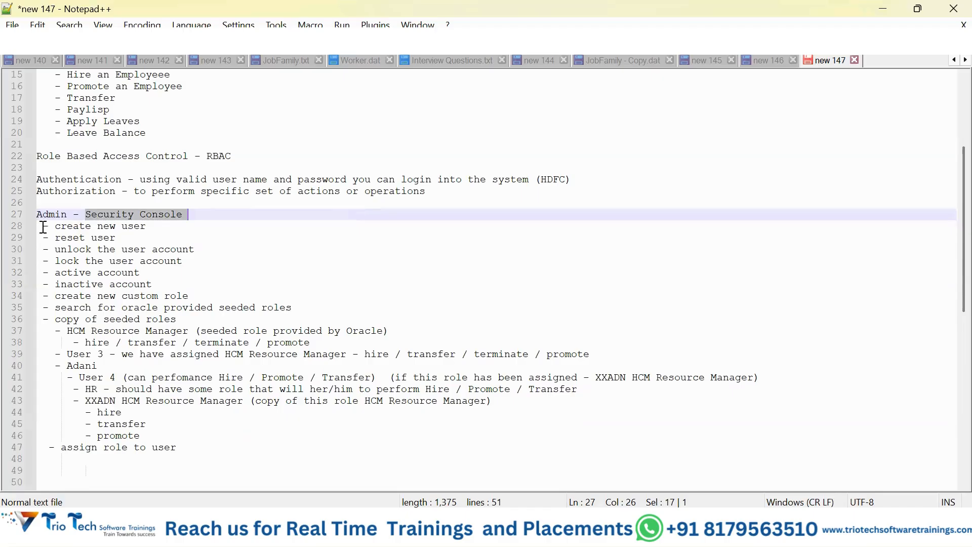
pyautogui.moveTo(47, 227); pyautogui.dragTo(238, 445)
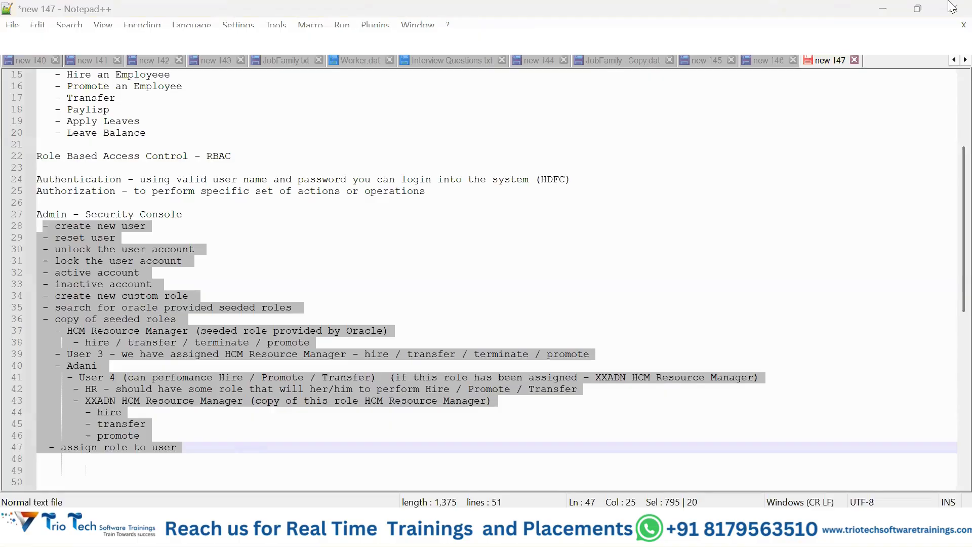
pyautogui.click(372, 261)
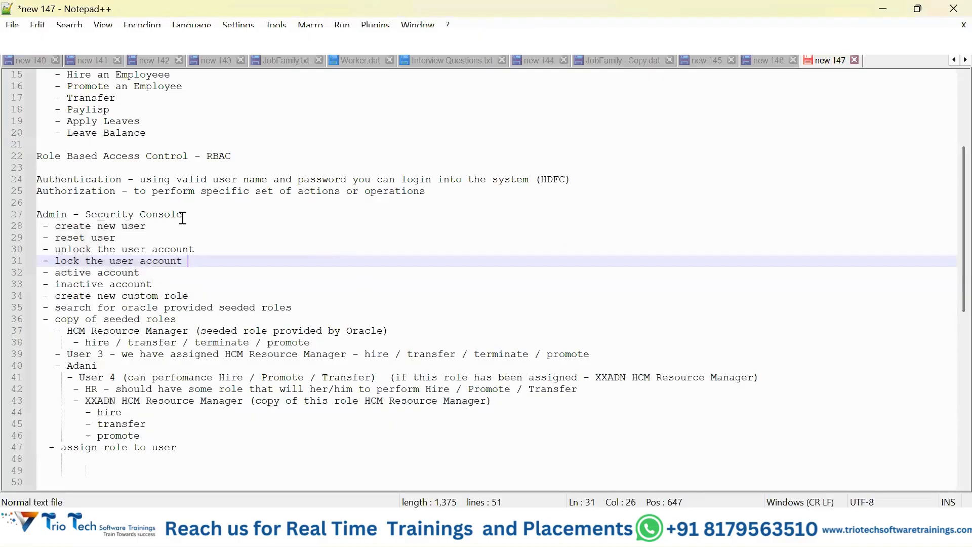
# Step: Add the item "- URL (instance / pod)" on the last line of the notes, copying the URL item from the Cloud Based section
pyautogui.scroll(4, 182, 217)
pyautogui.scroll(1, 156, 195)
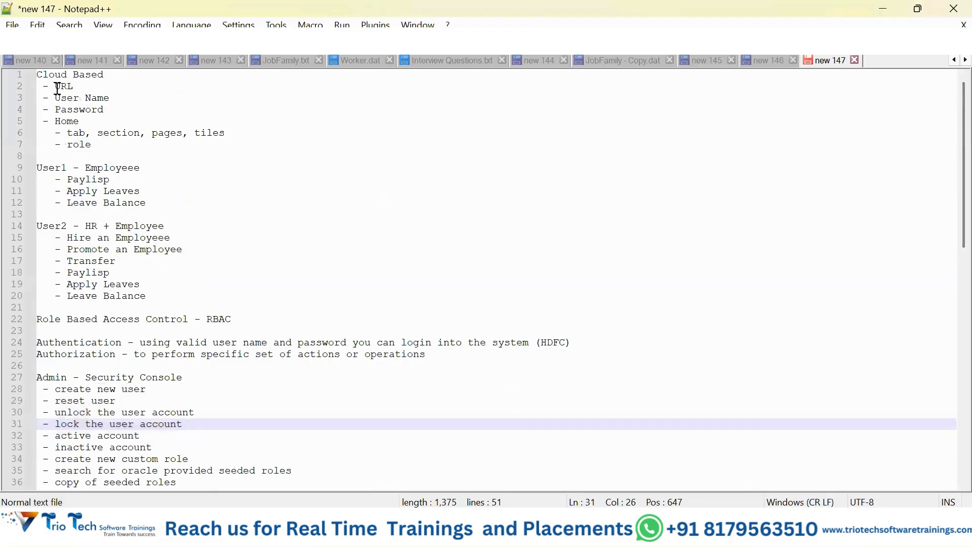
pyautogui.moveTo(45, 86); pyautogui.dragTo(85, 82)
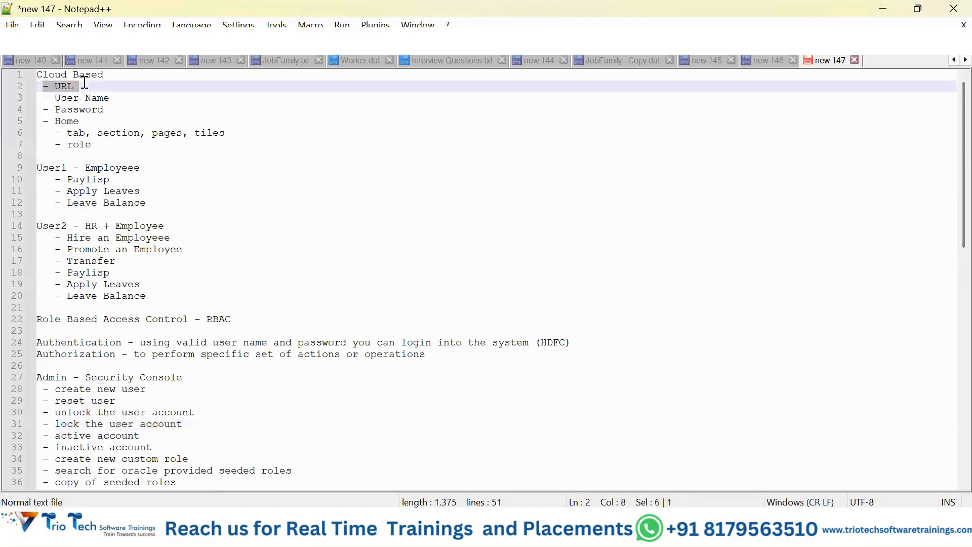
pyautogui.scroll(-5, 215, 223)
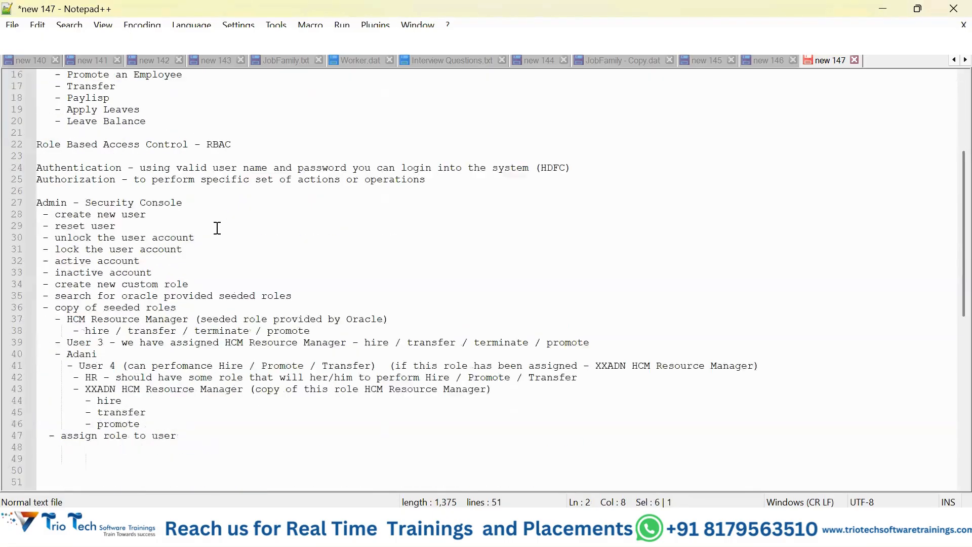
pyautogui.scroll(-2, 217, 229)
pyautogui.click(132, 411)
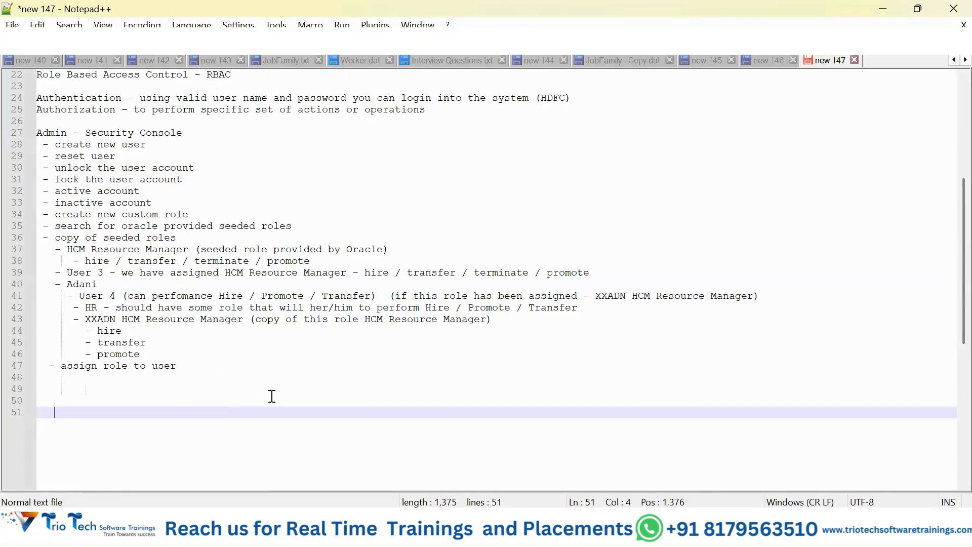
pyautogui.press('BackSpace')
pyautogui.write('- URL  (')
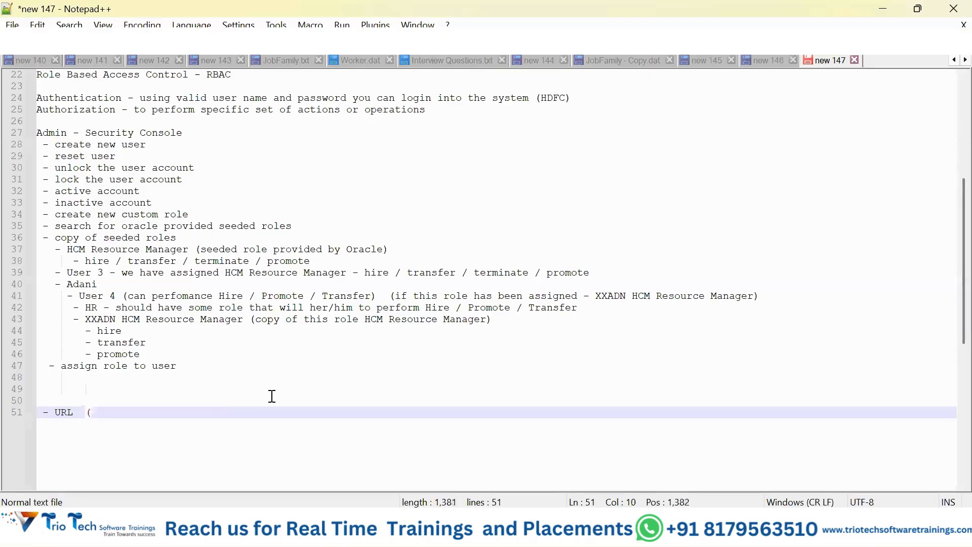
pyautogui.write('instance / pod)')
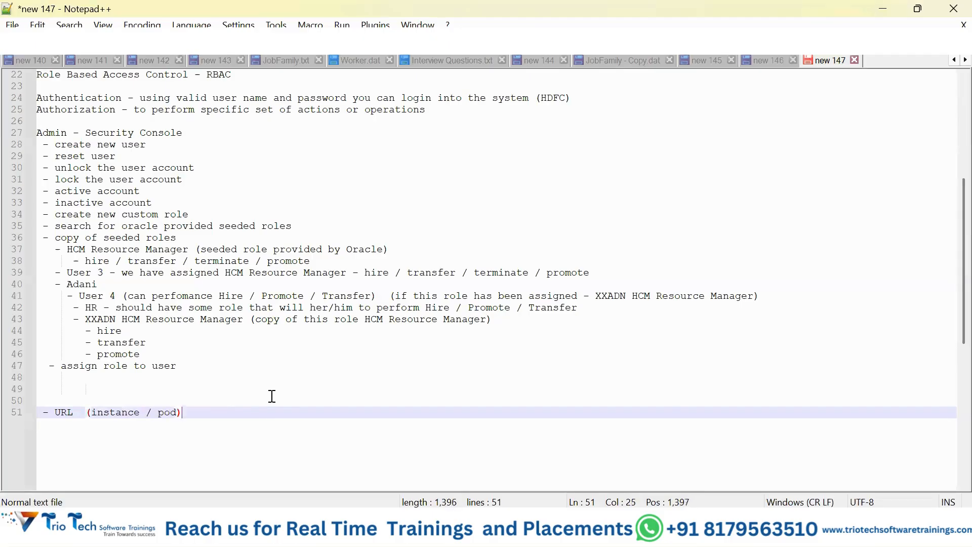
# Step: Add the item "- Adani" on a new line beneath the "- URL (instance / pod)" item
pyautogui.press('Return')
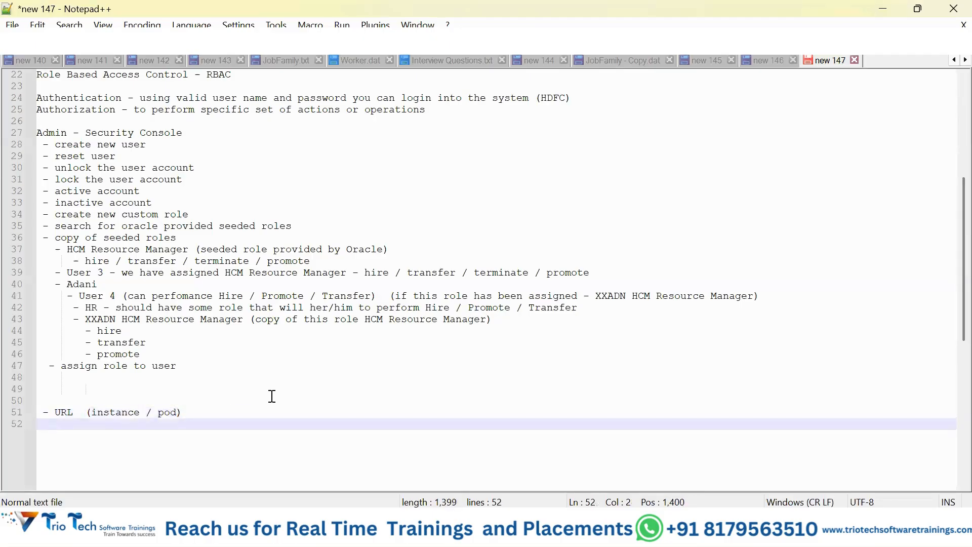
pyautogui.write('- Adani')
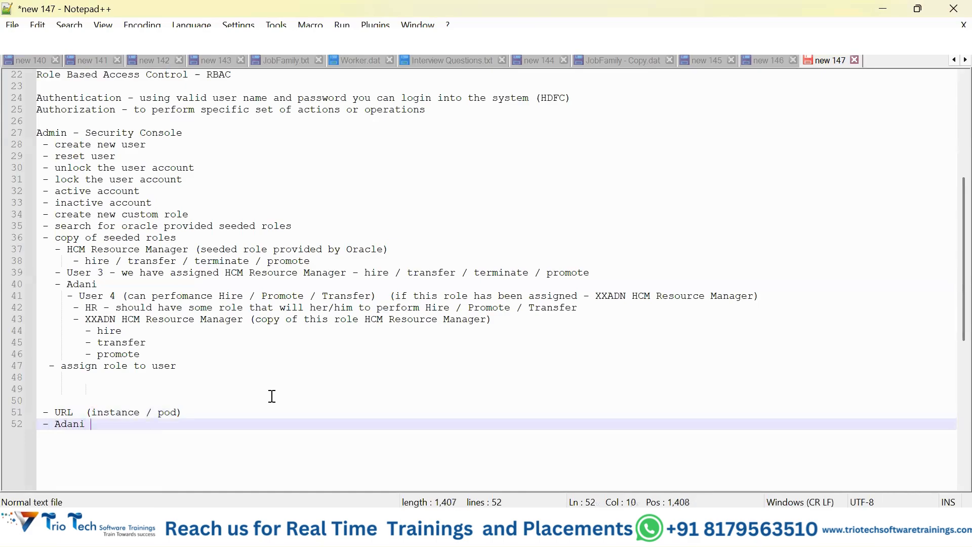
pyautogui.press('Return')
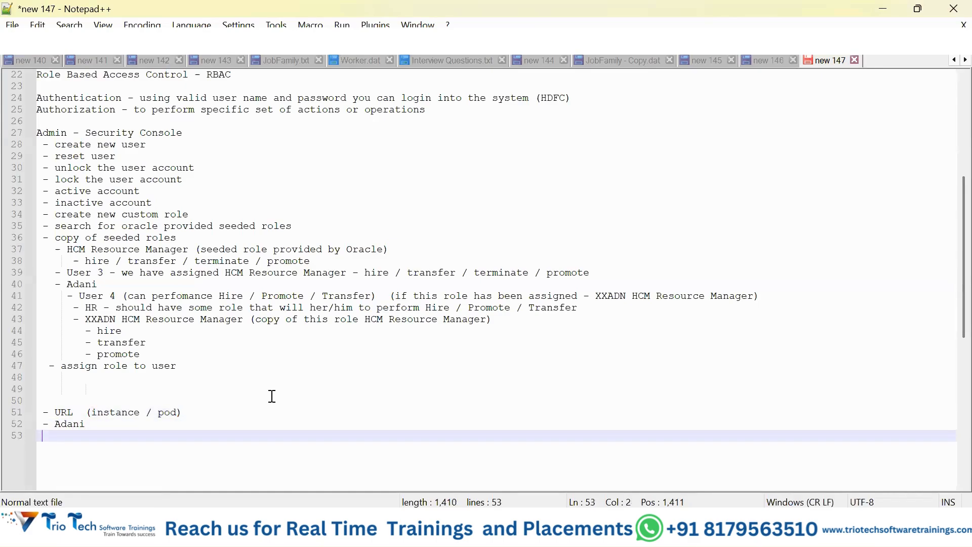
# Step: Add the sub-item "- Fusion (from Orale)" beneath the new Adani item at the end of the notes
pyautogui.write('- Fs')
pyautogui.press('BackSpace')
pyautogui.write('uiso')
pyautogui.press('BackSpace')
pyautogui.press('BackSpace')
pyautogui.press('BackSpace')
pyautogui.write('sion ')
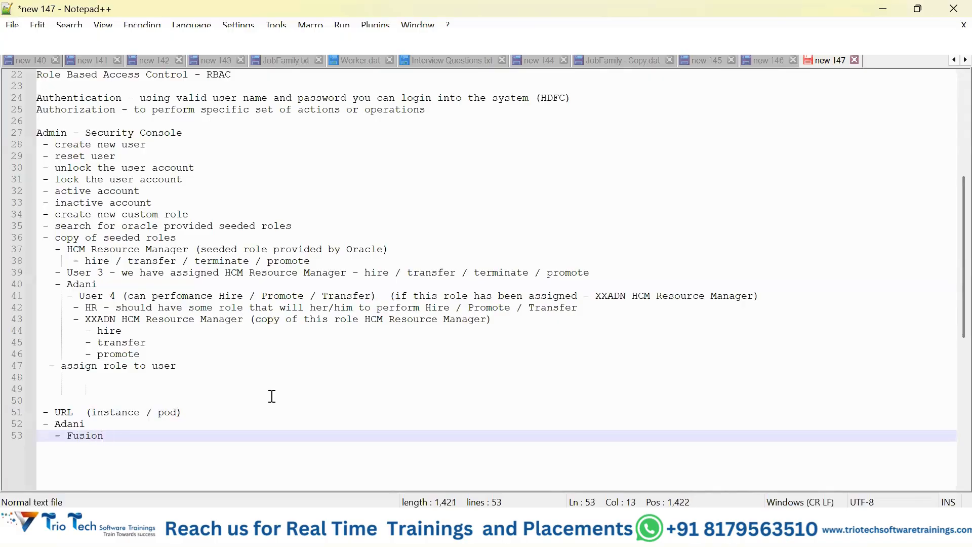
pyautogui.write('(from Orale)')
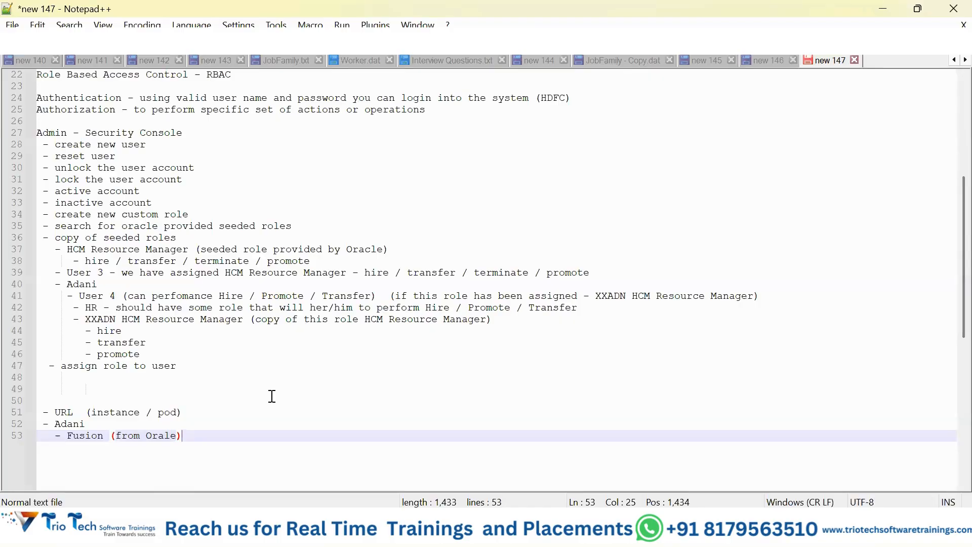
# Step: List "- Prod" and "- Test" as sub-items beneath the Fusion line
pyautogui.press('Return')
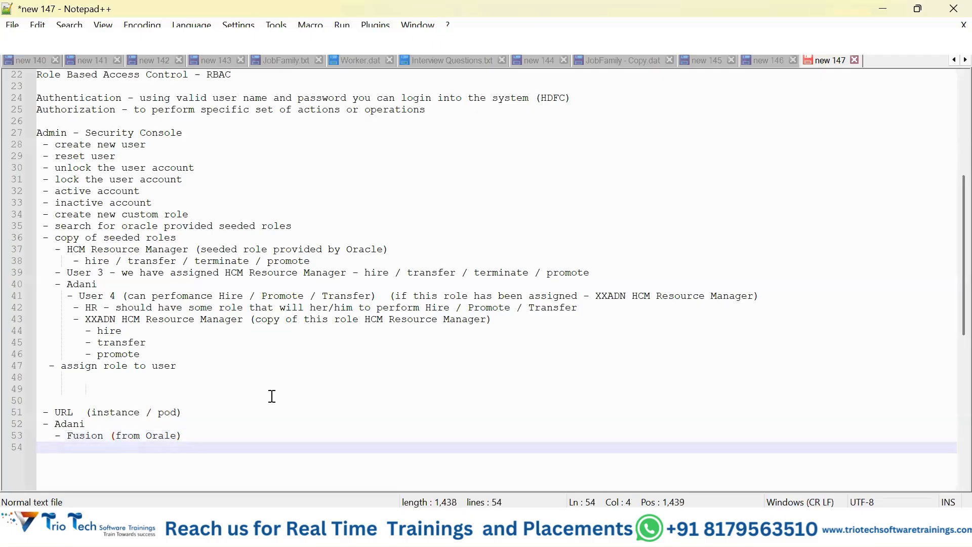
pyautogui.write('- Prod')
pyautogui.press('Return')
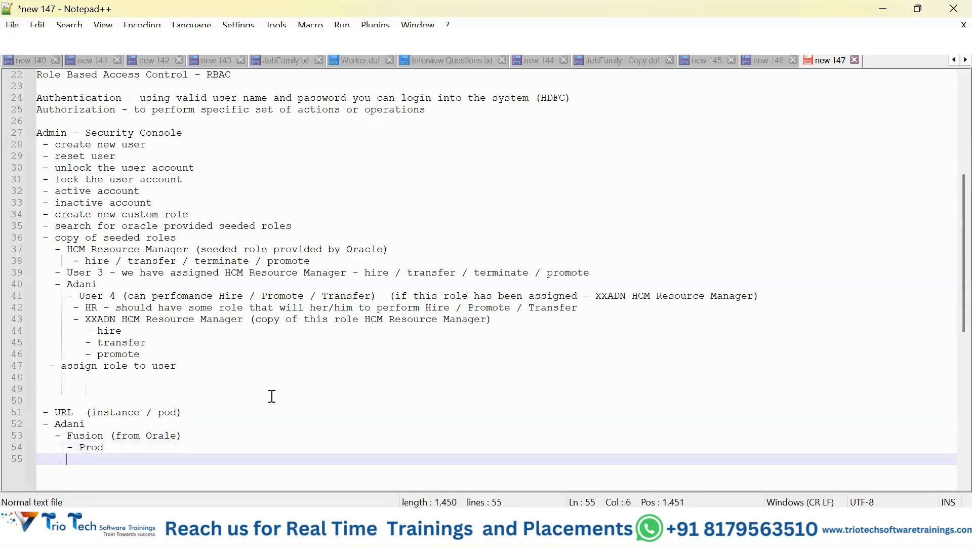
pyautogui.write('- Test')
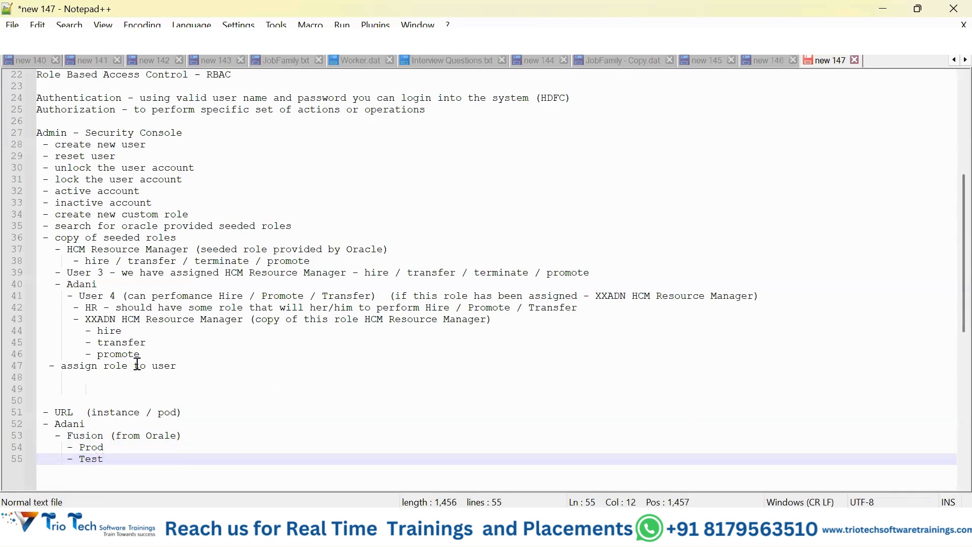
pyautogui.click(92, 412)
pyautogui.moveTo(119, 408); pyautogui.dragTo(176, 414)
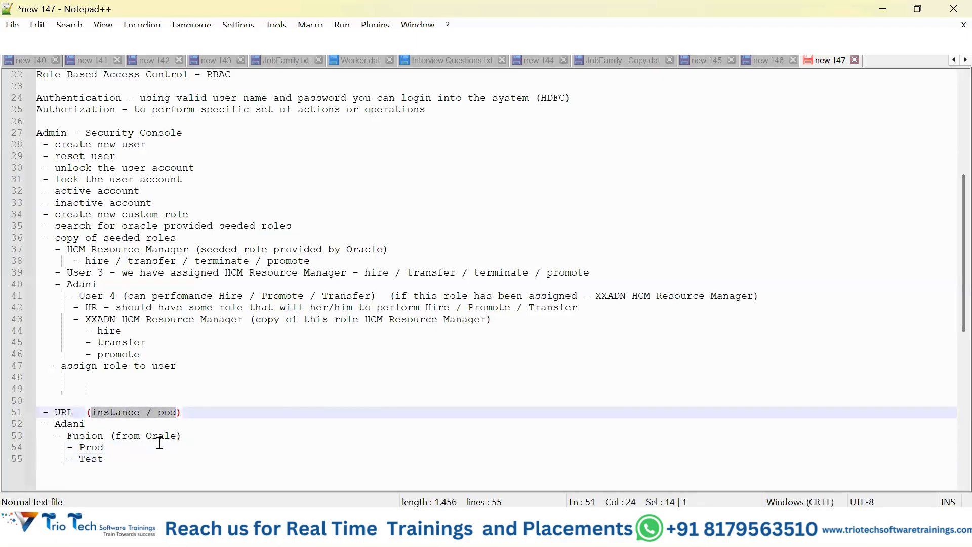
pyautogui.click(139, 461)
pyautogui.scroll(-1, 119, 449)
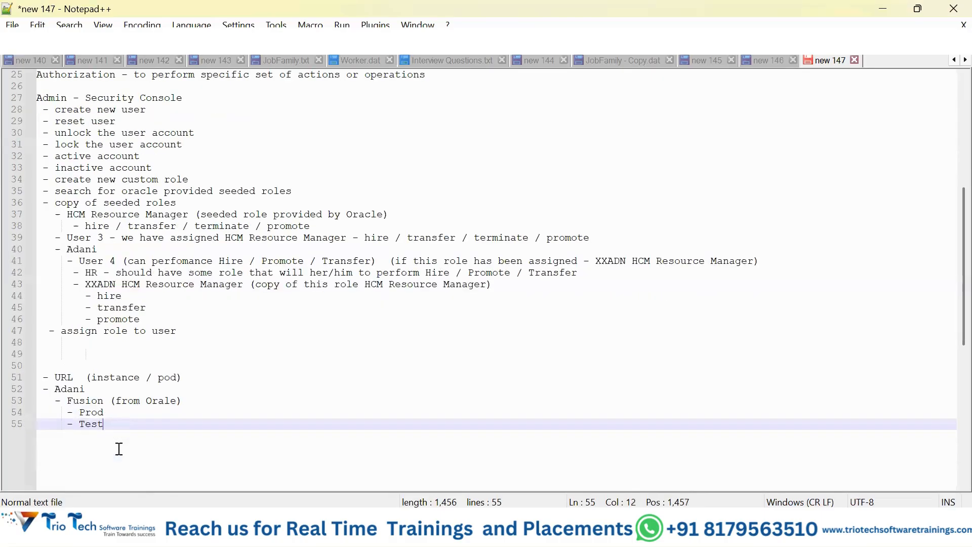
pyautogui.moveTo(79, 424); pyautogui.dragTo(107, 423)
pyautogui.doubleClick(96, 413)
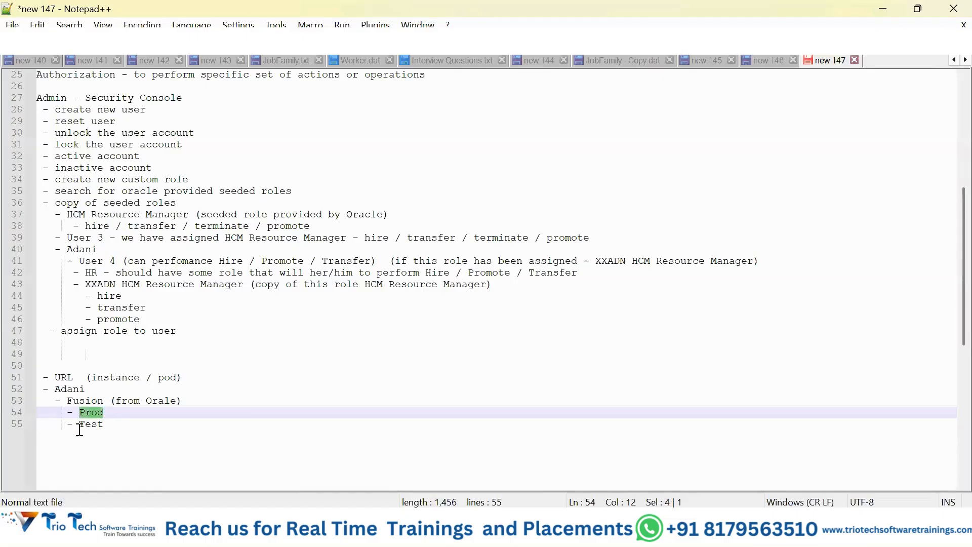
pyautogui.moveTo(79, 423); pyautogui.dragTo(107, 426)
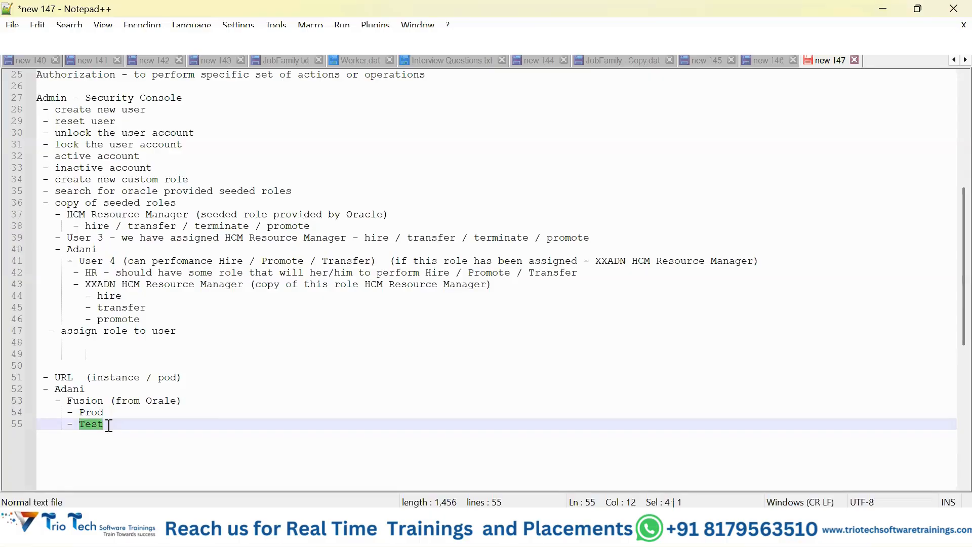
pyautogui.click(124, 425)
pyautogui.moveTo(78, 425); pyautogui.dragTo(113, 424)
pyautogui.doubleClick(99, 413)
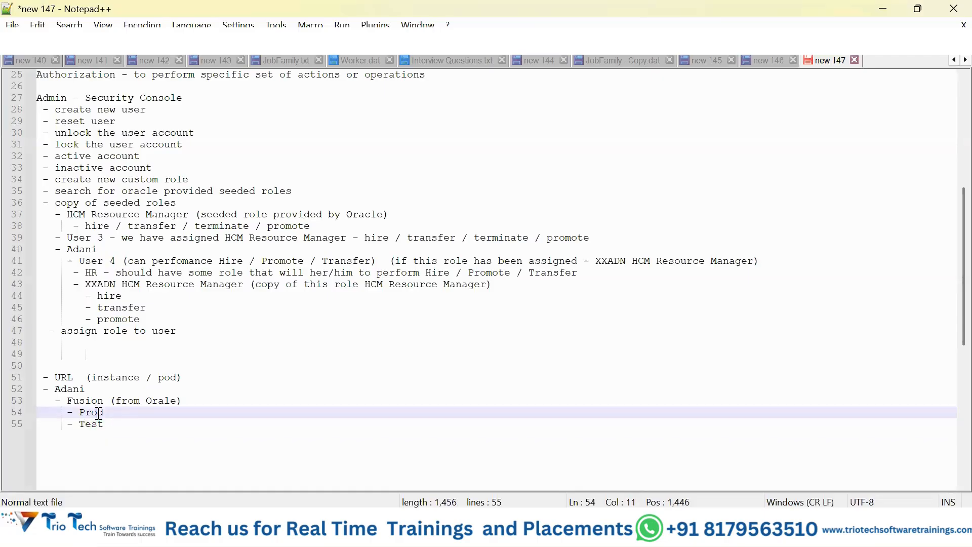
# Step: Append "(live)" to the Prod sub-item
pyautogui.click(130, 415)
pyautogui.write('(live)')
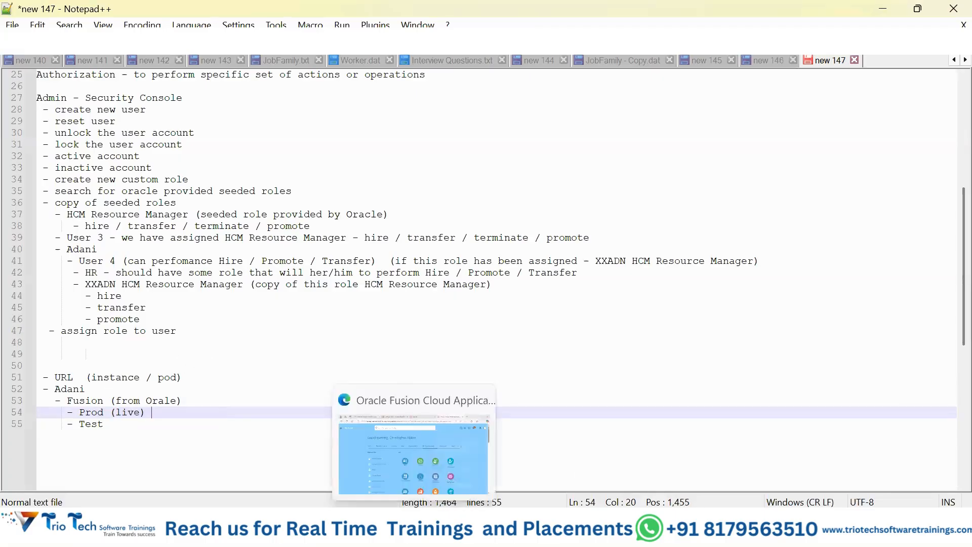
# Step: Switch to Oracle Fusion Cloud Applications in the browser, look through the home page app groups and open Person Management from My Client Groups
pyautogui.click(414, 529)
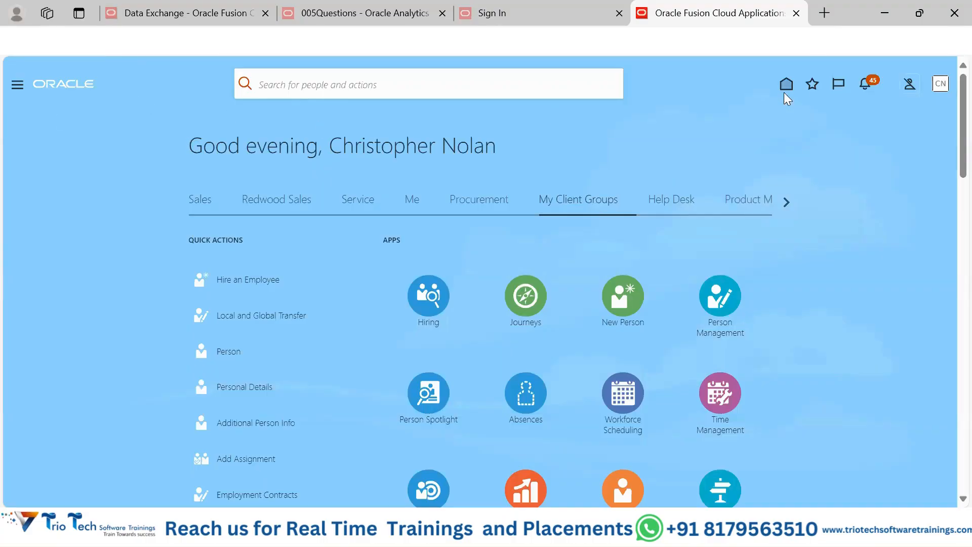
pyautogui.click(273, 205)
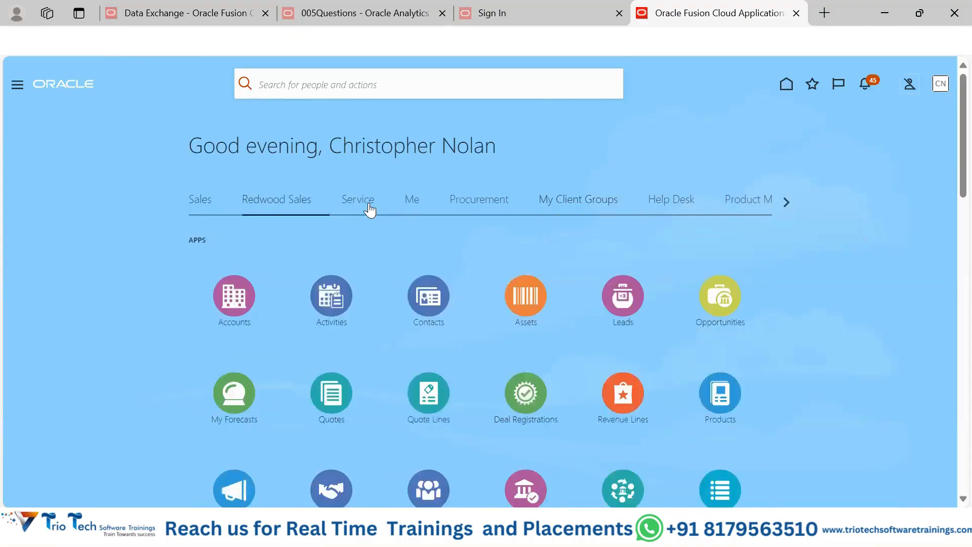
pyautogui.click(370, 209)
pyautogui.click(417, 209)
pyautogui.click(500, 208)
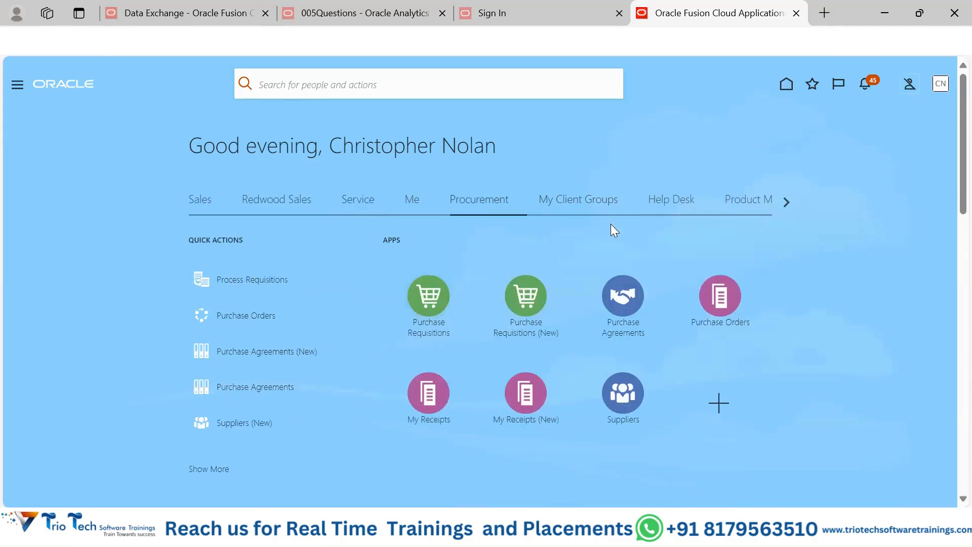
pyautogui.click(611, 209)
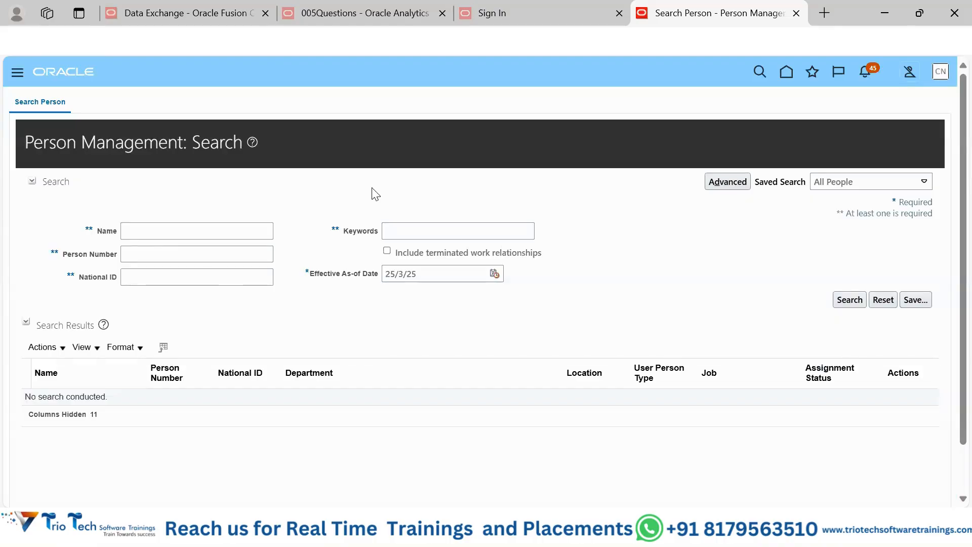
# Step: Search Person Management for person numbers matching 100%
pyautogui.click(32, 181)
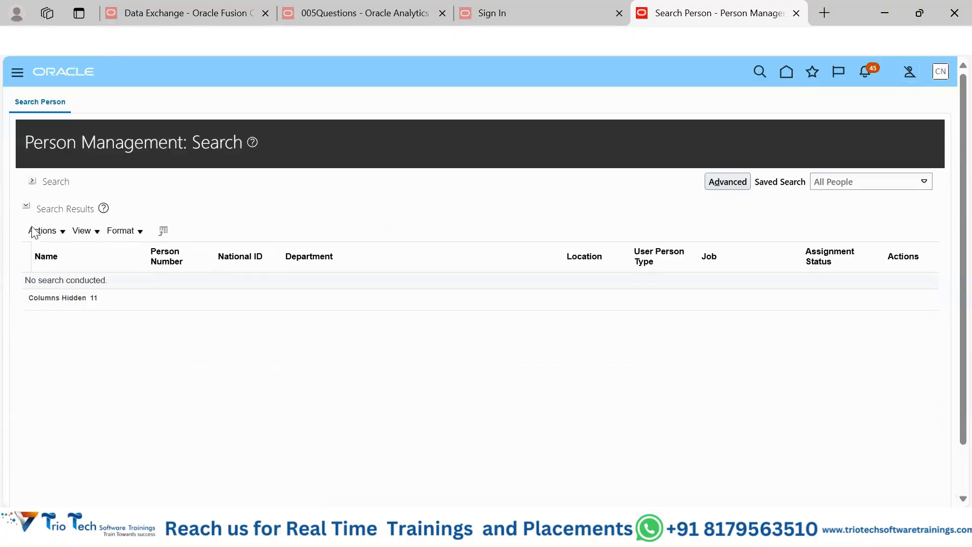
pyautogui.click(34, 182)
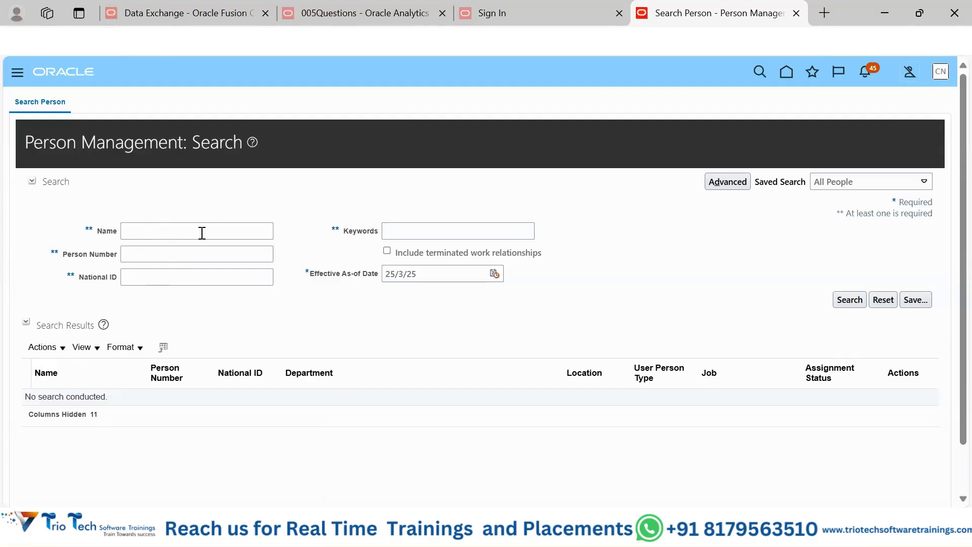
pyautogui.click(180, 259)
pyautogui.write('100')
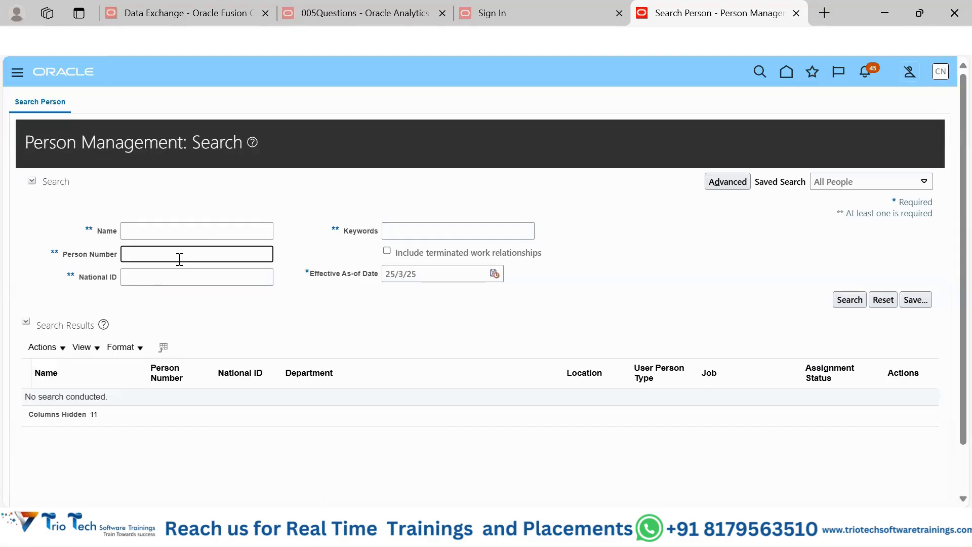
pyautogui.write('%')
pyautogui.doubleClick(130, 254)
pyautogui.click(845, 305)
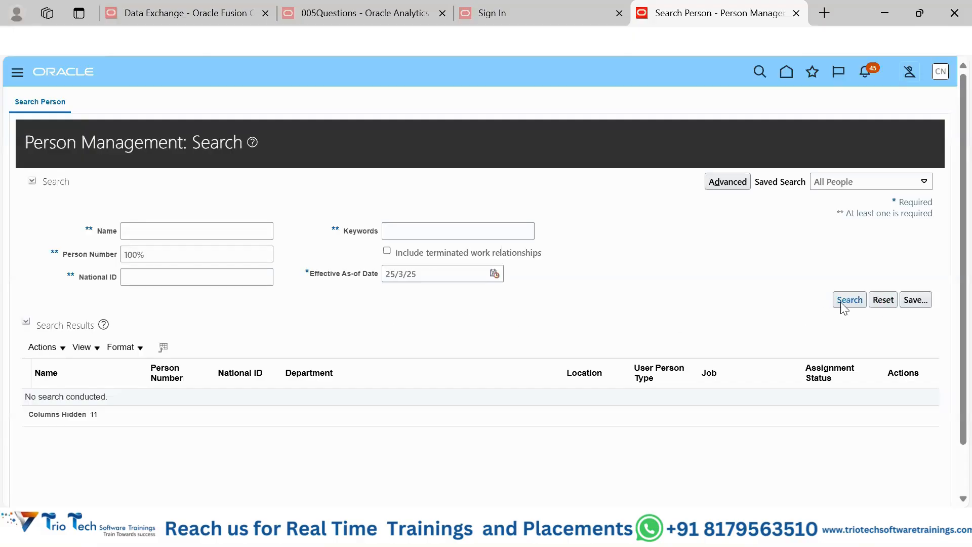
pyautogui.click(844, 303)
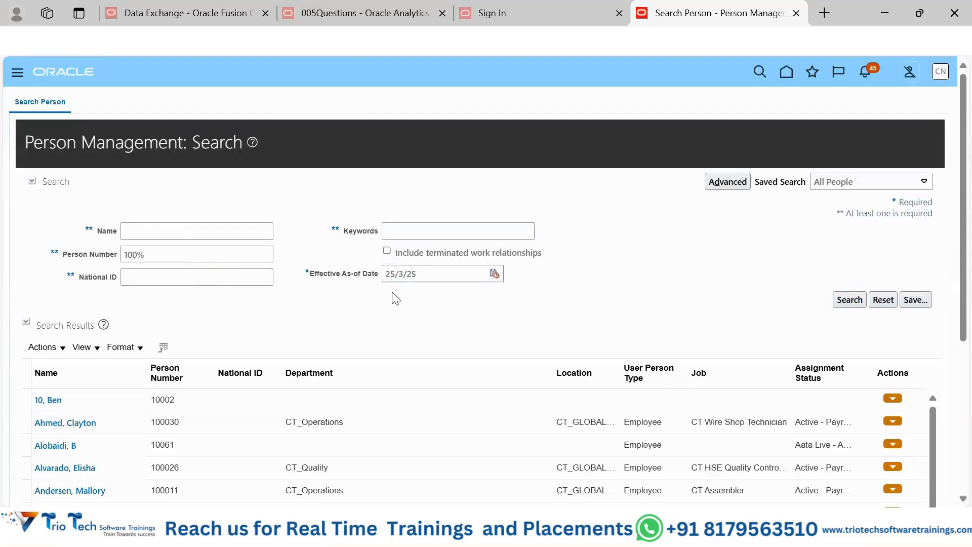
# Step: Open the second listed employee's employment record from the search results and review its details
pyautogui.scroll(-3, 393, 298)
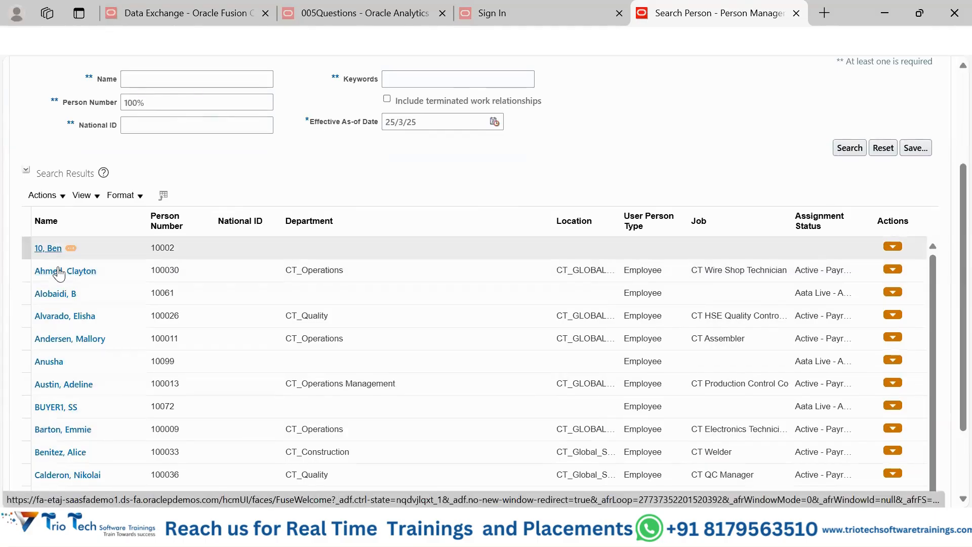
pyautogui.click(57, 273)
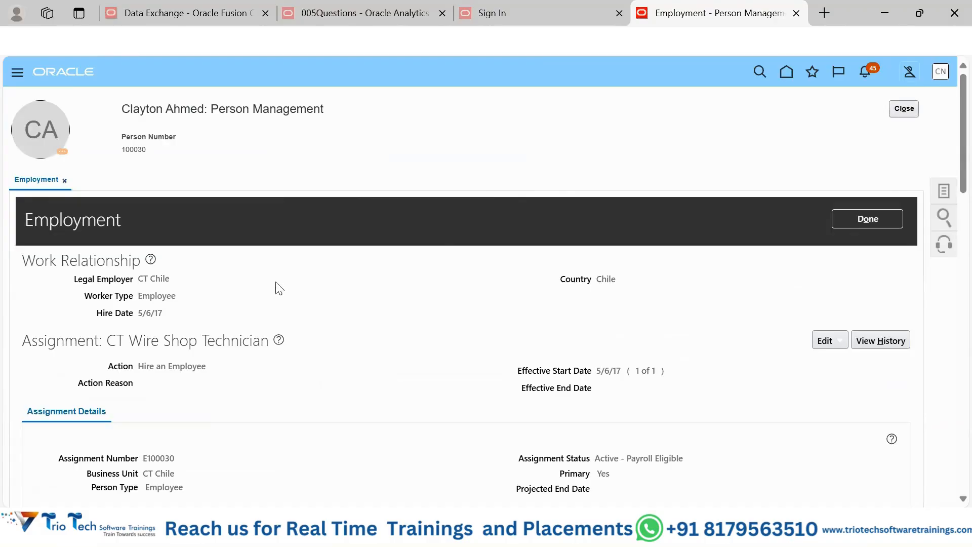
pyautogui.scroll(-6, 297, 278)
pyautogui.scroll(-14, 297, 279)
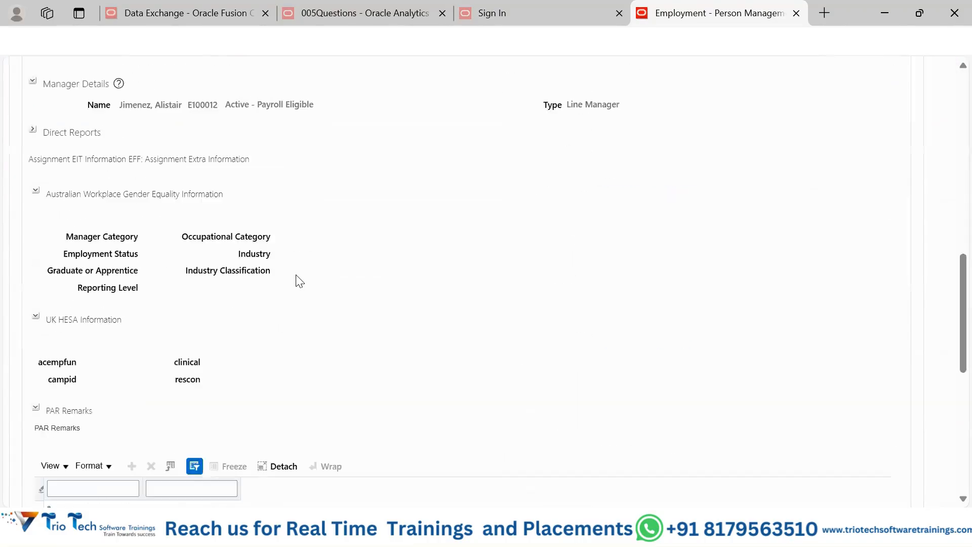
pyautogui.scroll(12, 297, 278)
pyautogui.scroll(10, 298, 285)
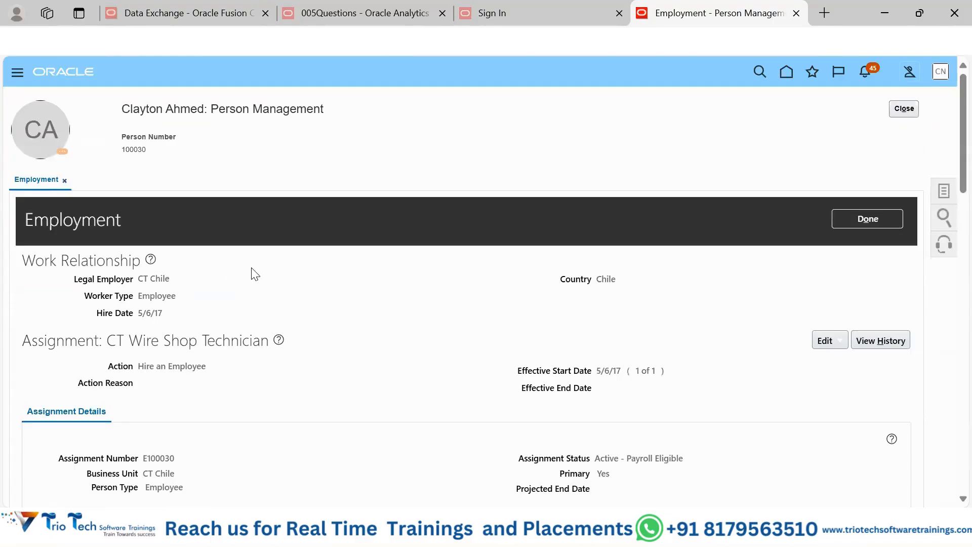
# Step: Open the CT Wire Shop Technician assignment for correction, keeping the action Hire an Employee
pyautogui.click(843, 349)
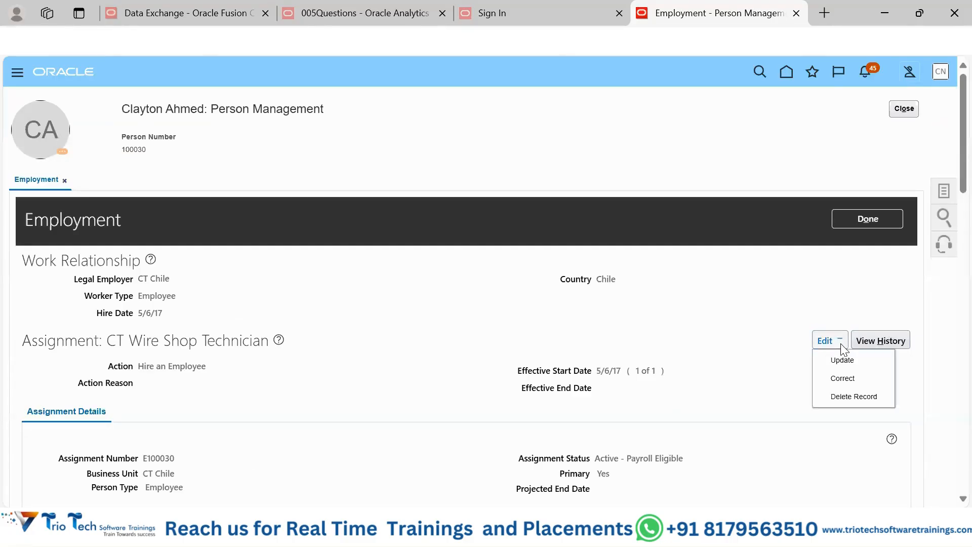
pyautogui.click(843, 379)
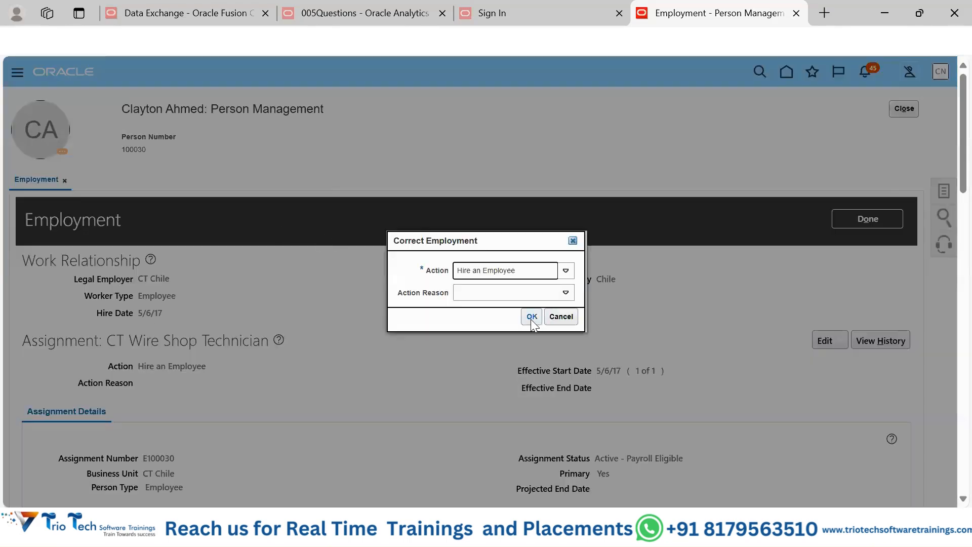
pyautogui.click(531, 317)
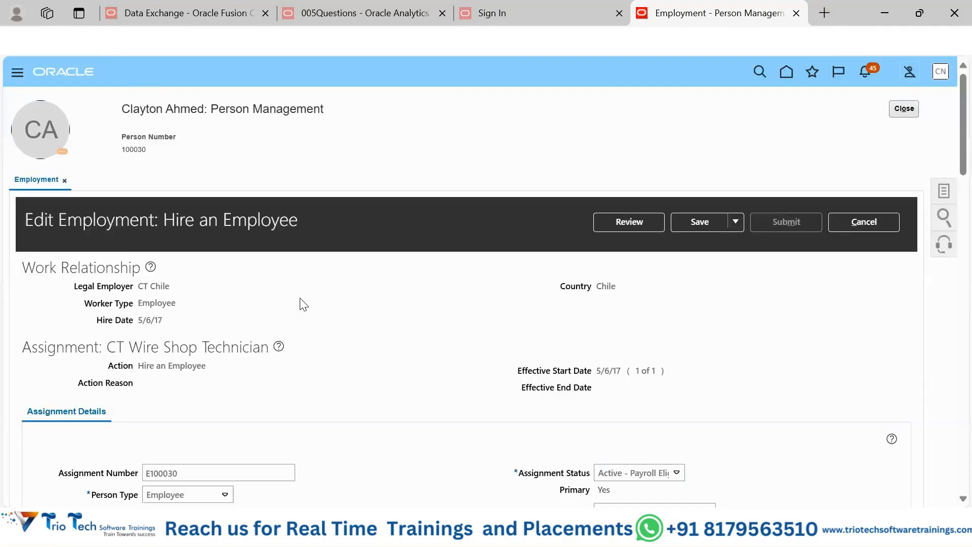
# Step: Set the assignment's worker category to White collar, Regular or Temporary to Regular, and Full Time or Part Time to Full time
pyautogui.scroll(-6, 421, 317)
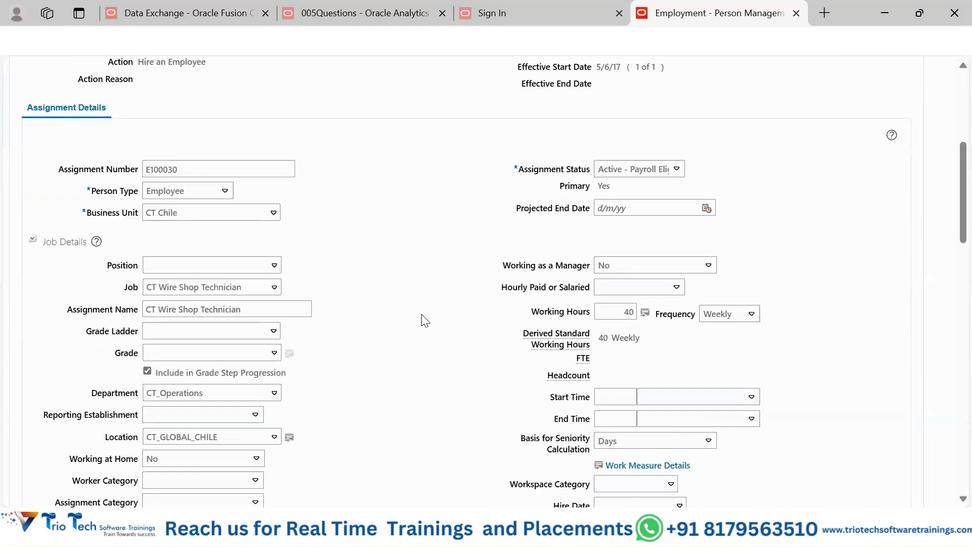
pyautogui.scroll(-3, 425, 321)
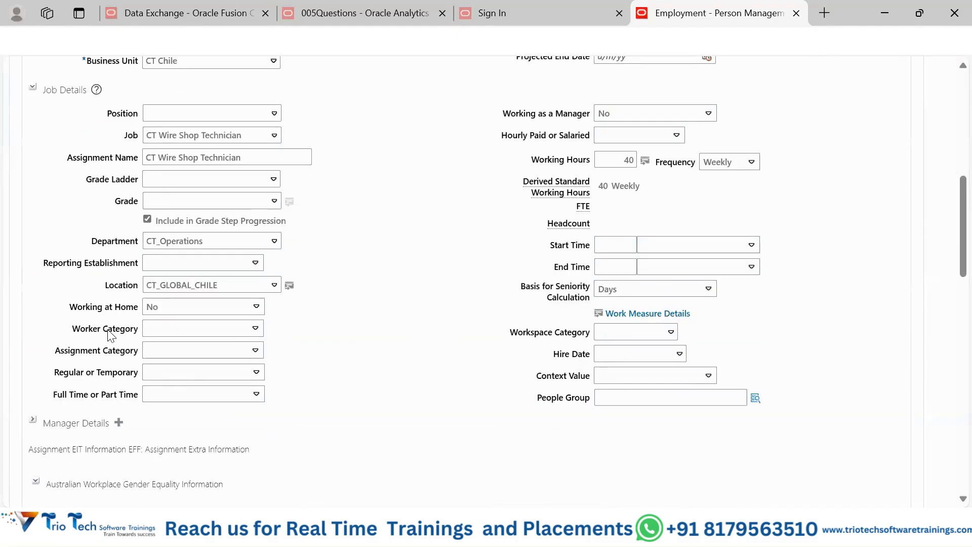
pyautogui.click(175, 330)
pyautogui.click(209, 360)
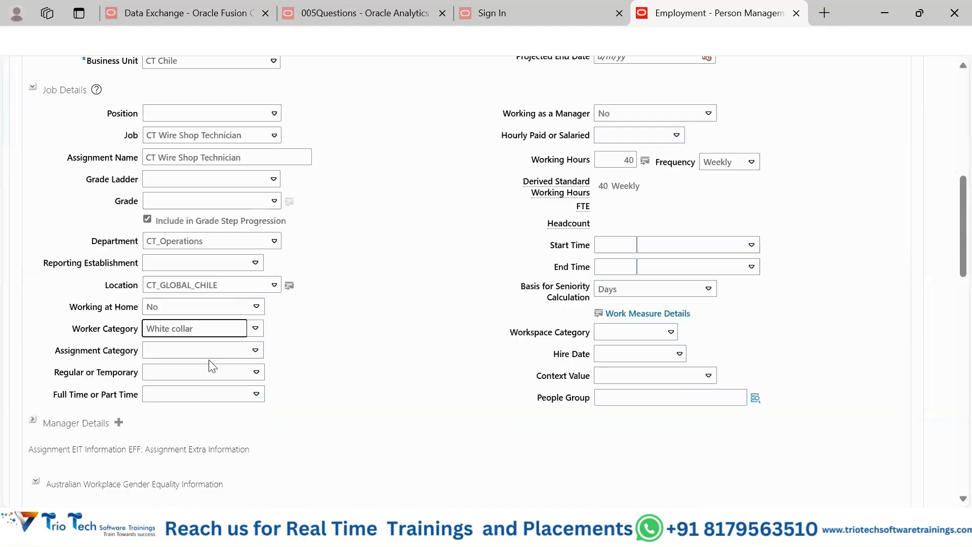
pyautogui.click(222, 373)
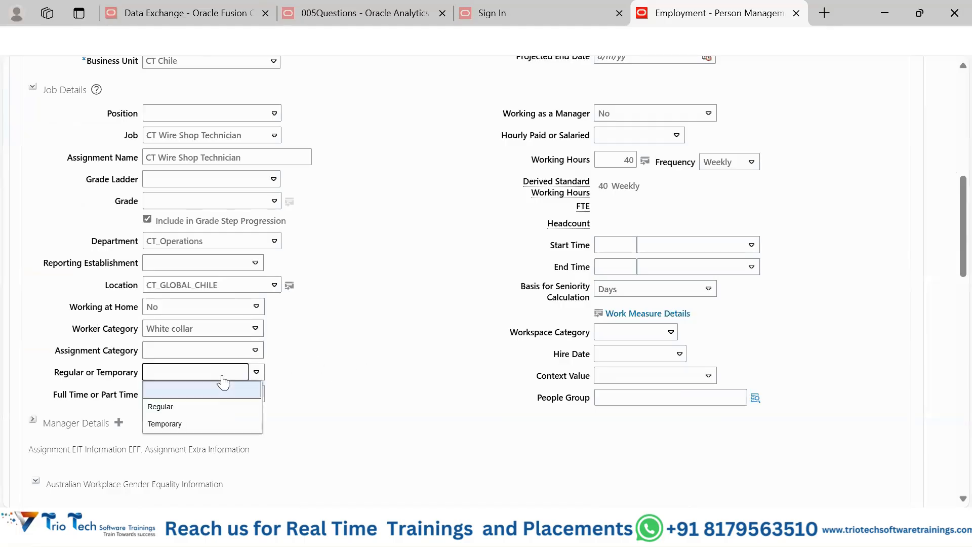
pyautogui.click(219, 405)
pyautogui.click(233, 395)
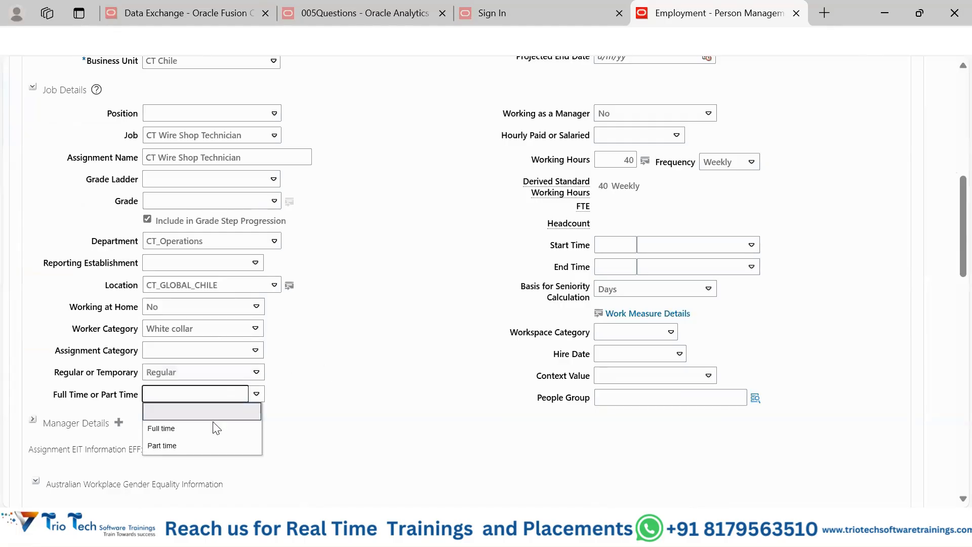
pyautogui.click(212, 428)
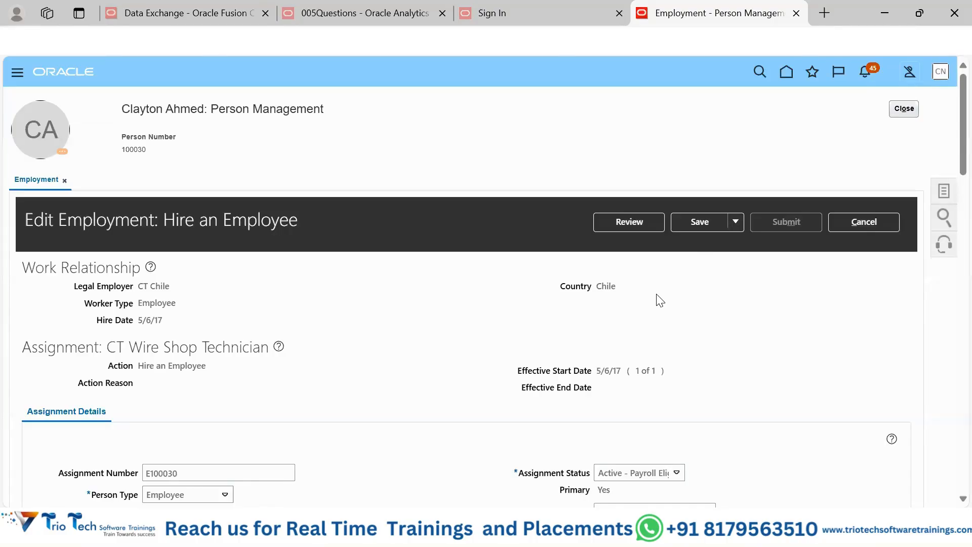
# Step: Save the assignment correction and review the proposed job detail changes
pyautogui.click(703, 223)
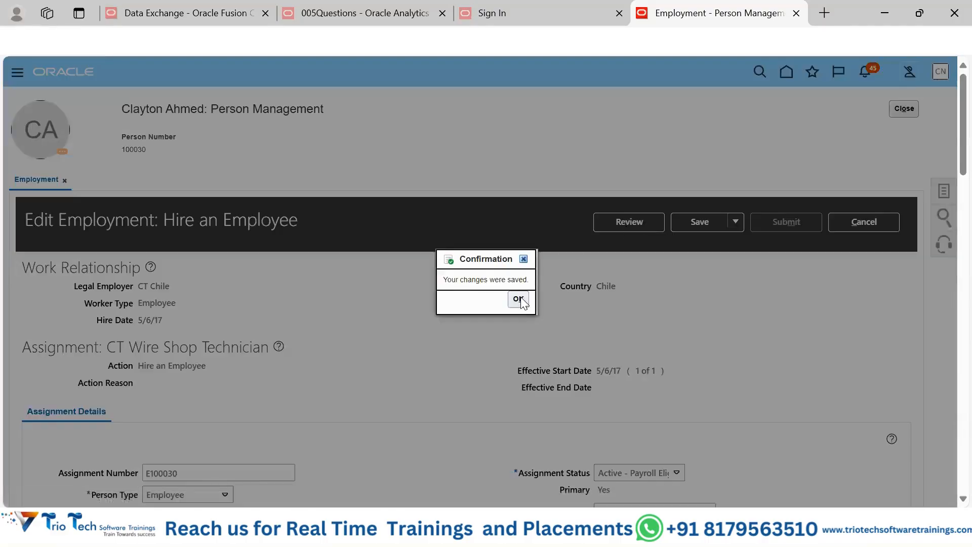
pyautogui.click(522, 301)
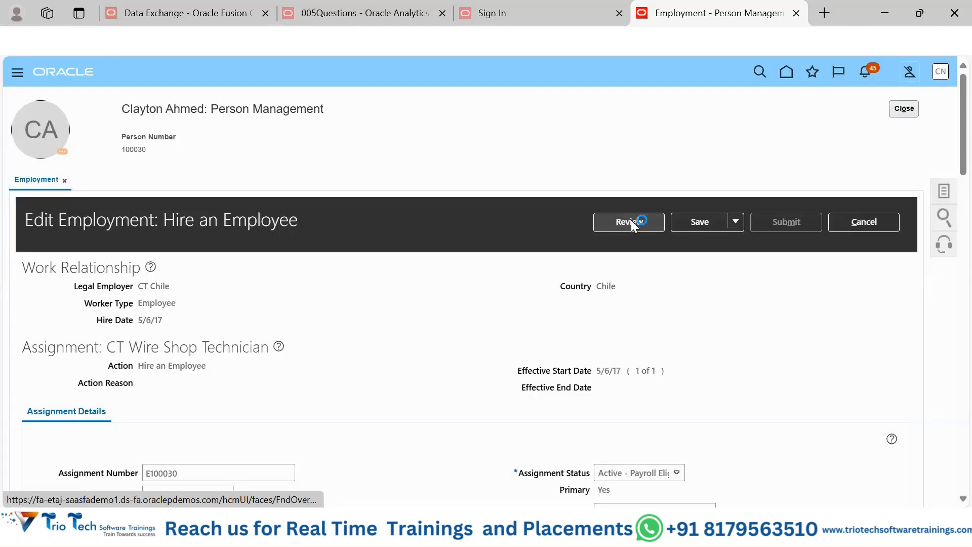
pyautogui.click(631, 221)
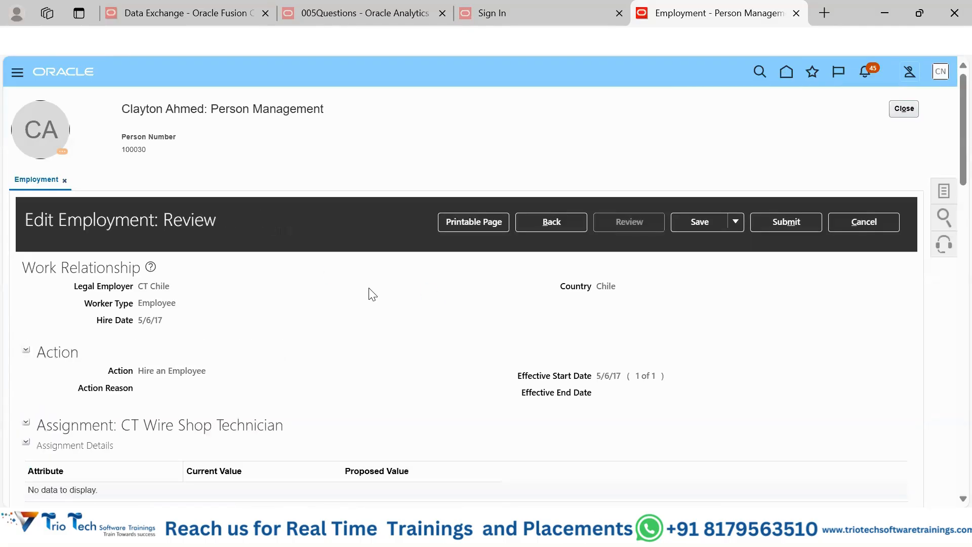
pyautogui.scroll(-5, 372, 294)
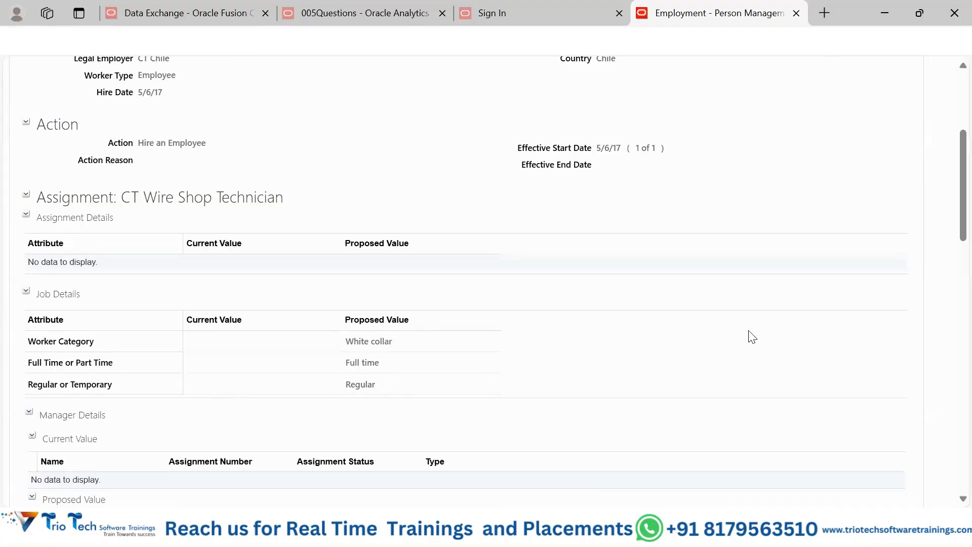
pyautogui.scroll(2, 753, 338)
pyautogui.scroll(3, 753, 338)
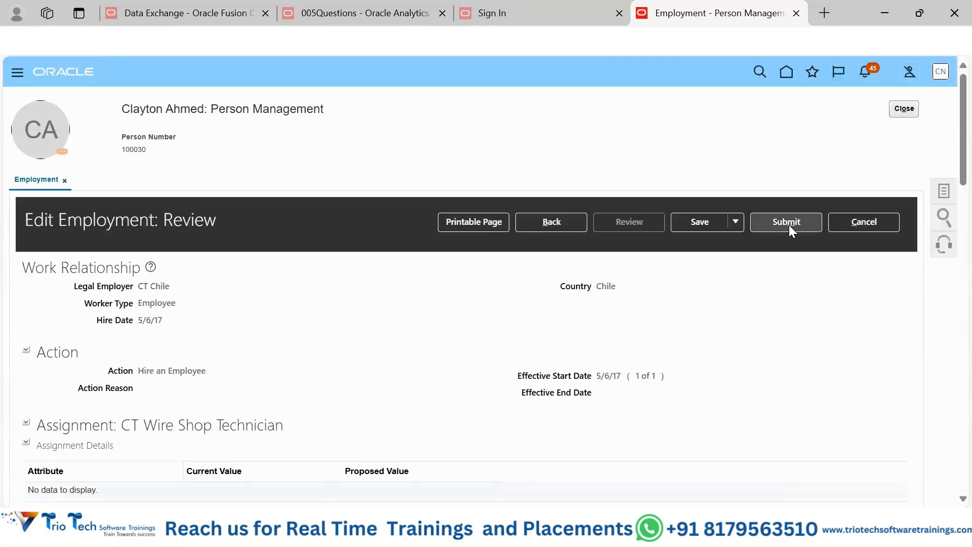
# Step: Submit the reviewed employment changes and confirm the request
pyautogui.click(789, 224)
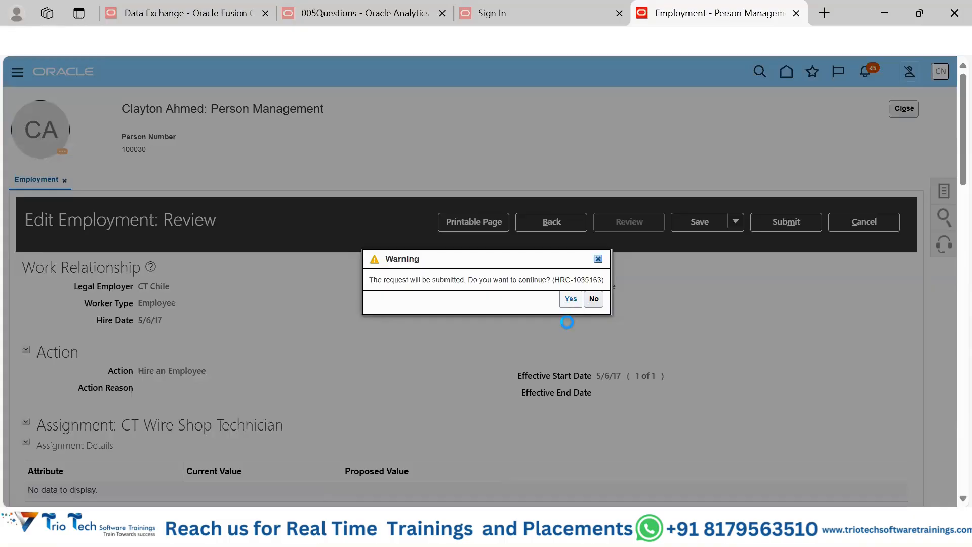
pyautogui.click(571, 300)
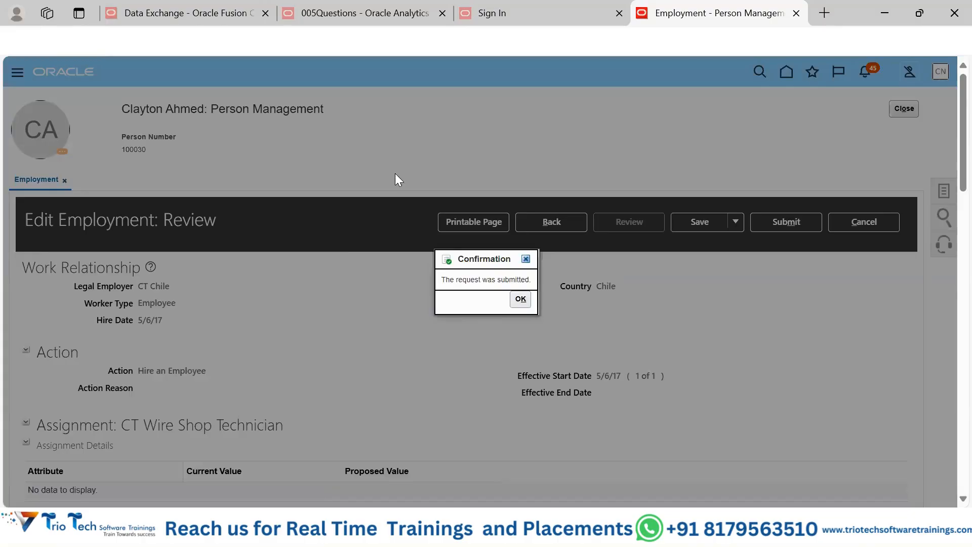
pyautogui.click(520, 298)
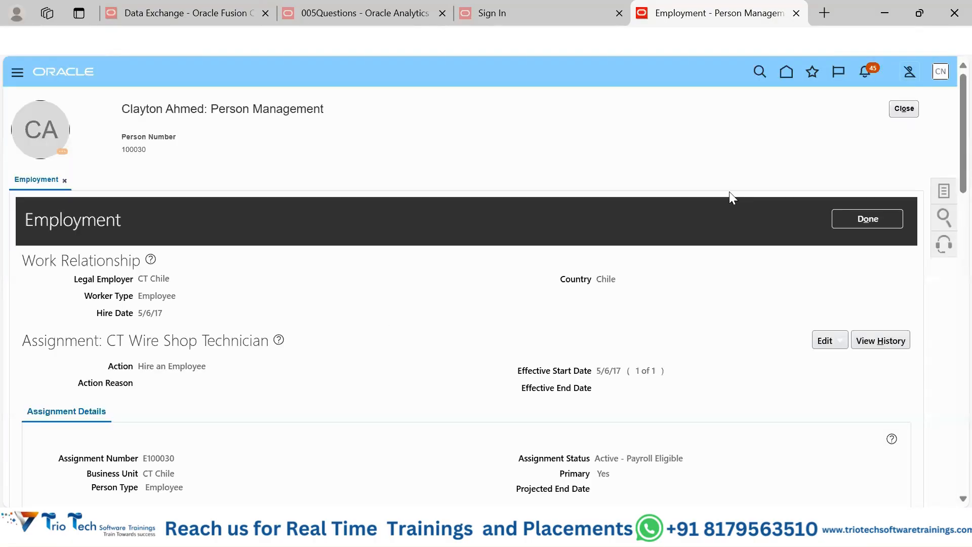
# Step: Examine the employment record's job details, including worker category, regular or temporary and full-time status, plus the person number and manager details
pyautogui.scroll(-1, 408, 311)
pyautogui.scroll(-4, 410, 312)
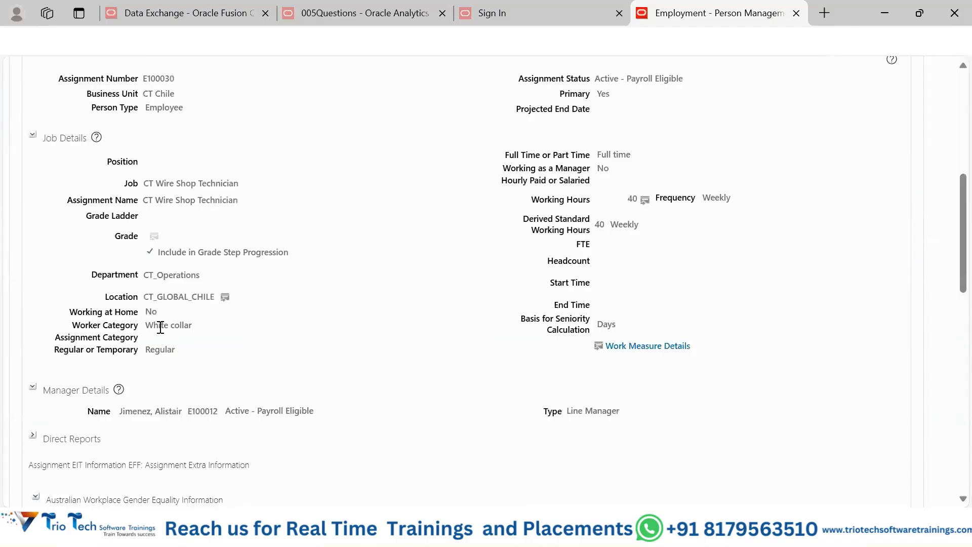
pyautogui.moveTo(199, 327); pyautogui.dragTo(71, 328)
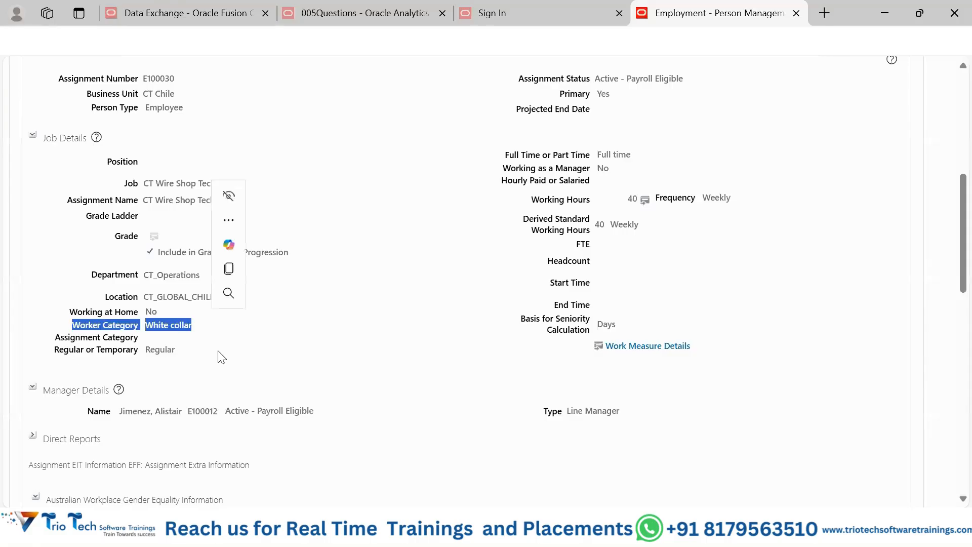
pyautogui.moveTo(217, 354); pyautogui.dragTo(63, 349)
pyautogui.scroll(1, 363, 341)
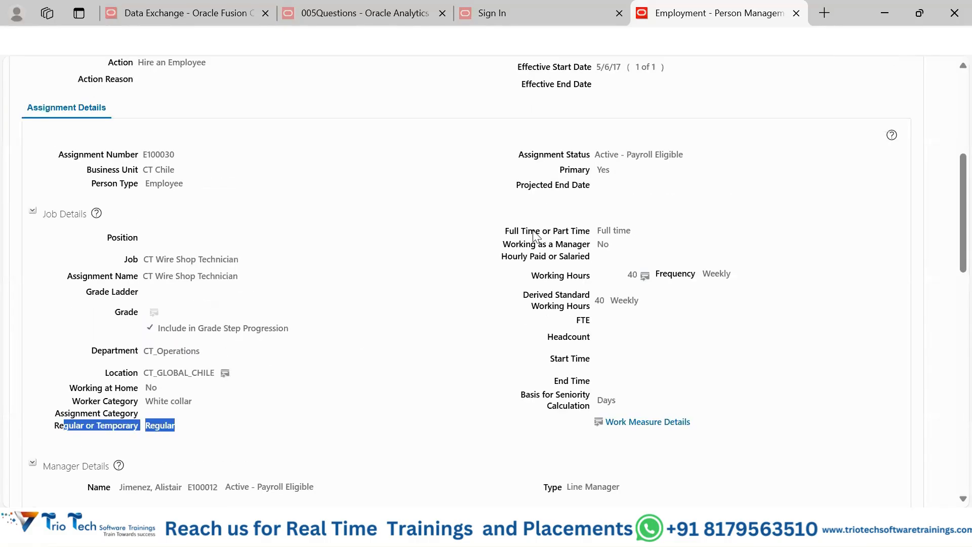
pyautogui.scroll(5, 805, 237)
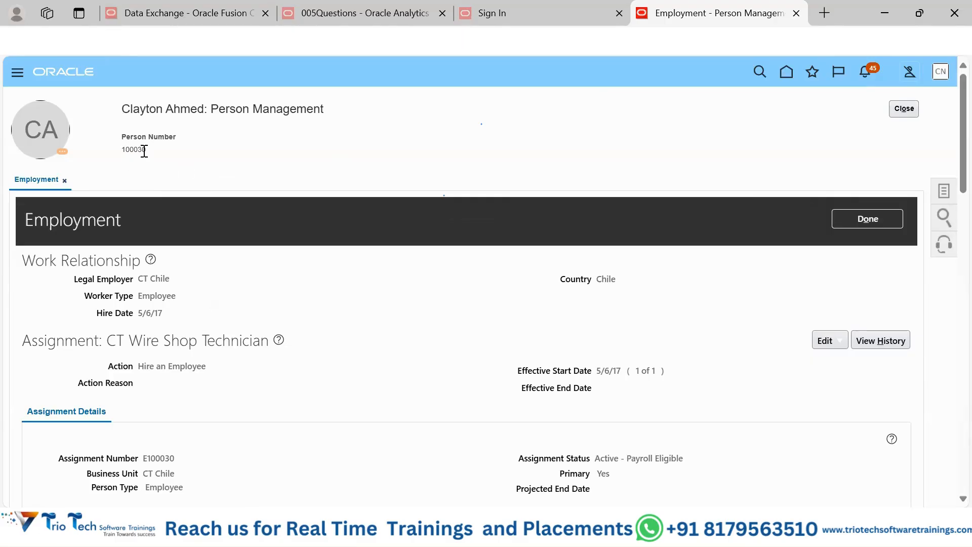
pyautogui.doubleClick(145, 151)
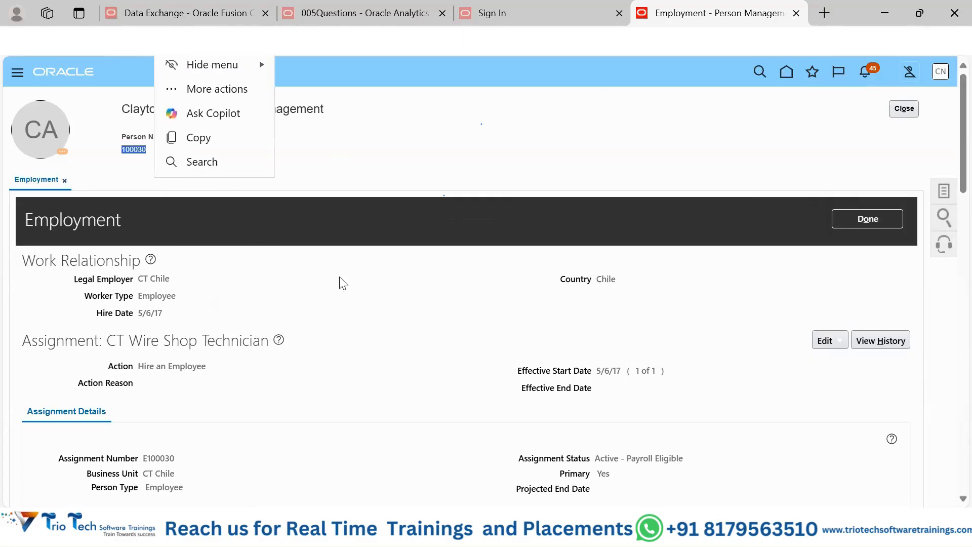
pyautogui.scroll(-3, 365, 289)
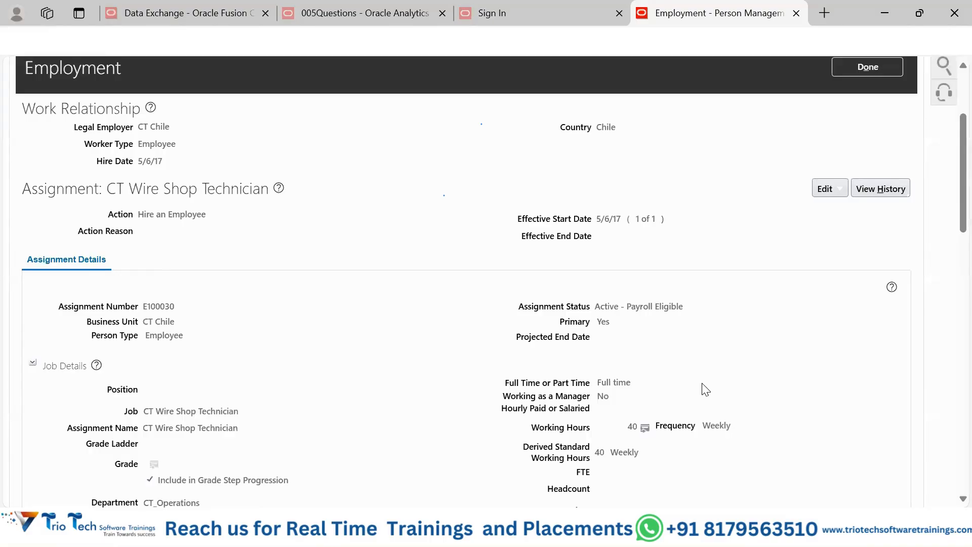
pyautogui.scroll(-2, 708, 389)
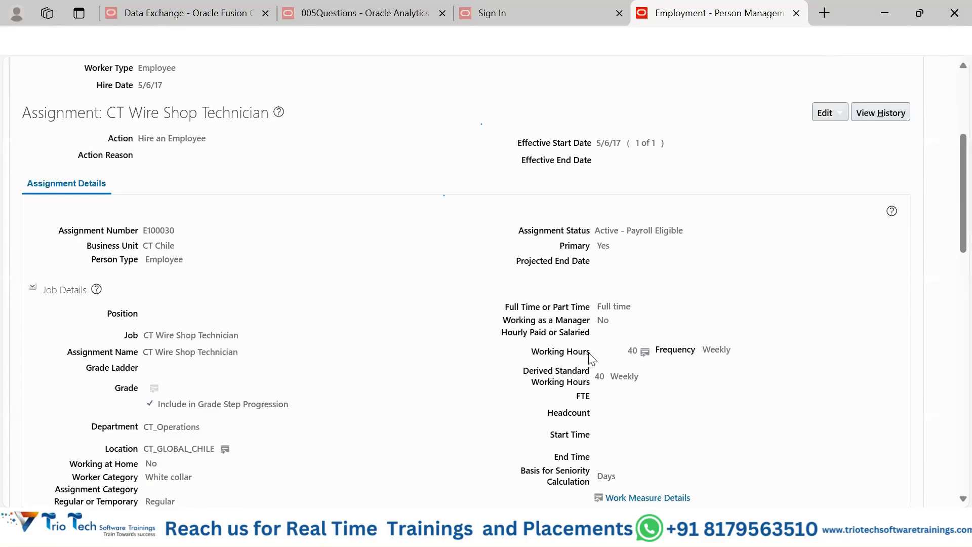
pyautogui.scroll(-8, 740, 381)
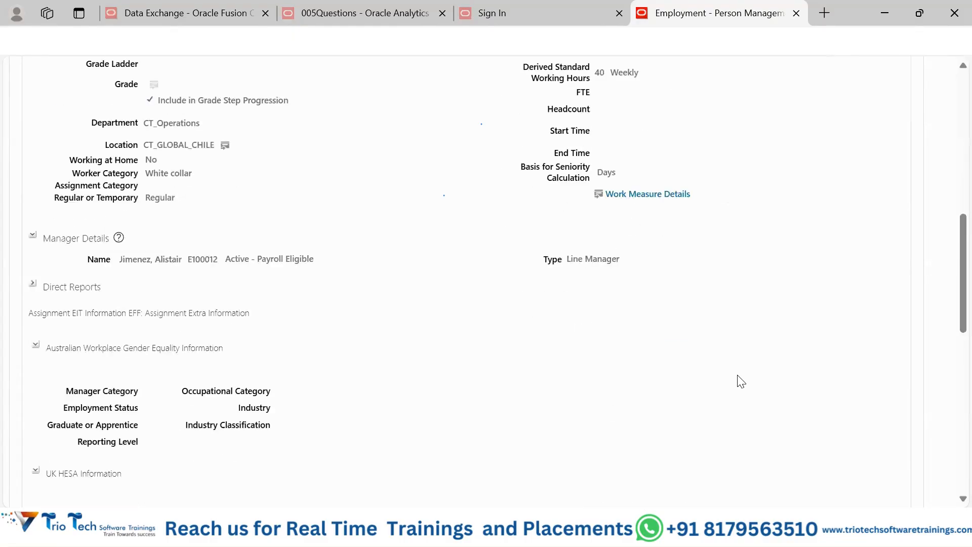
pyautogui.scroll(5, 740, 381)
pyautogui.scroll(3, 741, 381)
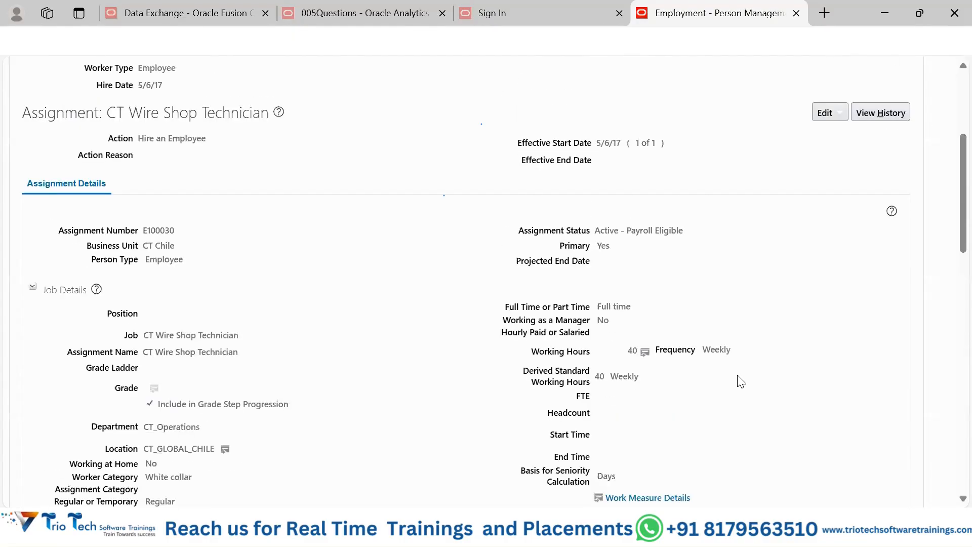
pyautogui.scroll(5, 740, 380)
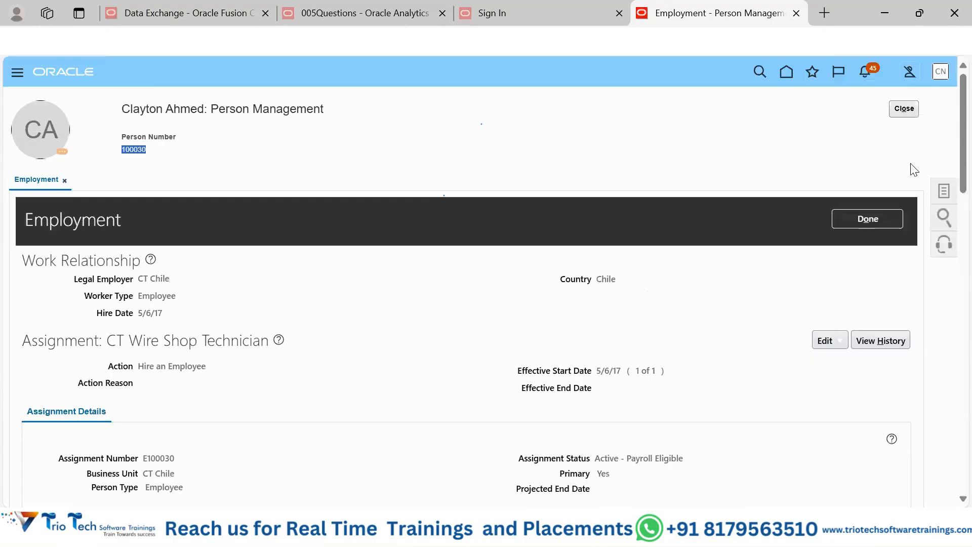
# Step: Open the employee's Person record from the Personal and Employment tasks and show its Person Information
pyautogui.click(945, 194)
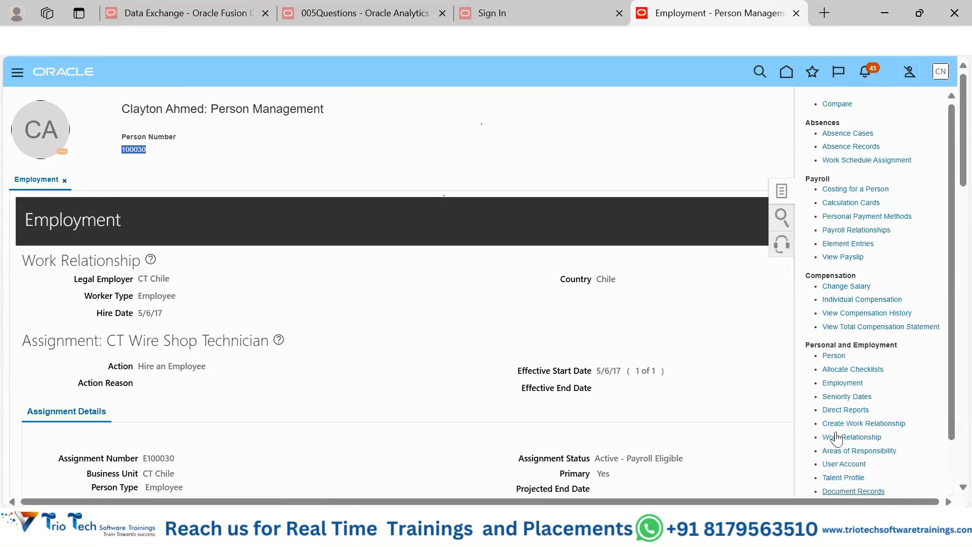
pyautogui.click(840, 355)
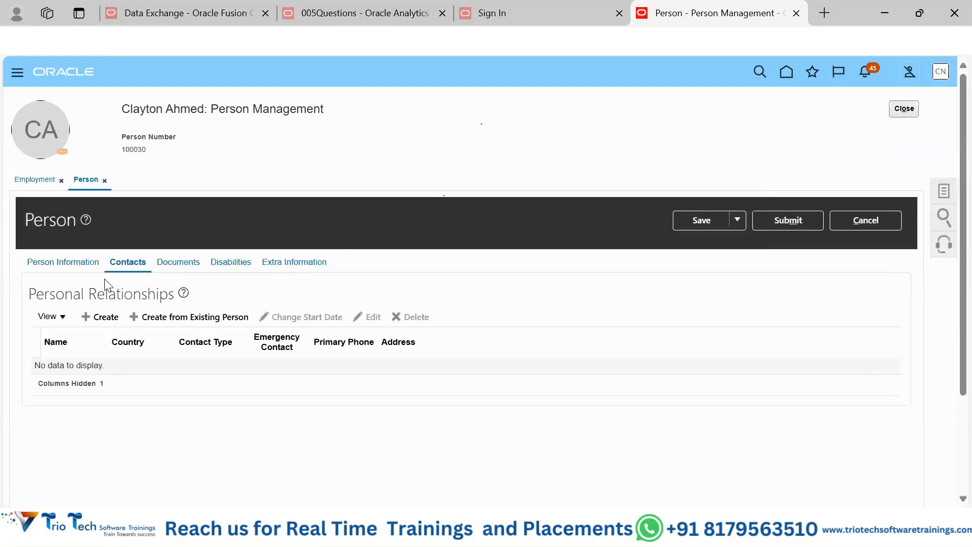
pyautogui.click(71, 262)
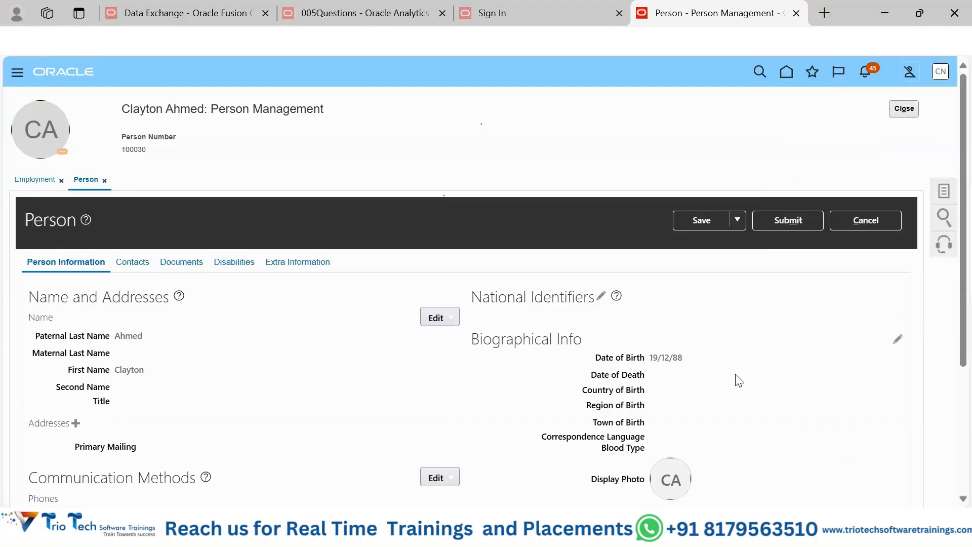
# Step: Examine the Person Information sections, the list of available person tasks, the person number, and the phone and email entries under Communication Methods
pyautogui.scroll(-2, 739, 380)
pyautogui.scroll(-2, 634, 309)
pyautogui.scroll(-1, 634, 309)
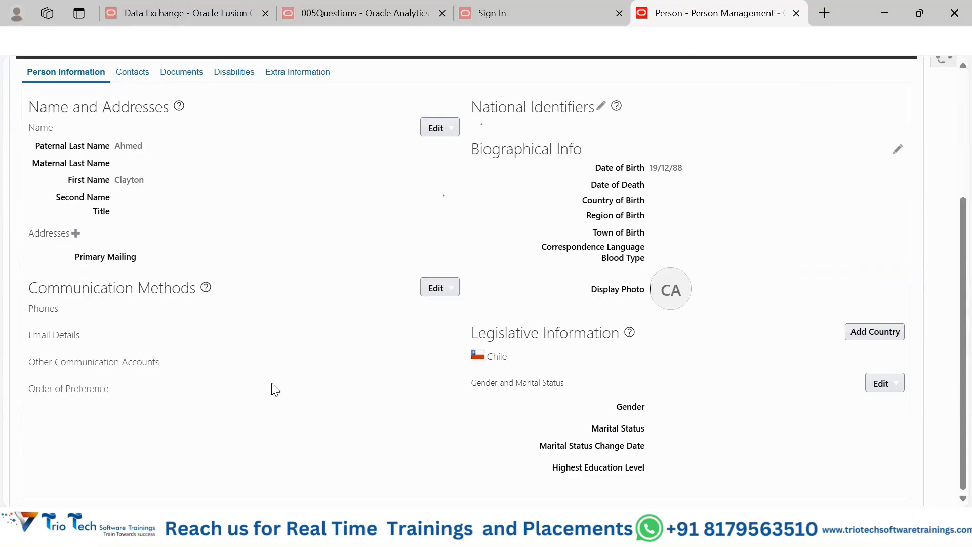
pyautogui.scroll(2, 316, 390)
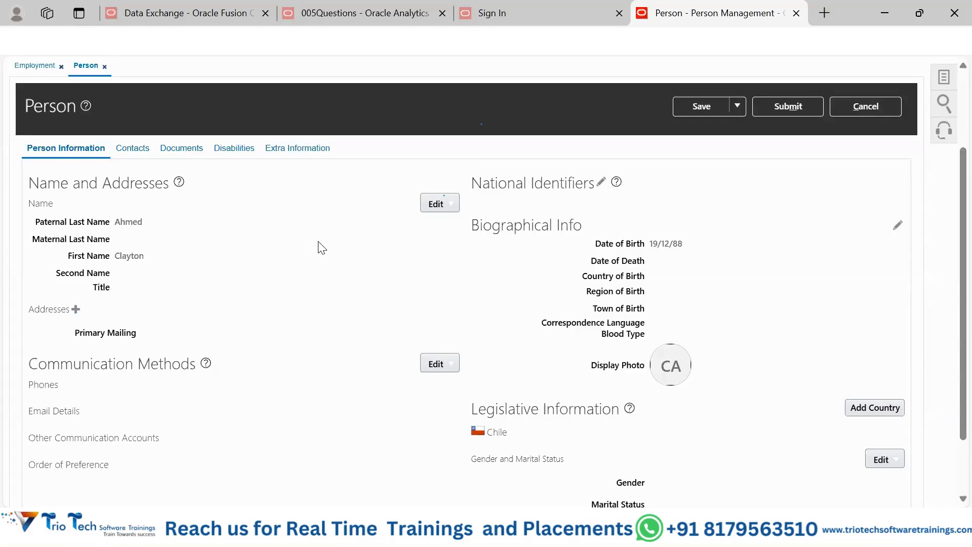
pyautogui.scroll(2, 321, 256)
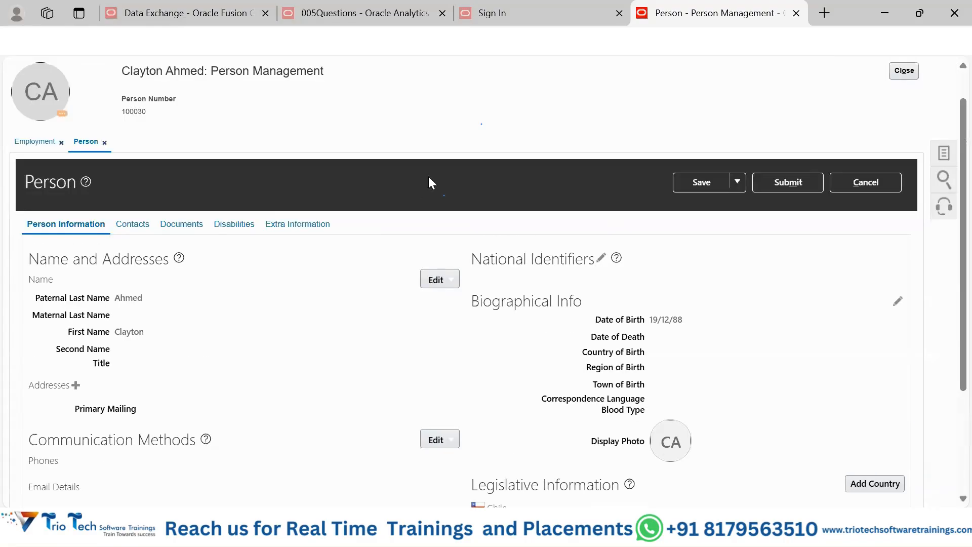
pyautogui.click(943, 155)
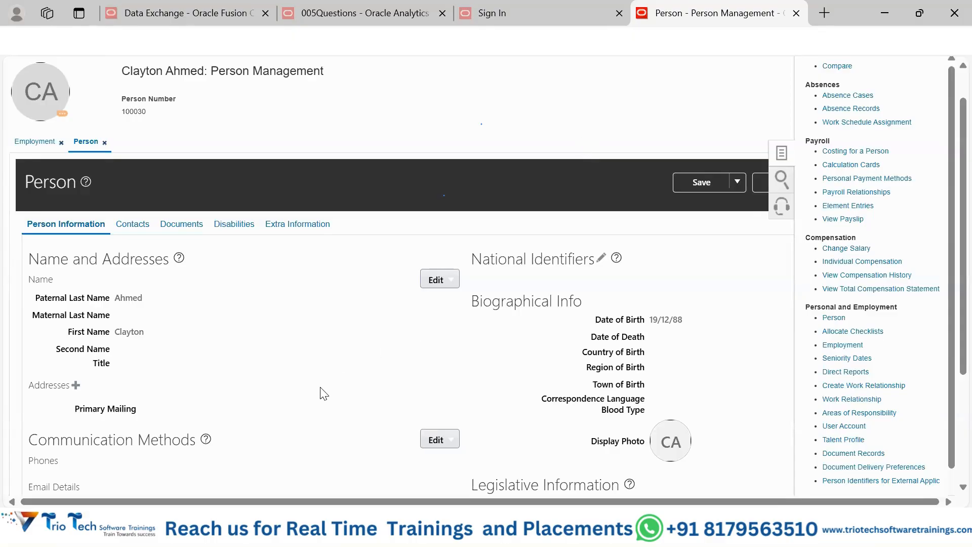
pyautogui.doubleClick(134, 111)
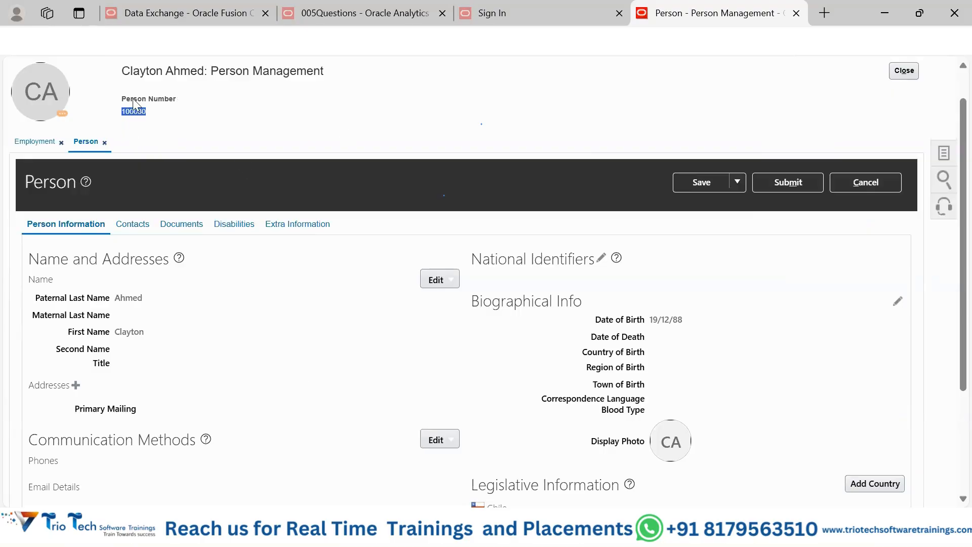
pyautogui.scroll(-2, 171, 399)
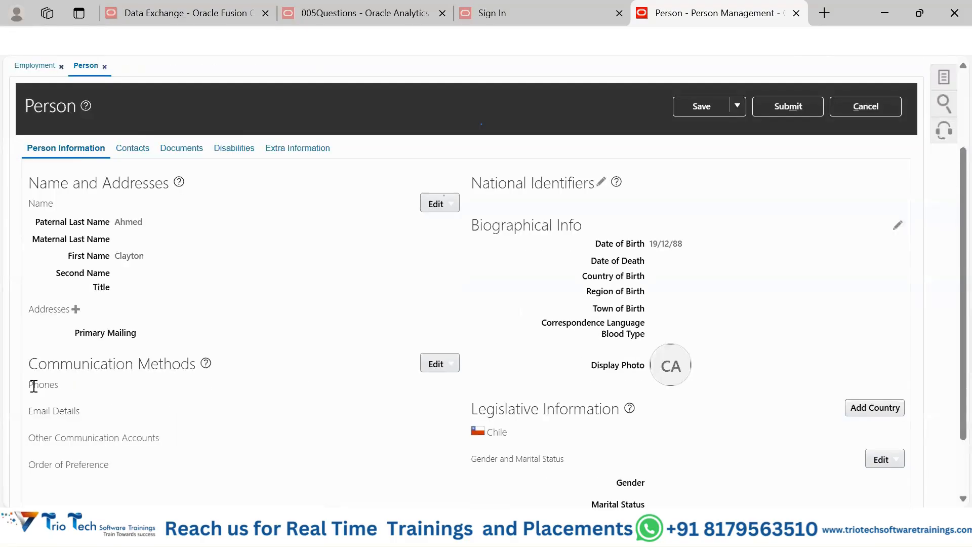
pyautogui.moveTo(33, 386); pyautogui.dragTo(156, 435)
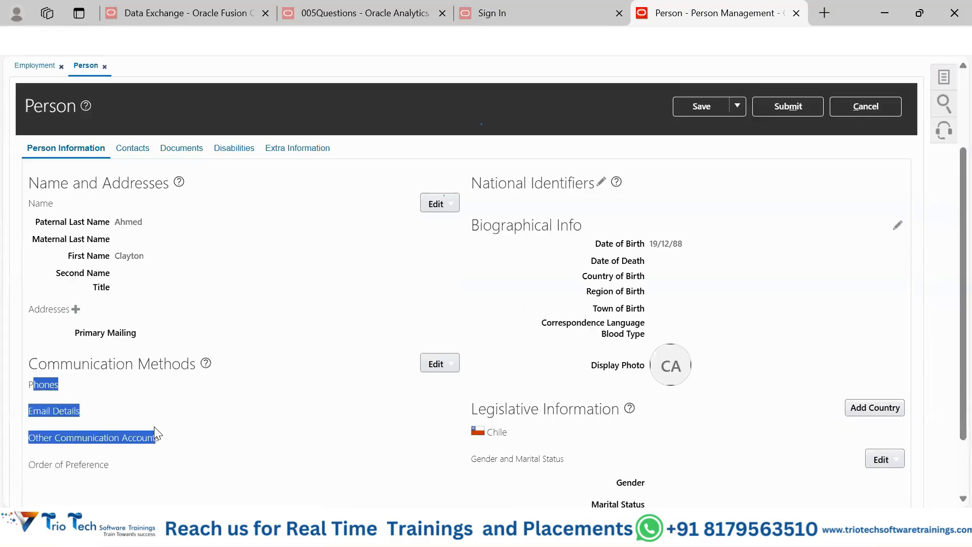
pyautogui.moveTo(153, 427); pyautogui.dragTo(158, 420)
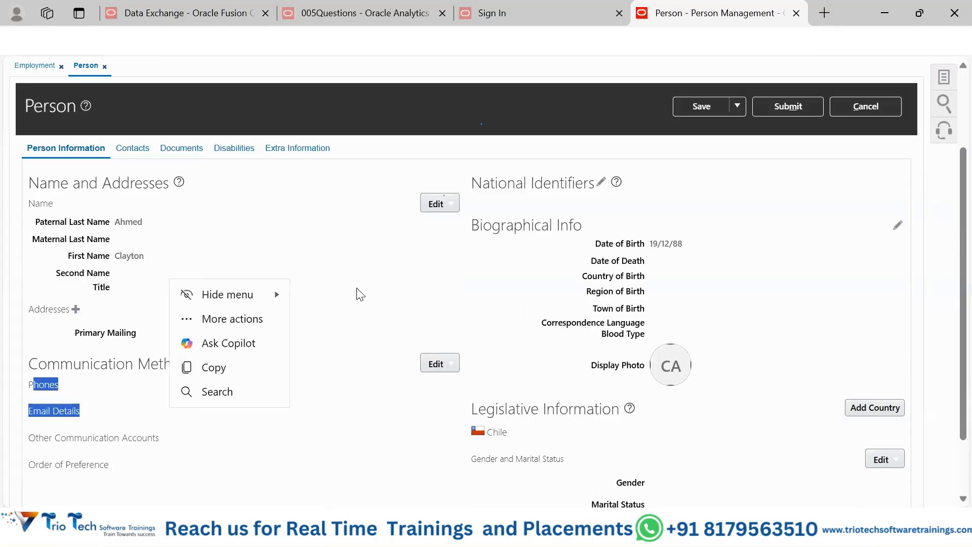
# Step: Examine the Person record's Person Information, Contacts and Documents sections, including the biographical and legislative information
pyautogui.click(797, 220)
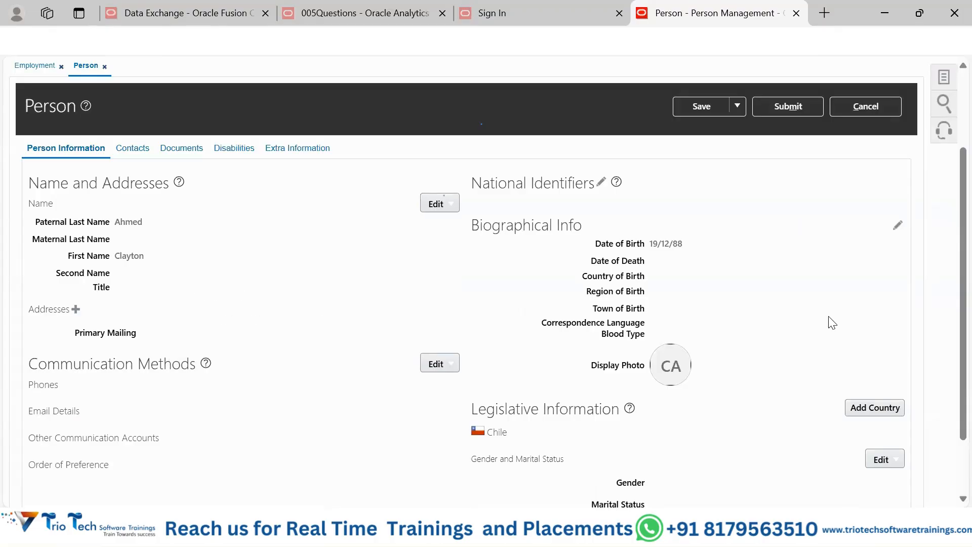
pyautogui.scroll(3, 832, 322)
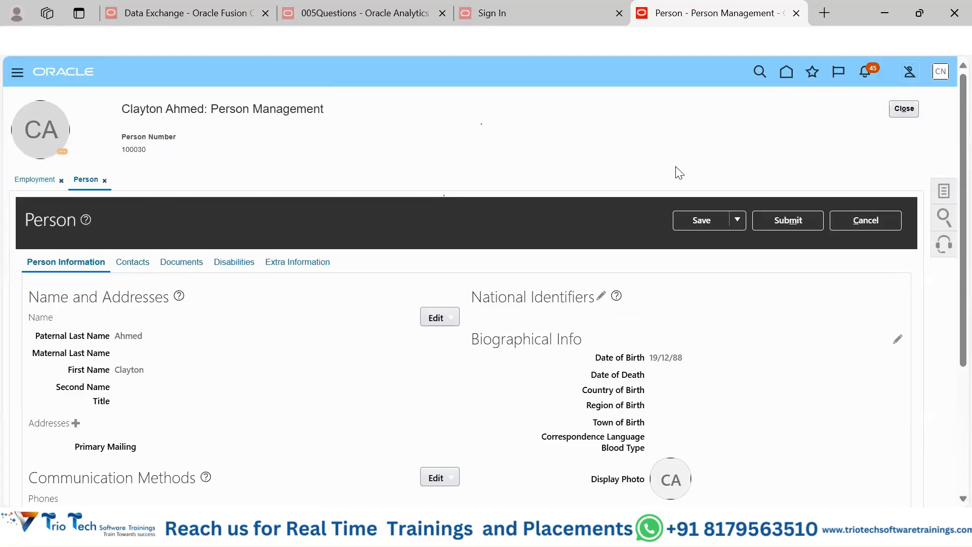
pyautogui.click(944, 194)
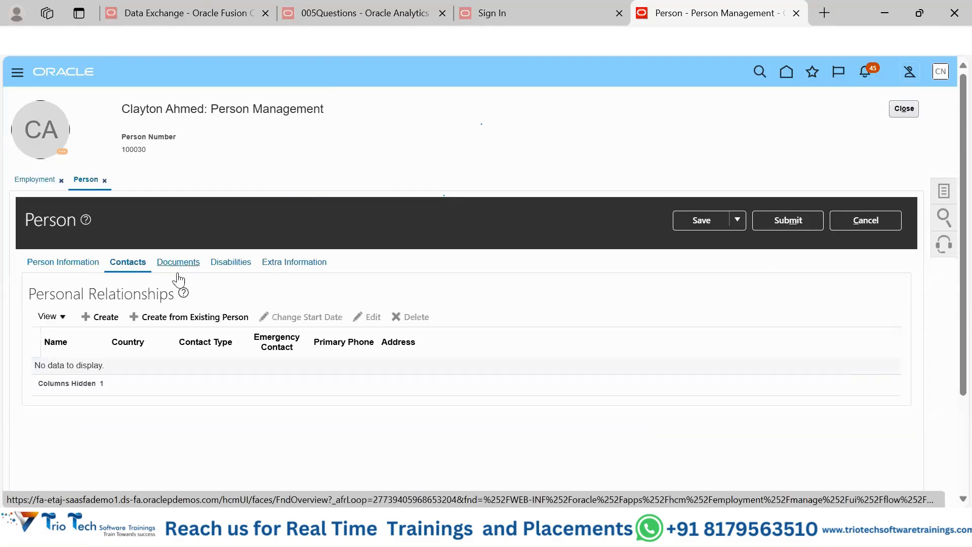
pyautogui.click(79, 267)
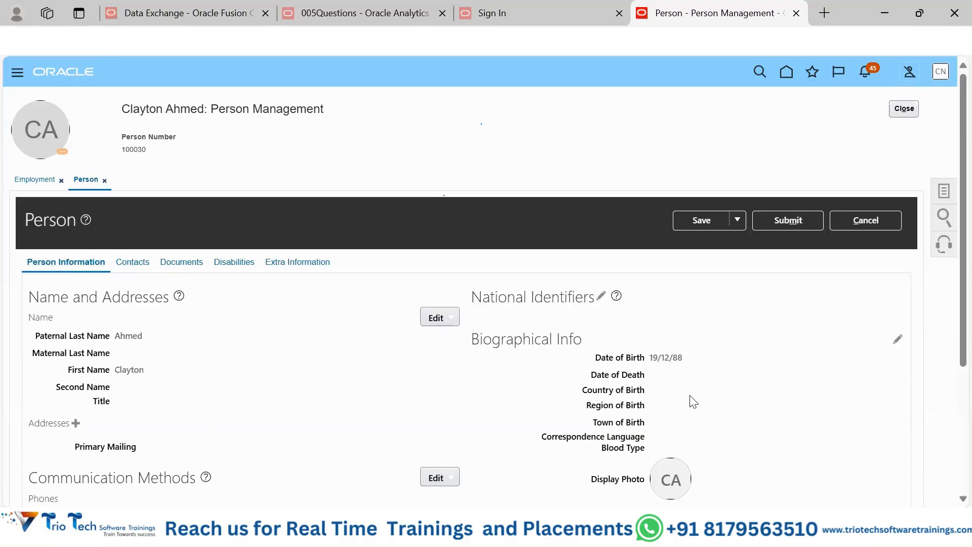
pyautogui.scroll(-3, 736, 344)
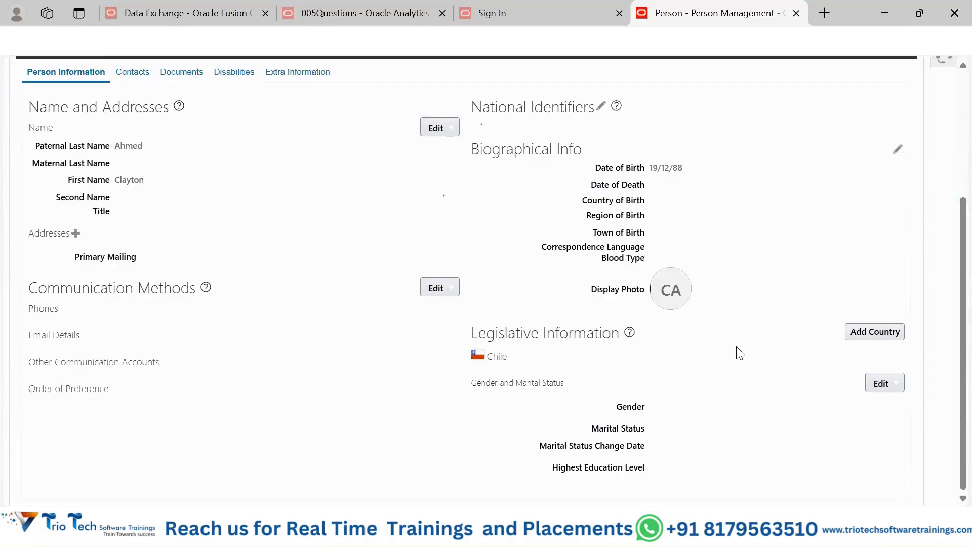
pyautogui.scroll(3, 740, 353)
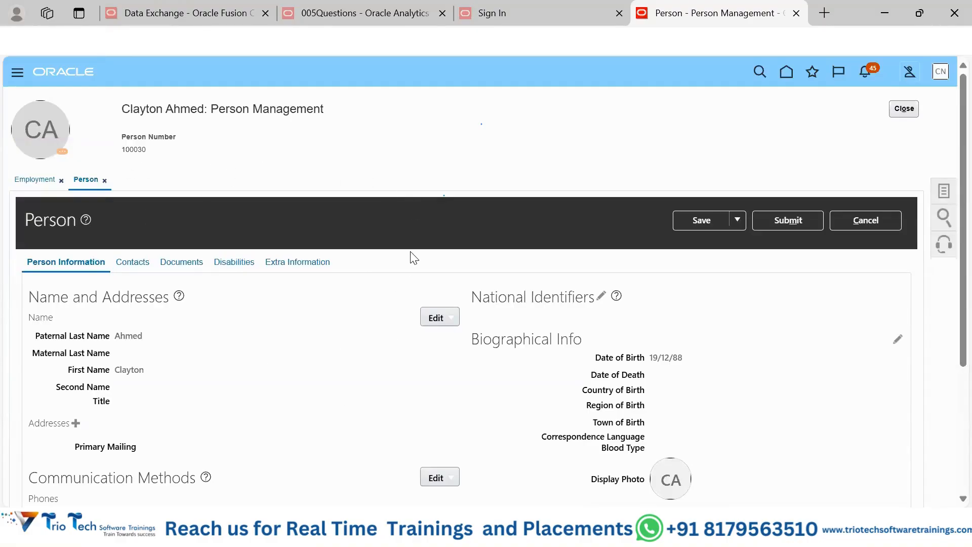
pyautogui.click(243, 267)
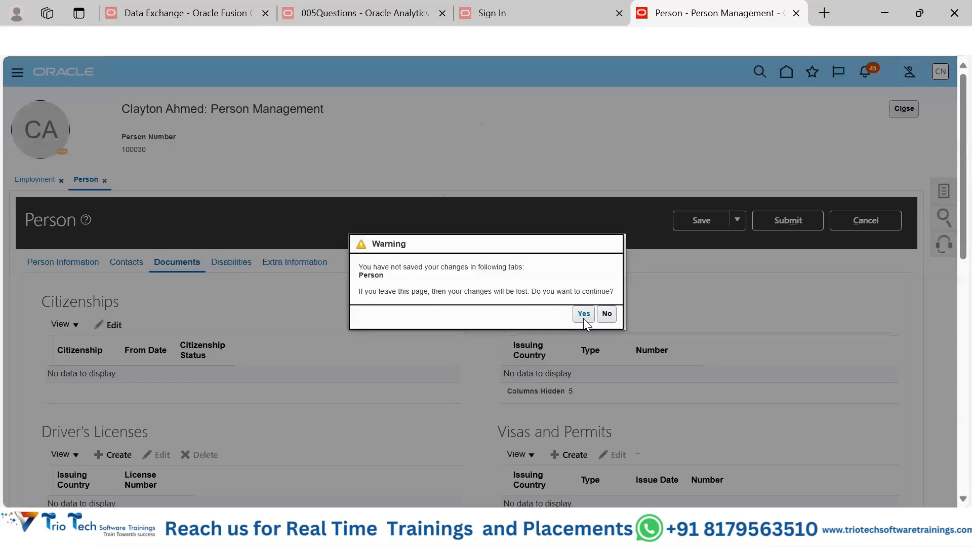
# Step: Leave the Person record without saving its changes and search Person Management by the employee's person number
pyautogui.click(583, 318)
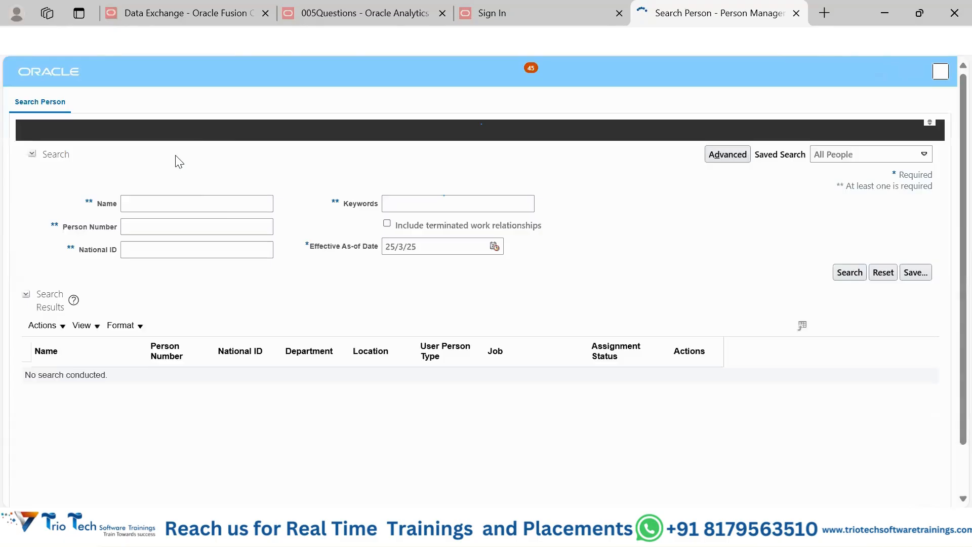
pyautogui.click(176, 252)
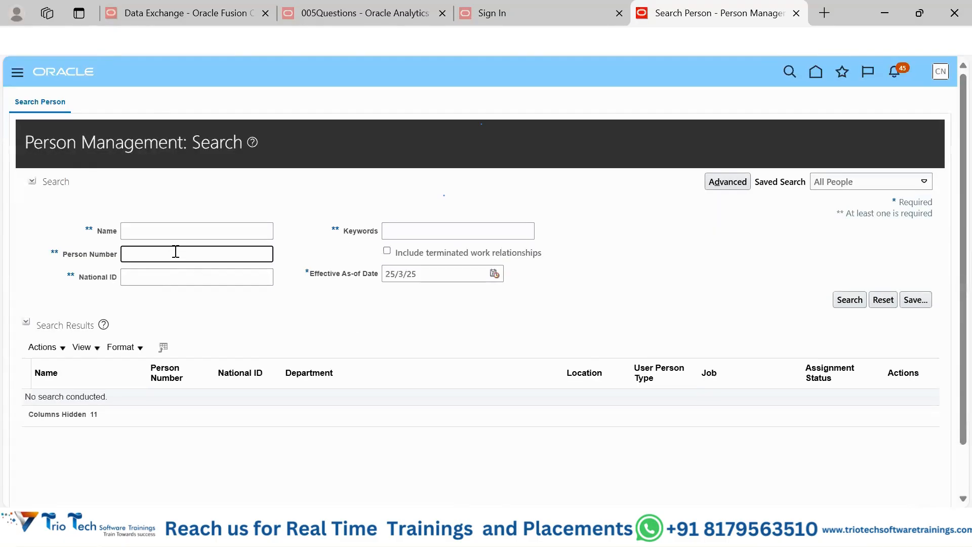
pyautogui.write('1000')
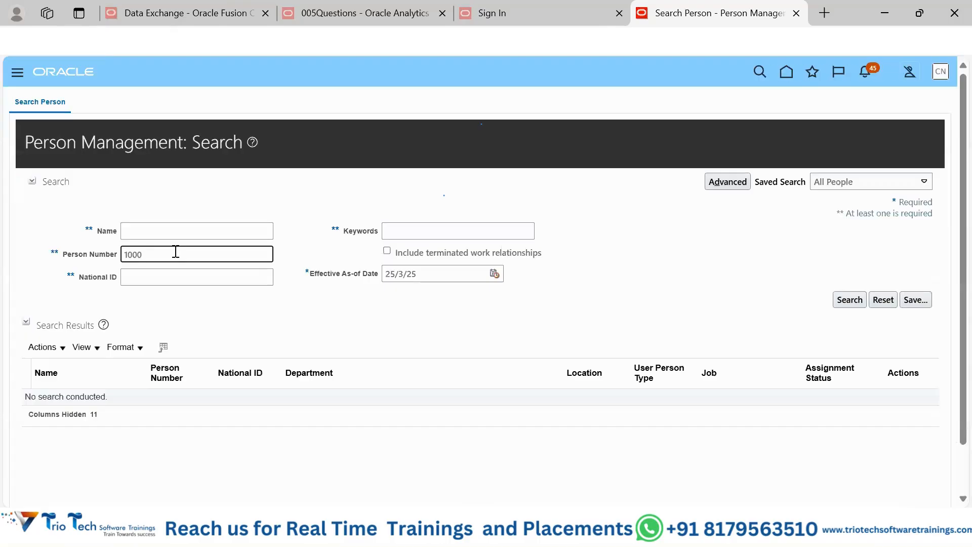
pyautogui.write('0')
pyautogui.click(849, 300)
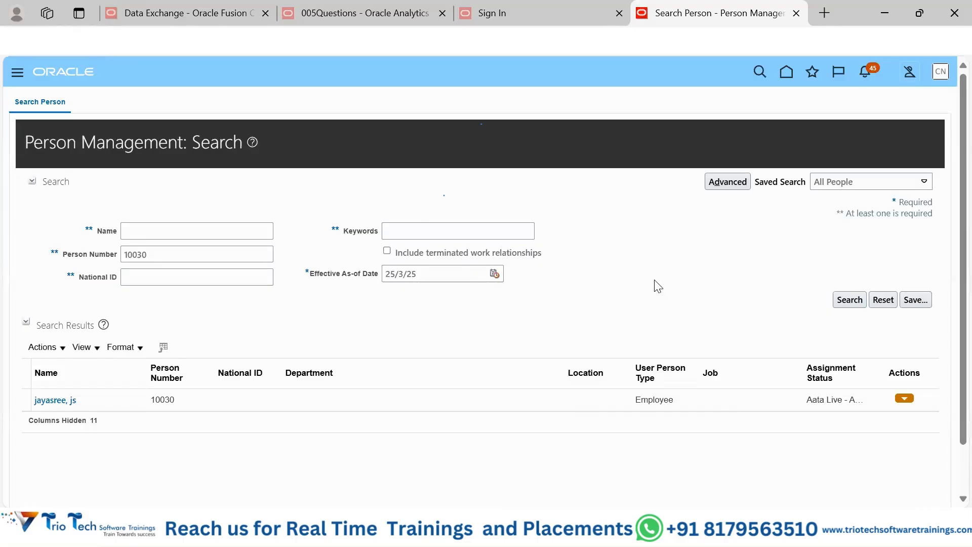
# Step: Return to the home page and open Job Families from Workforce Structures in My Client Groups
pyautogui.click(786, 74)
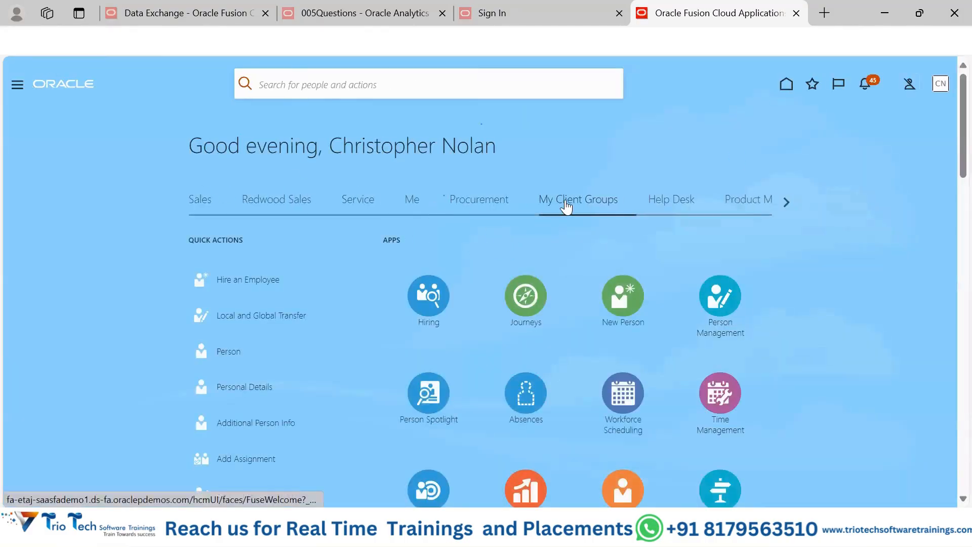
pyautogui.scroll(-3, 837, 306)
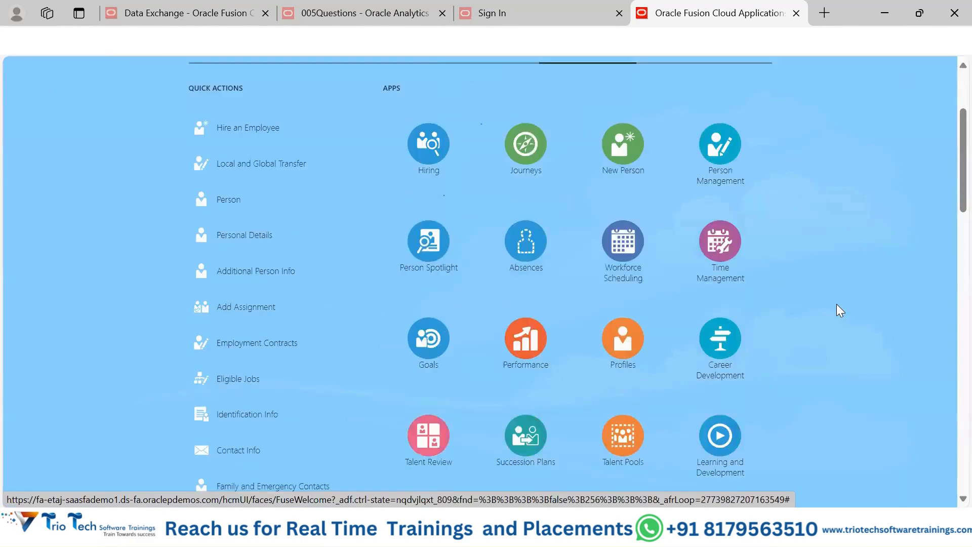
pyautogui.scroll(-3, 839, 309)
pyautogui.scroll(-2, 839, 310)
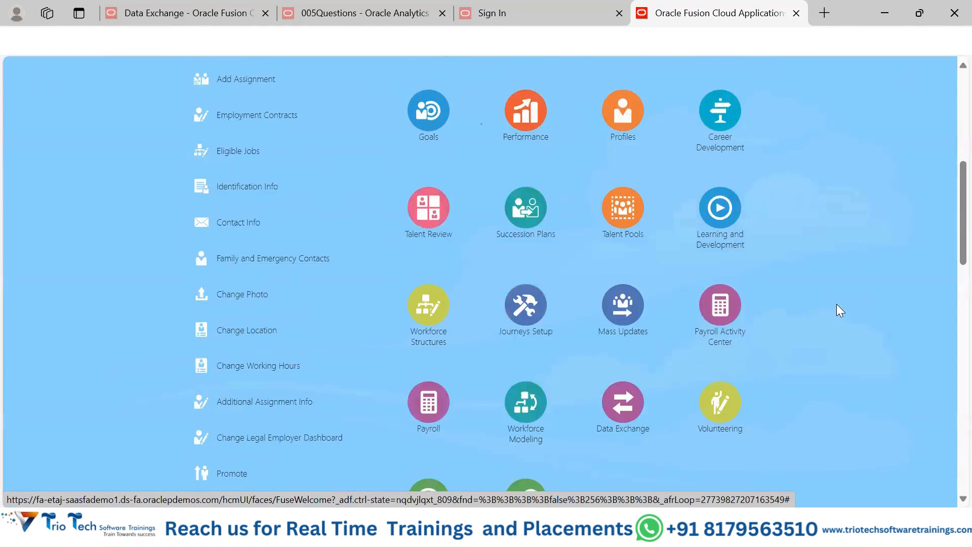
pyautogui.scroll(-2, 836, 307)
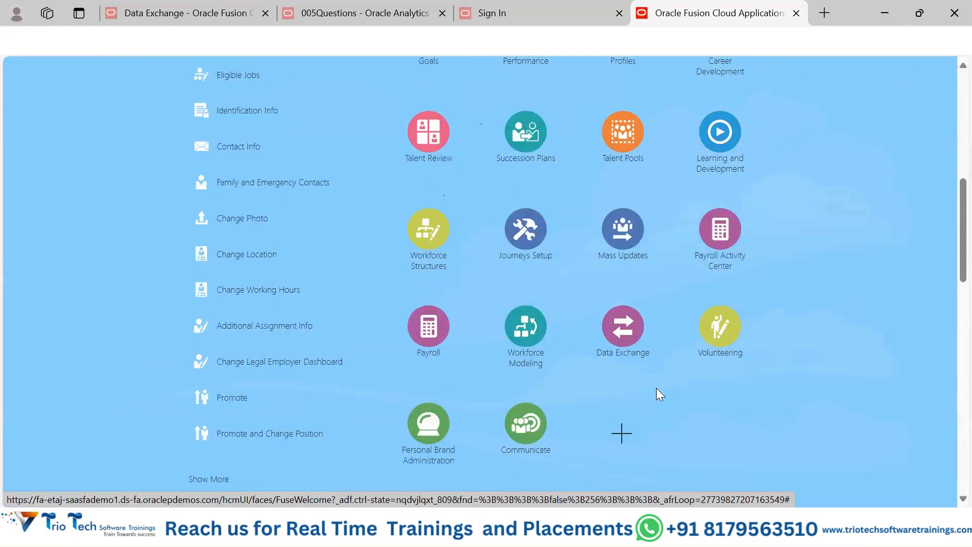
pyautogui.click(427, 238)
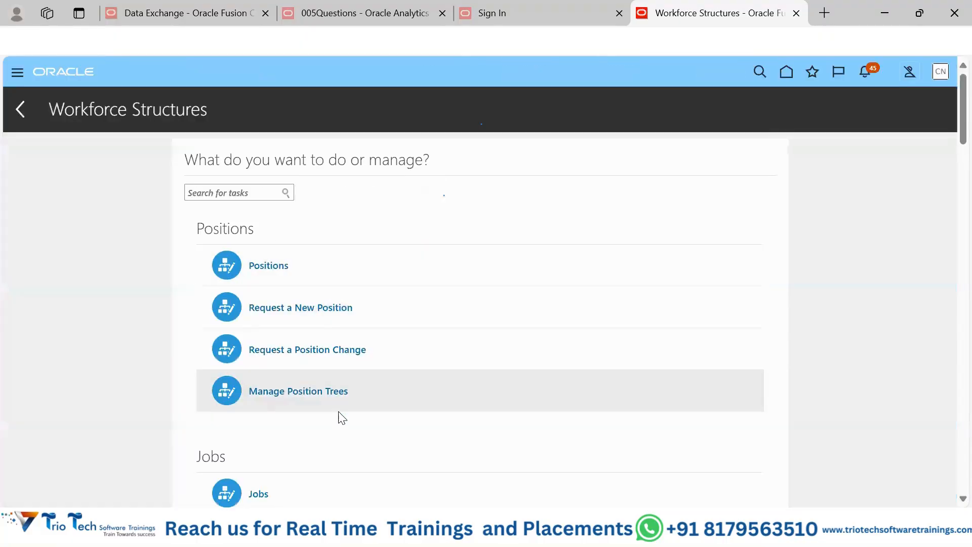
pyautogui.scroll(-3, 344, 416)
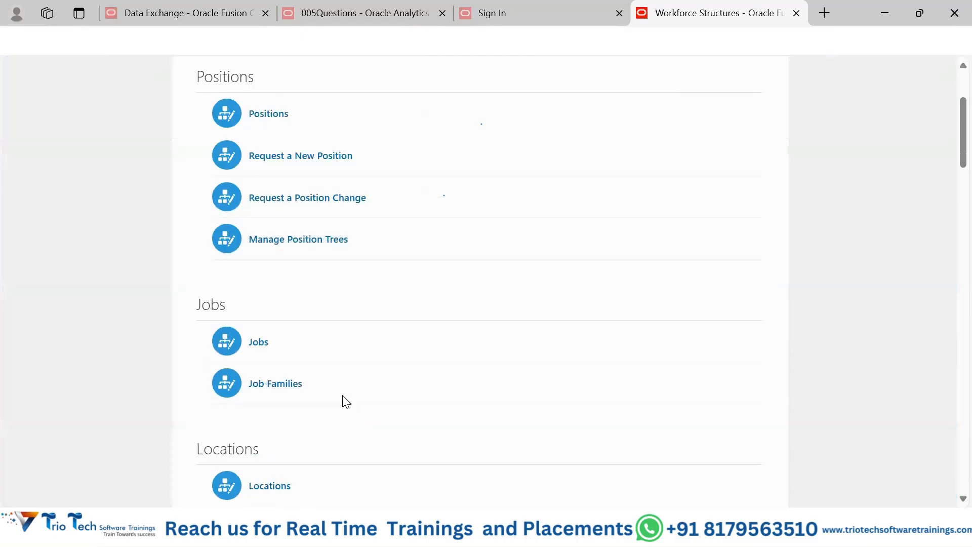
pyautogui.click(278, 385)
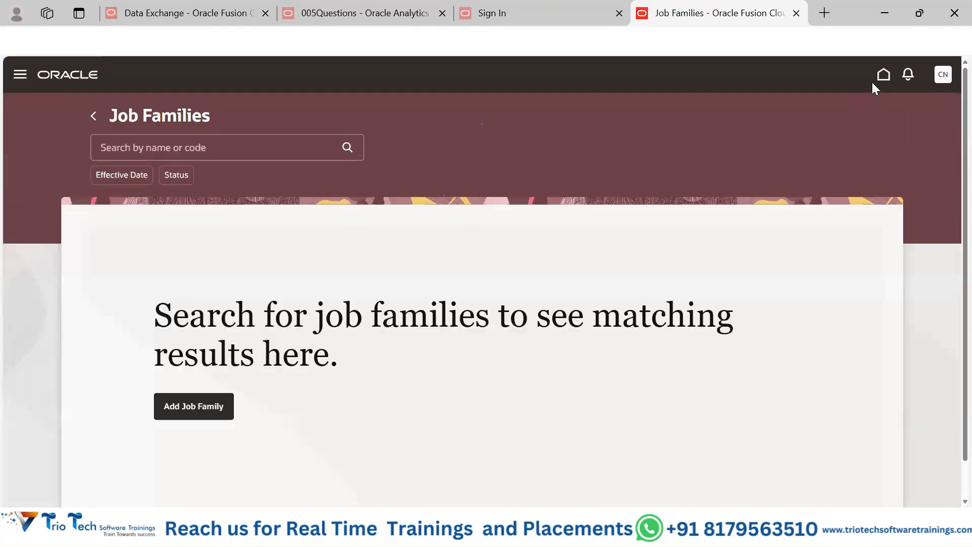
# Step: Return to the home page and examine the Navigator's groups, including the apps listed under My Client Groups
pyautogui.click(878, 78)
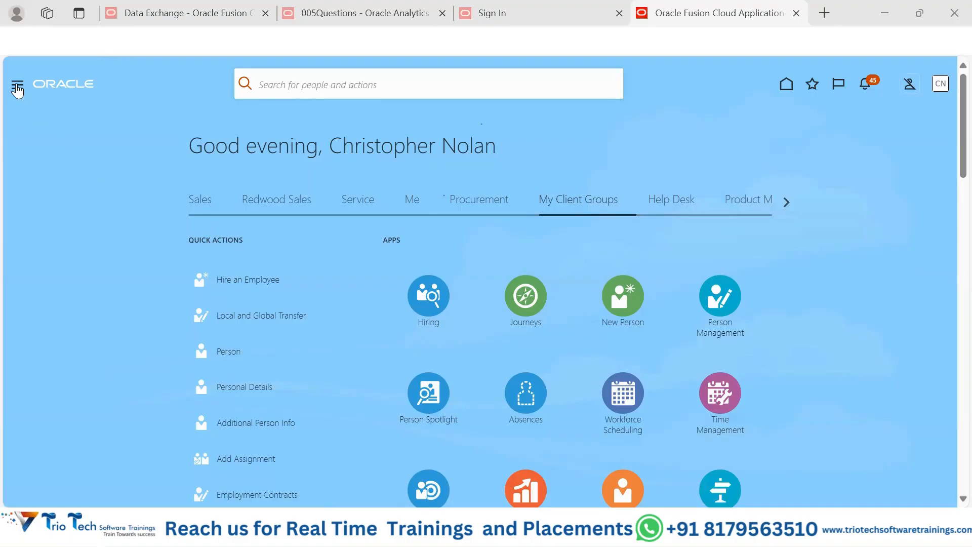
pyautogui.click(17, 87)
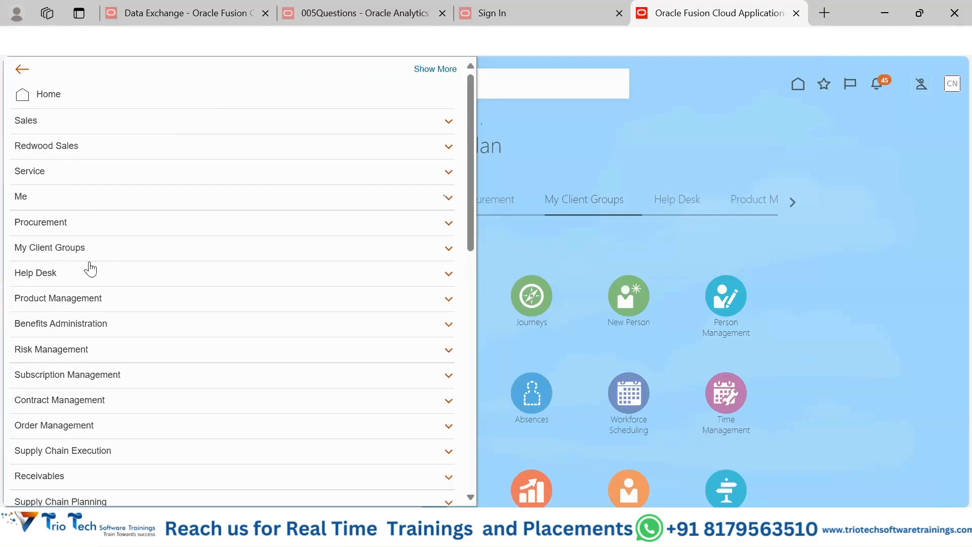
pyautogui.click(905, 328)
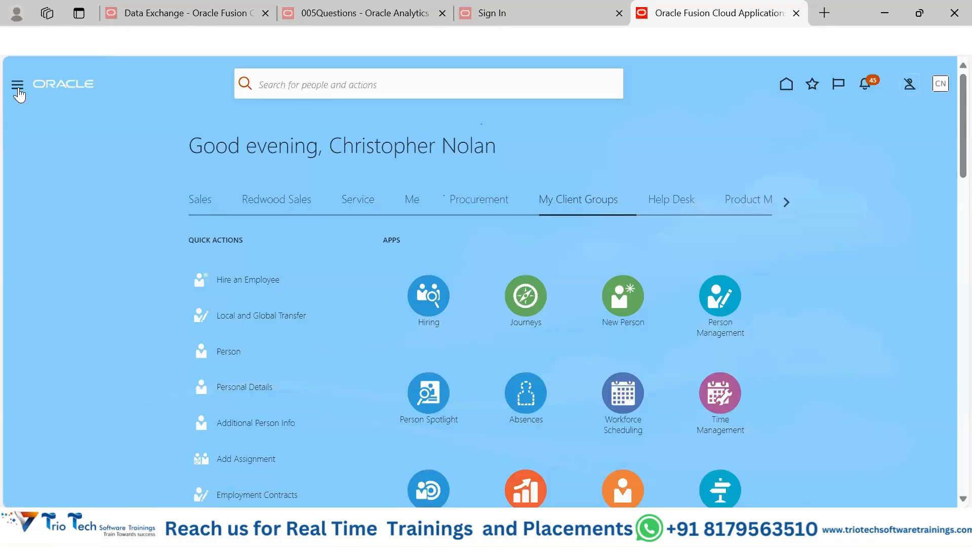
pyautogui.click(17, 86)
pyautogui.click(116, 254)
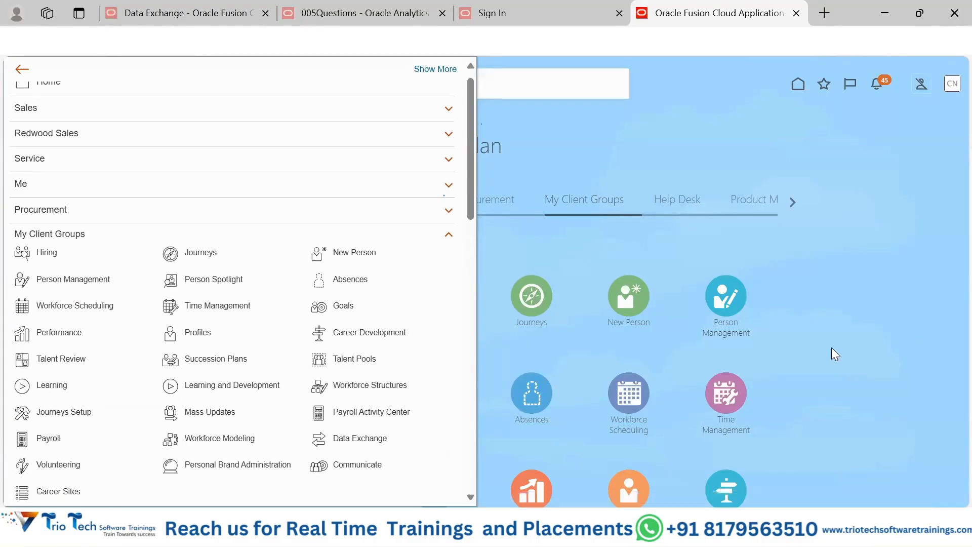
pyautogui.click(631, 239)
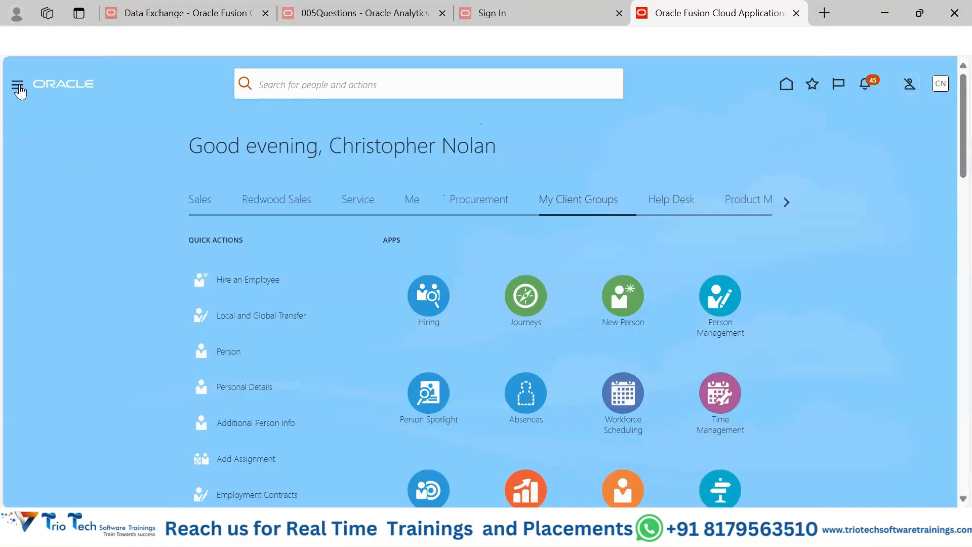
pyautogui.click(17, 85)
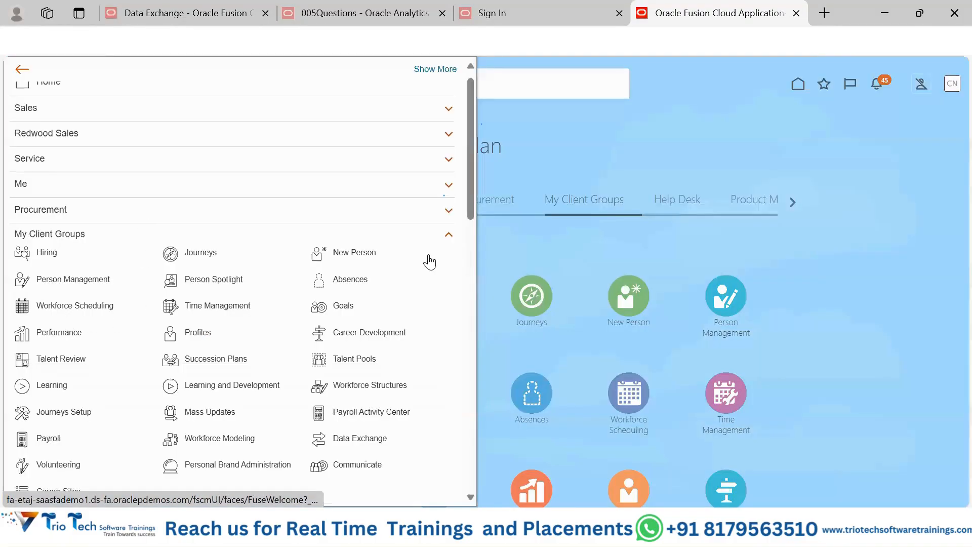
pyautogui.click(448, 233)
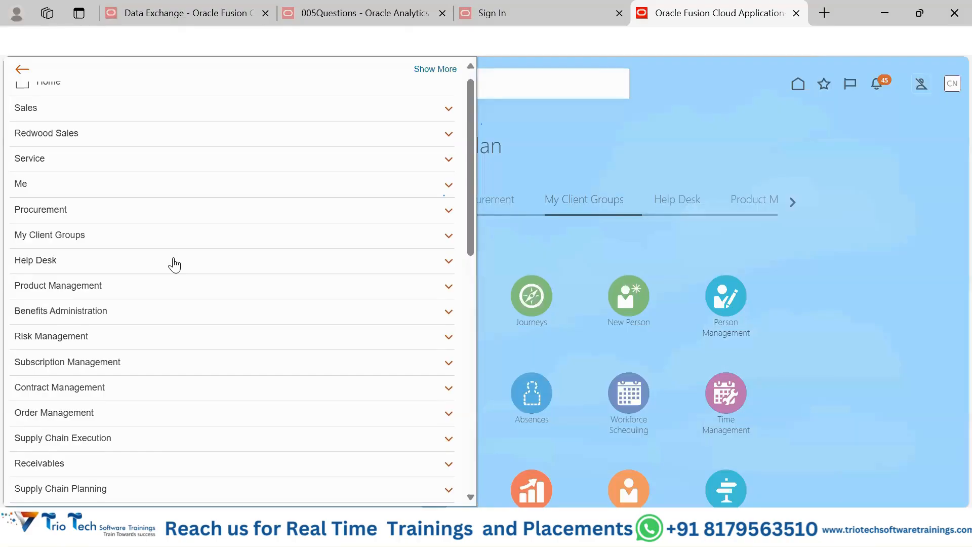
pyautogui.click(505, 199)
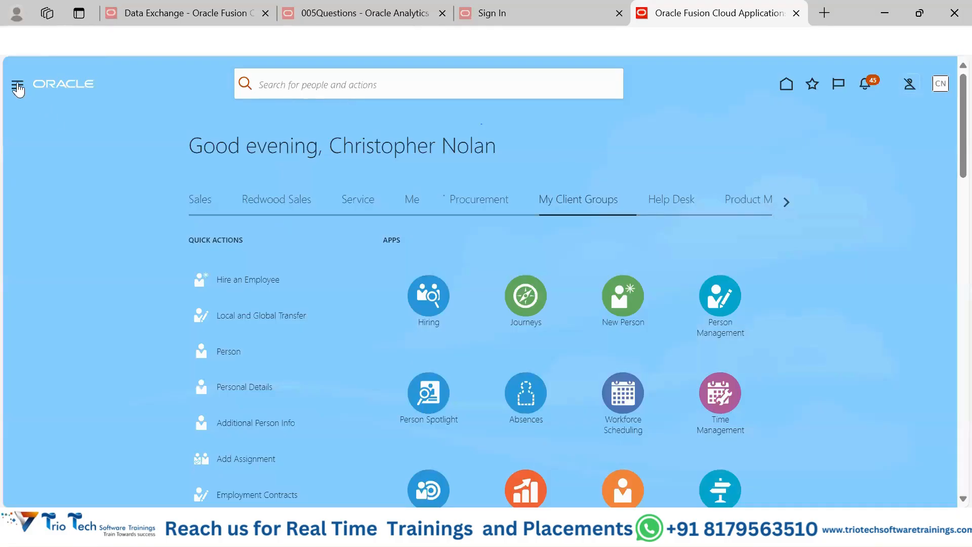
# Step: Open the Security Console from the Navigator's Tools group
pyautogui.click(17, 85)
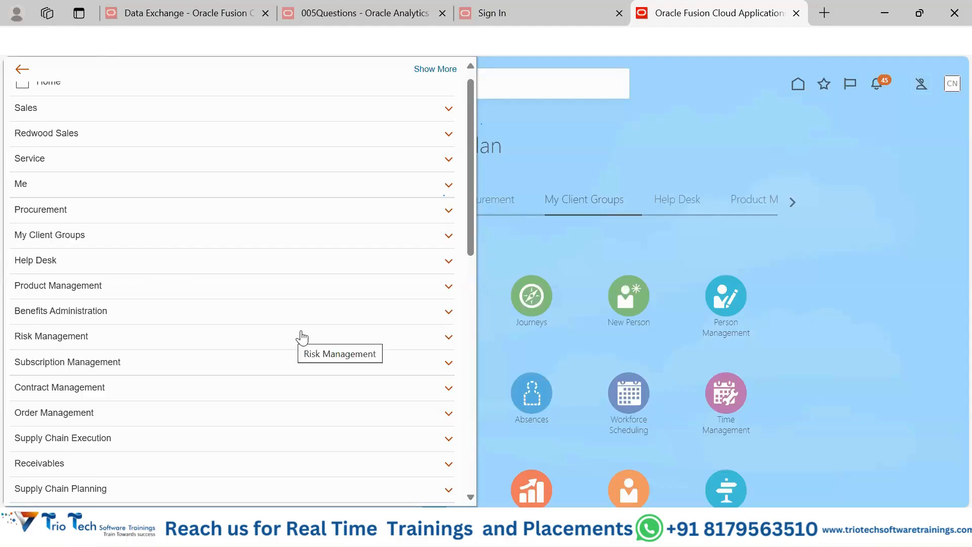
pyautogui.scroll(-4, 302, 337)
pyautogui.scroll(-3, 303, 336)
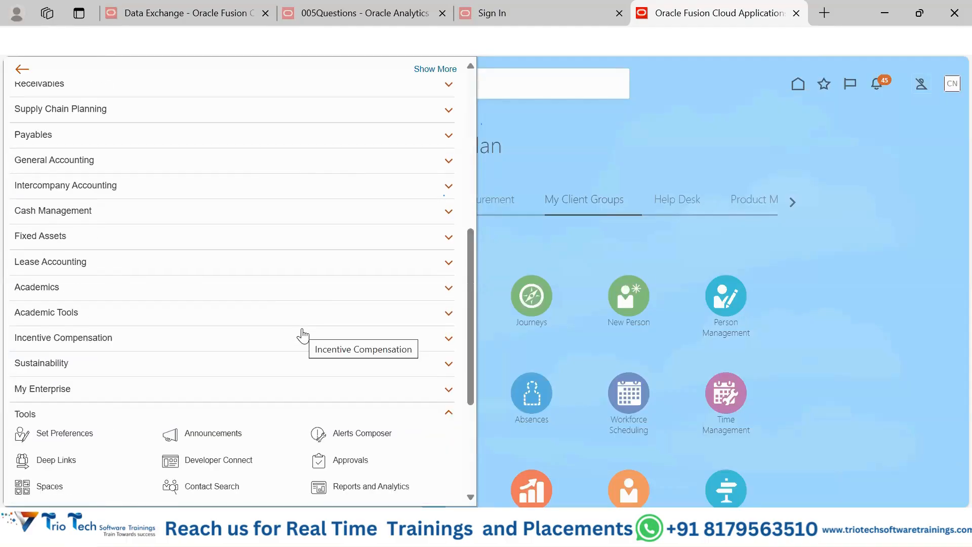
pyautogui.scroll(-3, 302, 335)
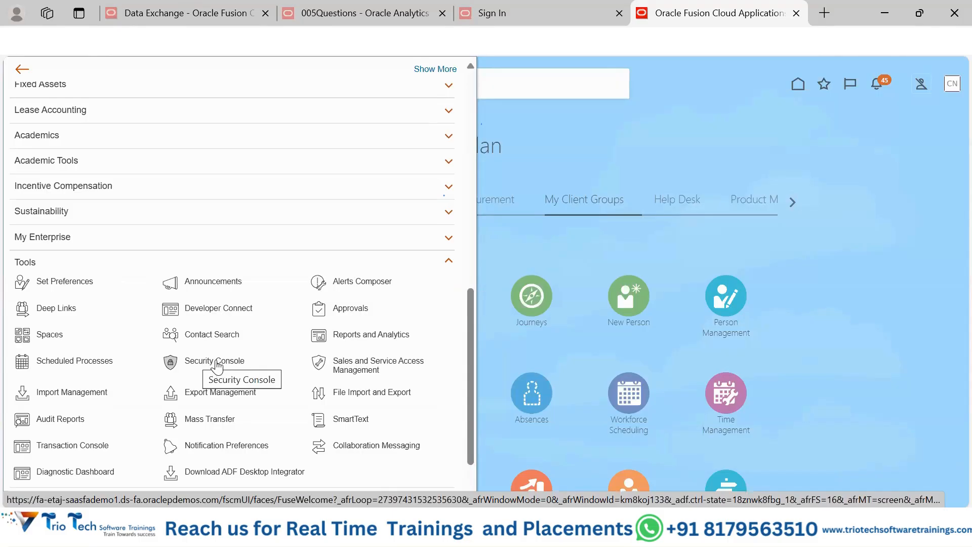
pyautogui.moveTo(663, 529)
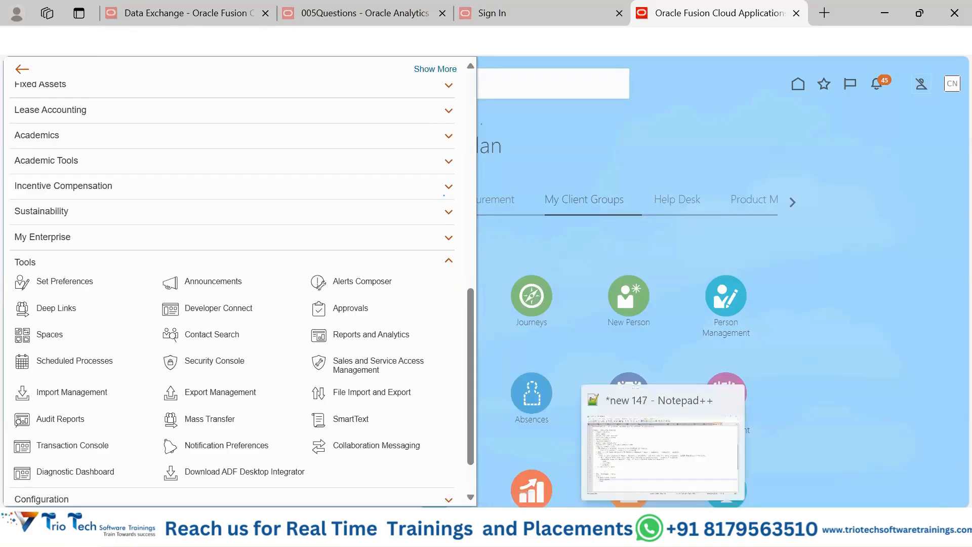
pyautogui.click(207, 363)
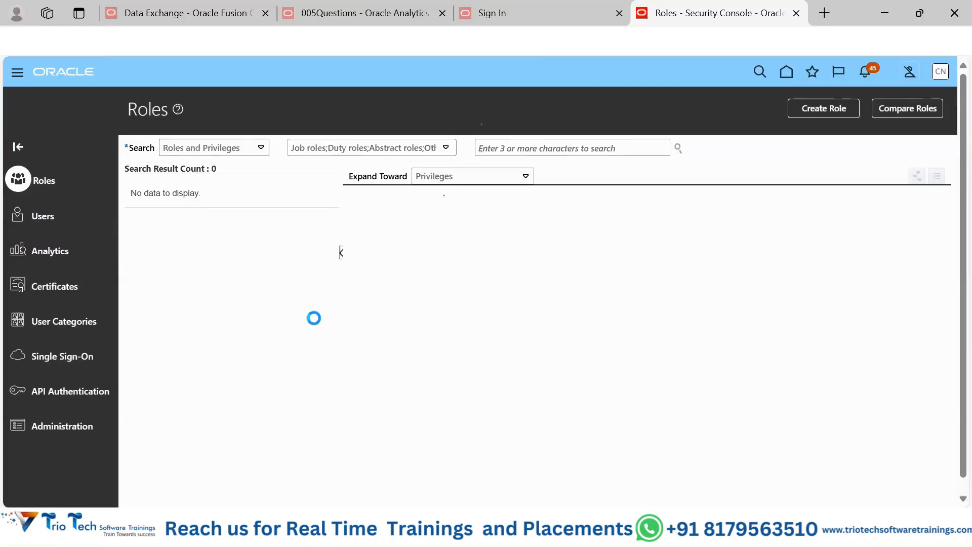
# Step: Show the Security Console's user accounts and search them by a partial user name
pyautogui.click(31, 216)
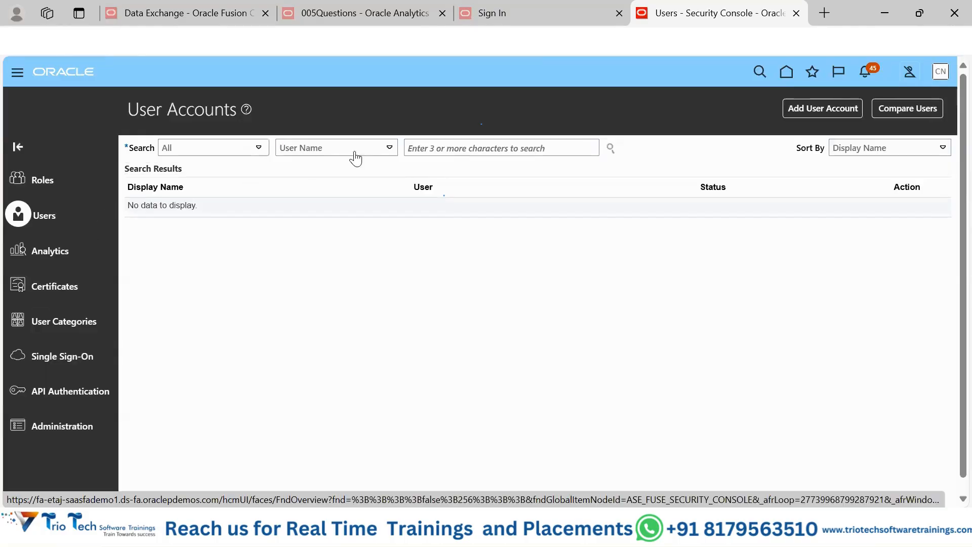
pyautogui.click(447, 148)
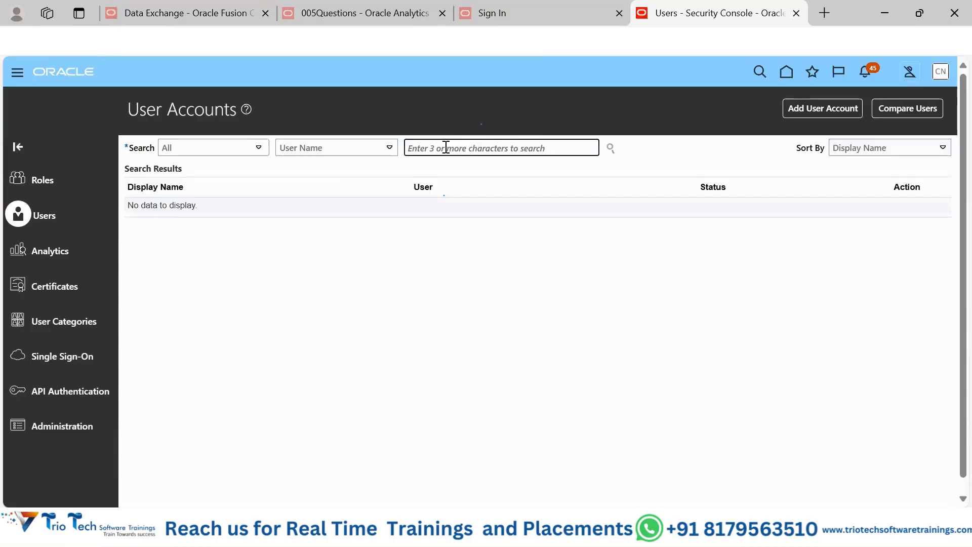
pyautogui.write('sam')
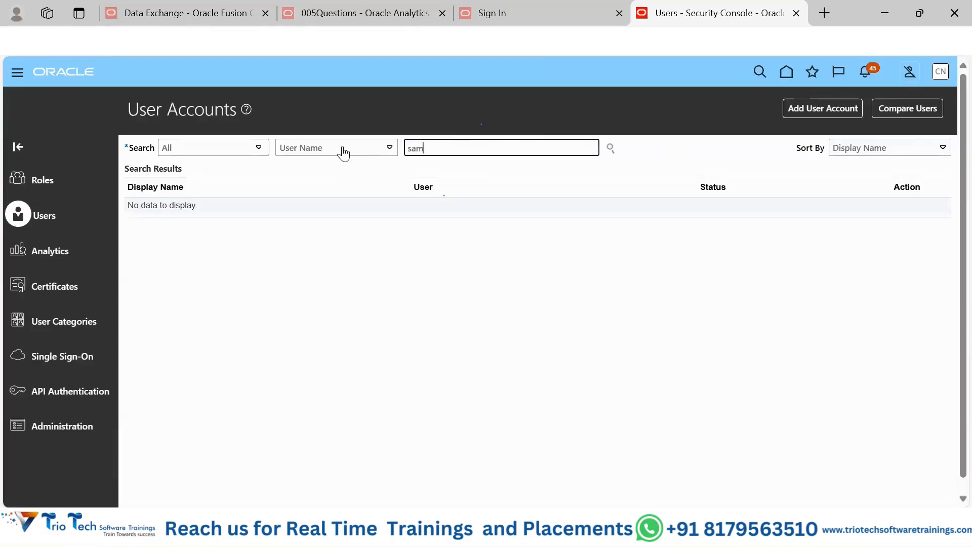
pyautogui.press('Return')
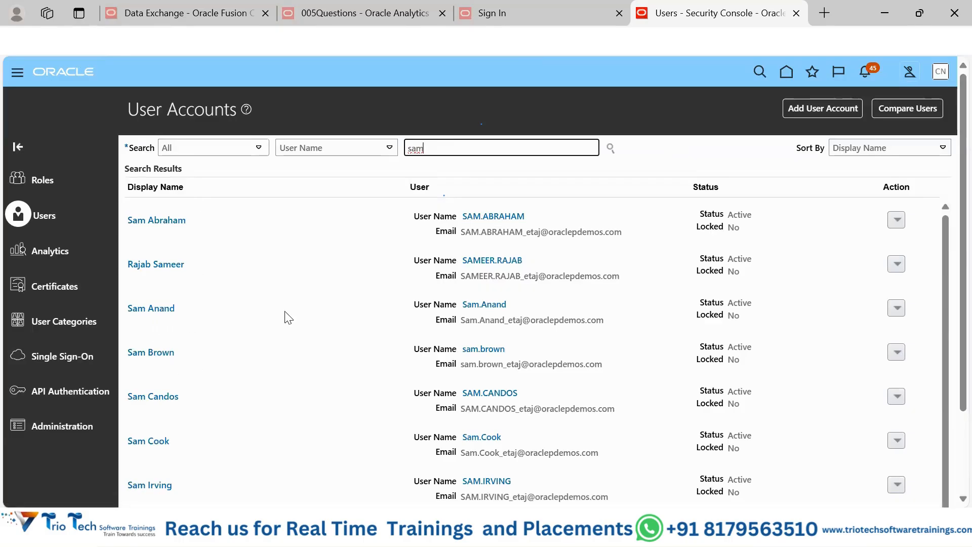
# Step: Open the third user account in the search results and examine its user name, email, party number and full list of assigned roles
pyautogui.click(146, 309)
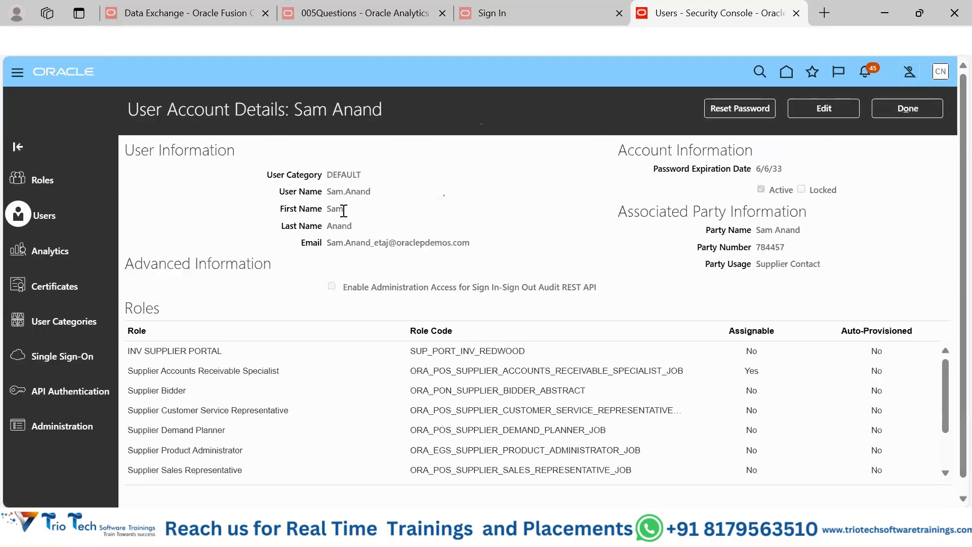
pyautogui.moveTo(326, 191); pyautogui.dragTo(387, 194)
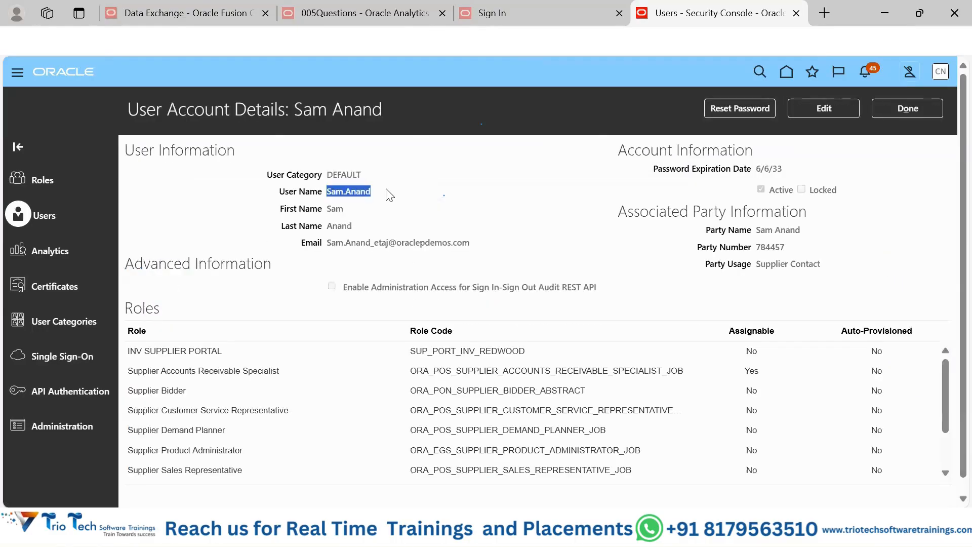
pyautogui.click(334, 216)
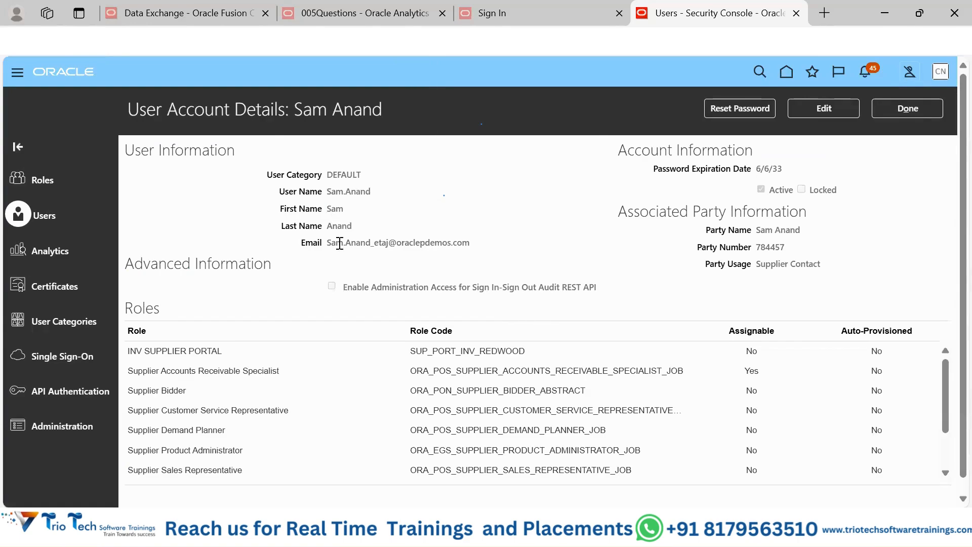
pyautogui.moveTo(331, 243); pyautogui.dragTo(452, 241)
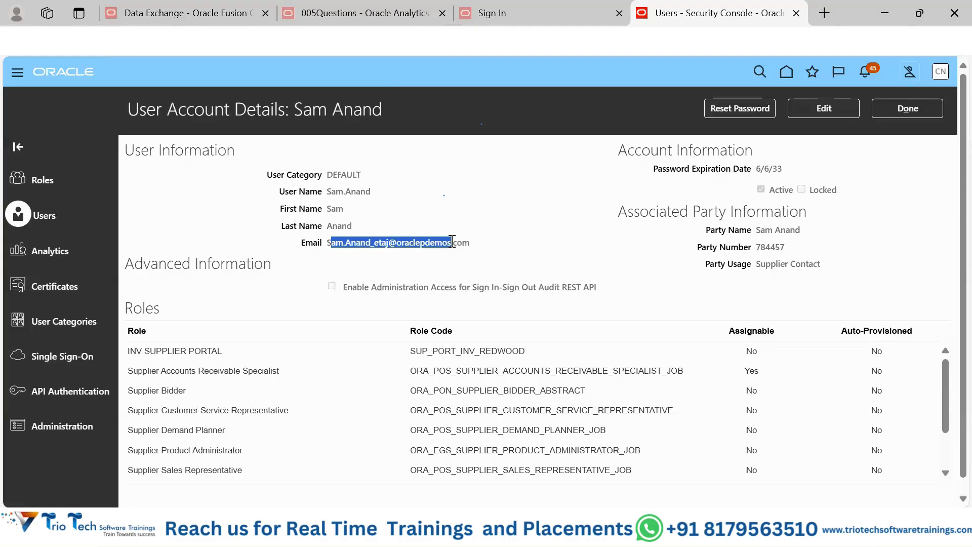
pyautogui.doubleClick(777, 247)
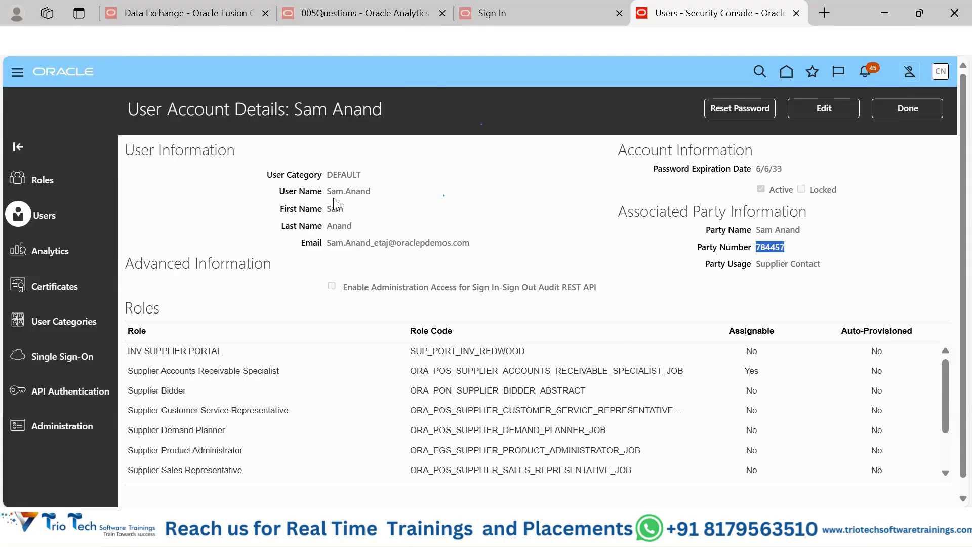
pyautogui.moveTo(365, 191); pyautogui.dragTo(331, 192)
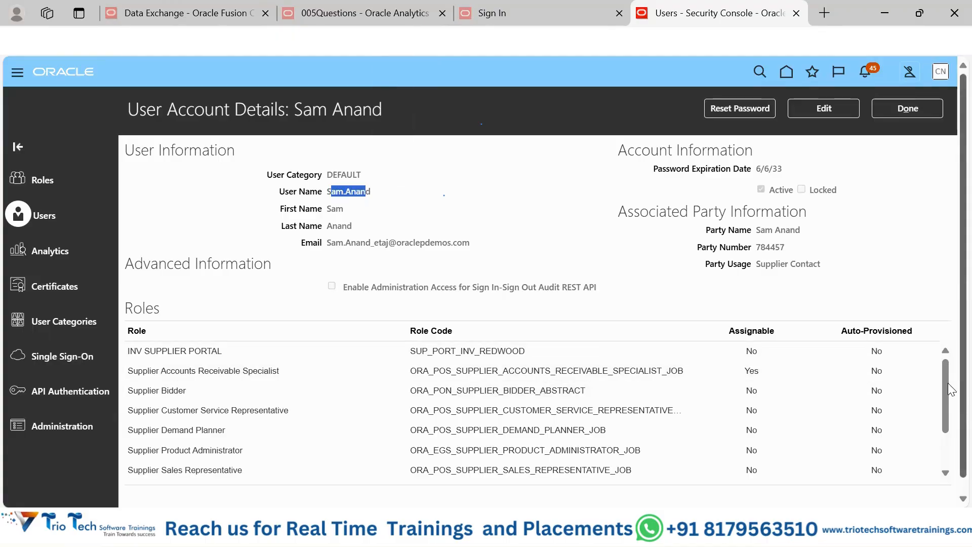
pyautogui.moveTo(948, 384); pyautogui.dragTo(942, 406)
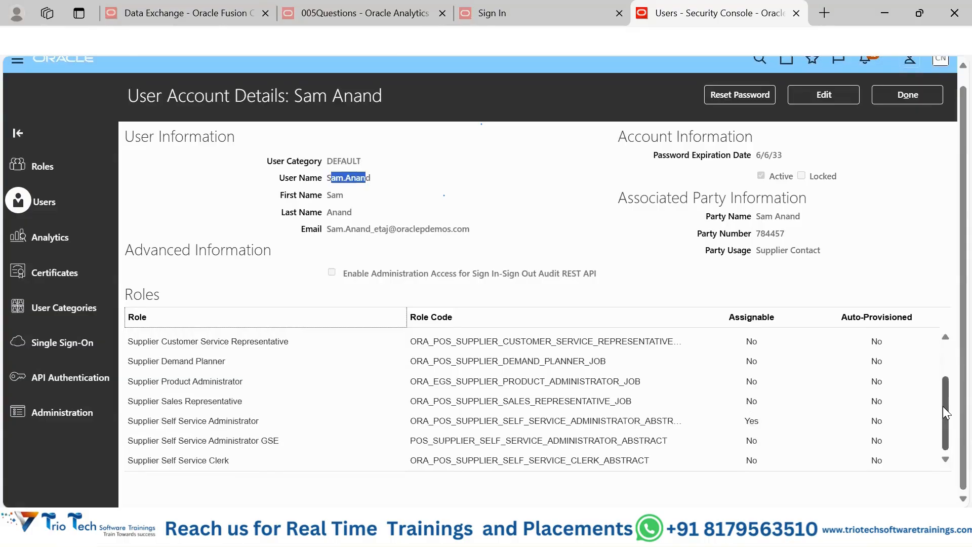
pyautogui.moveTo(944, 405); pyautogui.dragTo(949, 358)
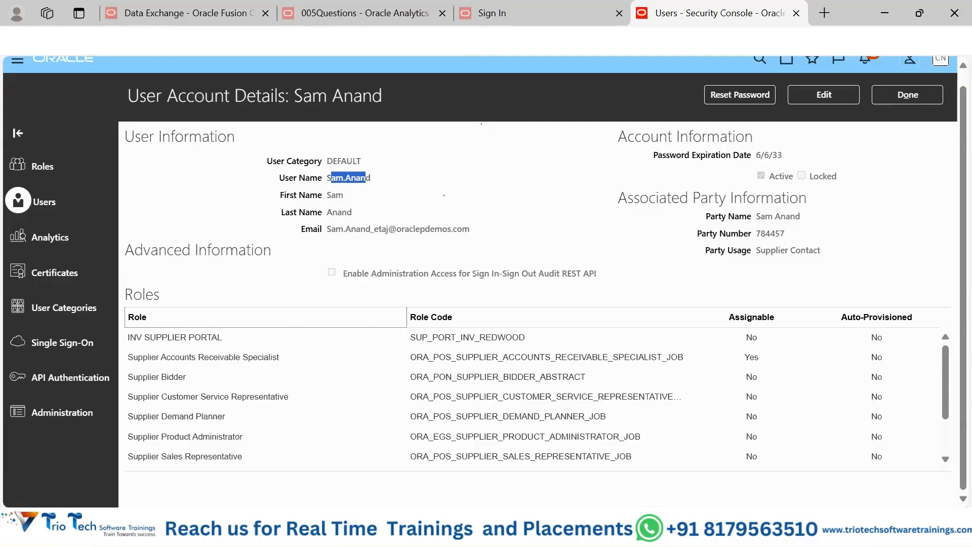
# Step: Open the Fusion application's address in a second browser tab and stay on its Welcome page
pyautogui.click(384, 40)
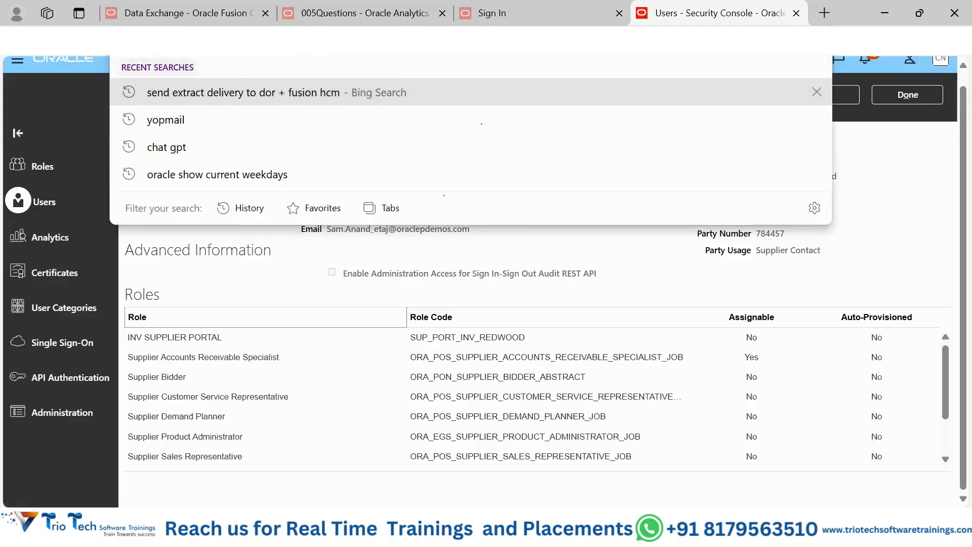
pyautogui.hotkey('ctrl', 't')
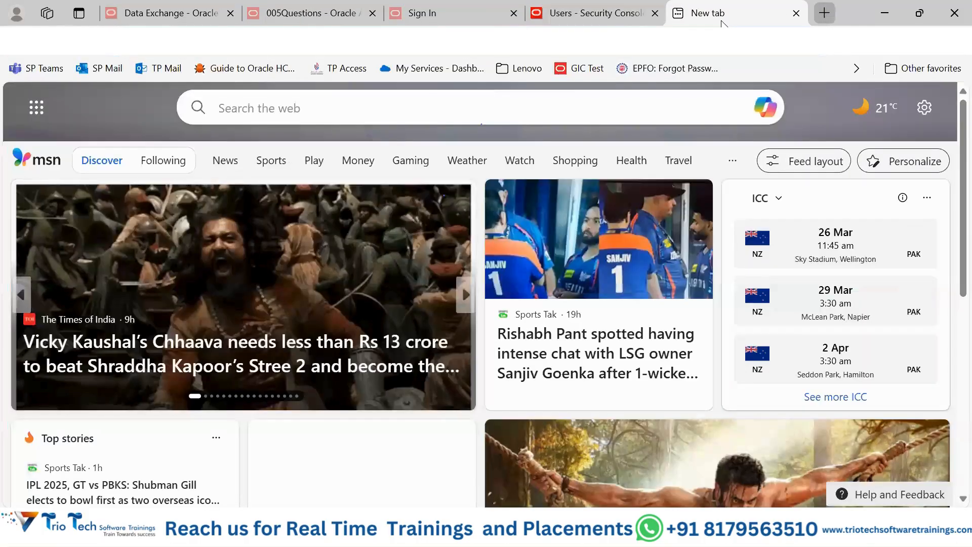
pyautogui.write('https://fa-etaj-saasfademo1.ds-fa.oraclepdemos.com')
pyautogui.press('Return')
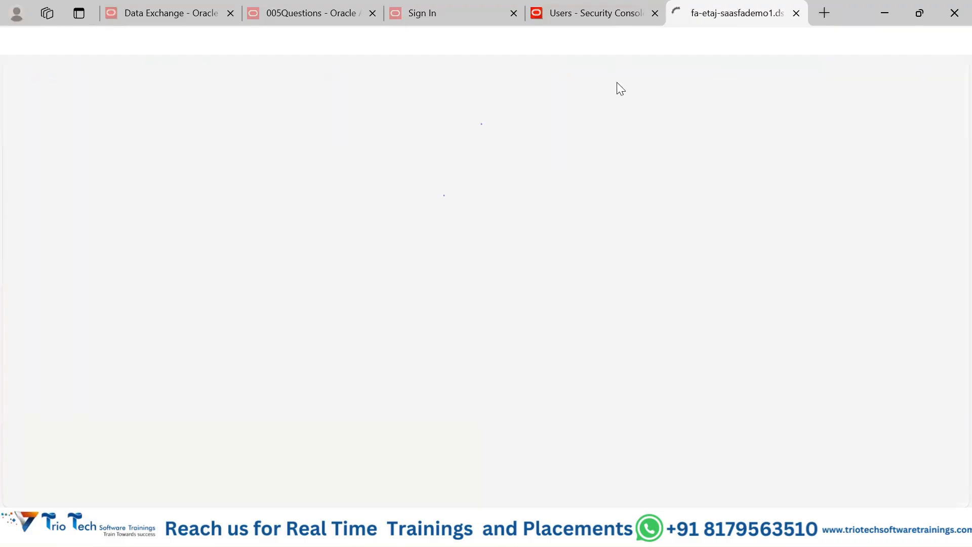
pyautogui.click(631, 22)
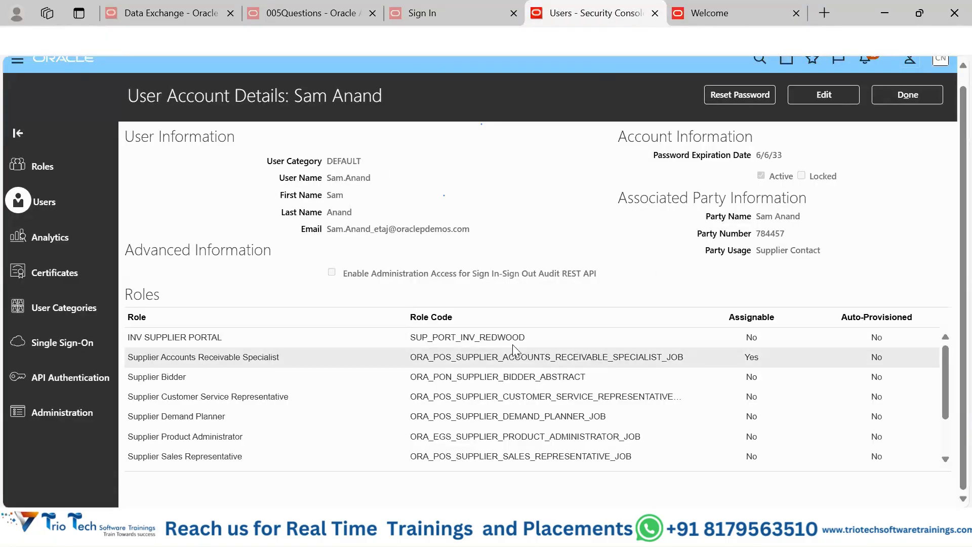
pyautogui.click(719, 13)
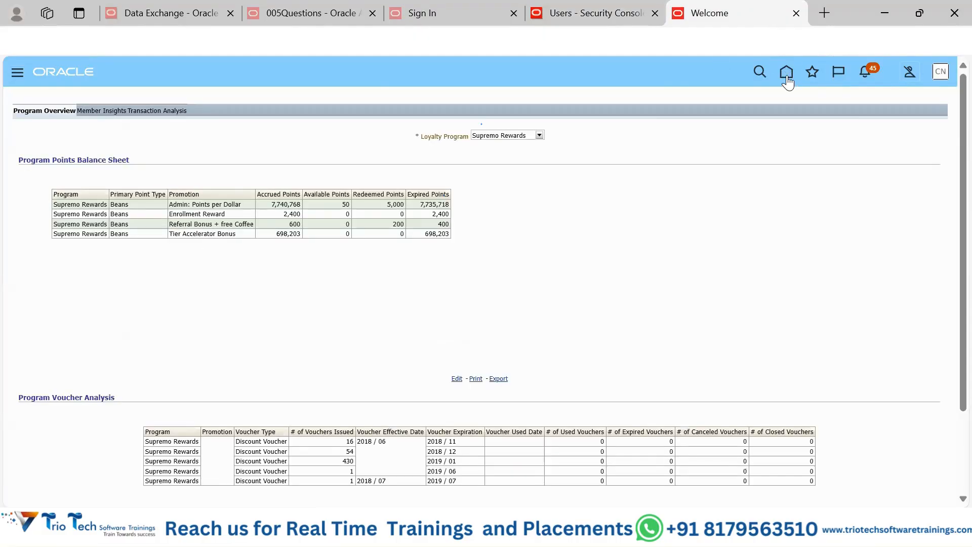
pyautogui.click(786, 74)
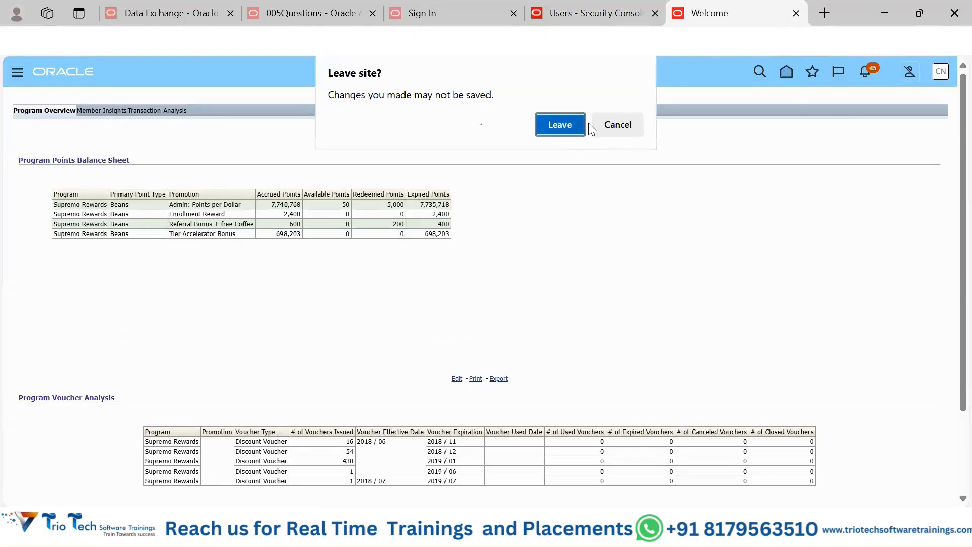
pyautogui.click(620, 124)
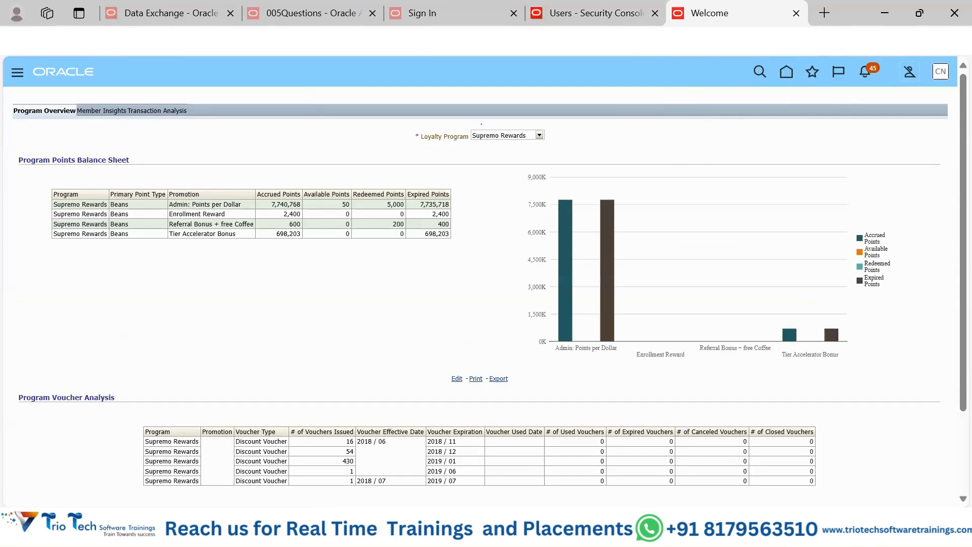
# Step: Switch to the Opera browser, load fa-etaj-saasfademo1.ds-fa.oraclepdemos.com/ in a new tab to view its sign-in page, and close that tab
pyautogui.click(146, 42)
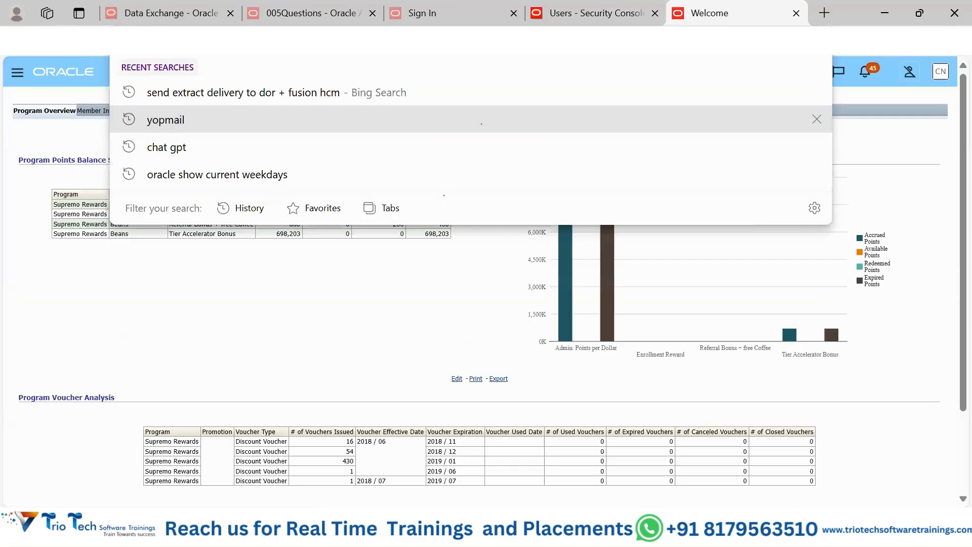
pyautogui.moveTo(464, 529)
pyautogui.click(436, 470)
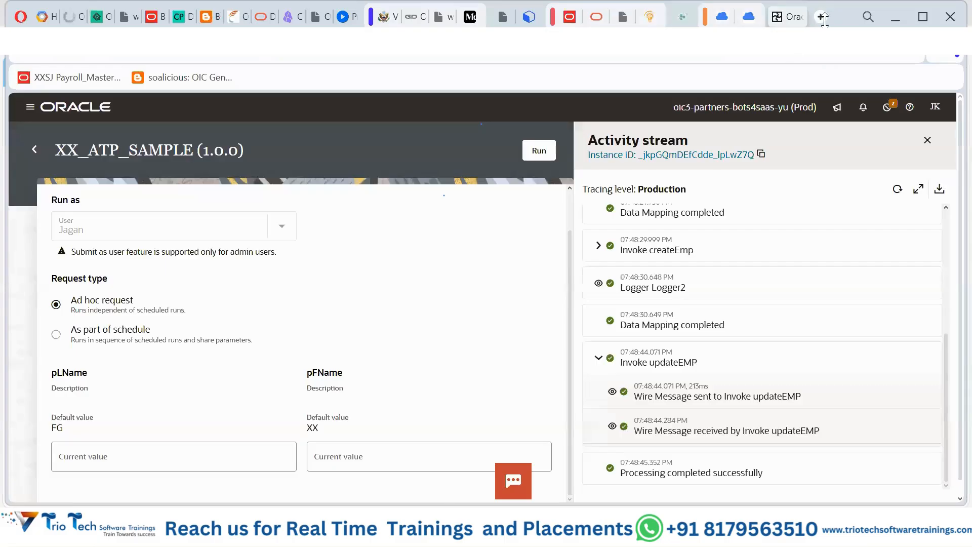
pyautogui.click(823, 20)
pyautogui.write('https://fa-etaj-saasfademo1.ds-fa.oraclepdemos.com/f')
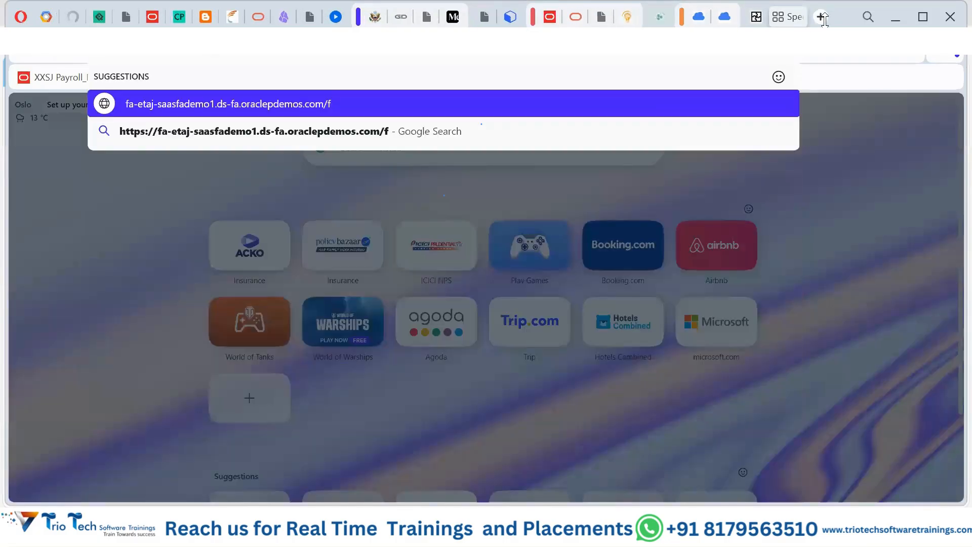
pyautogui.press('Return')
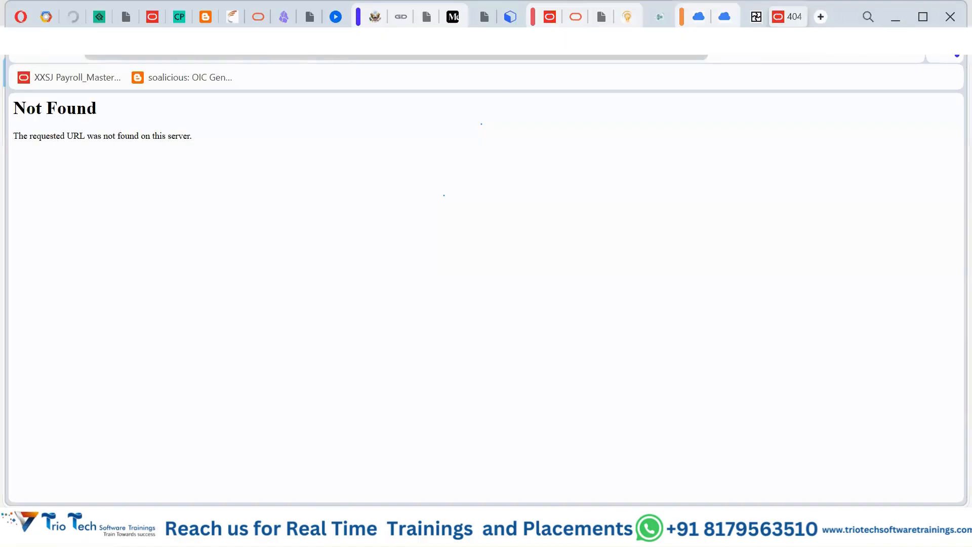
pyautogui.press('BackSpace')
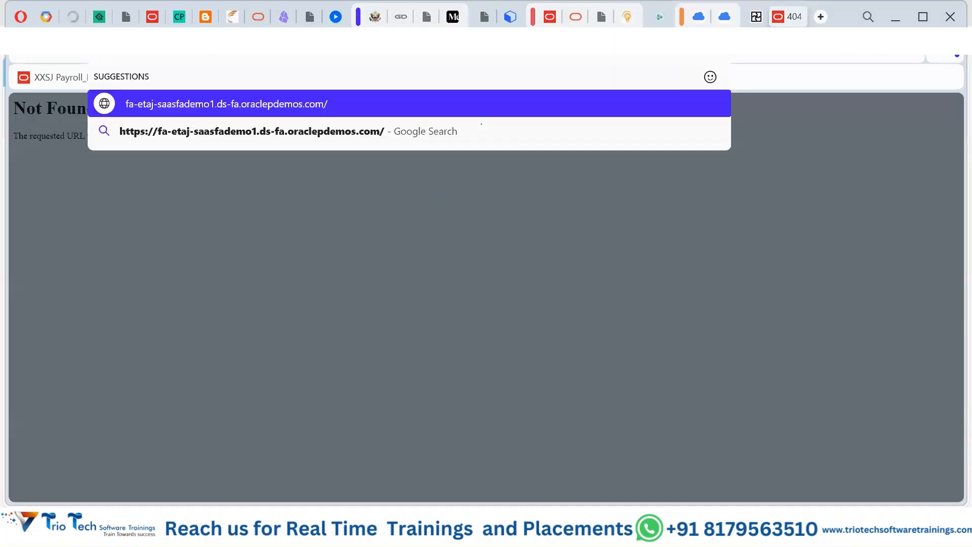
pyautogui.press('Return')
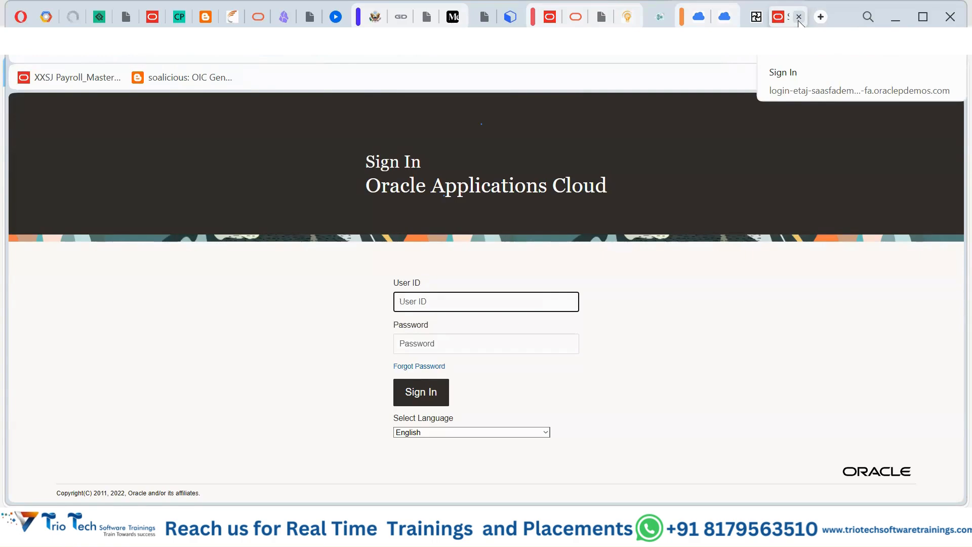
pyautogui.click(798, 19)
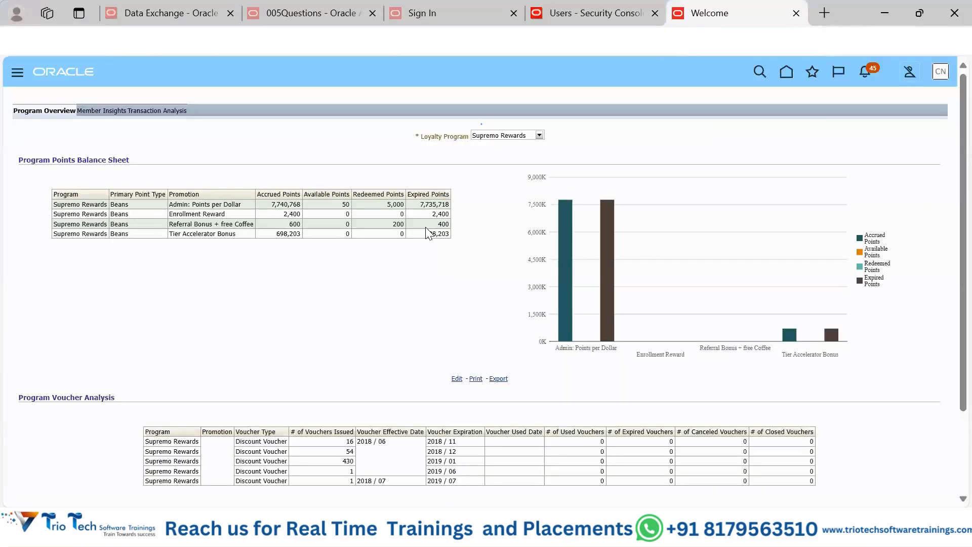
pyautogui.click(655, 22)
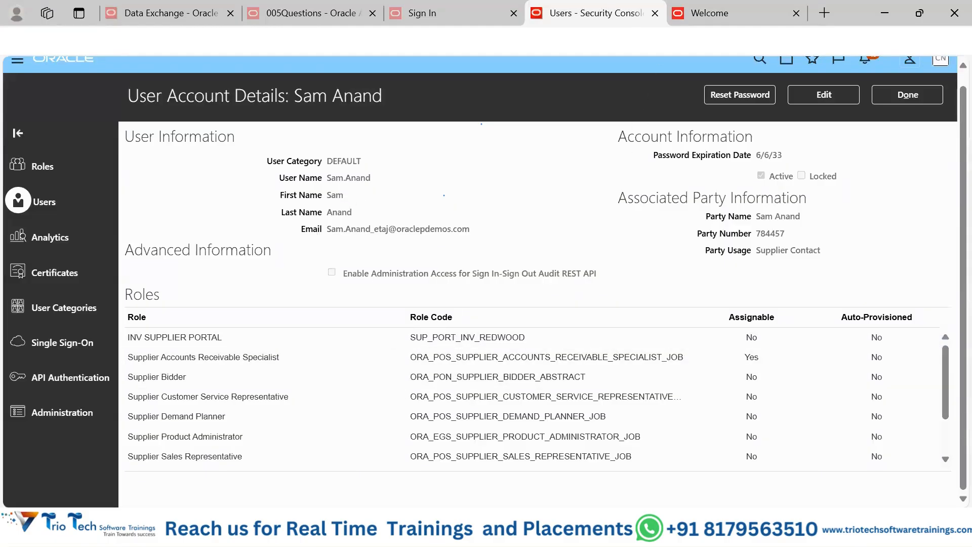
pyautogui.click(715, 25)
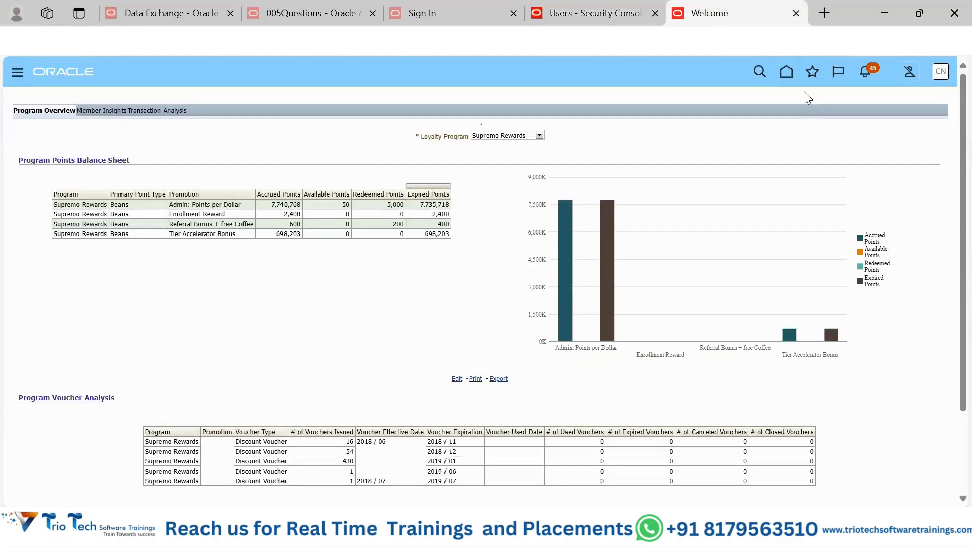
pyautogui.click(785, 71)
pyautogui.click(820, 17)
pyautogui.click(783, 73)
pyautogui.click(506, 41)
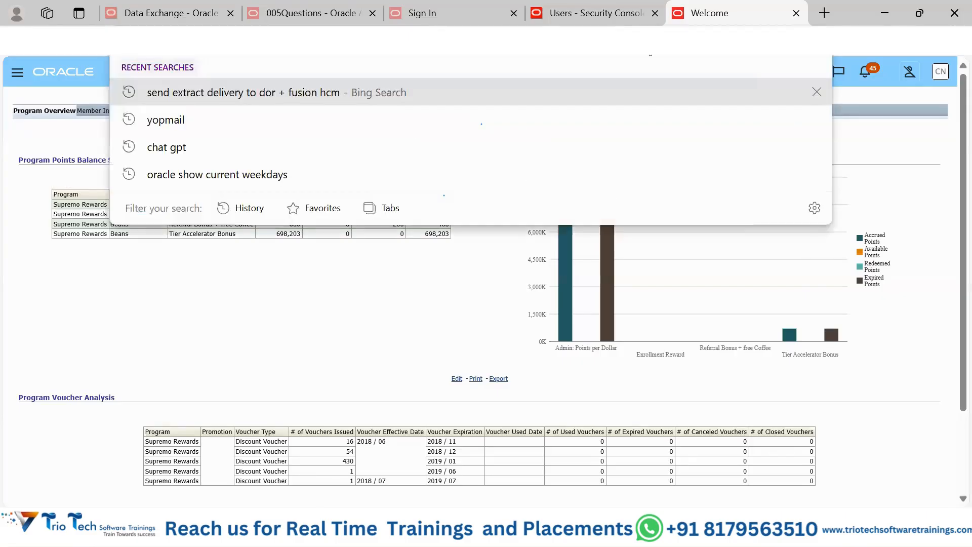
pyautogui.write('https://fa-etaj-saasfademo1.ds-fa.oraclepdemos.com/')
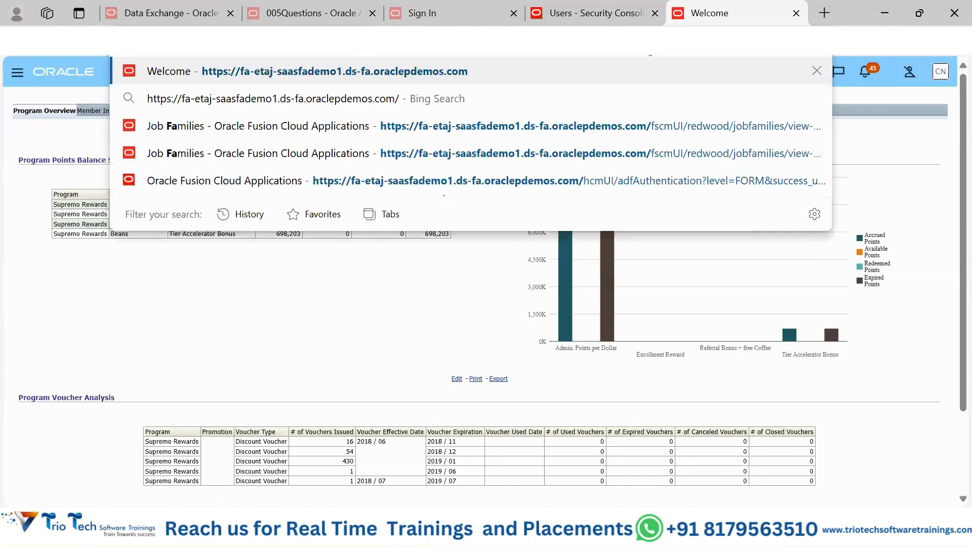
pyautogui.press('Return')
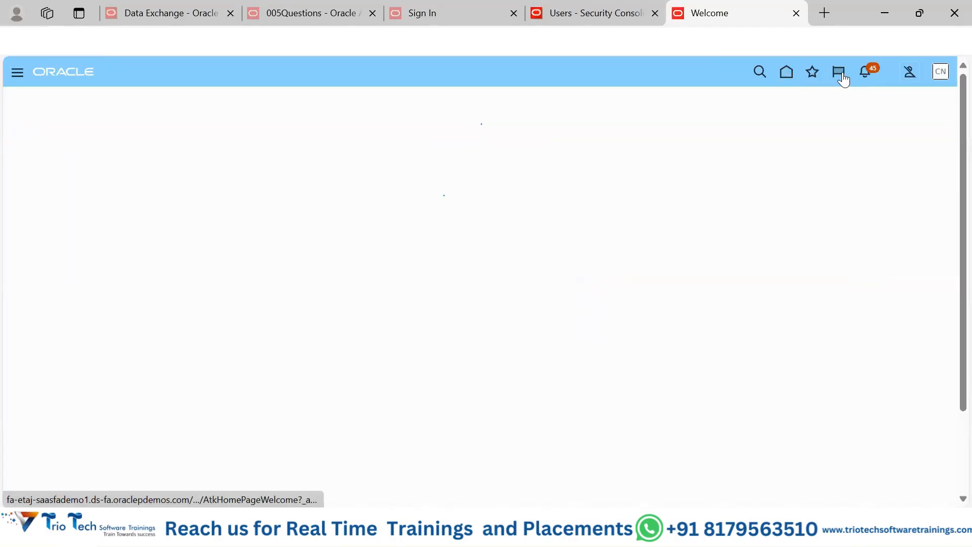
# Step: Review the recent items and favorites, and open Hire an Employee from the favorites
pyautogui.click(813, 75)
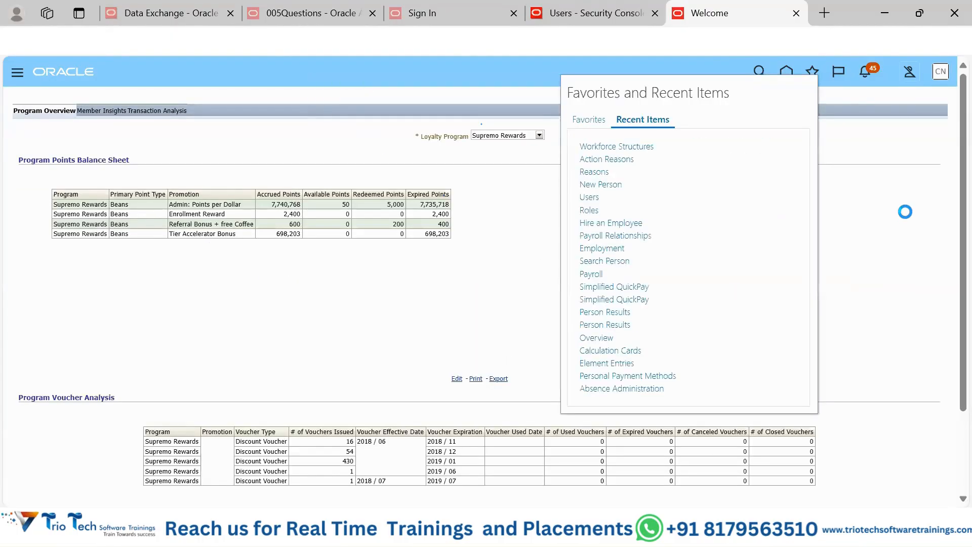
pyautogui.click(906, 208)
pyautogui.click(812, 73)
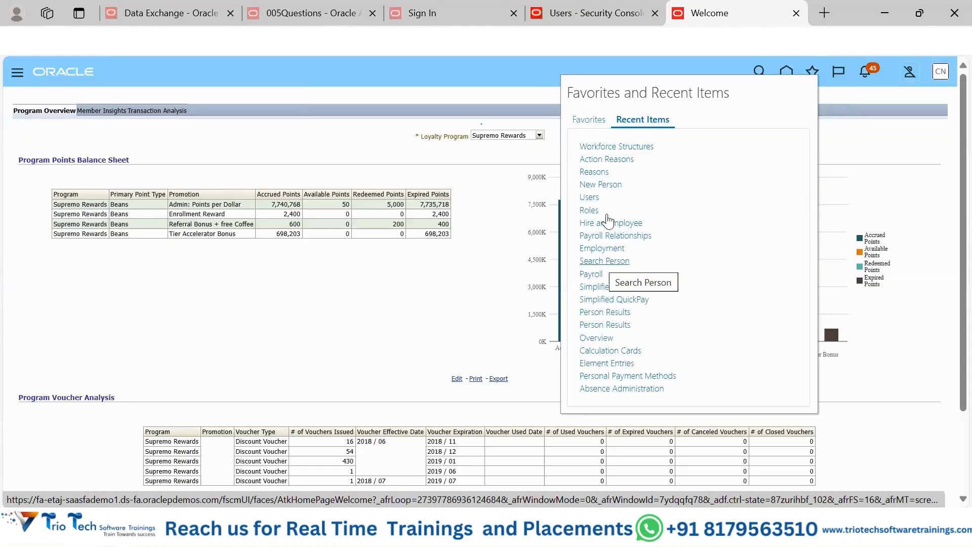
pyautogui.click(594, 120)
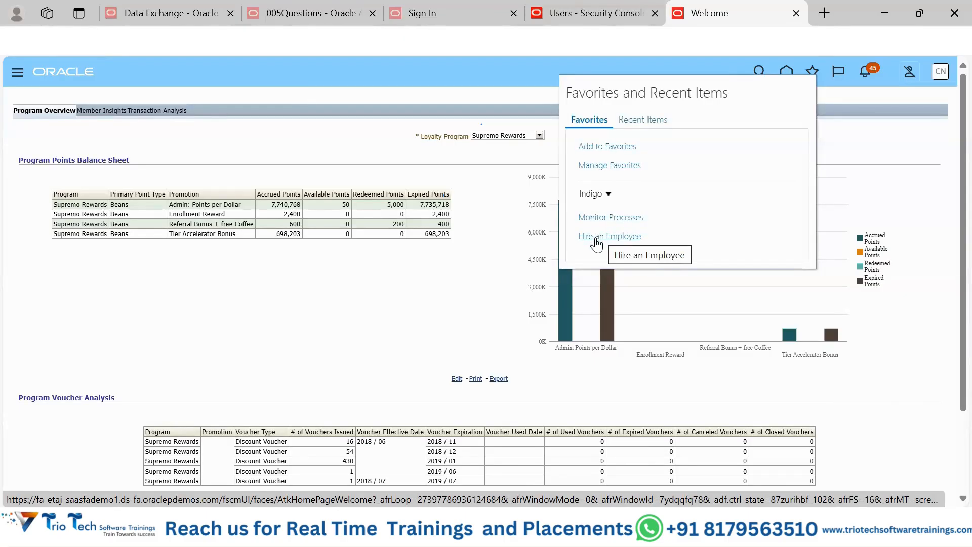
pyautogui.click(595, 239)
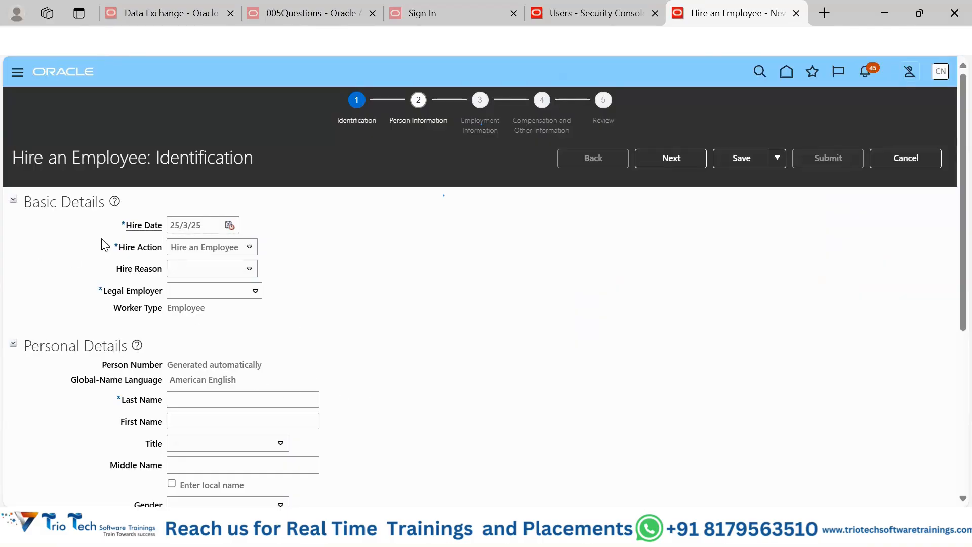
# Step: Examine the hire's Identification page, covering the Hire Date, Hire Action, Hire Reason, Legal Employer and Person Number fields
pyautogui.doubleClick(118, 227)
pyautogui.click(68, 266)
pyautogui.moveTo(111, 247); pyautogui.dragTo(284, 271)
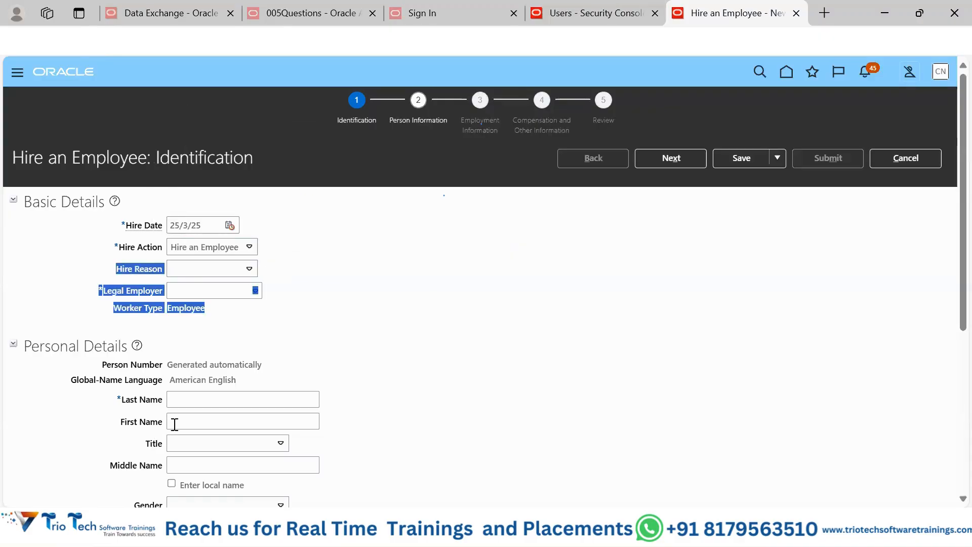
pyautogui.click(458, 285)
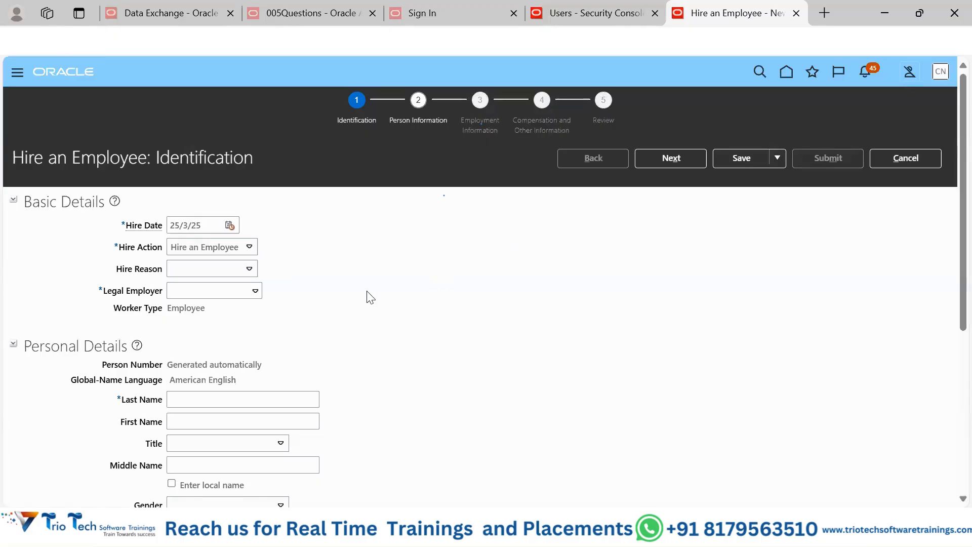
pyautogui.scroll(-2, 308, 338)
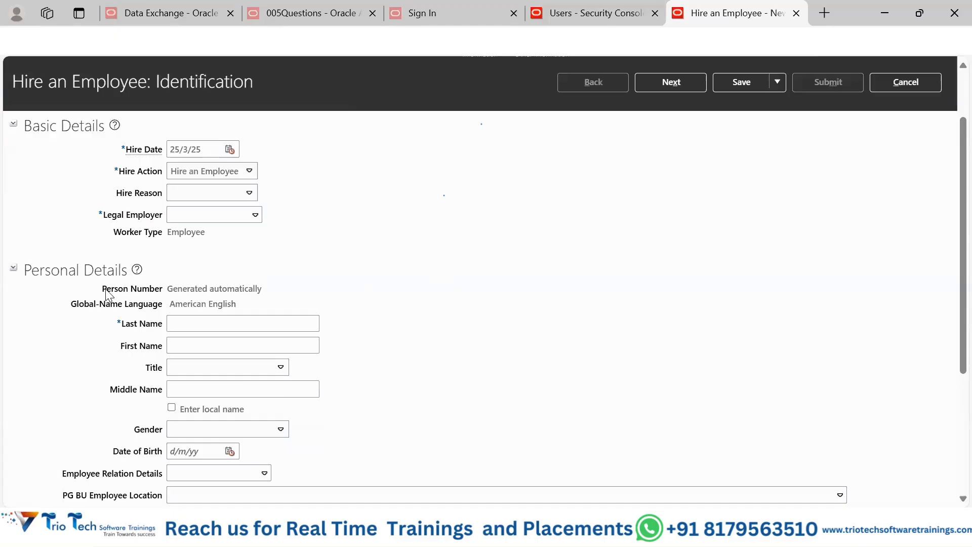
pyautogui.moveTo(103, 288); pyautogui.dragTo(164, 291)
pyautogui.scroll(2, 691, 306)
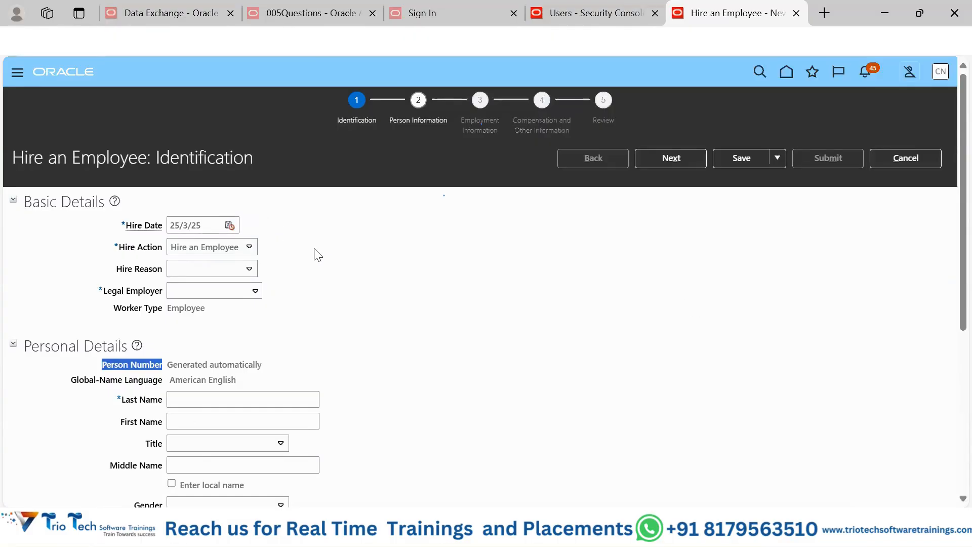
# Step: Cancel the hire without saving and leave the New Person page for the home page
pyautogui.click(412, 107)
pyautogui.click(920, 156)
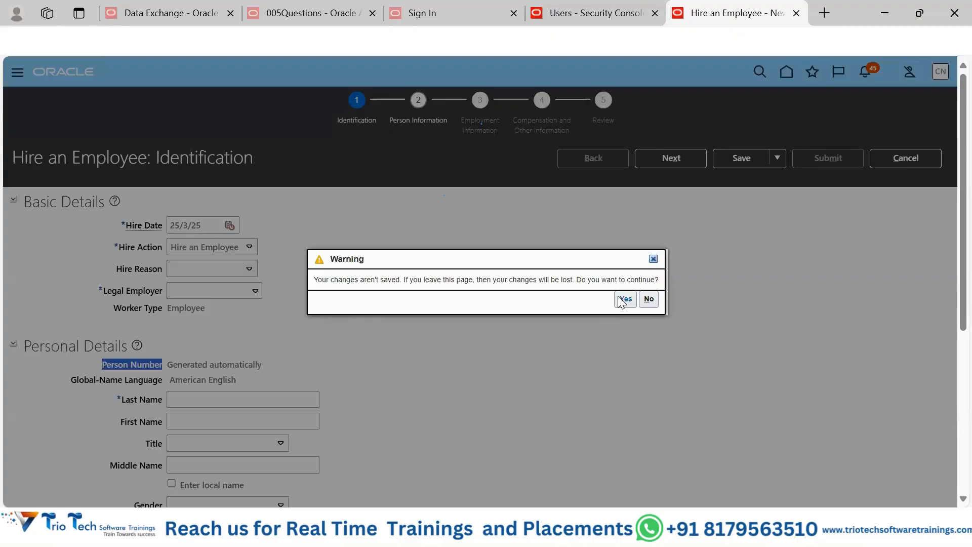
pyautogui.click(622, 300)
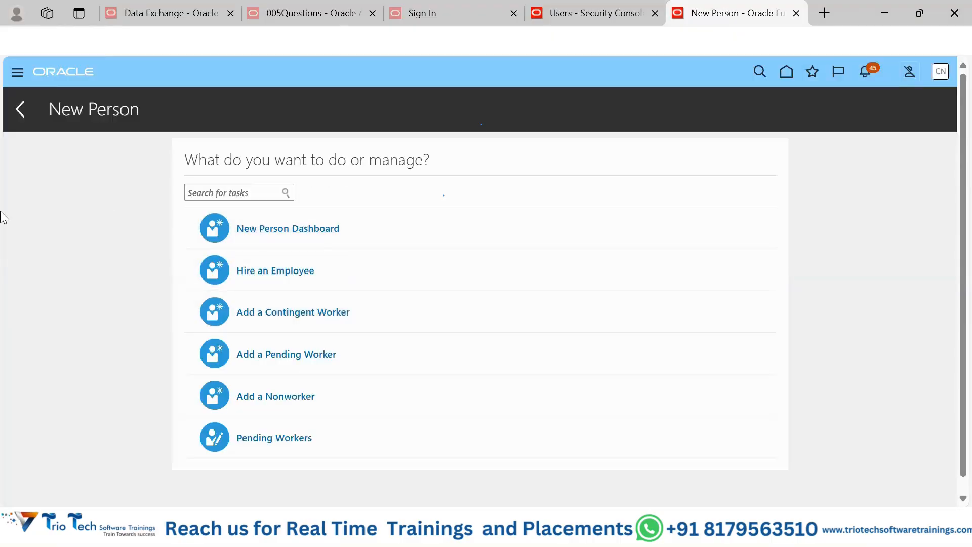
pyautogui.click(19, 110)
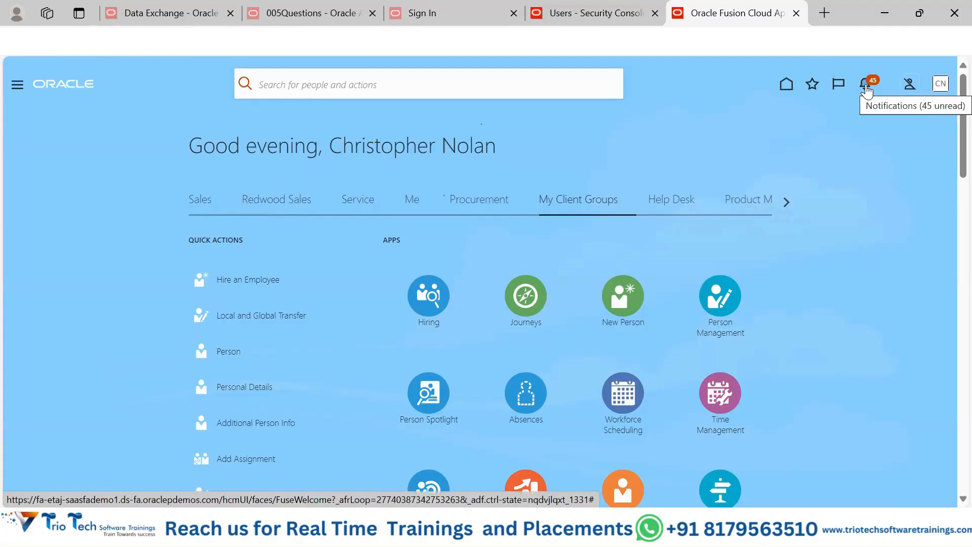
# Step: View the newest notification, about the Non Disclosure Agreement E-Signature task, close it, and look over the My Client Groups apps
pyautogui.click(865, 86)
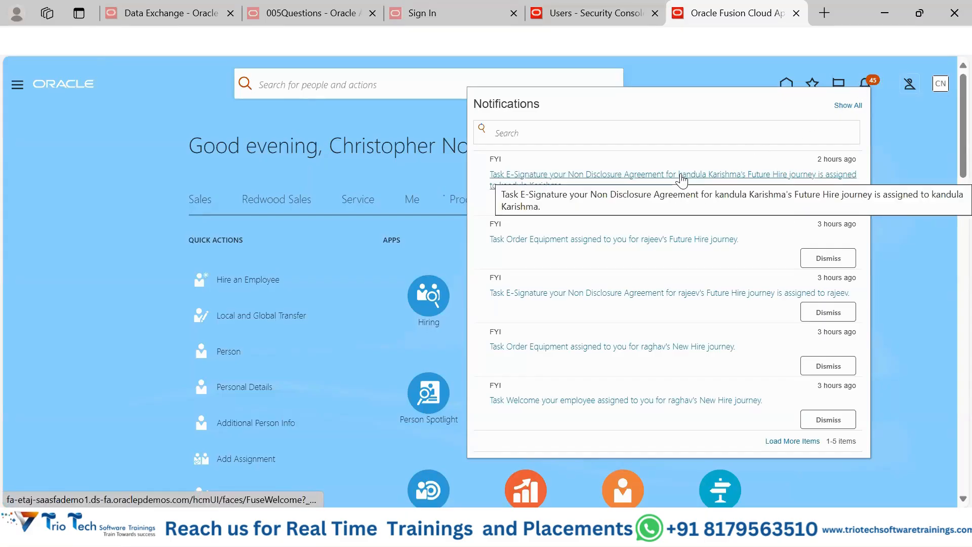
pyautogui.click(634, 174)
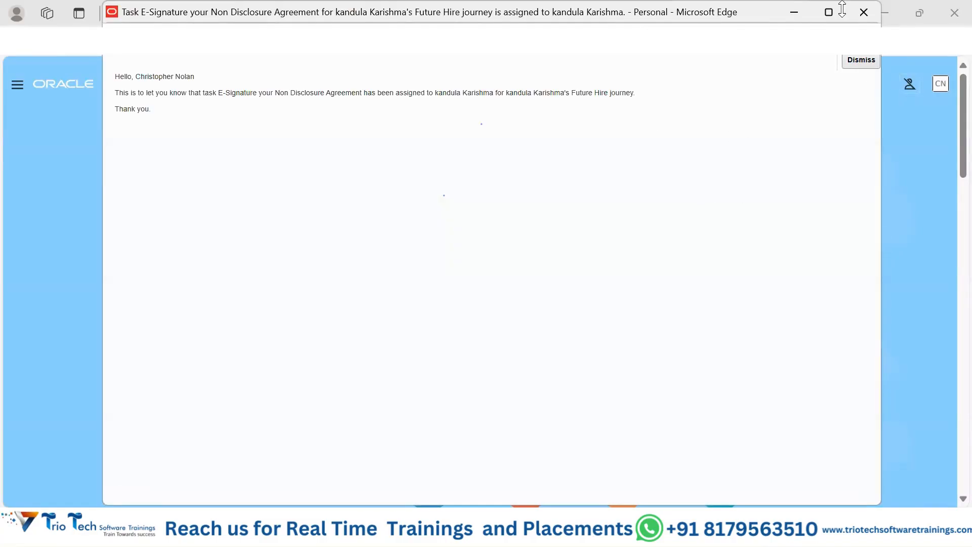
pyautogui.click(863, 12)
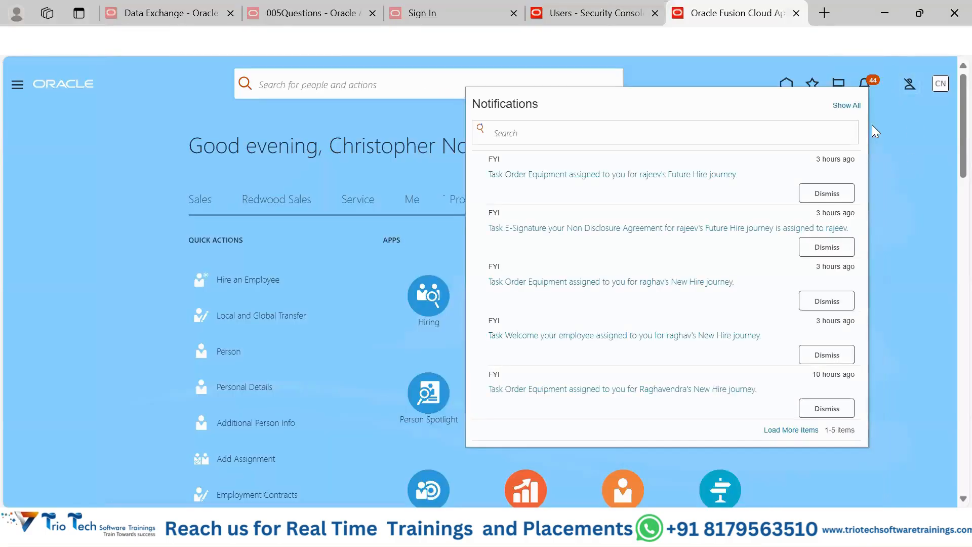
pyautogui.scroll(-5, 684, 307)
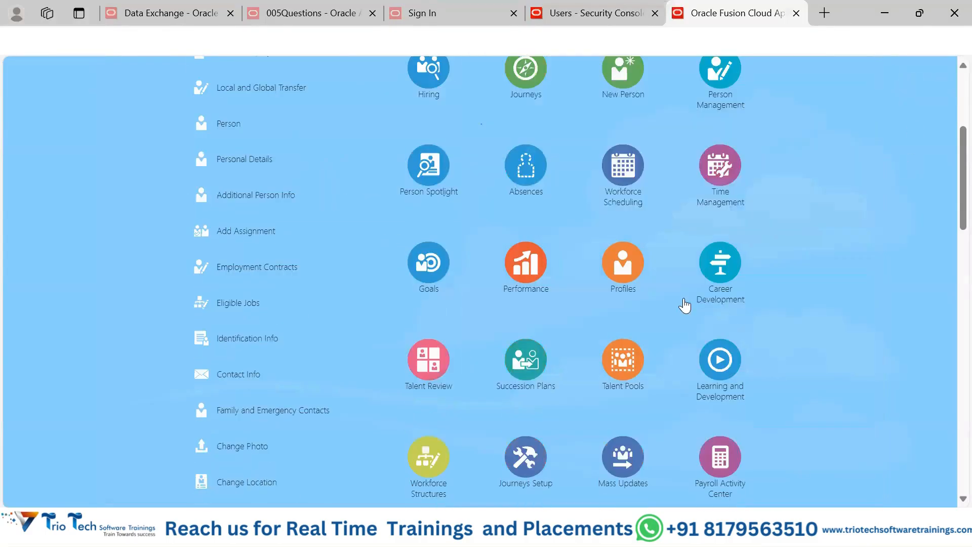
pyautogui.scroll(5, 683, 306)
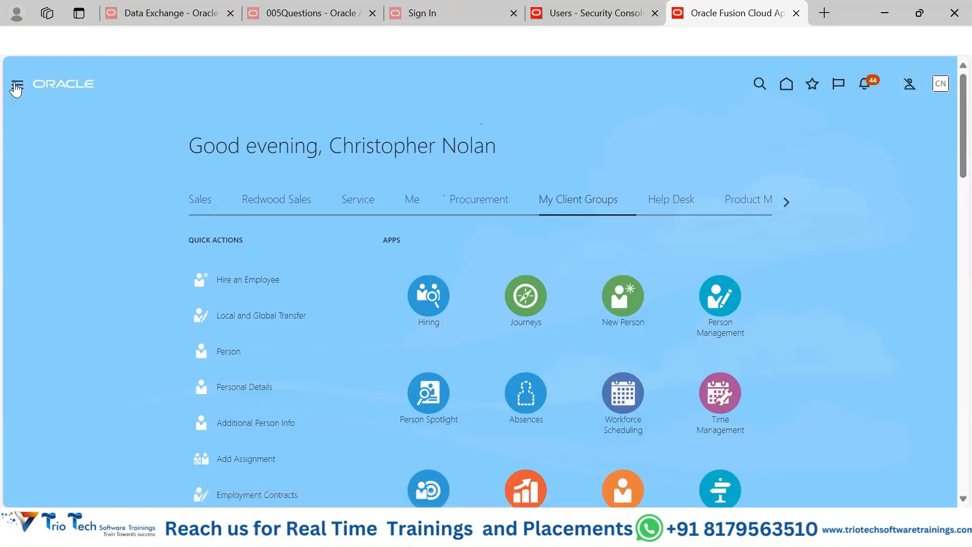
# Step: Open the navigator, return to the supplier user's account details in the Security Console, and check the Email field
pyautogui.click(18, 86)
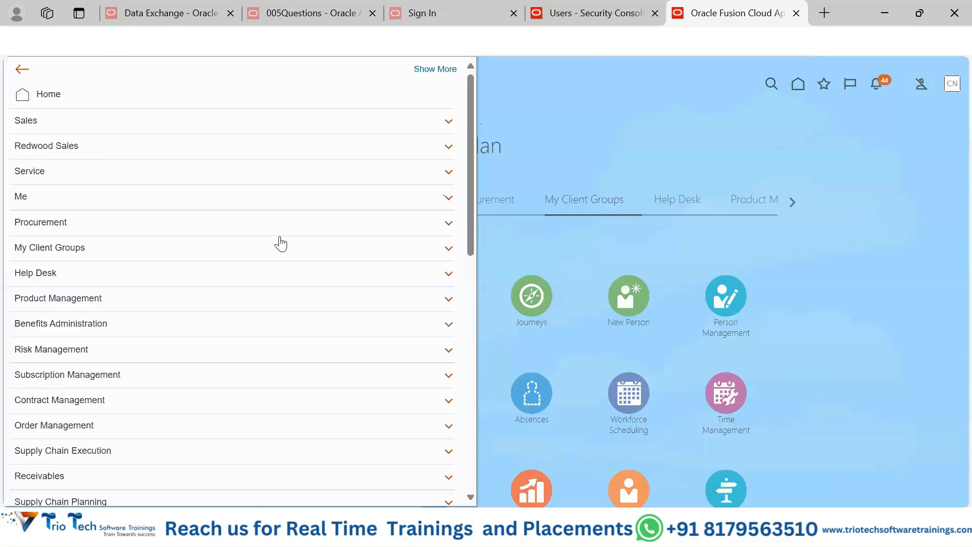
pyautogui.click(585, 16)
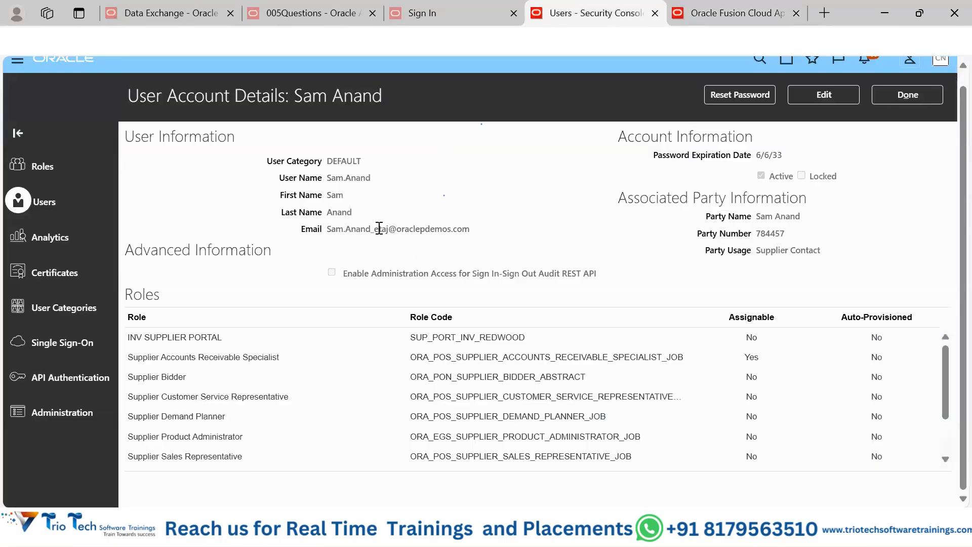
pyautogui.moveTo(327, 228); pyautogui.dragTo(470, 222)
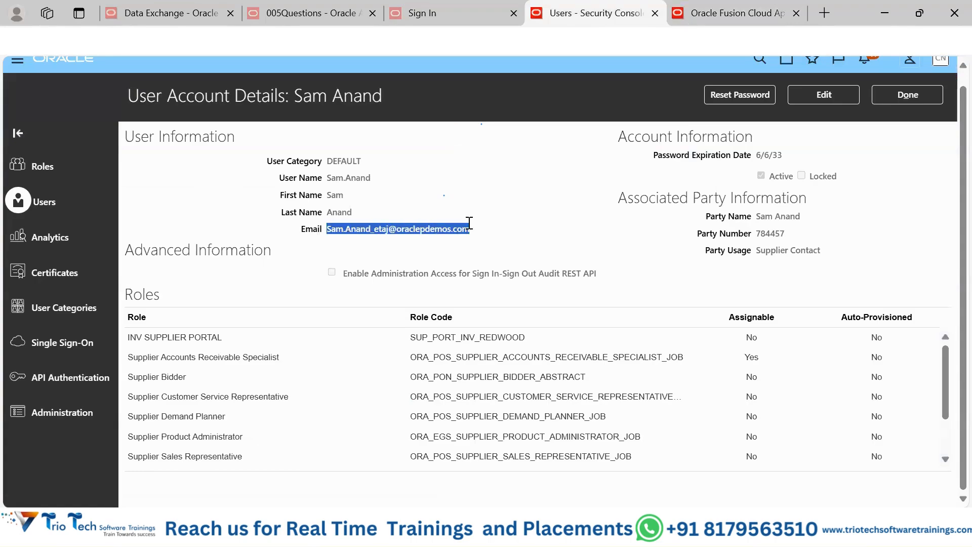
pyautogui.click(382, 184)
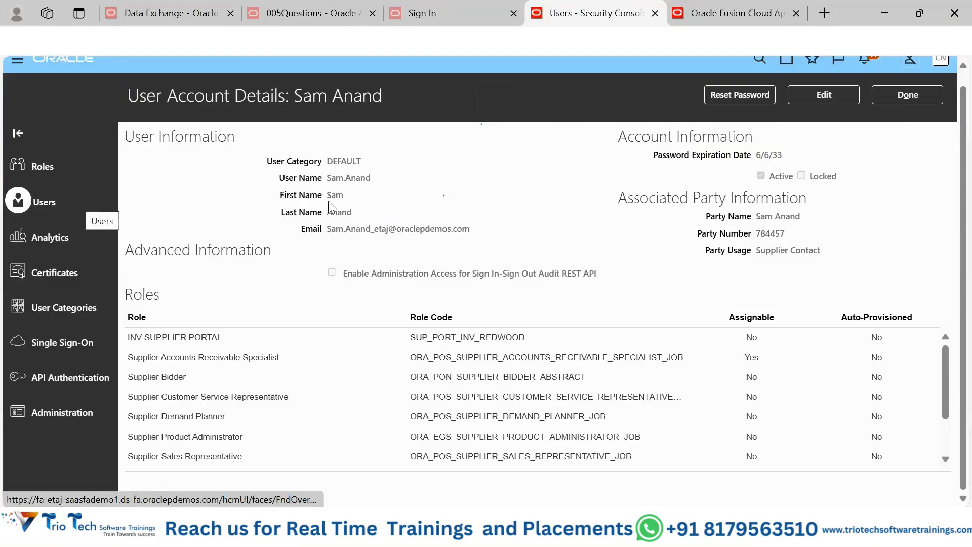
# Step: Start a password reset for the supplier user, choose to change it manually, and enter the new account password
pyautogui.click(738, 92)
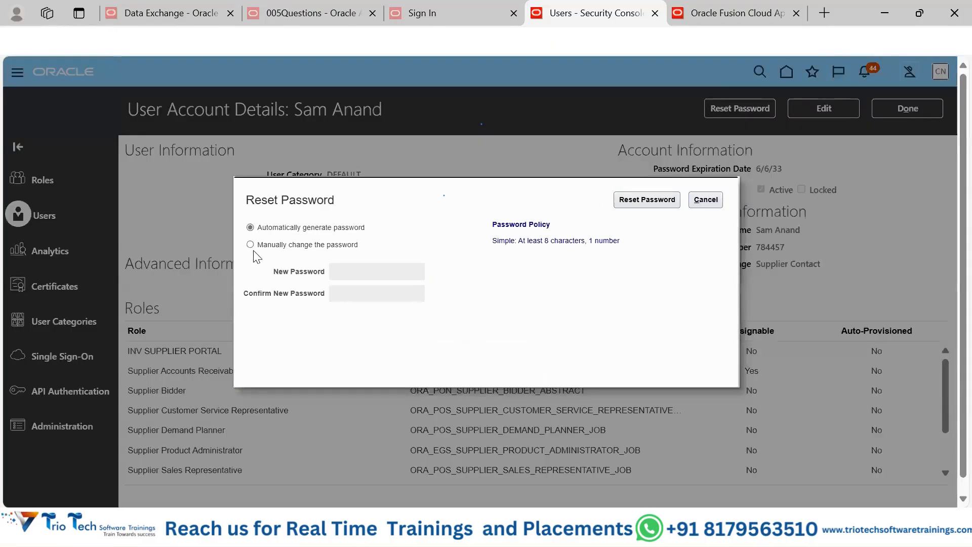
pyautogui.click(250, 245)
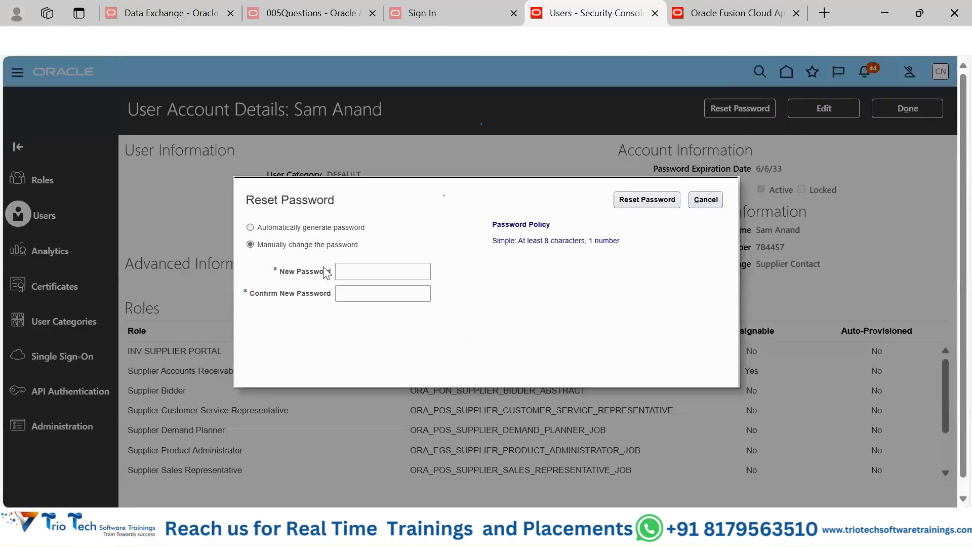
pyautogui.click(387, 272)
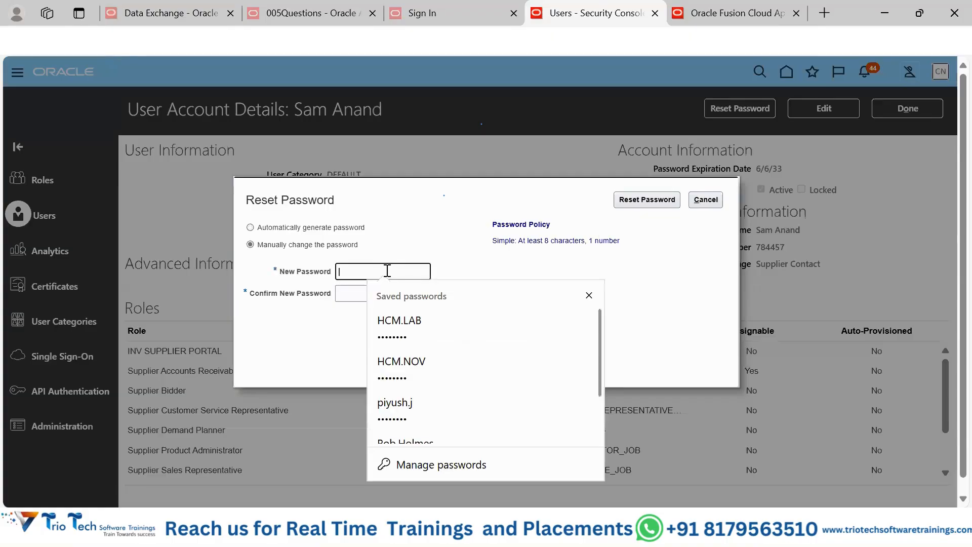
pyautogui.write('••••')
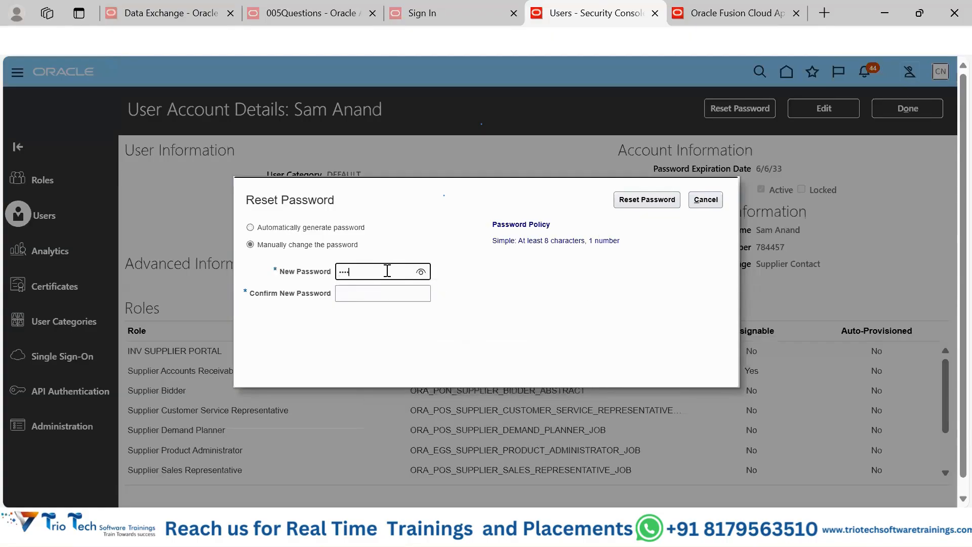
pyautogui.write('••••')
pyautogui.press('Tab')
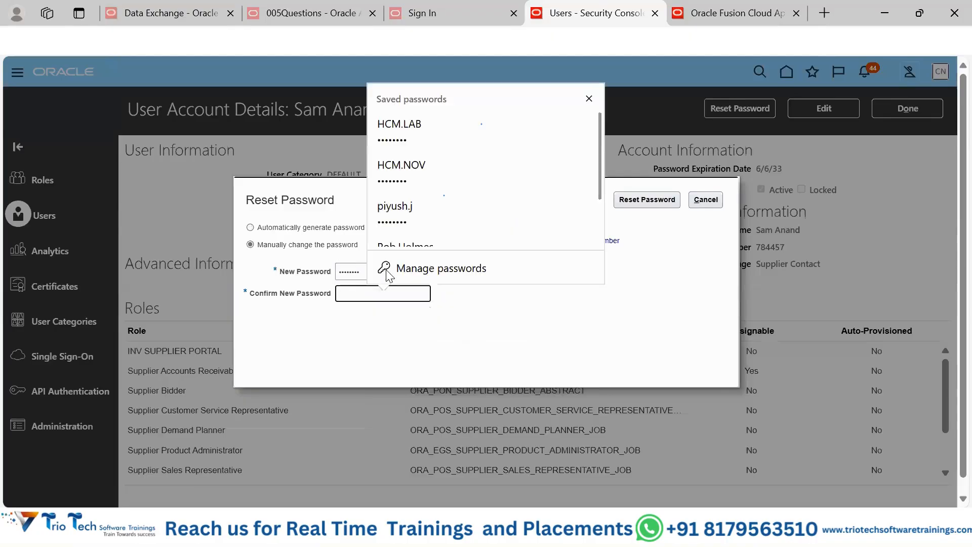
# Step: Enter the confirmation of the new account password, correct the entries, and submit the password reset
pyautogui.write('••••')
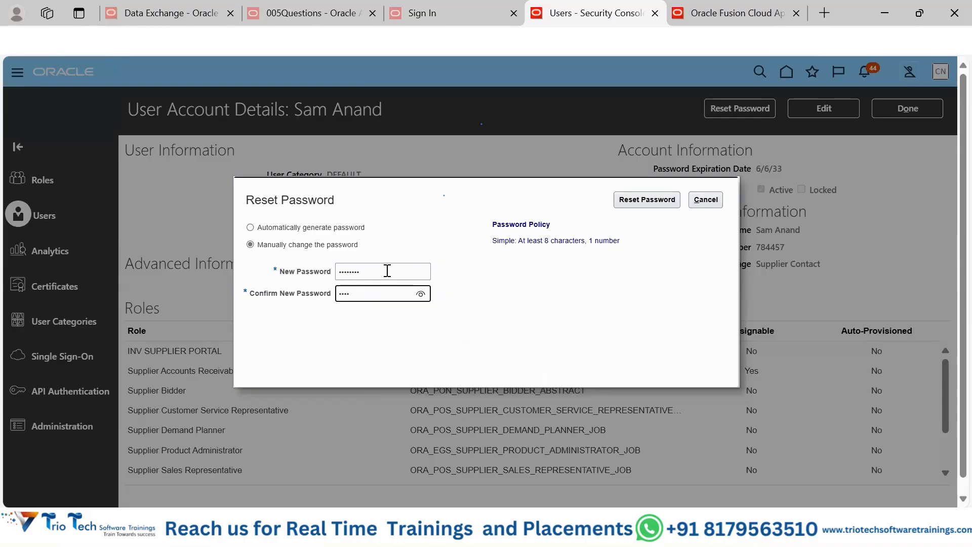
pyautogui.write('••••')
pyautogui.press('Tab')
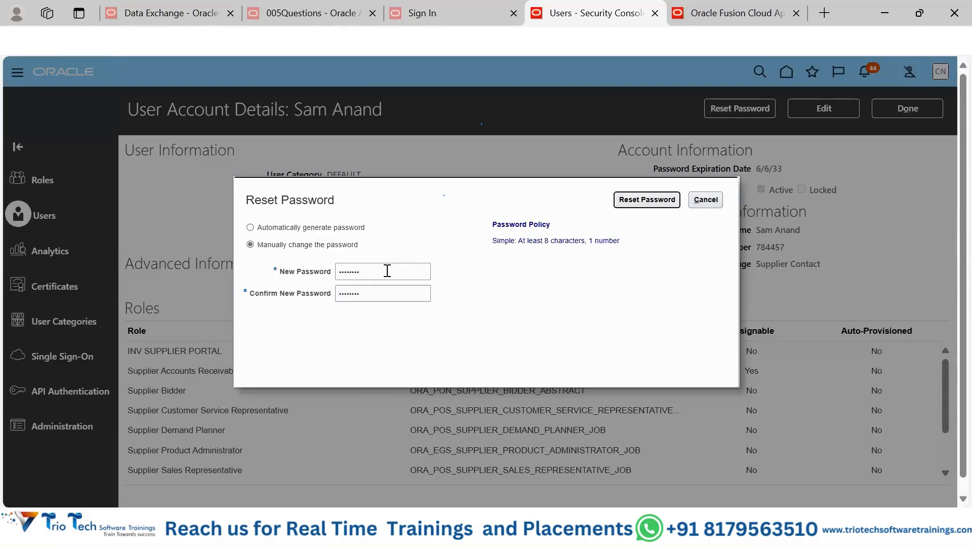
pyautogui.press('Return')
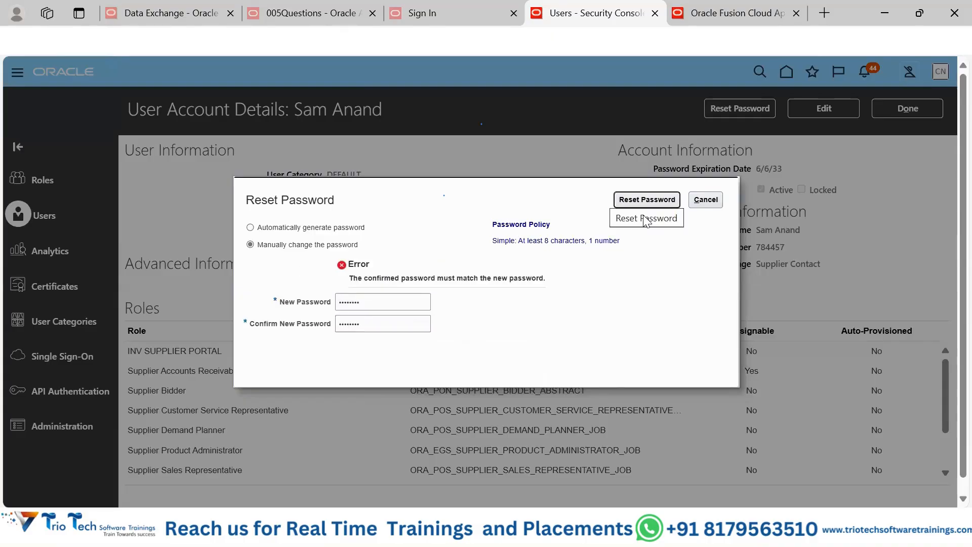
pyautogui.click(377, 327)
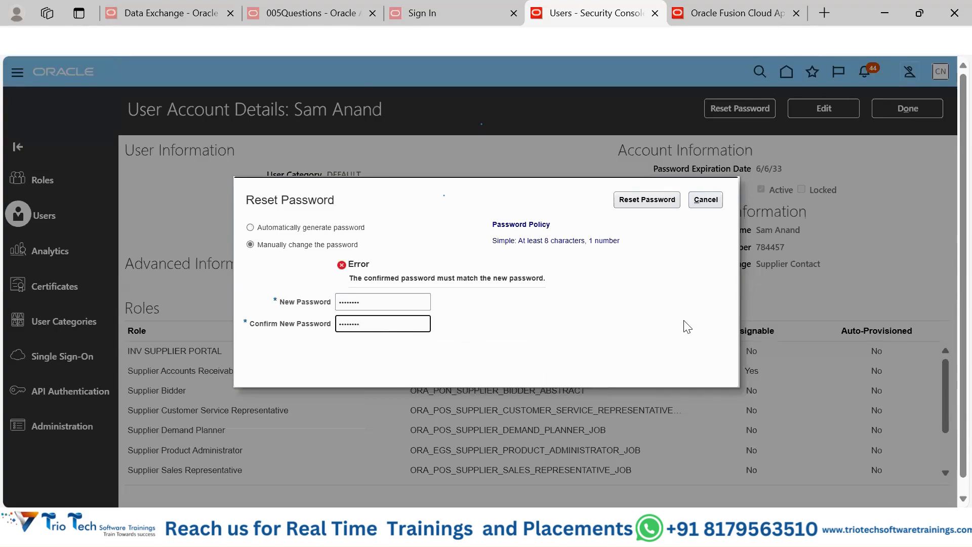
pyautogui.click(638, 328)
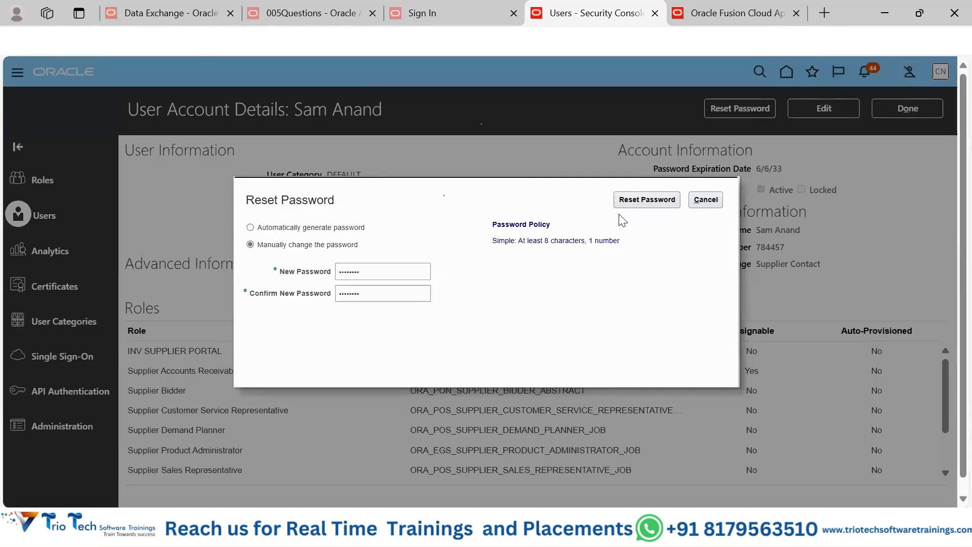
pyautogui.click(652, 203)
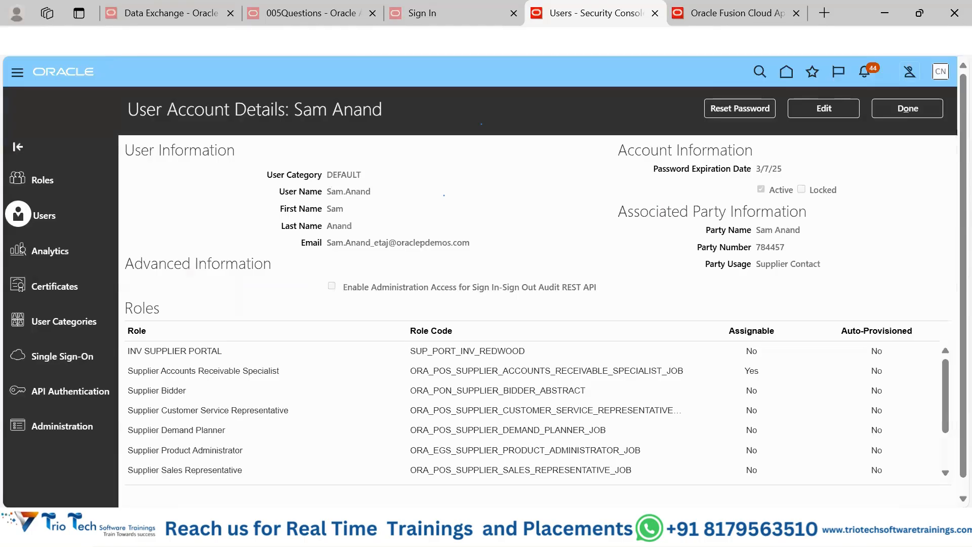
# Step: Switch to the Opera browser and load the fa-etaj-saasfademo1.ds-fa.oraclepdemos.com address in a new tab
pyautogui.click(256, 56)
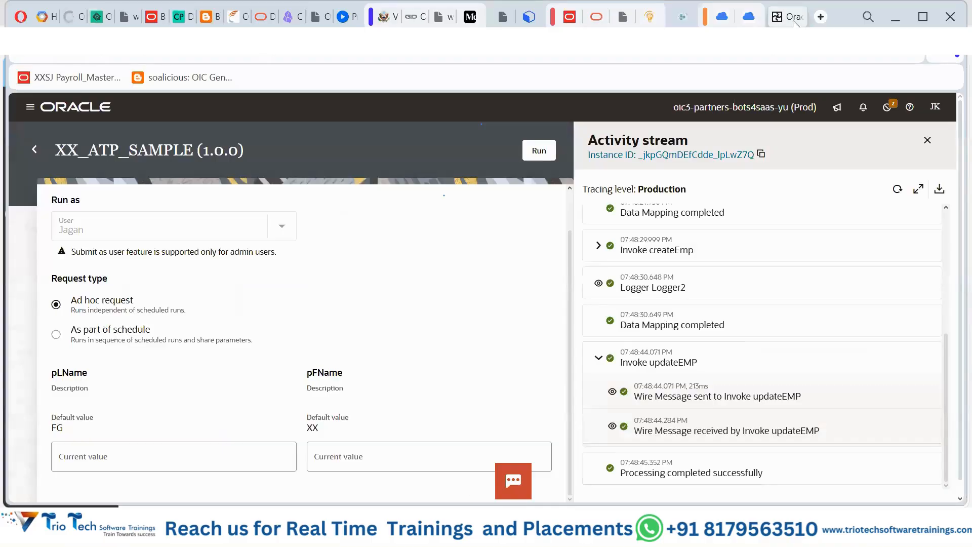
pyautogui.click(820, 17)
pyautogui.write('https://fa-etaj-saasfademo1.ds-fa.oraclepdemos.com/')
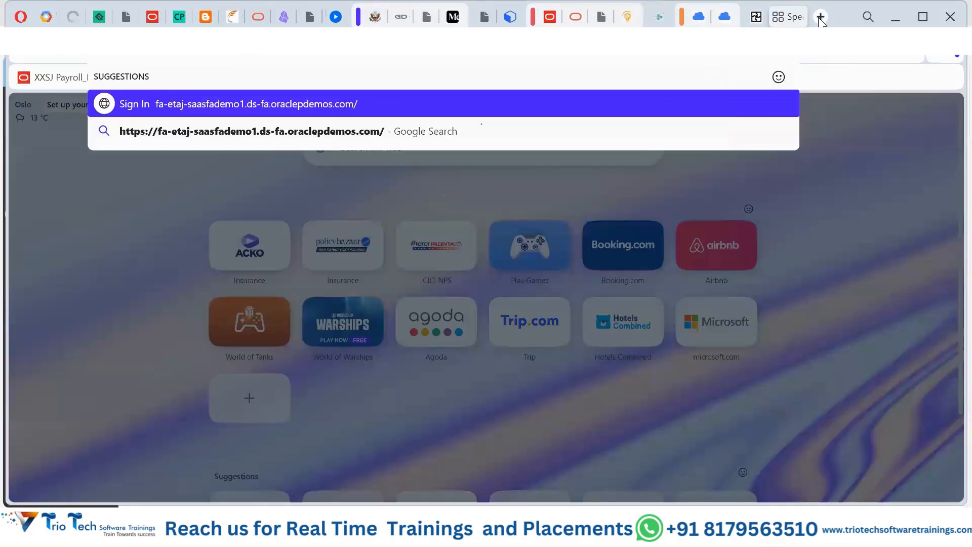
pyautogui.press('Return')
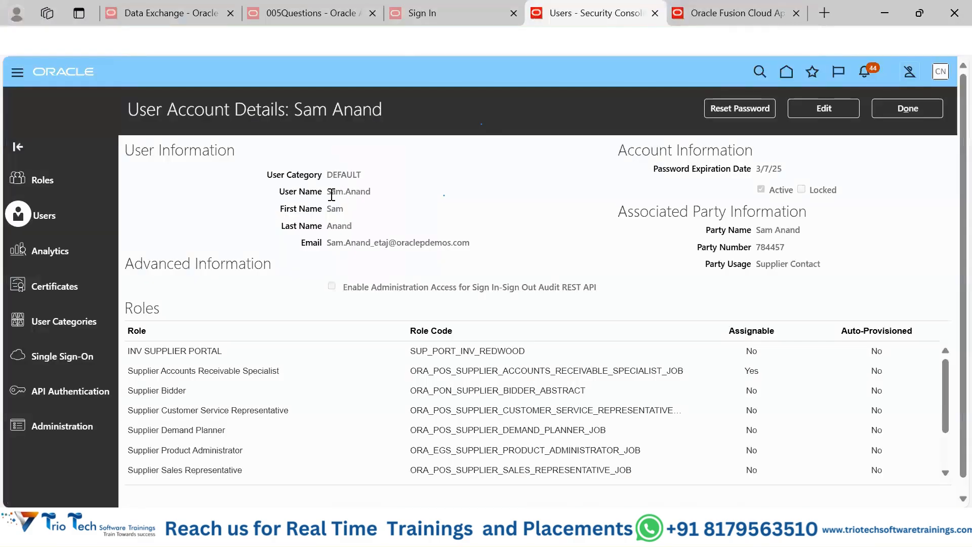
# Step: Sign in with the supplier user's copied user name and account password, dismiss the password-saving offer, and go to the home page
pyautogui.moveTo(328, 195); pyautogui.dragTo(371, 191)
pyautogui.hotkey('ctrl', 'c')
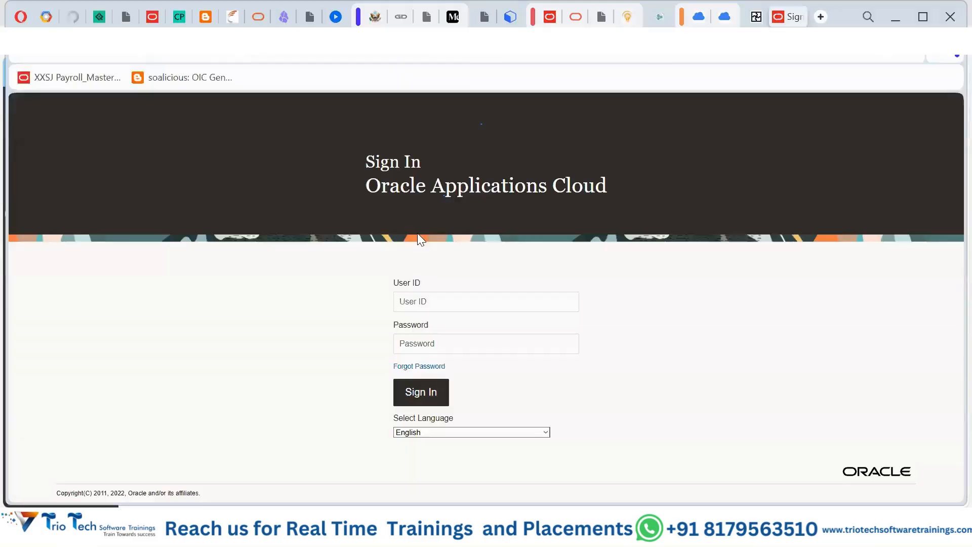
pyautogui.click(437, 298)
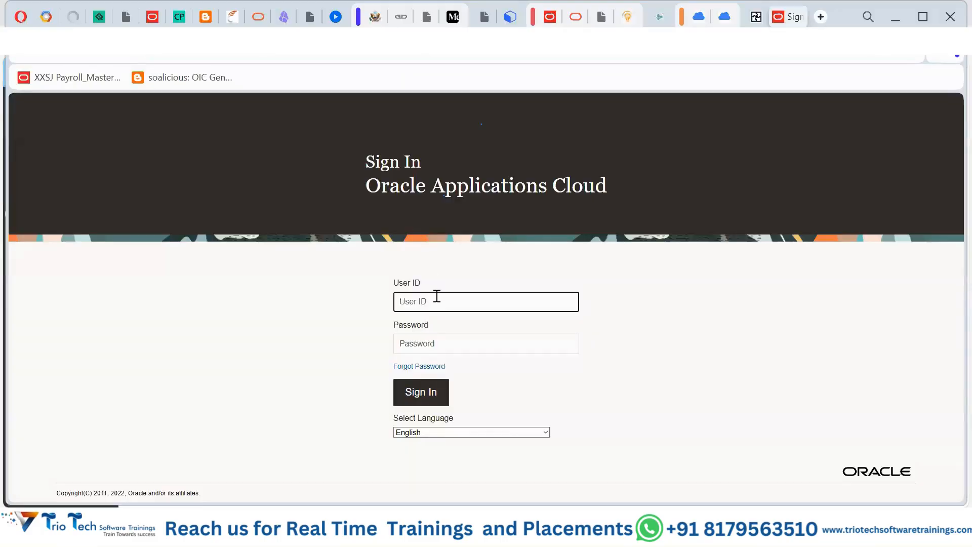
pyautogui.hotkey('ctrl', 'v')
pyautogui.click(449, 336)
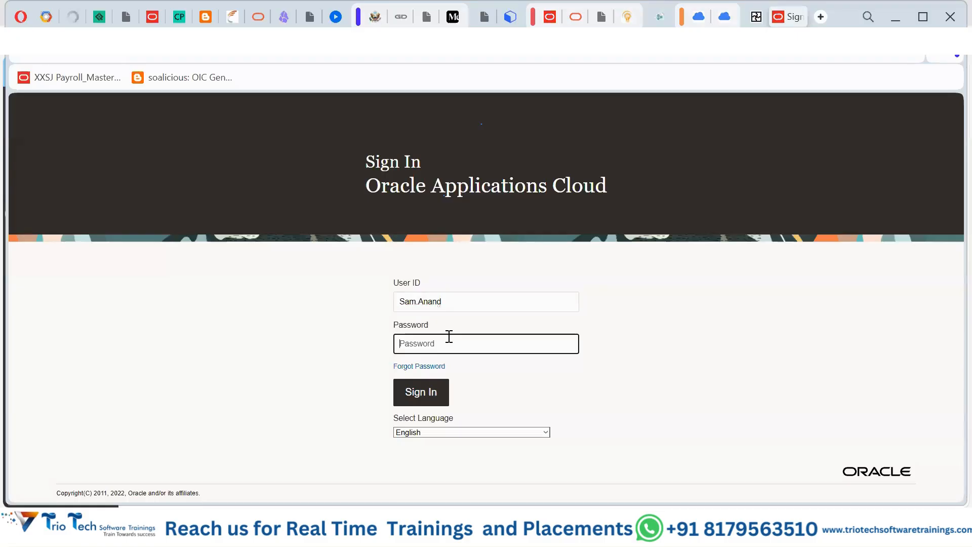
pyautogui.write('••••••')
pyautogui.click(426, 397)
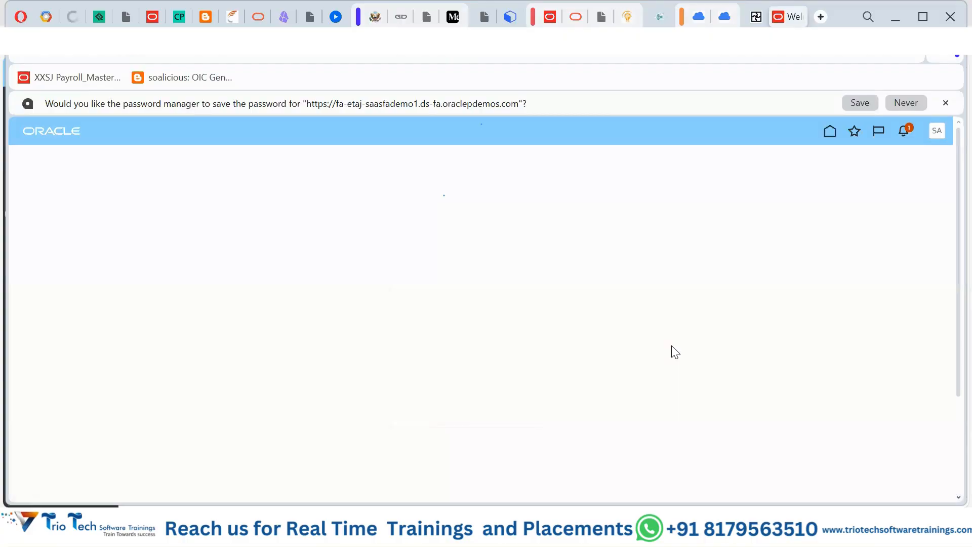
pyautogui.click(945, 103)
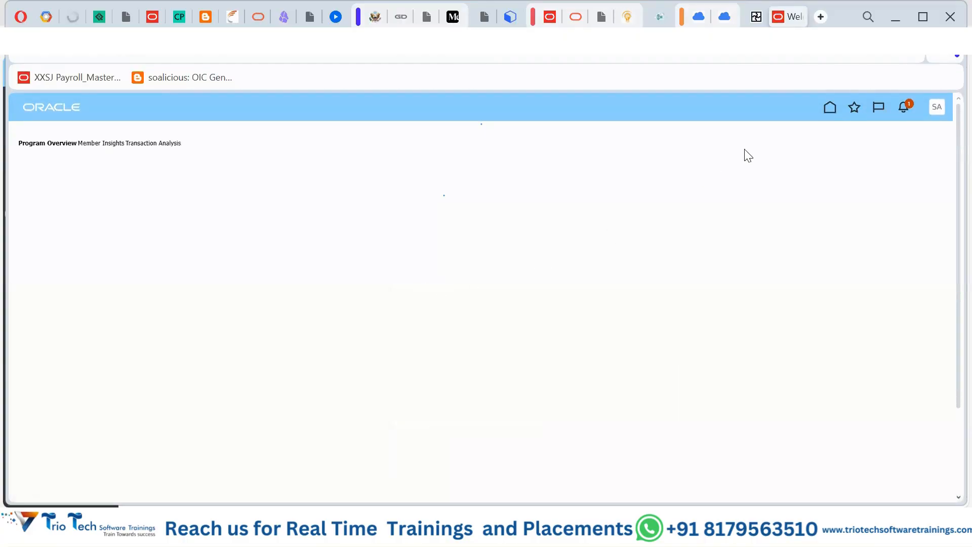
pyautogui.click(829, 108)
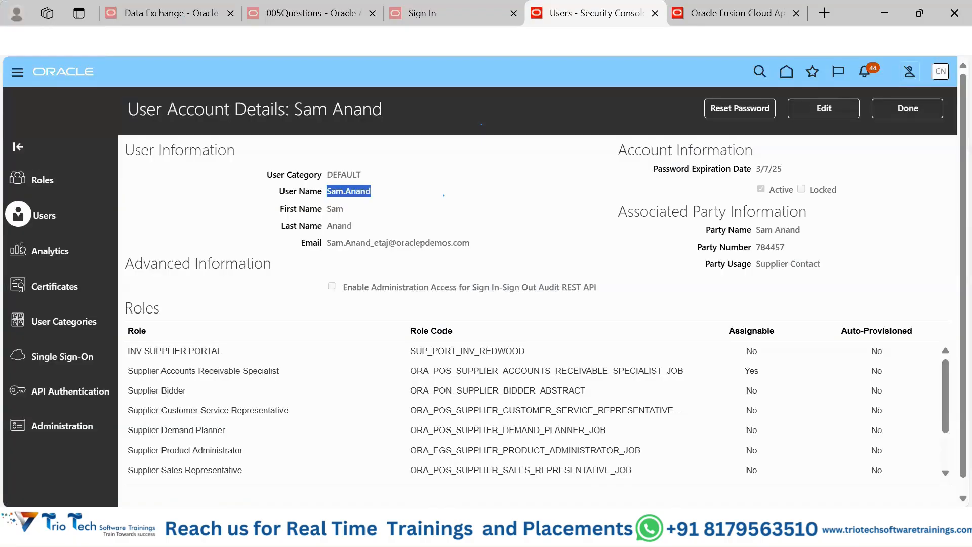
# Step: Review the supplier user's assigned roles in the Security Console, and look over the Tools and Others apps on that user's home page
pyautogui.scroll(-1, 154, 355)
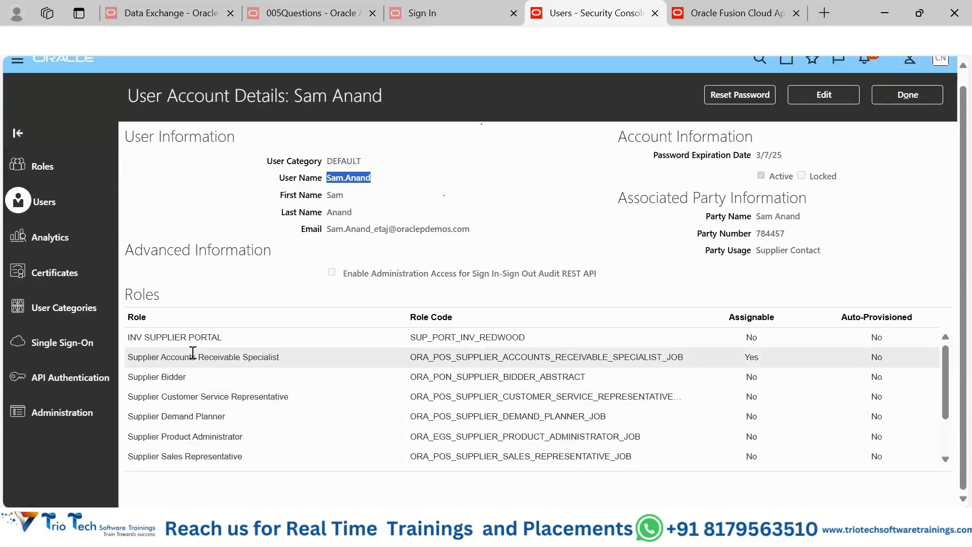
pyautogui.click(228, 356)
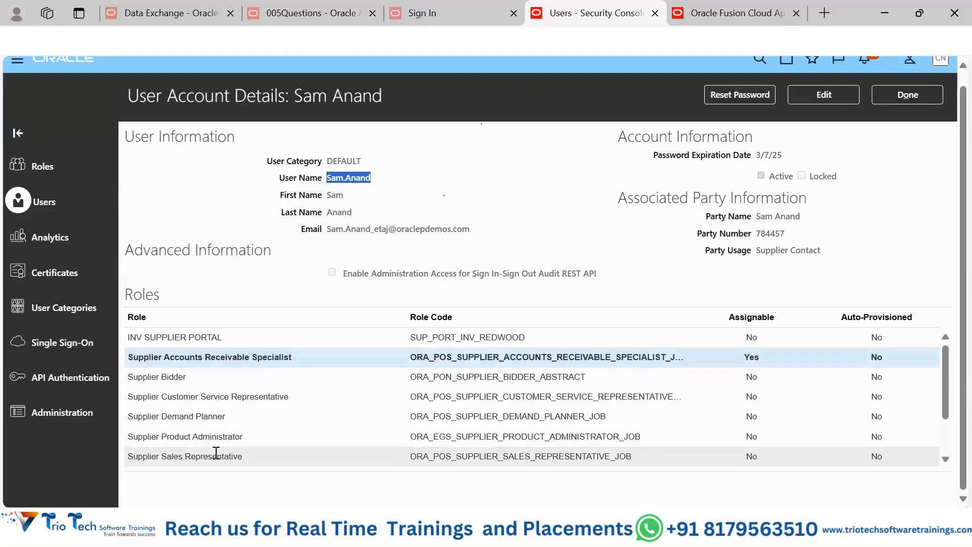
pyautogui.click(885, 13)
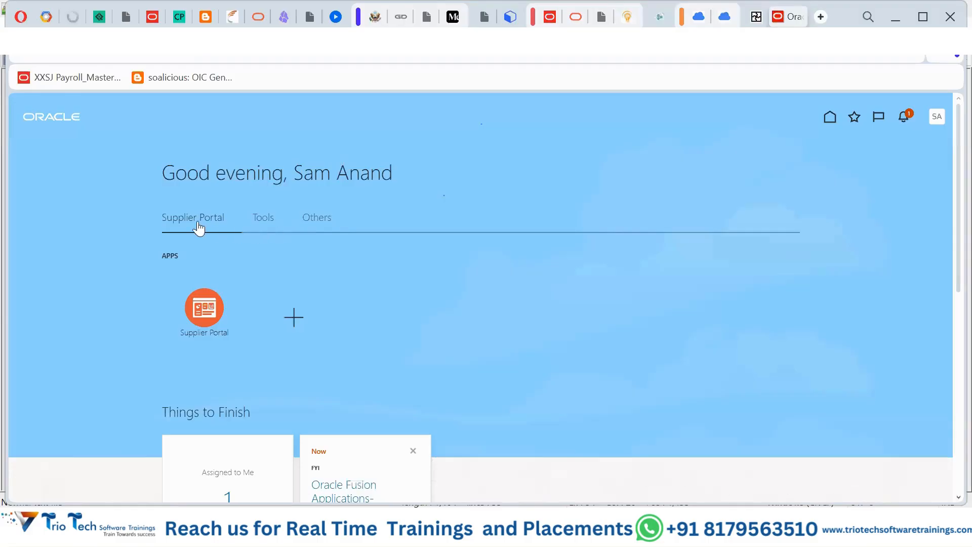
pyautogui.click(269, 219)
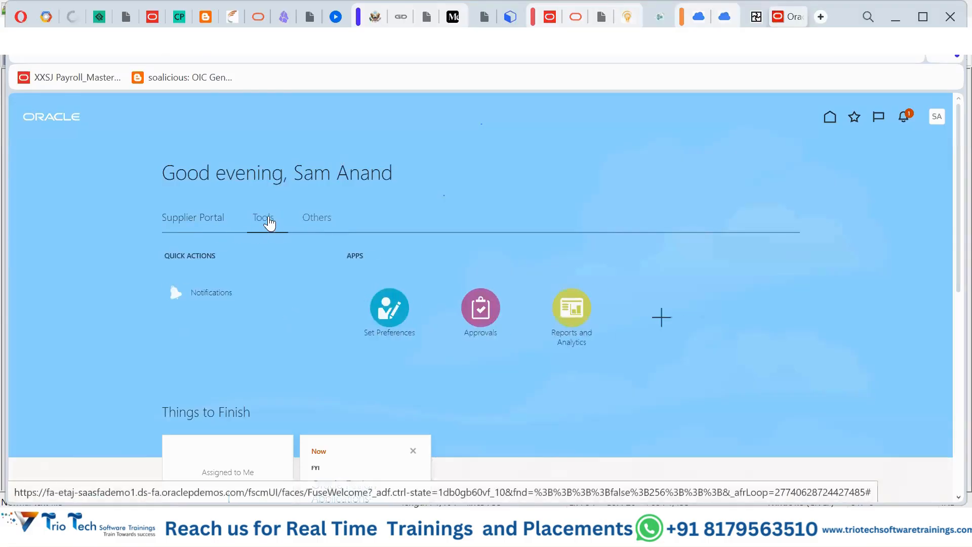
pyautogui.click(307, 222)
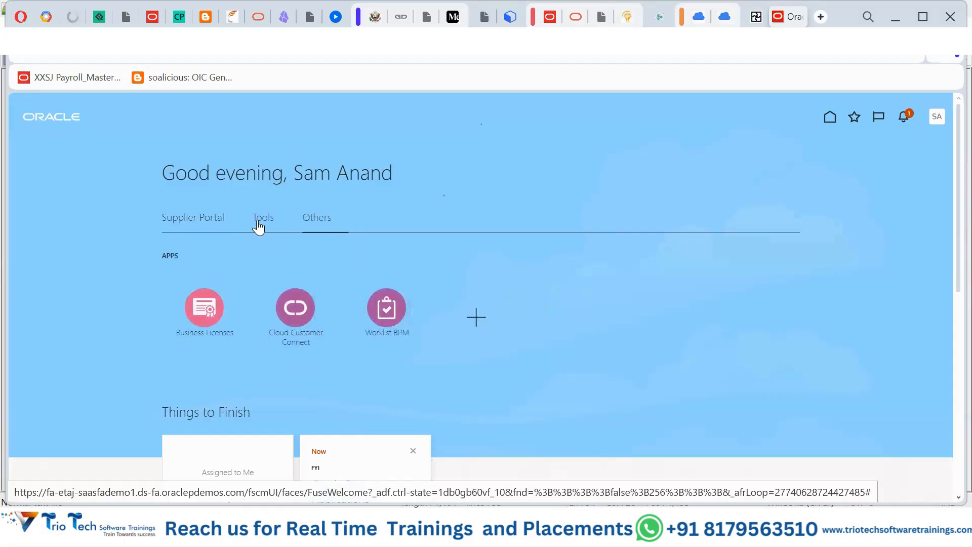
pyautogui.click(258, 226)
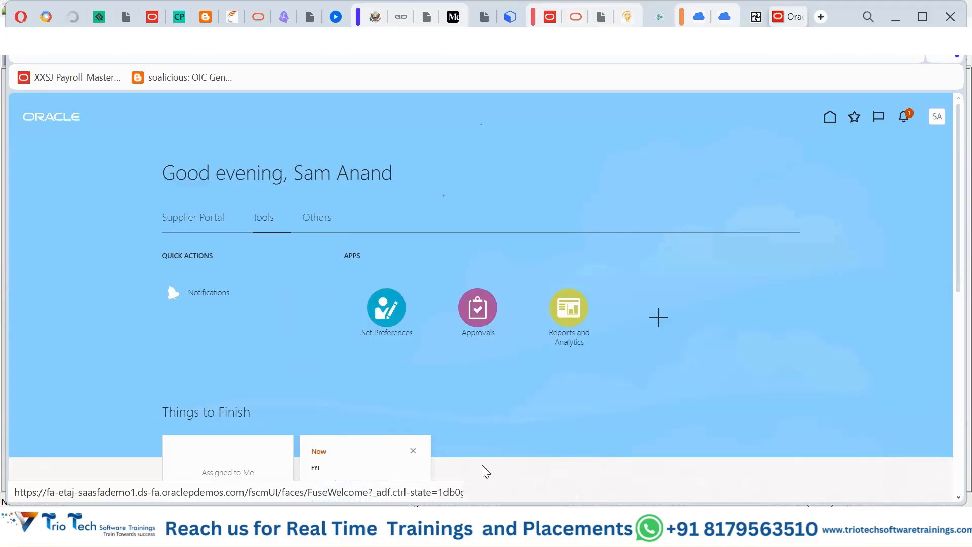
# Step: Examine the Tools group in the administrator's navigator to compare it with the tools available to the supplier user
pyautogui.hotkey('alt', 'Tab')
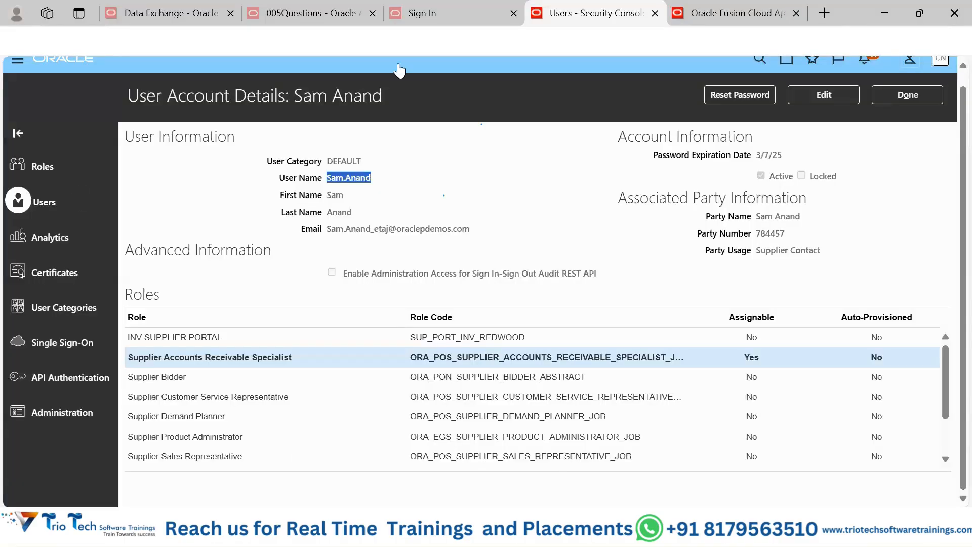
pyautogui.click(729, 13)
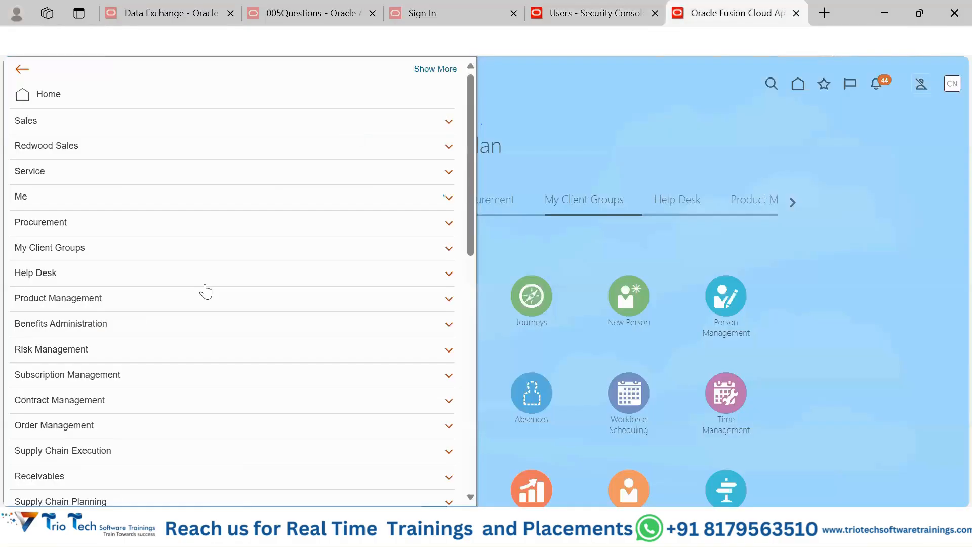
pyautogui.scroll(-7, 205, 292)
pyautogui.scroll(-4, 205, 292)
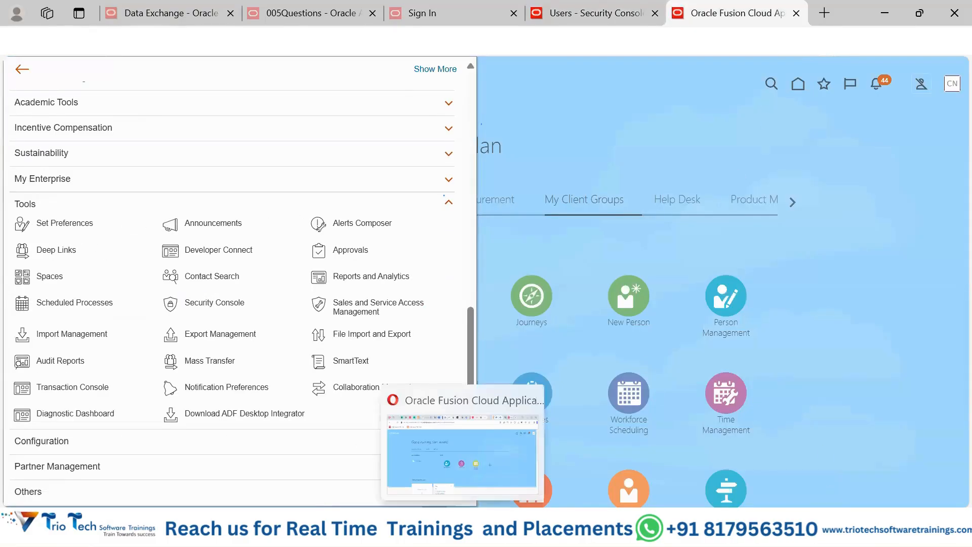
pyautogui.click(463, 531)
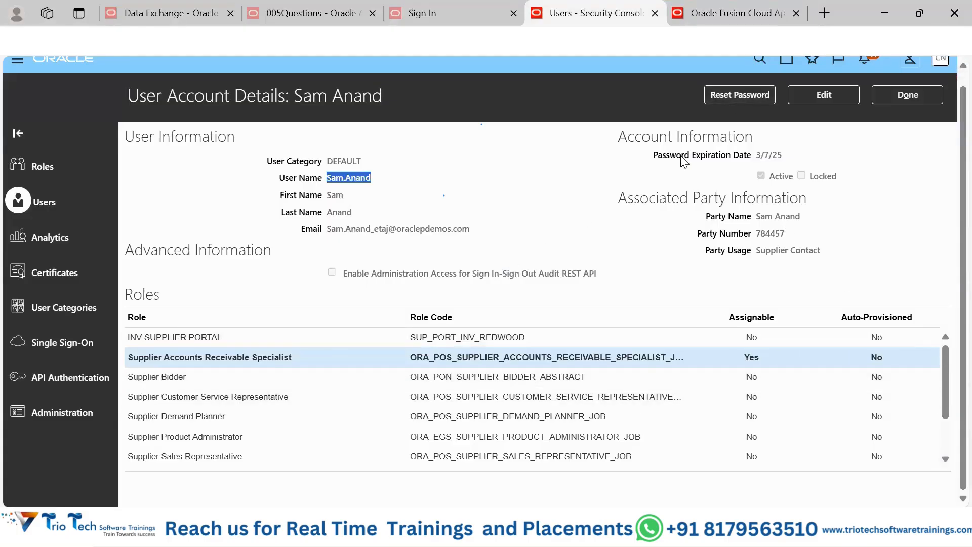
# Step: Open the supplier user's account for editing, toggle its Active status, and save the account
pyautogui.click(820, 98)
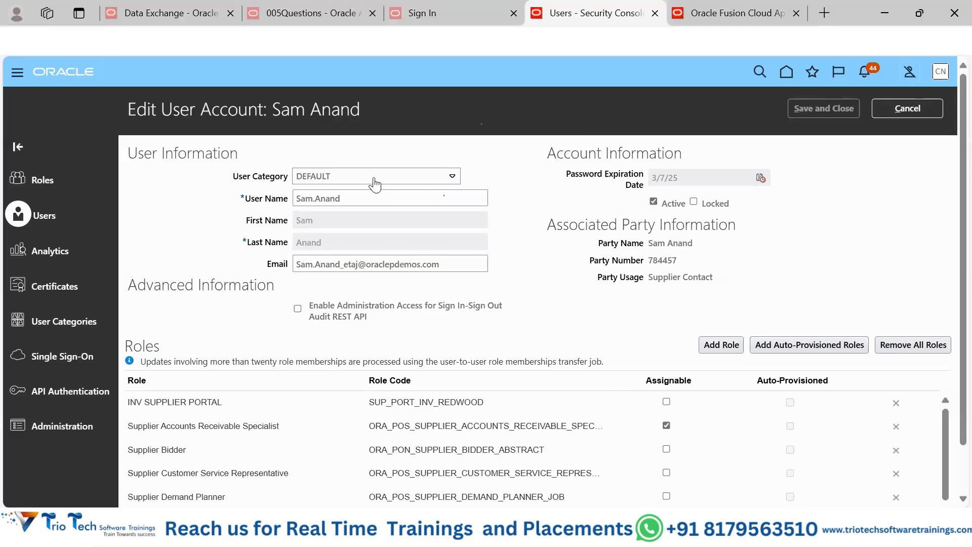
pyautogui.click(653, 202)
pyautogui.click(822, 111)
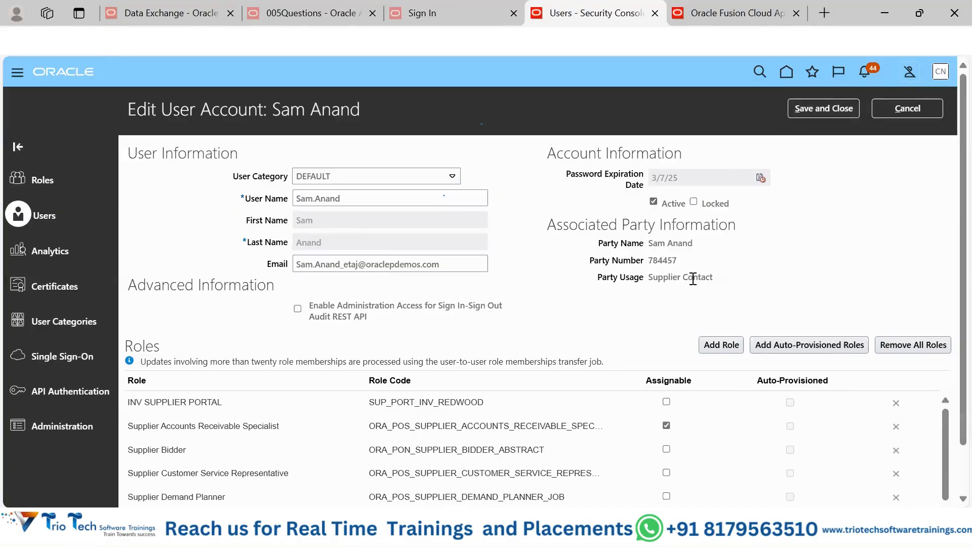
# Step: Remove the Supplier Demand Planner role from the supplier user's account
pyautogui.scroll(-1, 778, 285)
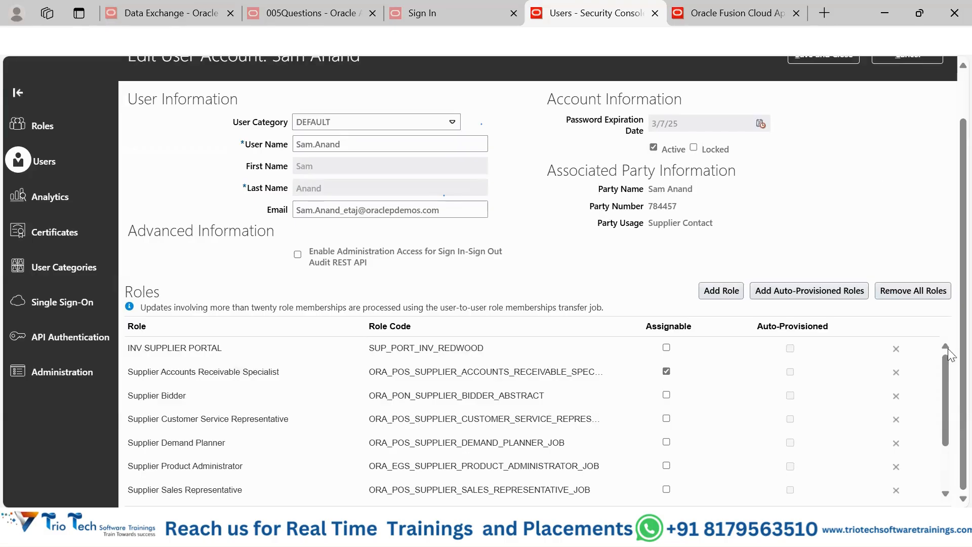
pyautogui.click(895, 446)
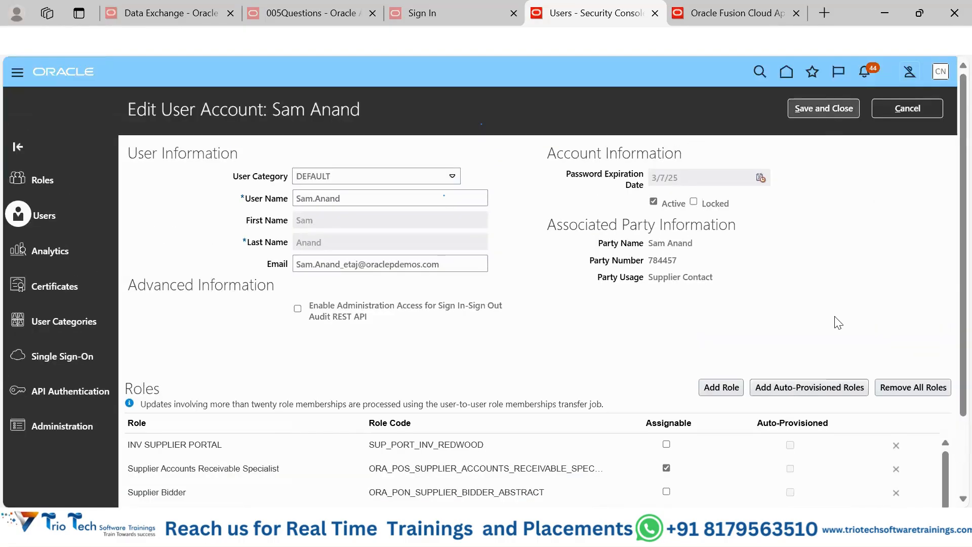
pyautogui.scroll(-2, 846, 316)
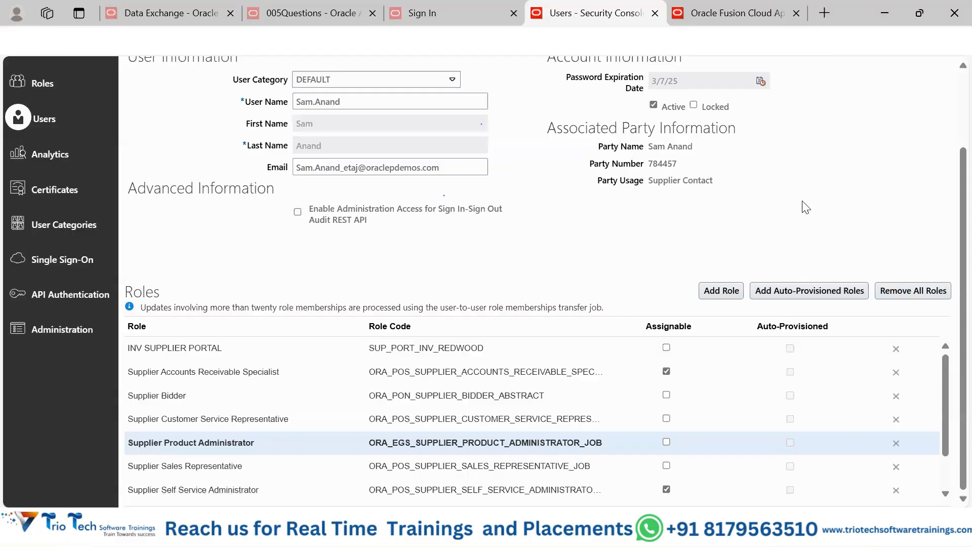
# Step: Find the Human Capital Management Application Administrator role, add it to the supplier user's account, and close the role search
pyautogui.scroll(2, 805, 206)
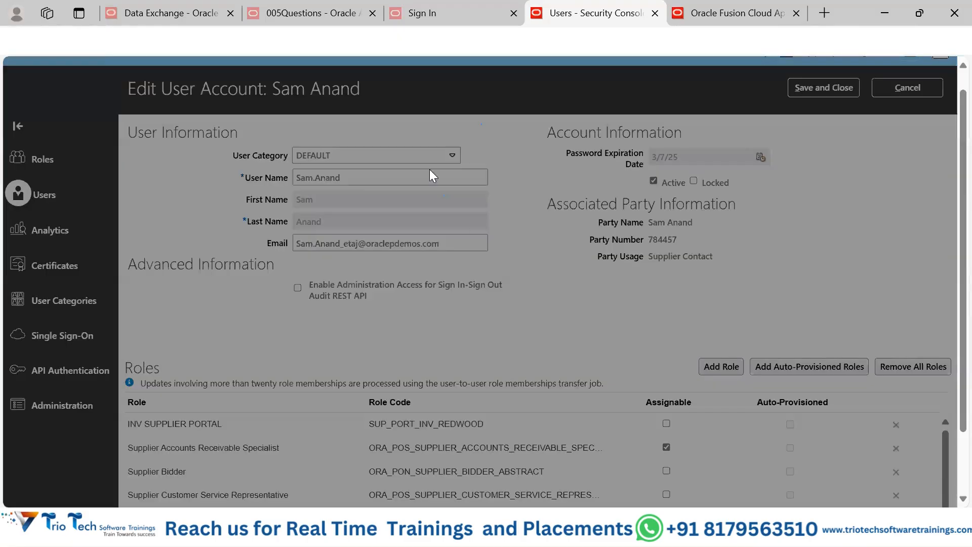
pyautogui.click(438, 166)
pyautogui.write('huma')
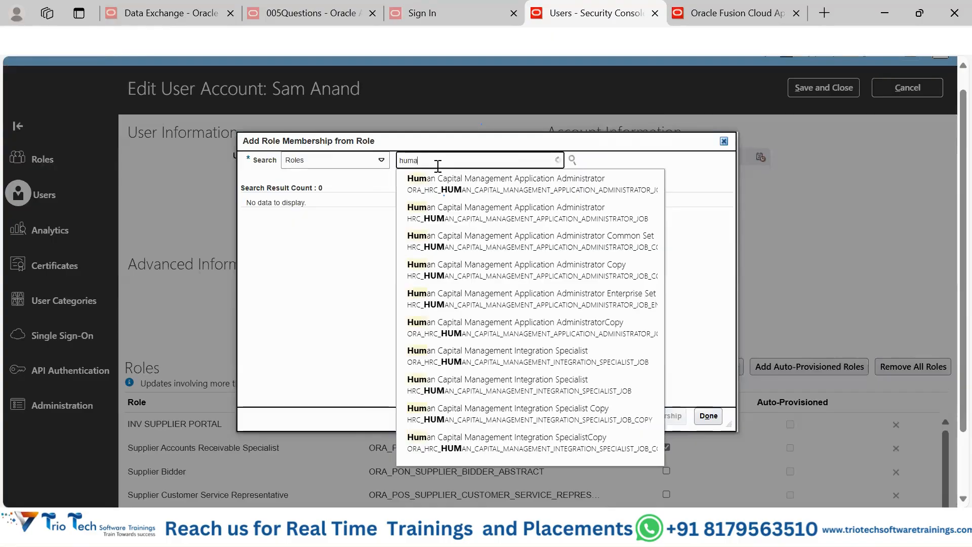
pyautogui.click(456, 185)
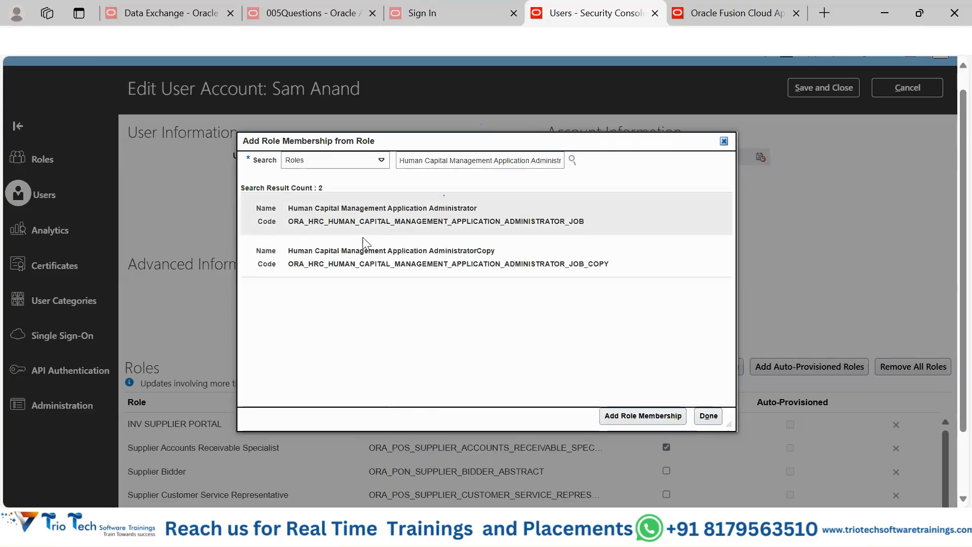
pyautogui.click(436, 214)
pyautogui.click(641, 416)
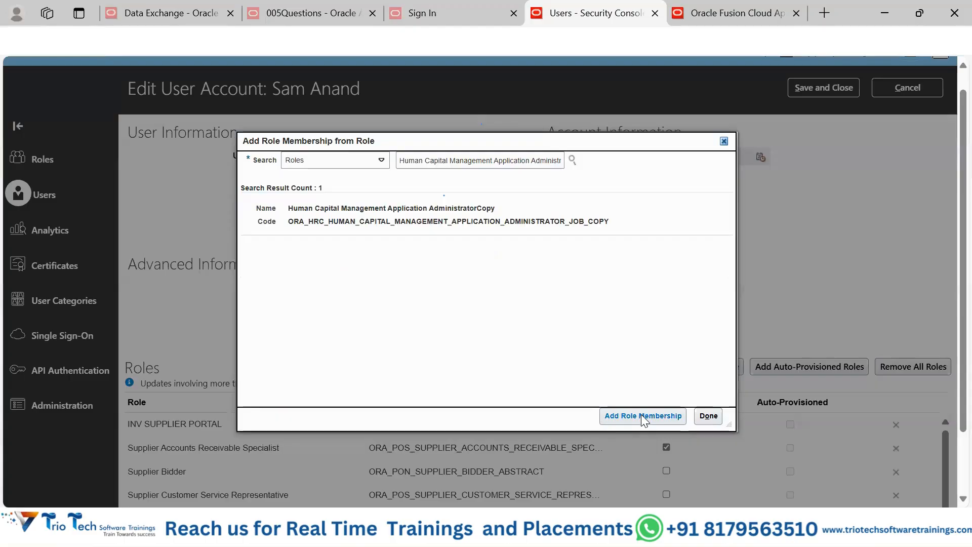
pyautogui.click(724, 141)
# Step: Check the roles list for the added role, save the supplier user's account, and return to the user accounts list
pyautogui.scroll(-2, 560, 337)
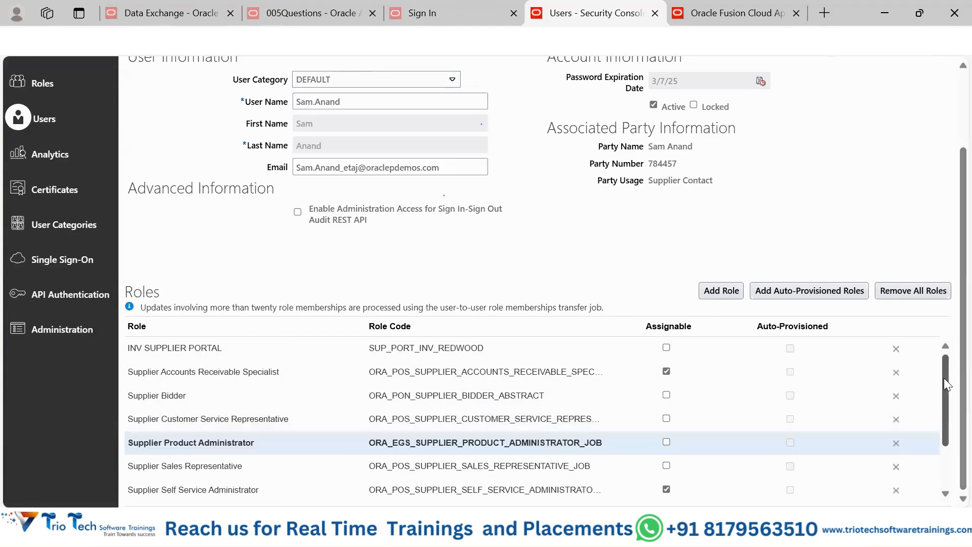
pyautogui.scroll(-2, 950, 434)
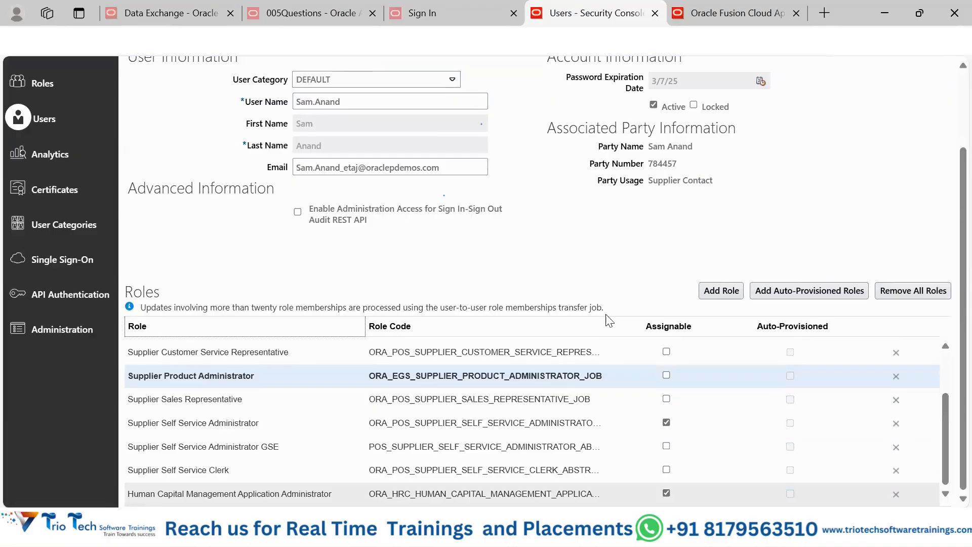
pyautogui.scroll(2, 948, 206)
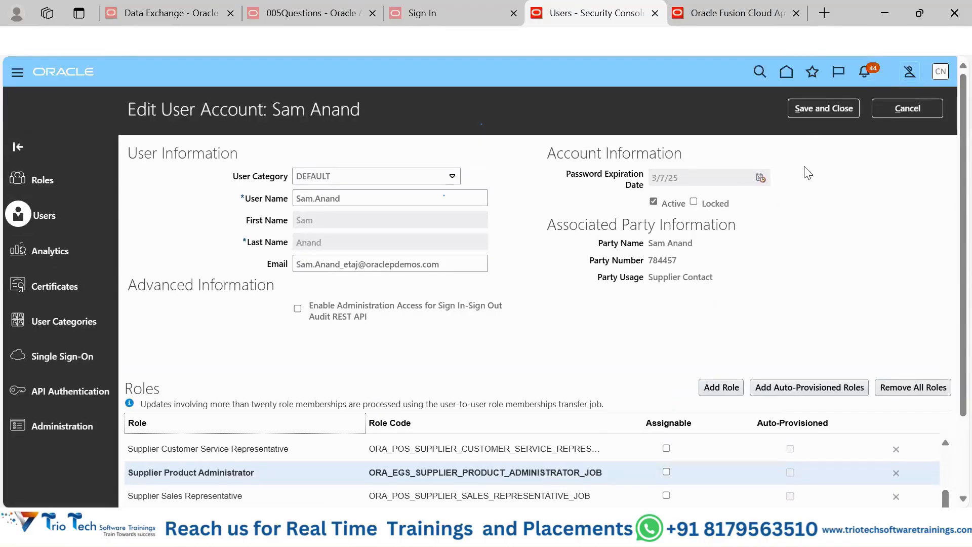
pyautogui.click(820, 110)
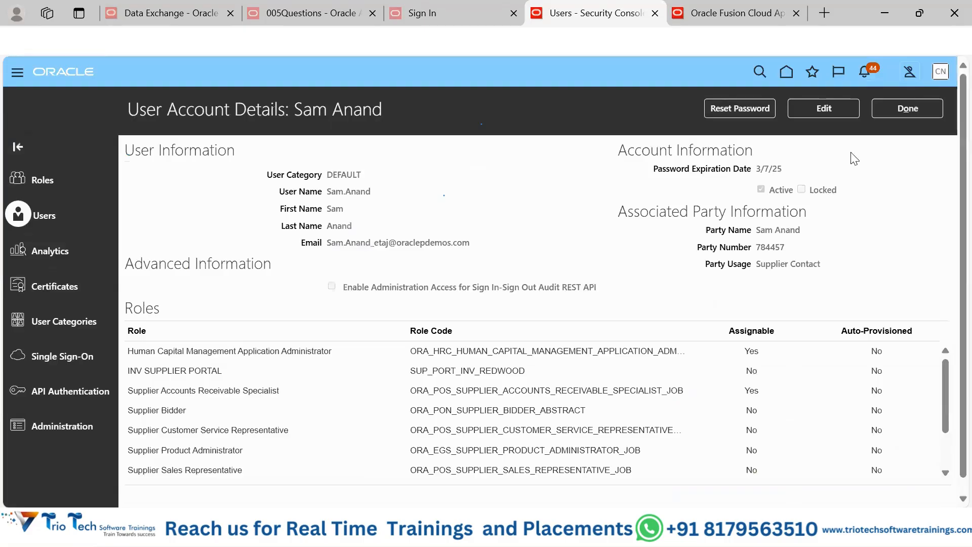
pyautogui.click(914, 107)
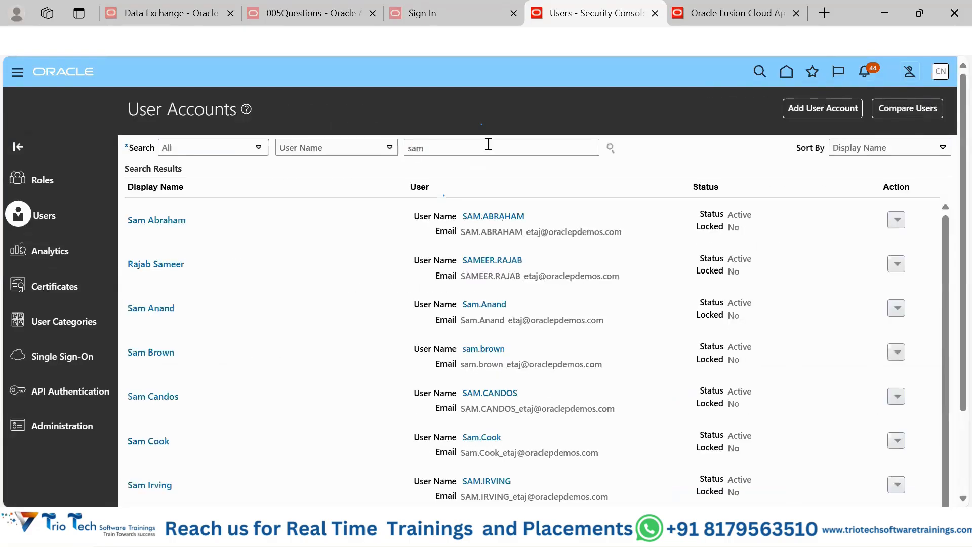
# Step: Reopen the supplier user's account to review its assigned roles, and return to the user accounts list
pyautogui.click(154, 308)
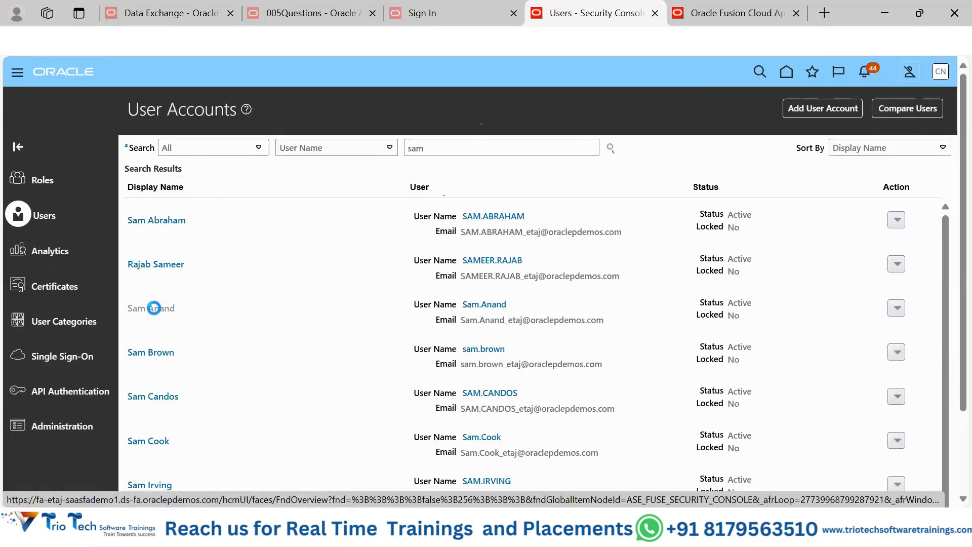
pyautogui.scroll(-1, 556, 323)
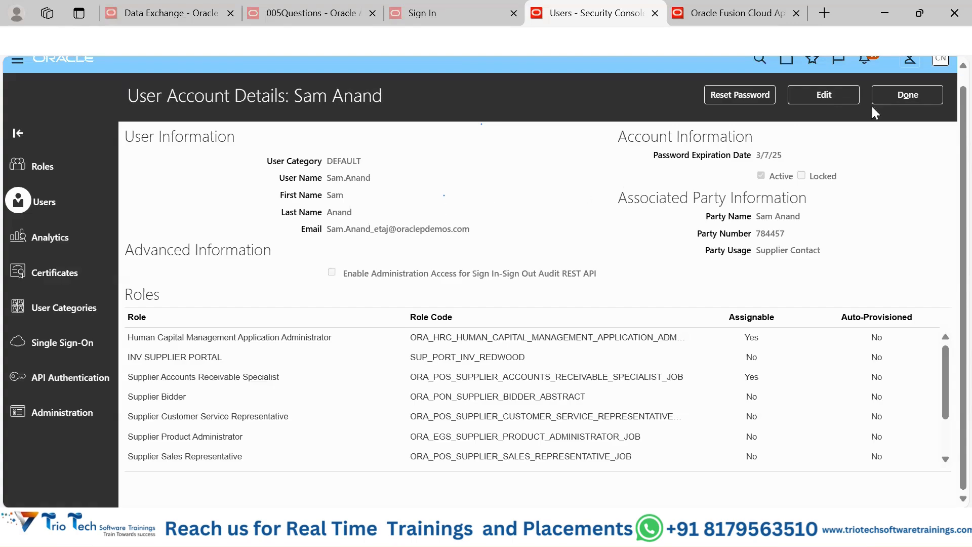
pyautogui.click(900, 94)
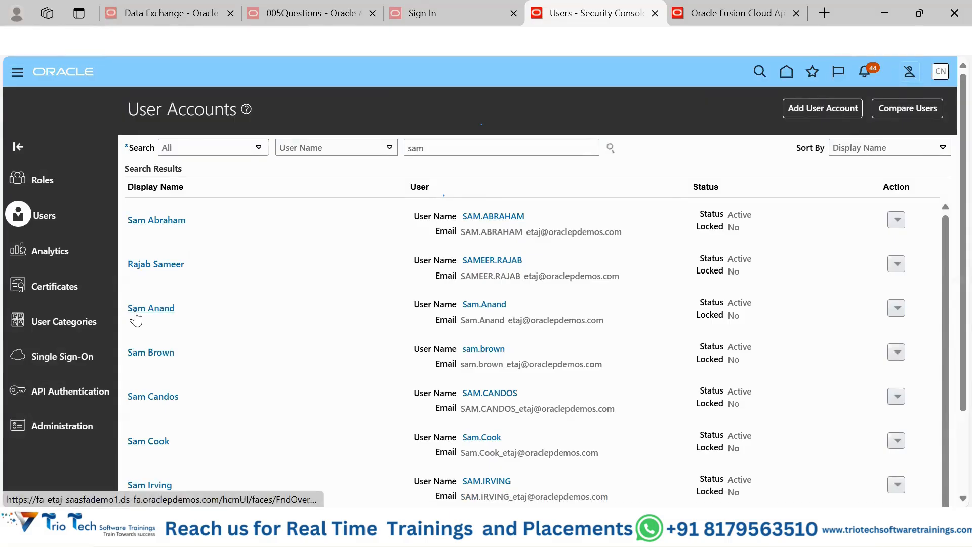
# Step: Review all roles assigned to the worker account listed directly below the supplier user, and return to the user accounts list
pyautogui.click(146, 352)
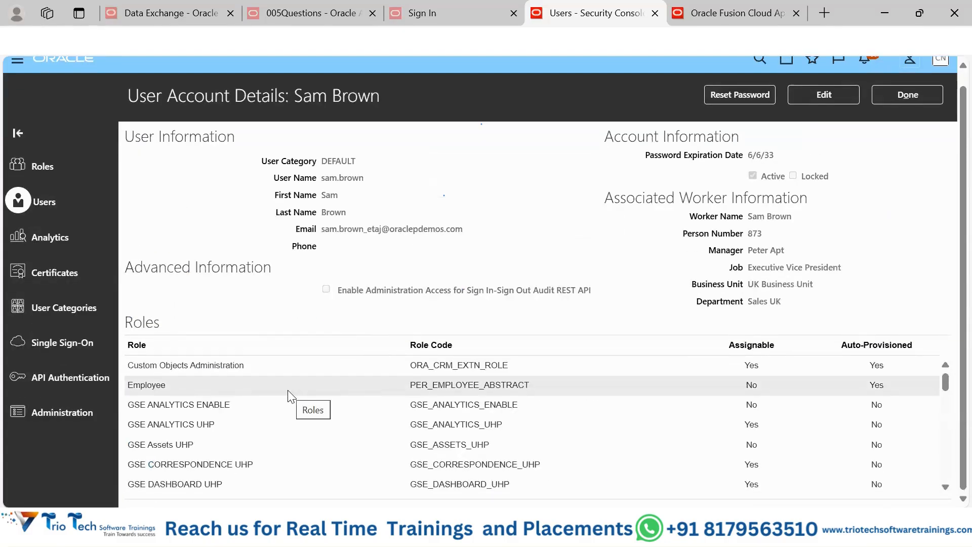
pyautogui.scroll(-5, 286, 400)
pyautogui.scroll(-5, 262, 417)
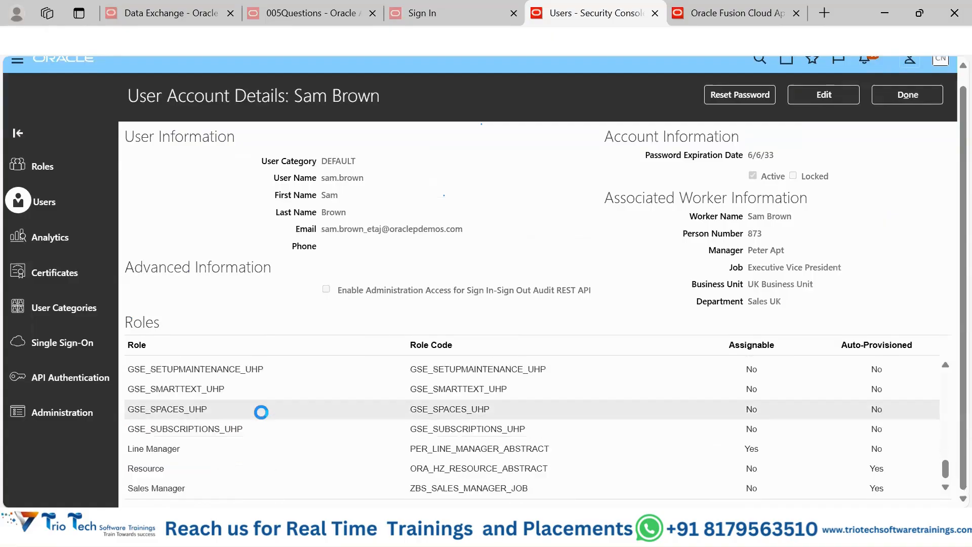
pyautogui.scroll(12, 261, 411)
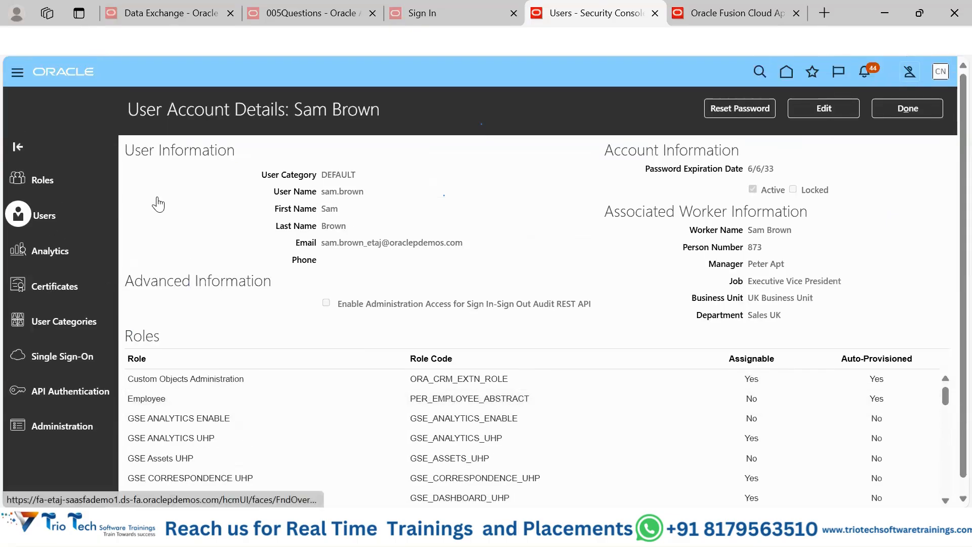
pyautogui.click(919, 108)
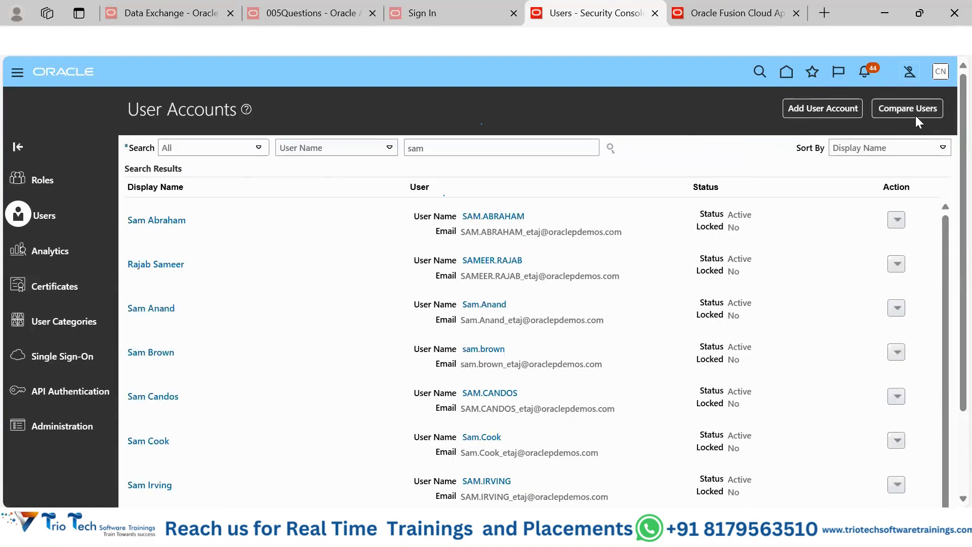
# Step: Start a user comparison and choose the supplier user as the first user by searching on user name
pyautogui.click(906, 109)
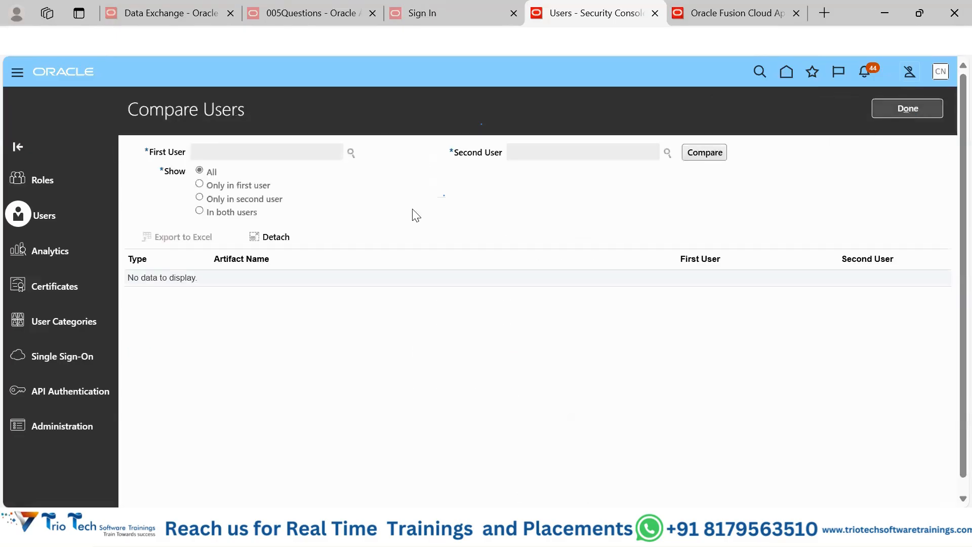
pyautogui.click(353, 152)
pyautogui.click(531, 166)
pyautogui.write('s')
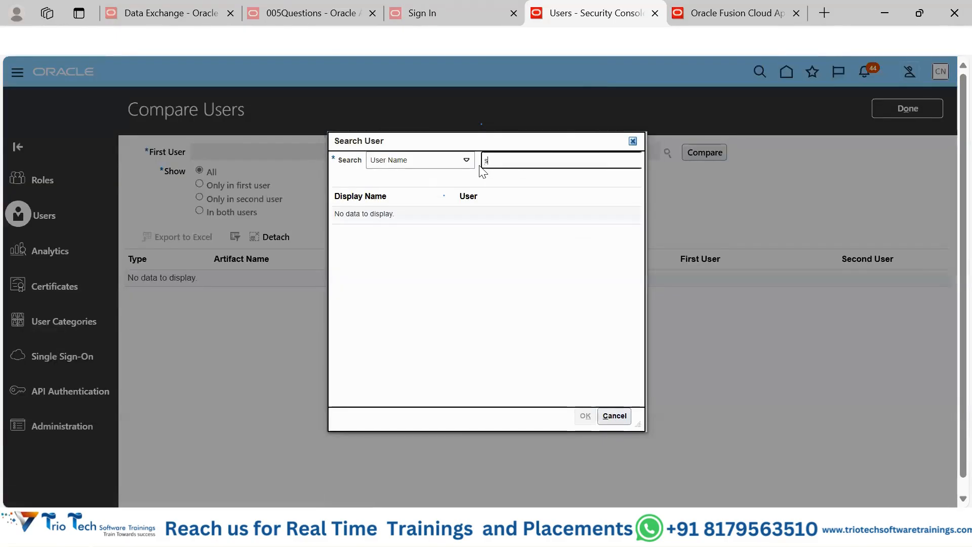
pyautogui.write('am')
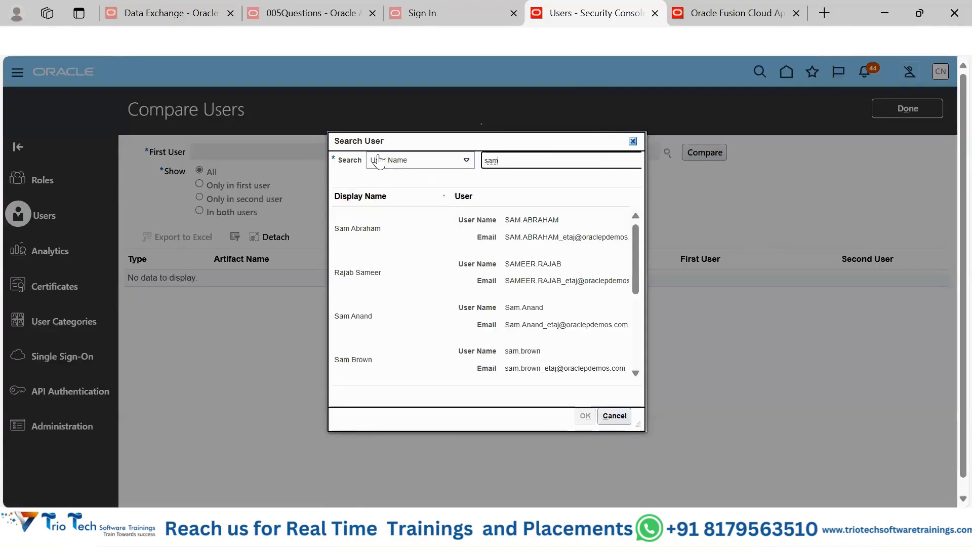
pyautogui.click(364, 322)
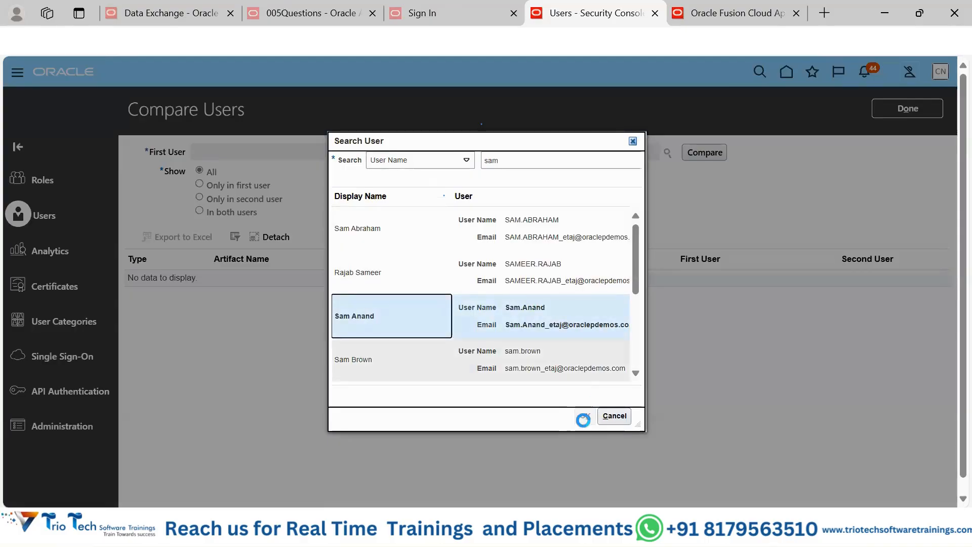
pyautogui.click(582, 416)
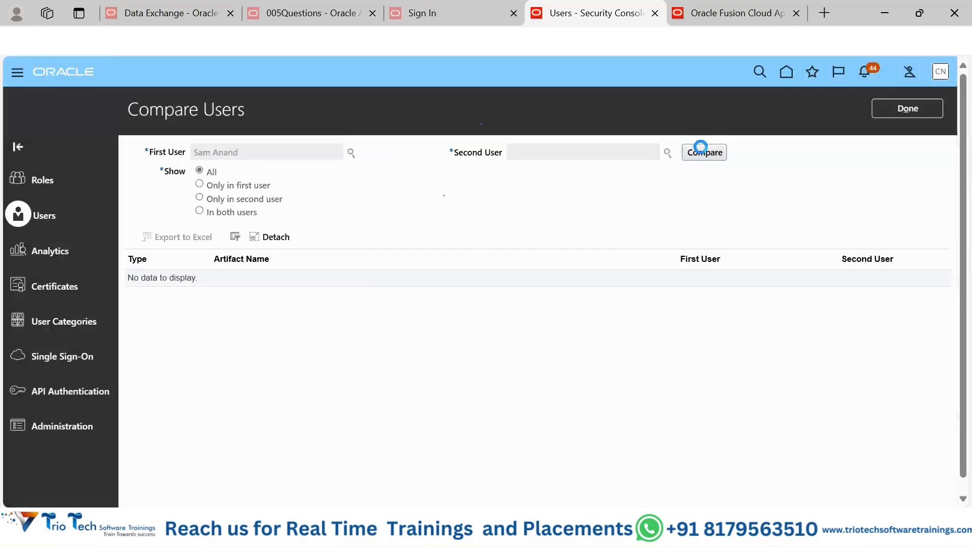
# Step: Choose the reviewed worker account as the second user, run the comparison, and look through all compared artifacts
pyautogui.click(668, 152)
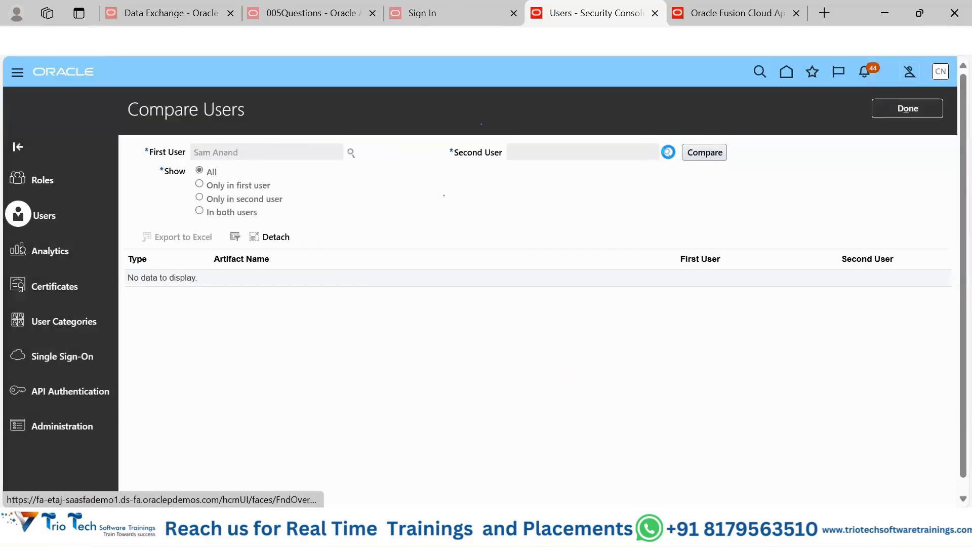
pyautogui.click(505, 161)
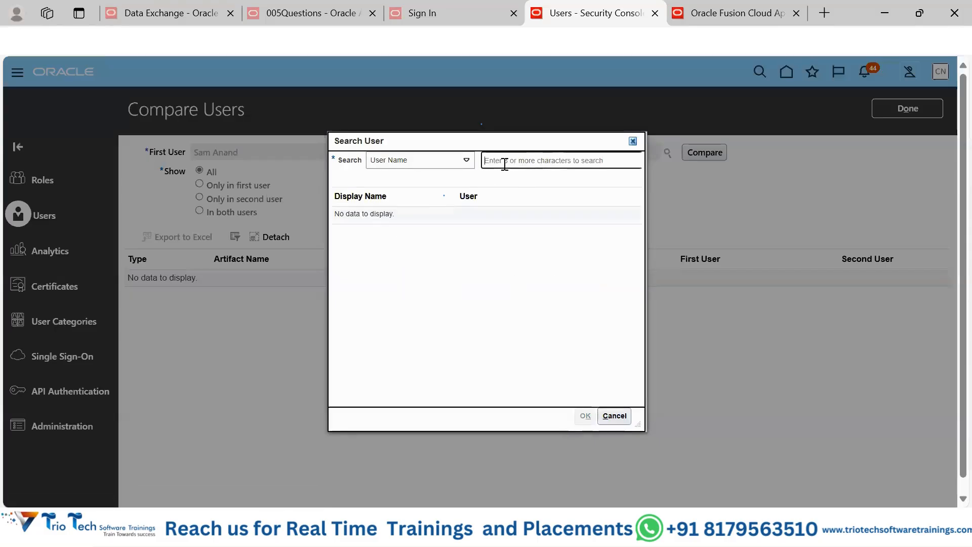
pyautogui.write('sam')
pyautogui.press('Return')
pyautogui.click(521, 379)
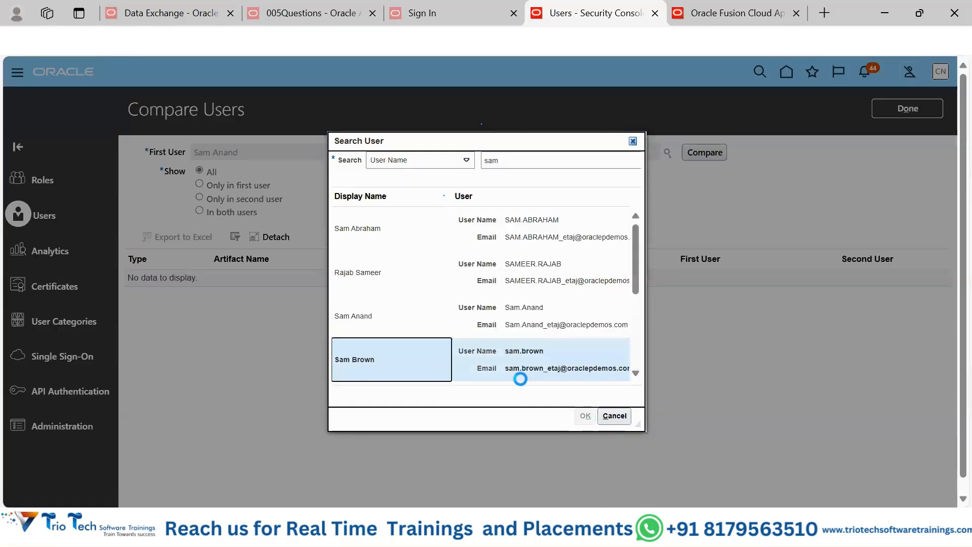
pyautogui.click(585, 416)
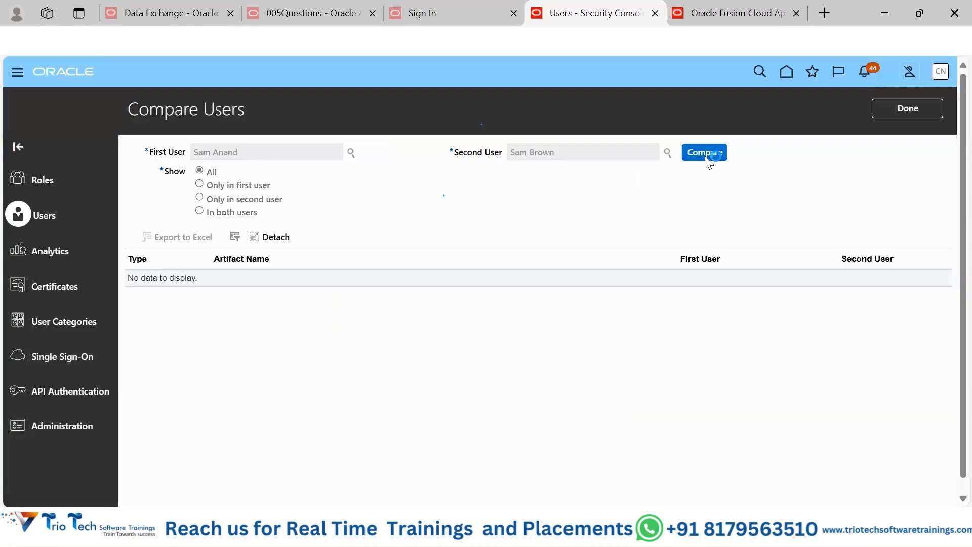
pyautogui.click(704, 153)
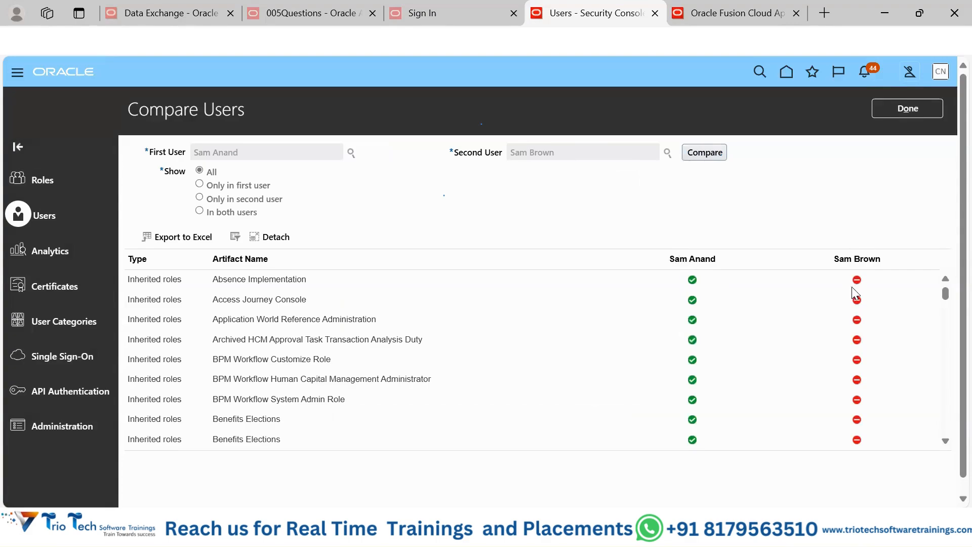
pyautogui.moveTo(946, 291); pyautogui.dragTo(946, 458)
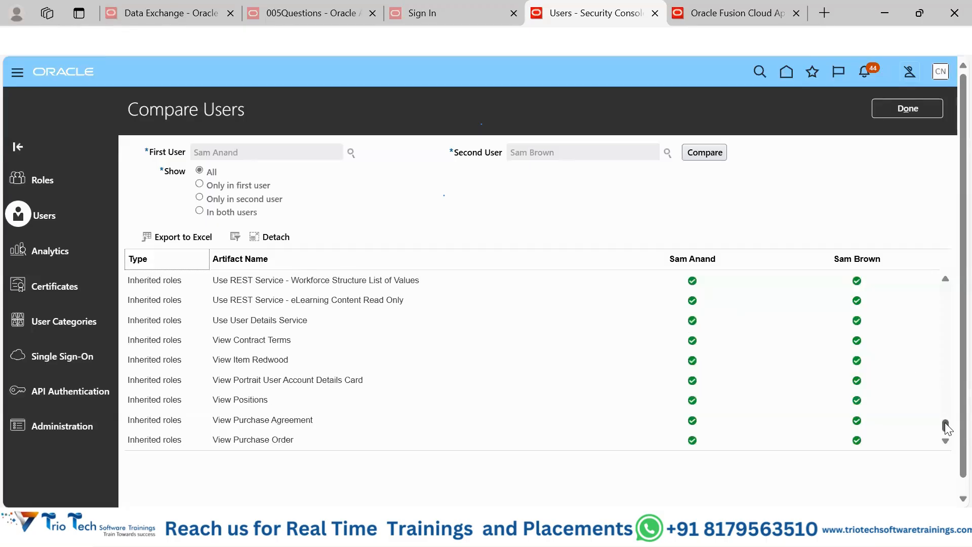
# Step: Limit the comparison to artifacts found only in the second user, and examine inherited roles such as Absence Management Transaction Analysis
pyautogui.click(198, 199)
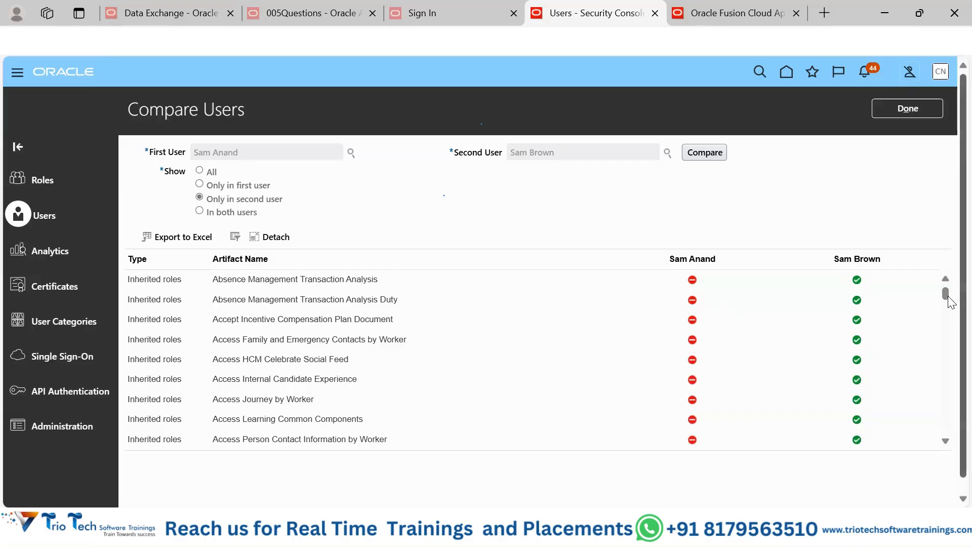
pyautogui.moveTo(948, 301)
pyautogui.mouseDown()
pyautogui.moveTo(951, 391)
pyautogui.moveTo(948, 291)
pyautogui.mouseUp()
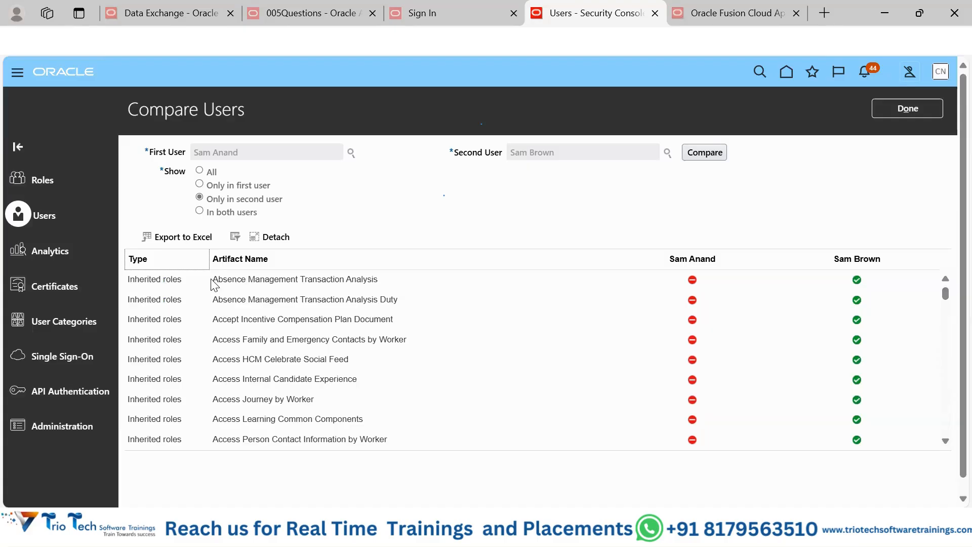
pyautogui.moveTo(212, 278); pyautogui.dragTo(375, 278)
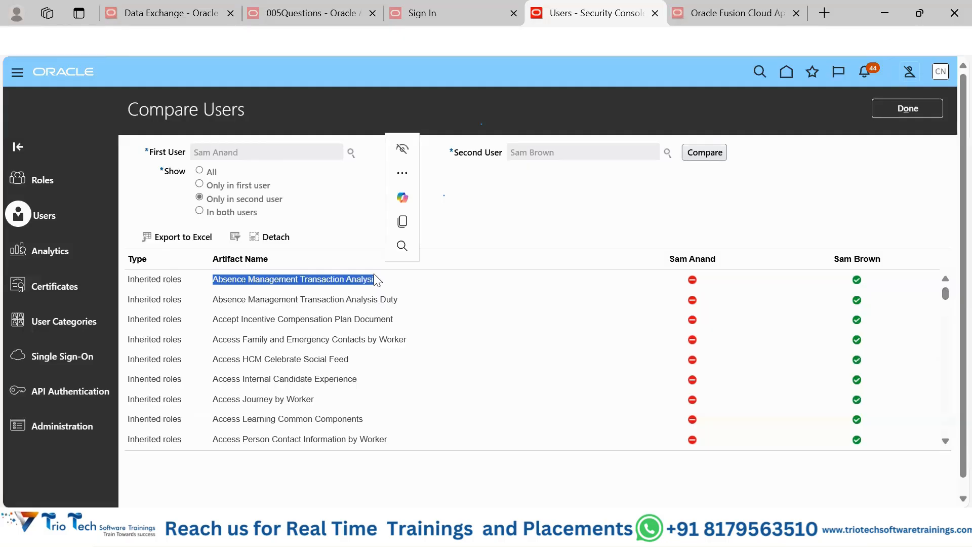
pyautogui.click(569, 221)
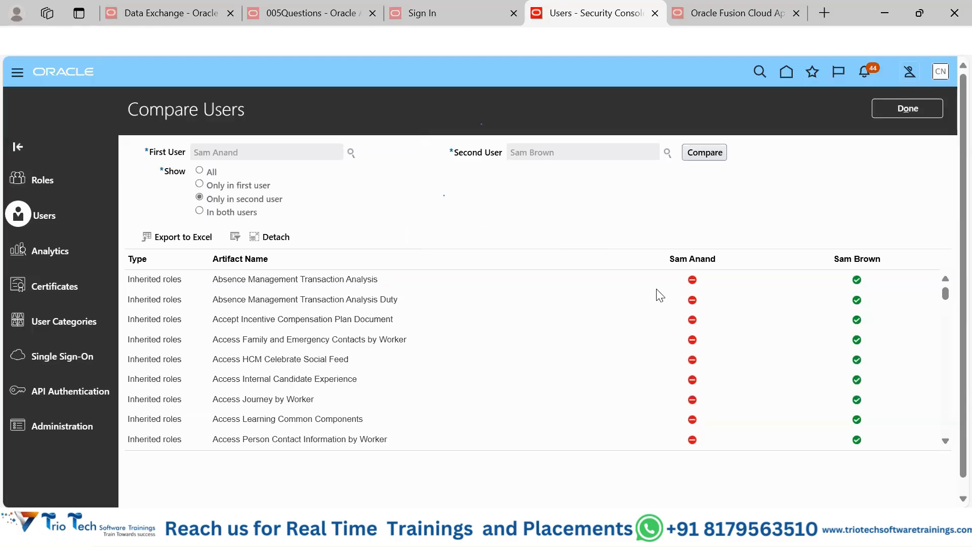
# Step: Look up Security Console under Tools in the application's navigation menu, and close the menu without opening it
pyautogui.moveTo(663, 531)
pyautogui.click(15, 74)
pyautogui.scroll(-10, 326, 328)
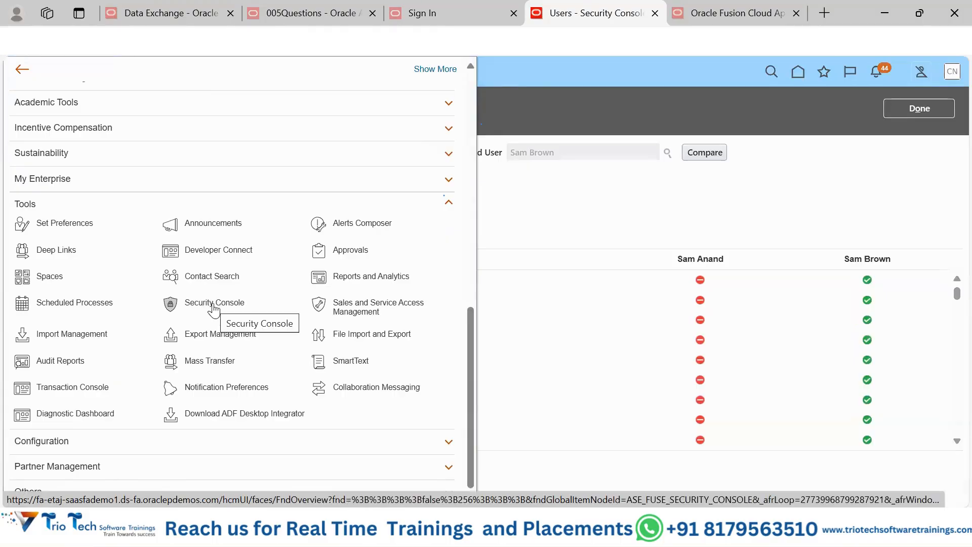
pyautogui.click(625, 223)
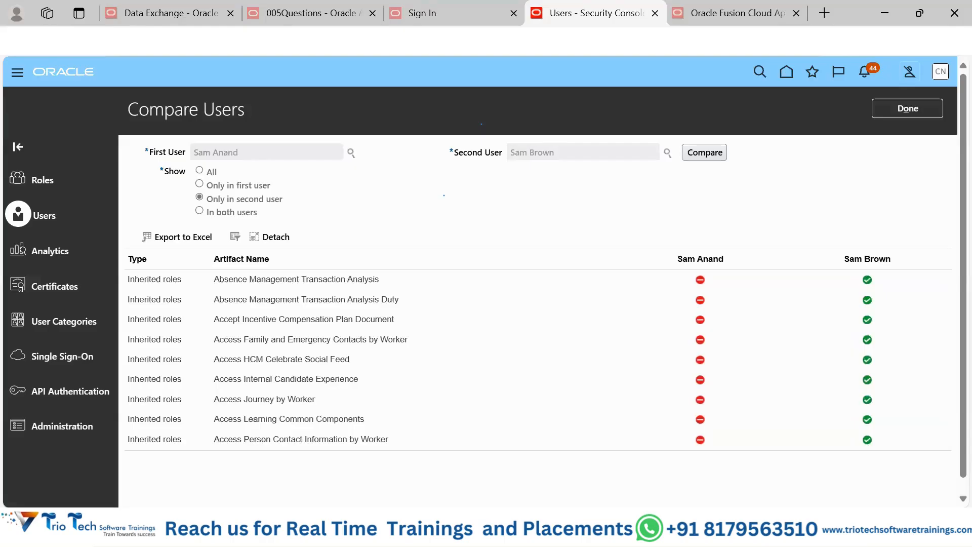
# Step: Switch to the Notepad++ notes and review the Admin - Security Console task list, from resetting users to creating custom roles
pyautogui.click(463, 529)
pyautogui.click(326, 203)
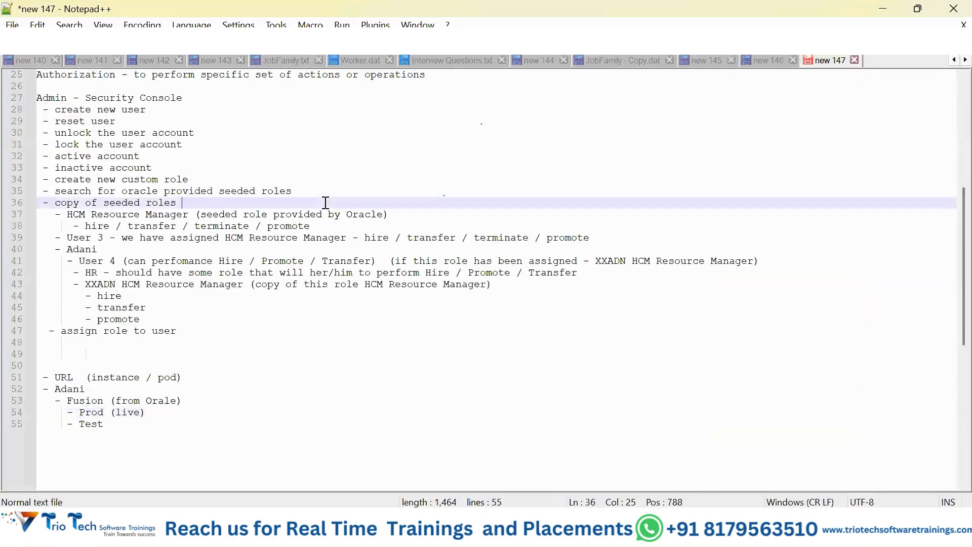
pyautogui.scroll(1, 325, 203)
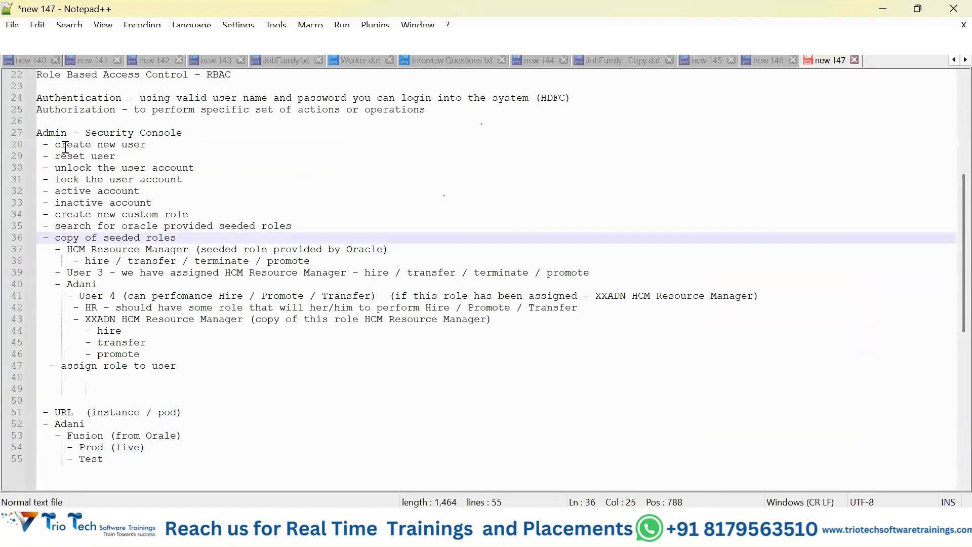
pyautogui.moveTo(62, 156); pyautogui.dragTo(214, 212)
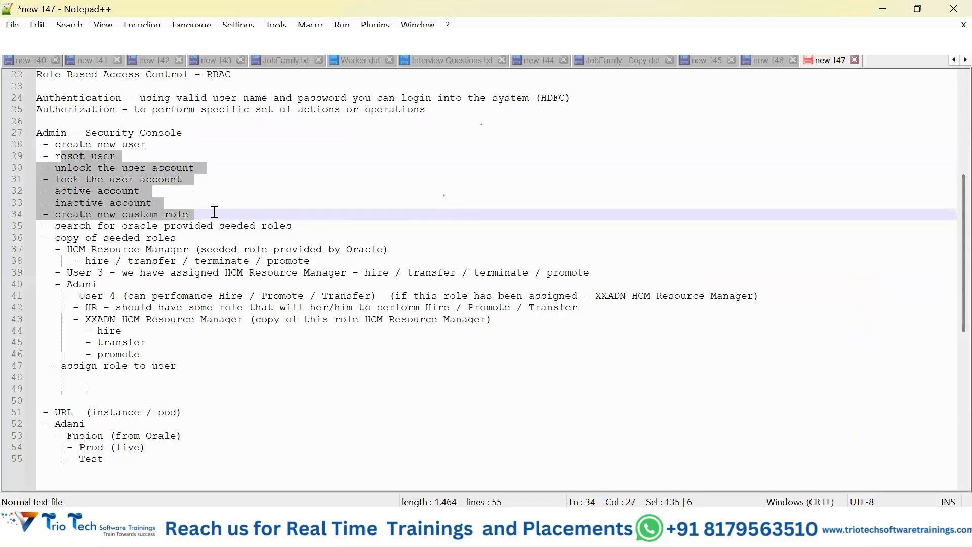
pyautogui.click(242, 237)
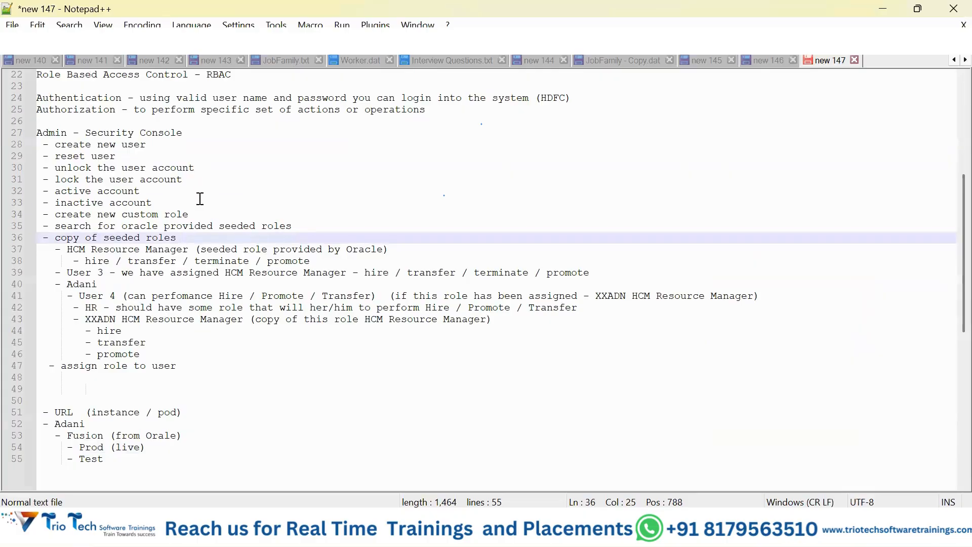
# Step: Add the lines "- assign roles" and "- remove roles" below "inactive account" in the Security Console task list
pyautogui.click(234, 201)
pyautogui.press('Return')
pyautogui.write('- ')
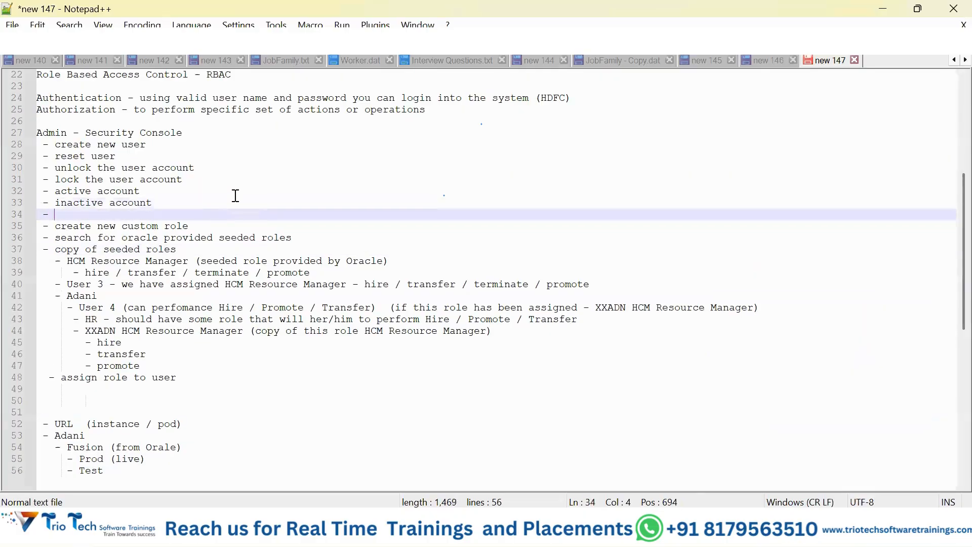
pyautogui.write('assign roles')
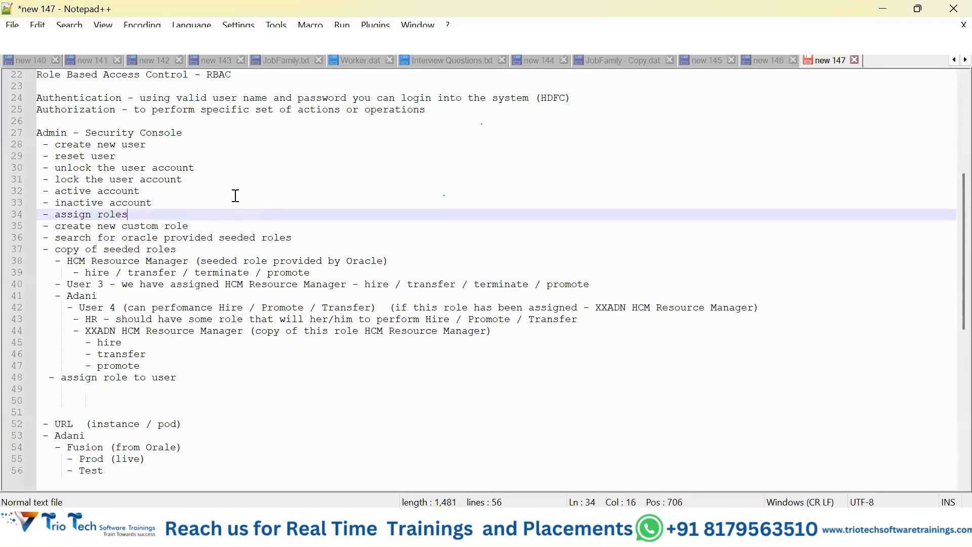
pyautogui.press('Return')
pyautogui.write('- ')
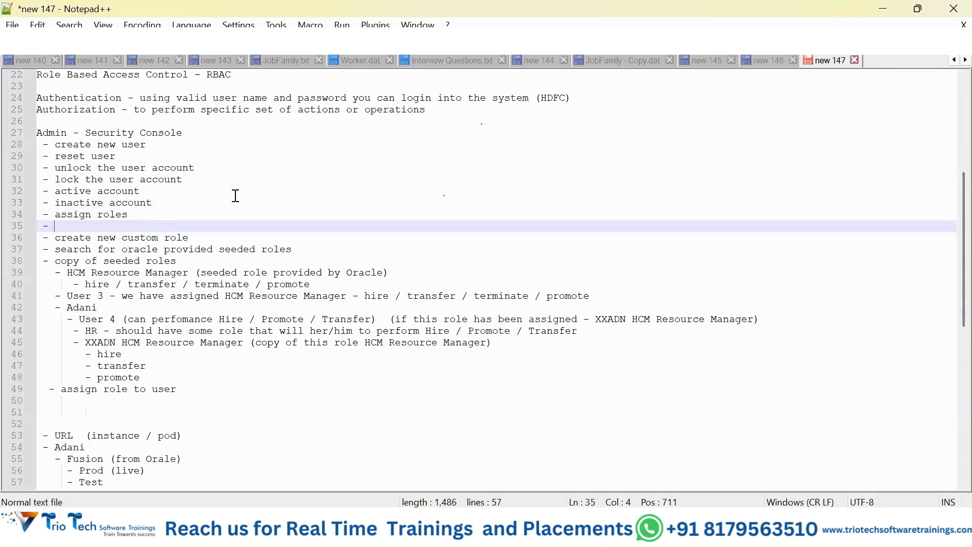
pyautogui.write('remove roles')
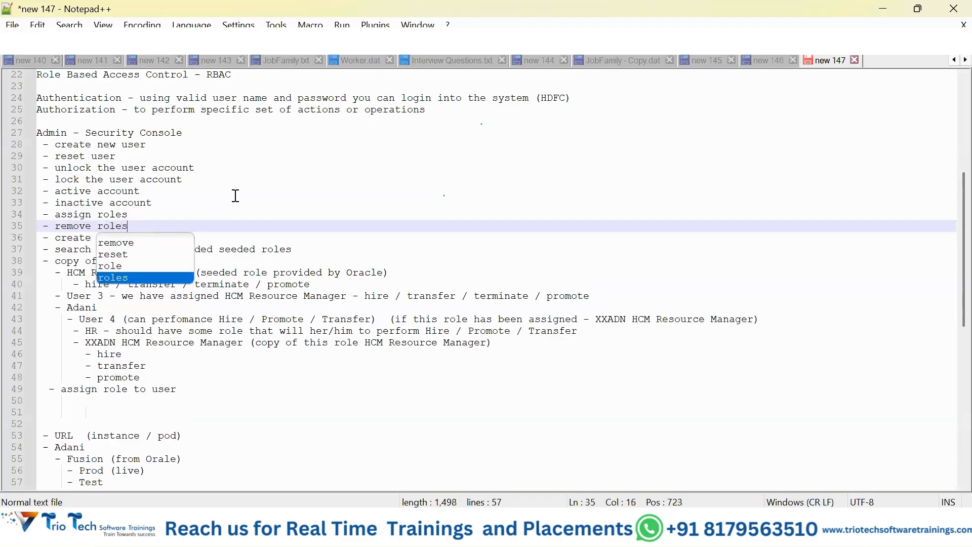
# Step: Add the line "- compare users" below "remove roles" in the notes
pyautogui.press('Return')
pyautogui.write('- ')
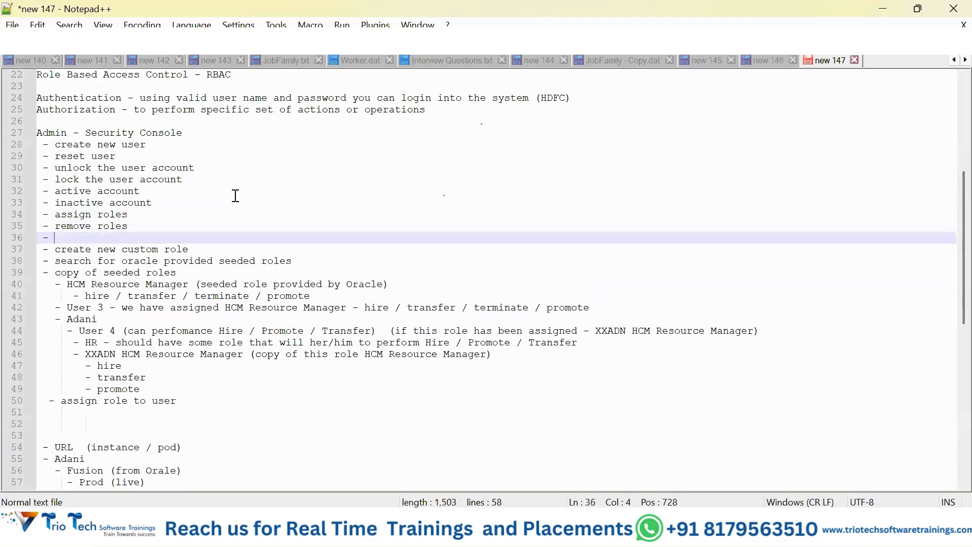
pyautogui.write('comare user')
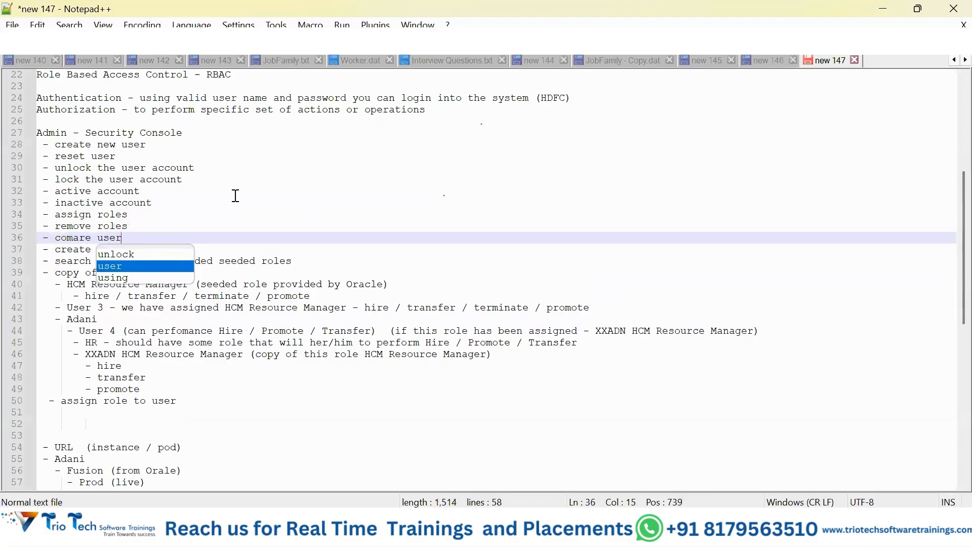
pyautogui.press('BackSpace')
pyautogui.press('BackSpace')
pyautogui.press('BackSpace')
pyautogui.press('BackSpace')
pyautogui.press('BackSpace')
pyautogui.press('BackSpace')
pyautogui.press('BackSpace')
pyautogui.press('BackSpace')
pyautogui.write('p')
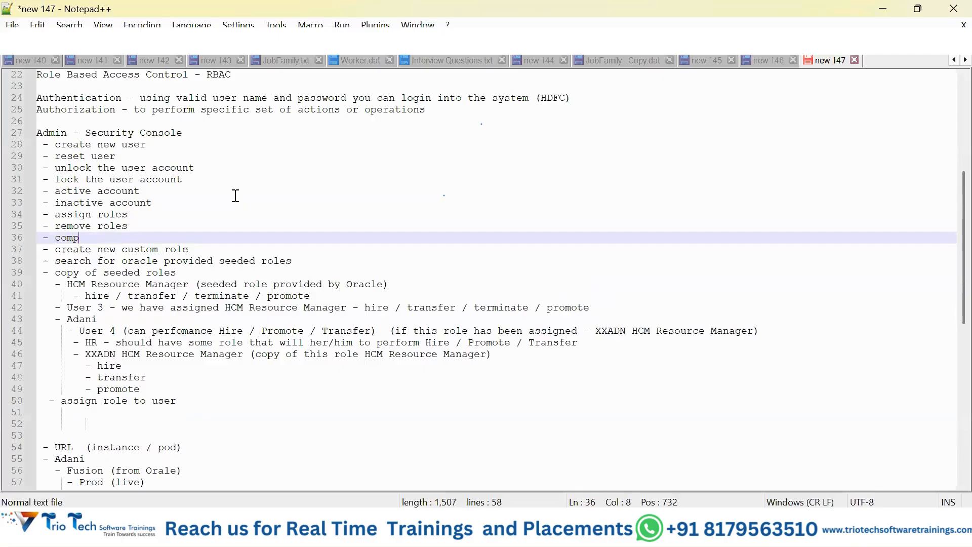
pyautogui.write('are user')
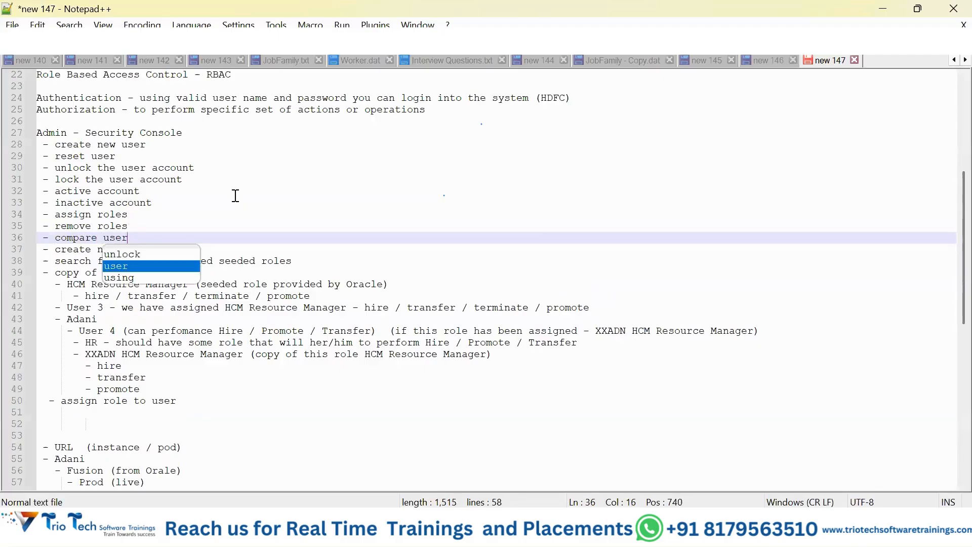
pyautogui.write('s')
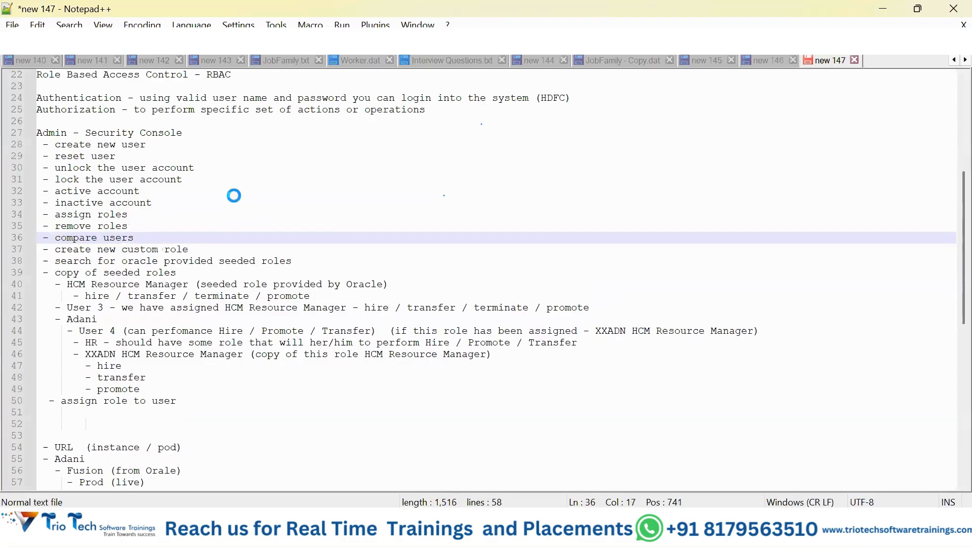
# Step: Return to the Security Console in the browser, search the roles for "Human", and select the HRC_ Human Capital Management Application Administrator job role
pyautogui.hotkey('alt', 'Tab')
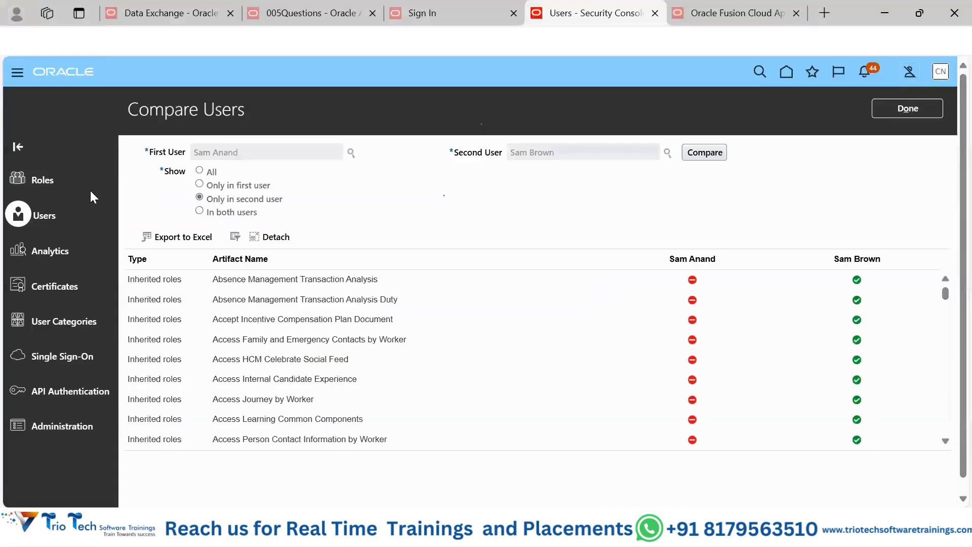
pyautogui.click(48, 180)
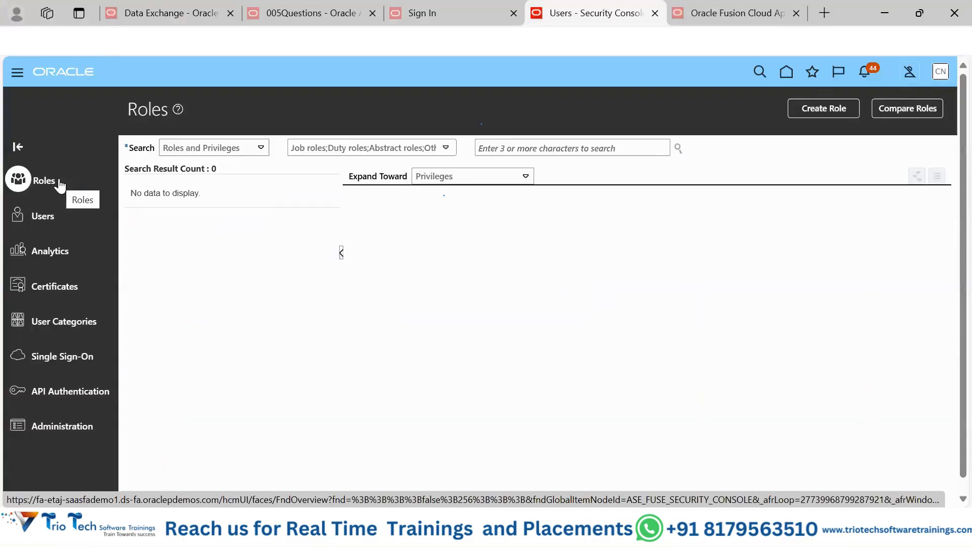
pyautogui.click(566, 149)
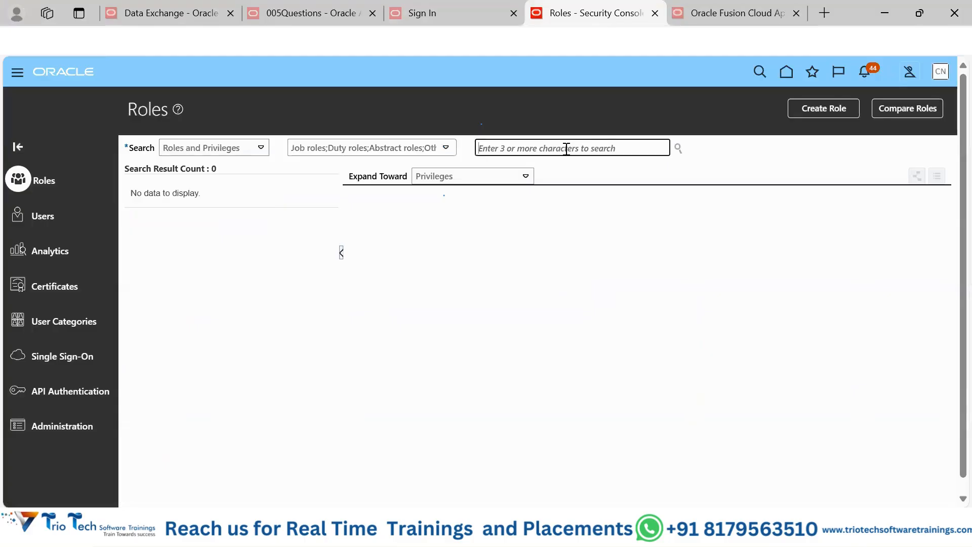
pyautogui.write('Hu')
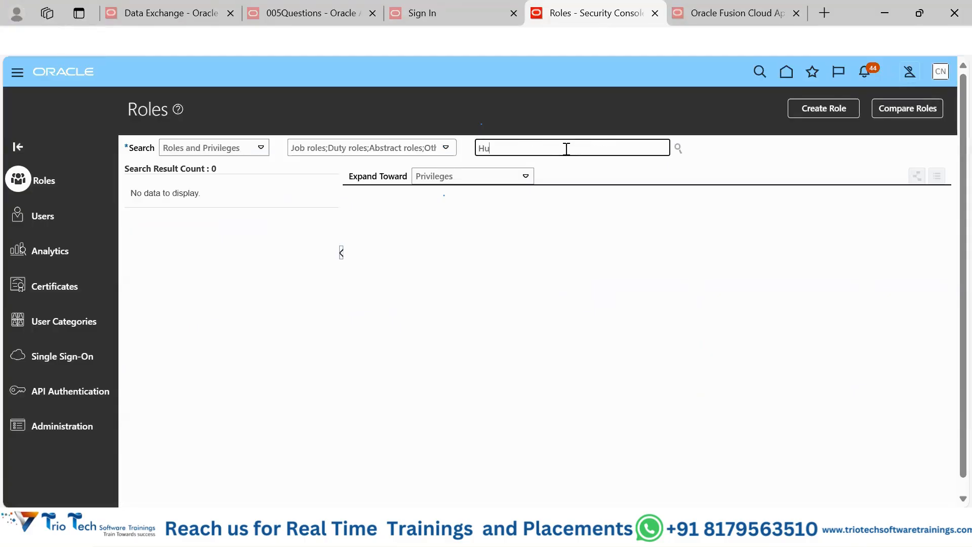
pyautogui.write('man')
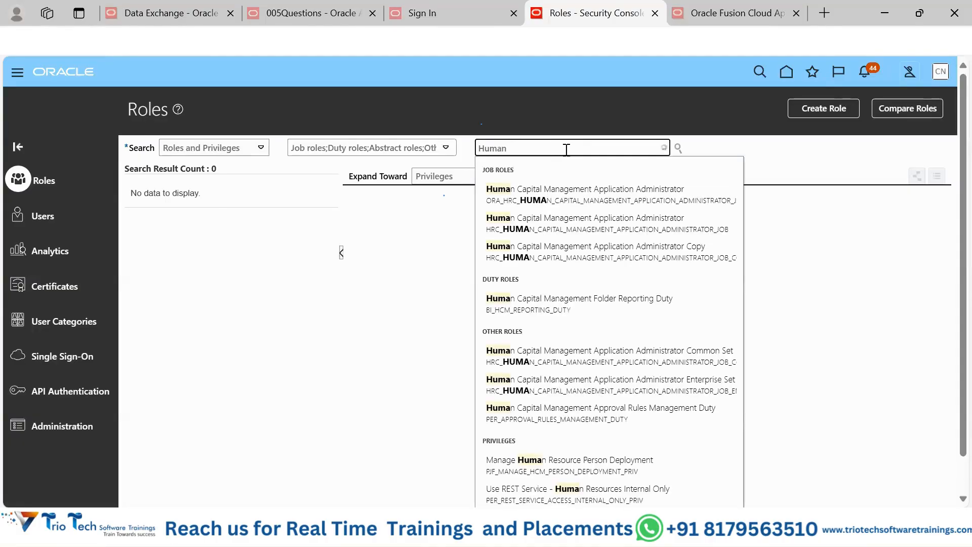
pyautogui.click(569, 218)
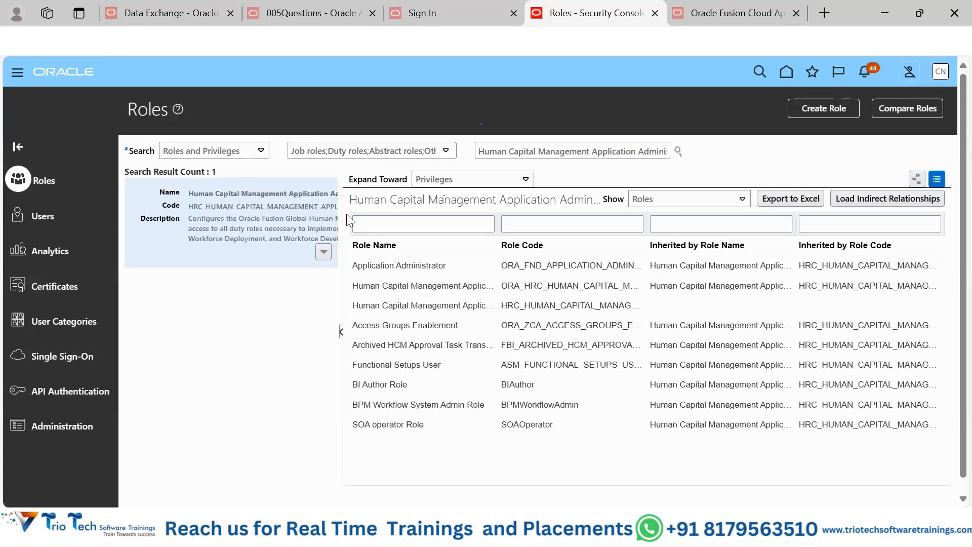
# Step: Widen the role search results and examine the selected role's code and description
pyautogui.moveTo(342, 219); pyautogui.dragTo(531, 220)
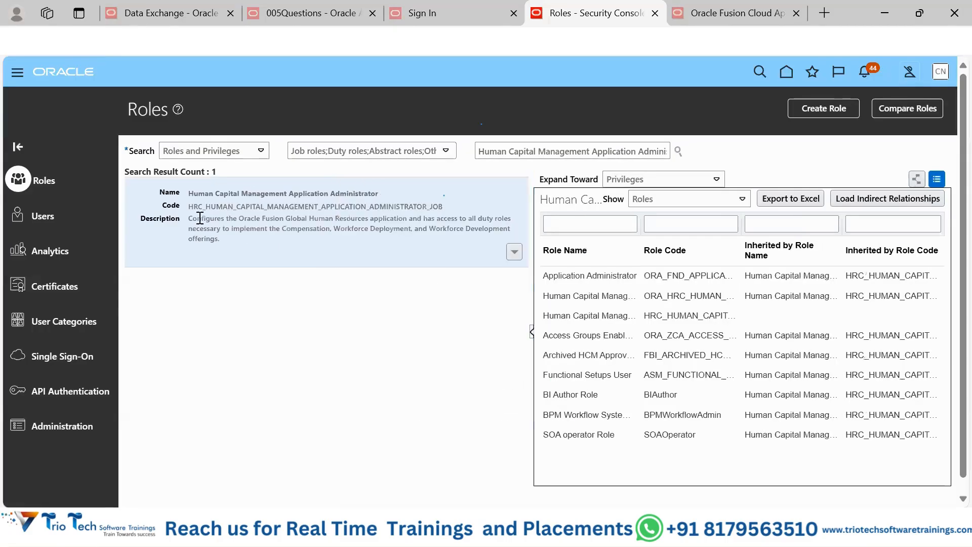
pyautogui.moveTo(192, 206); pyautogui.dragTo(373, 207)
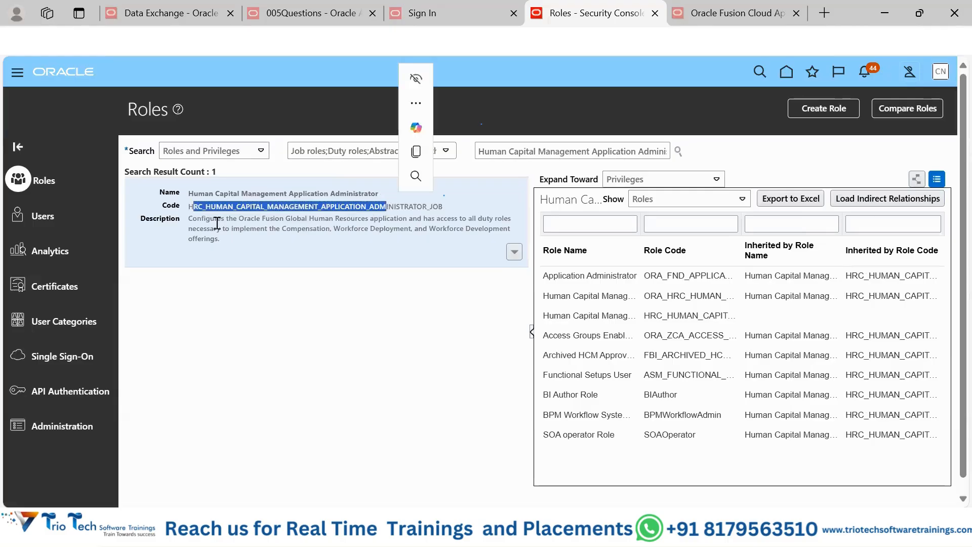
pyautogui.moveTo(196, 228); pyautogui.dragTo(328, 227)
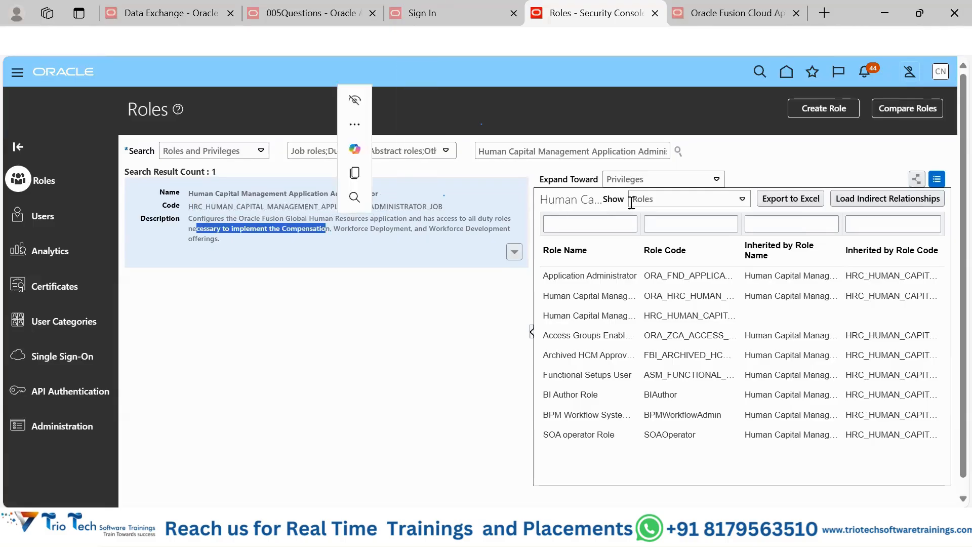
pyautogui.click(288, 219)
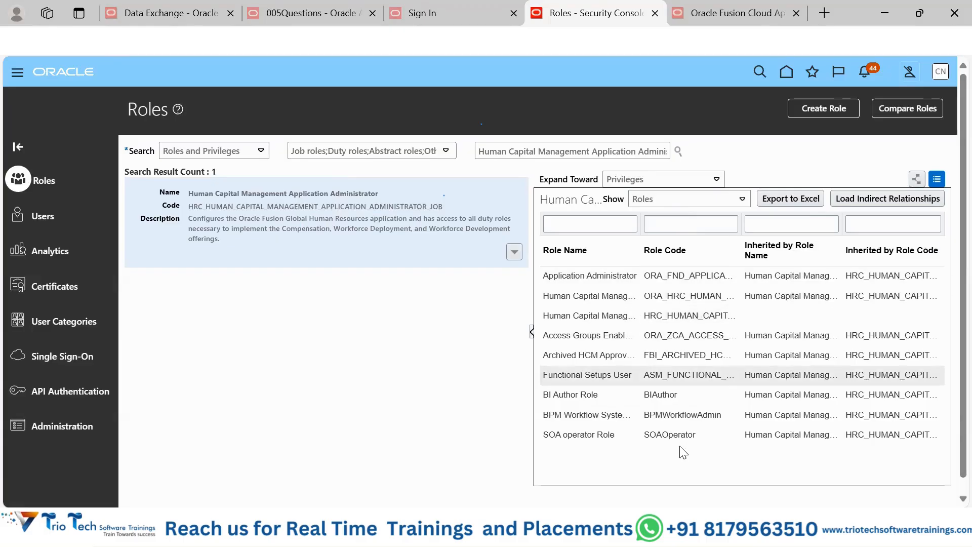
# Step: Expand the role toward Users, show and review the users assigned to it, and export that list to Excel
pyautogui.click(694, 180)
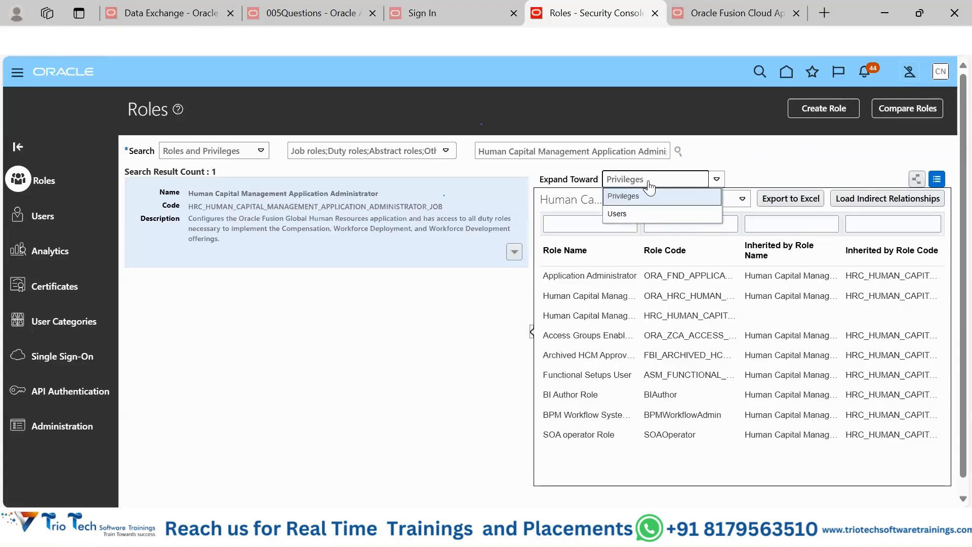
pyautogui.click(651, 216)
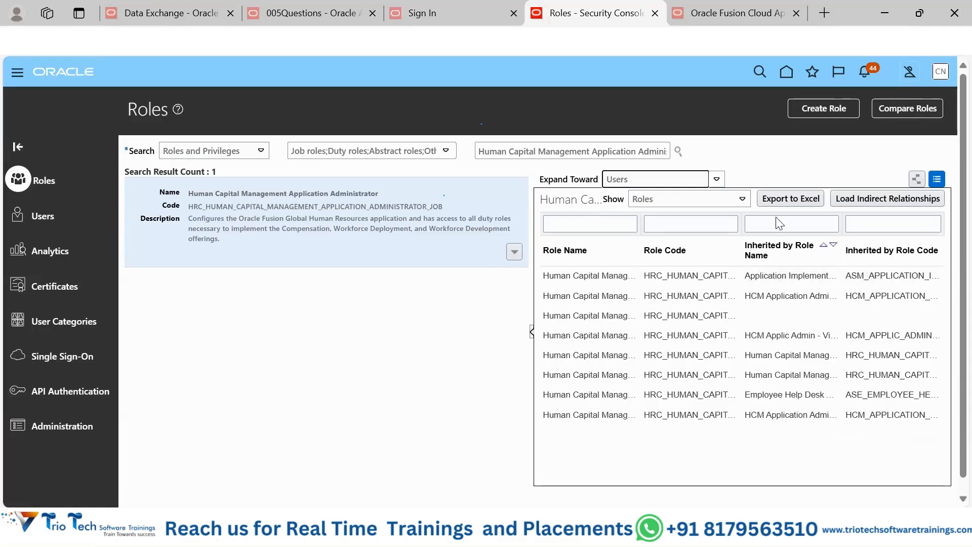
pyautogui.click(740, 198)
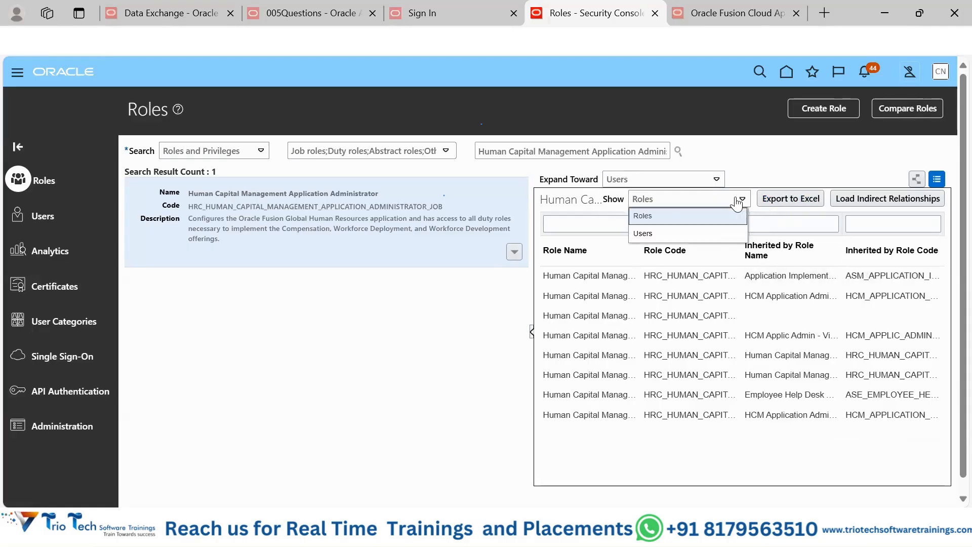
pyautogui.click(712, 233)
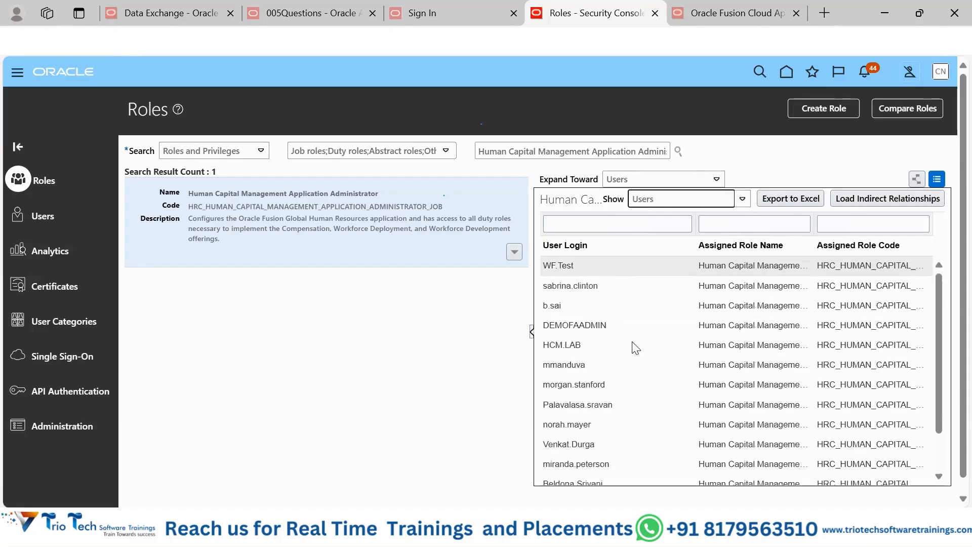
pyautogui.scroll(-3, 639, 359)
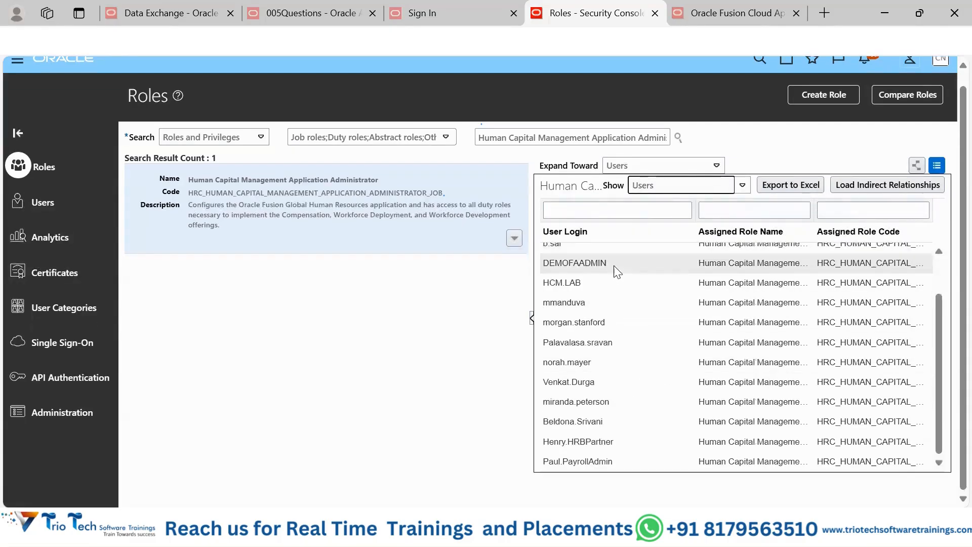
pyautogui.scroll(3, 614, 266)
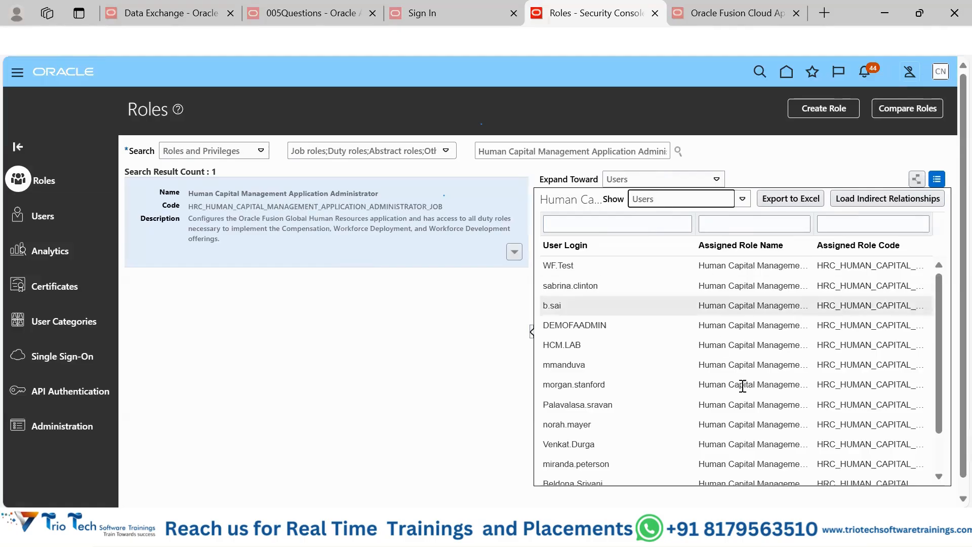
pyautogui.click(783, 195)
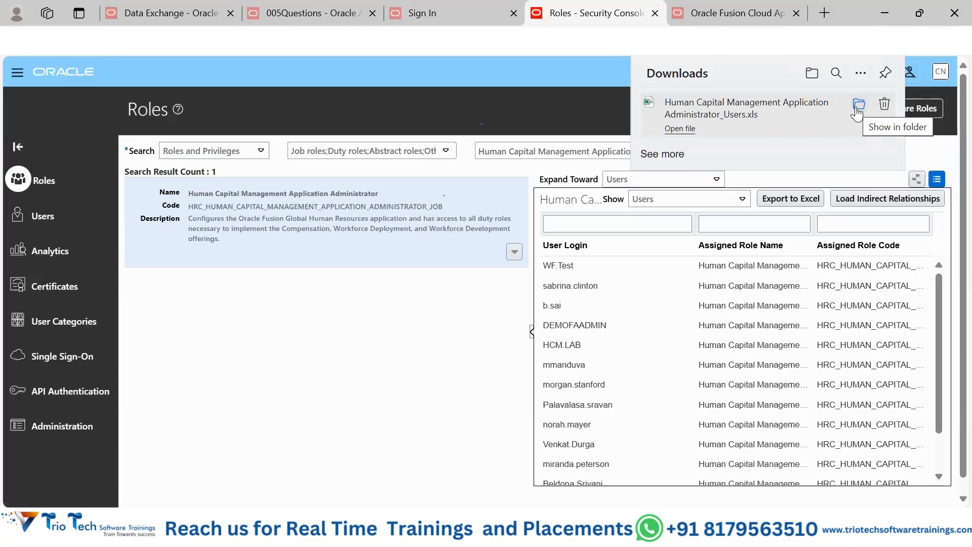
pyautogui.click(436, 379)
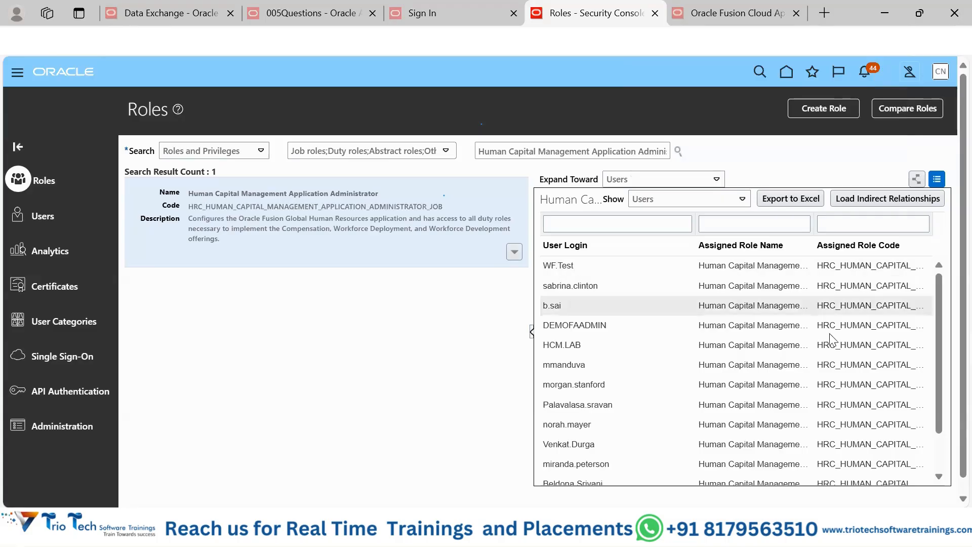
# Step: Display the role's relationships to users and roles as a graph, and widen the graph area
pyautogui.click(916, 180)
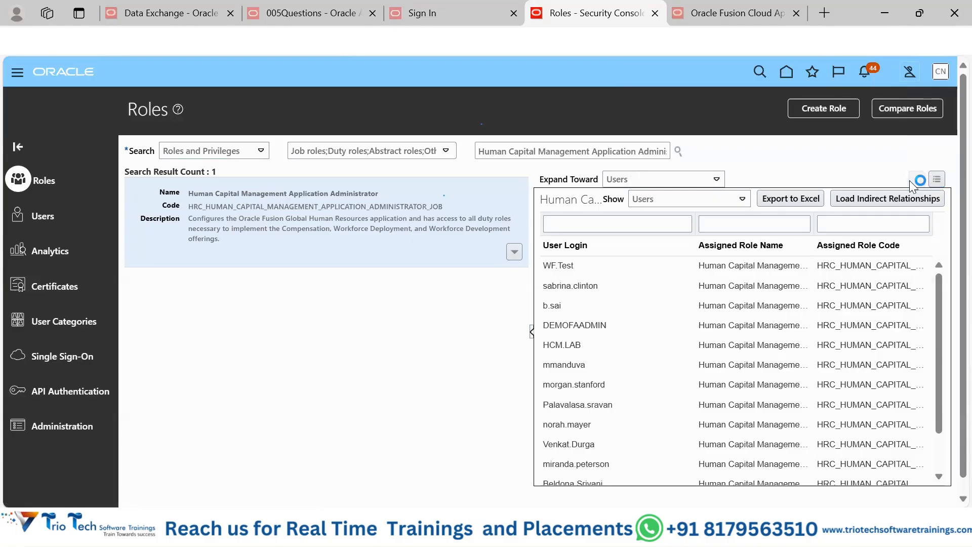
pyautogui.moveTo(533, 303); pyautogui.dragTo(333, 303)
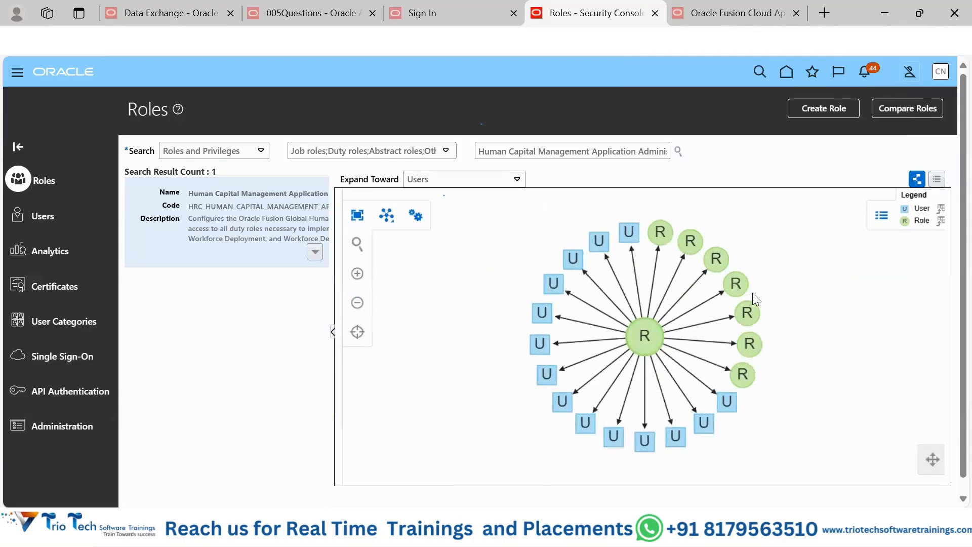
# Step: Examine the role graph up close, inspecting the central Human Capital Management Application Administrator role and the user nodes linked to it
pyautogui.click(360, 274)
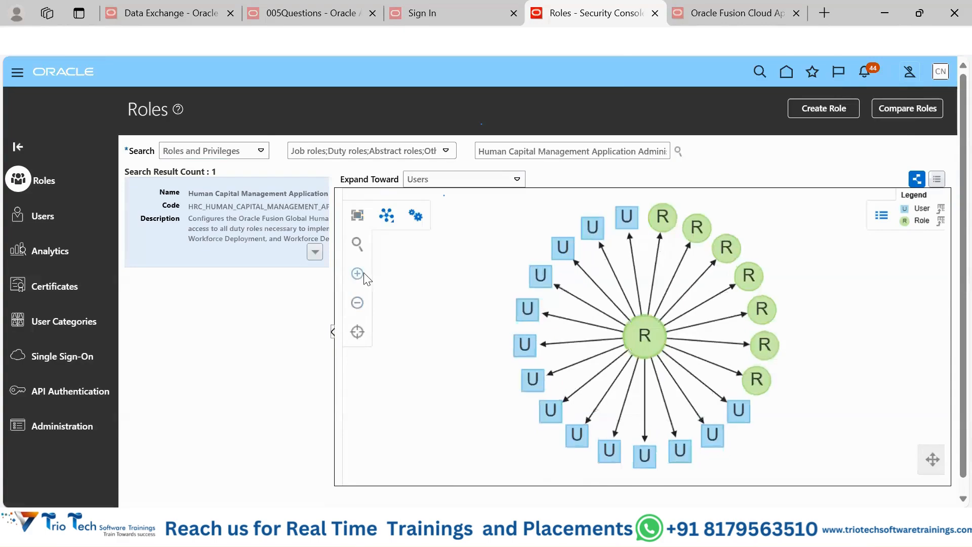
pyautogui.click(359, 276)
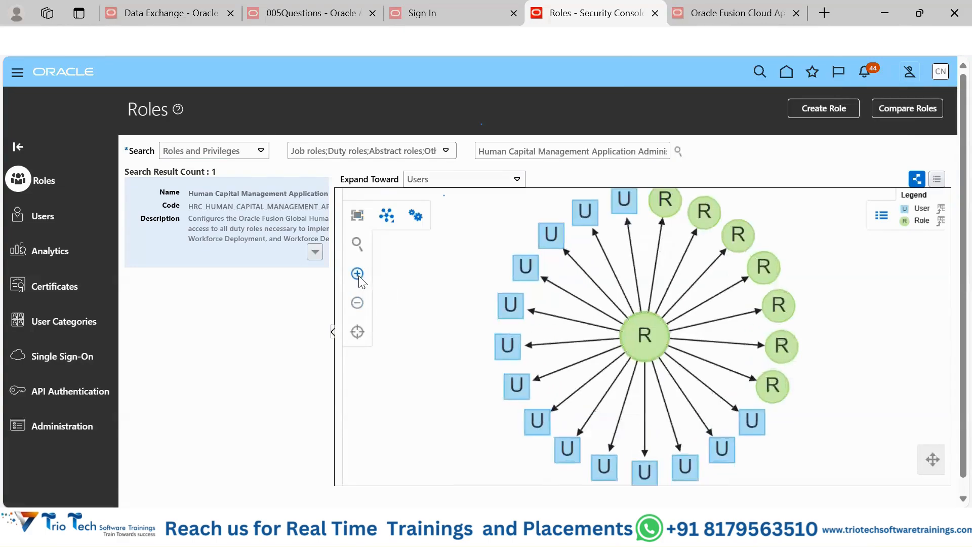
pyautogui.click(359, 275)
pyautogui.click(359, 276)
pyautogui.click(358, 276)
pyautogui.click(358, 276)
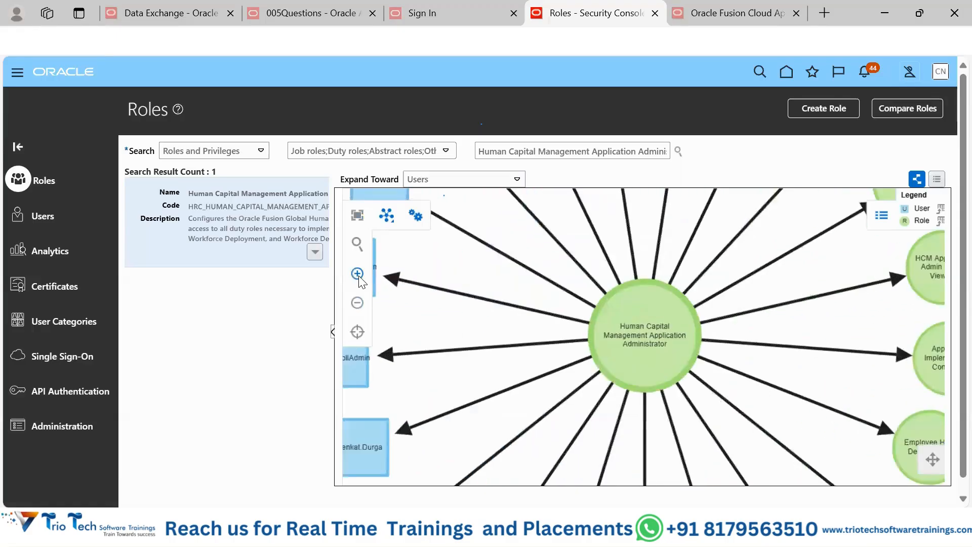
pyautogui.click(358, 275)
pyautogui.click(358, 276)
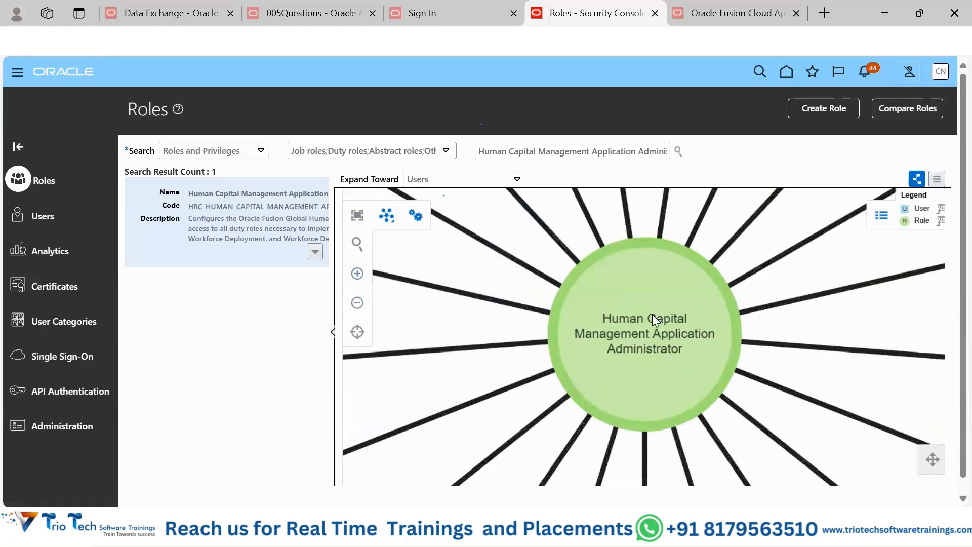
pyautogui.moveTo(653, 321); pyautogui.dragTo(904, 358)
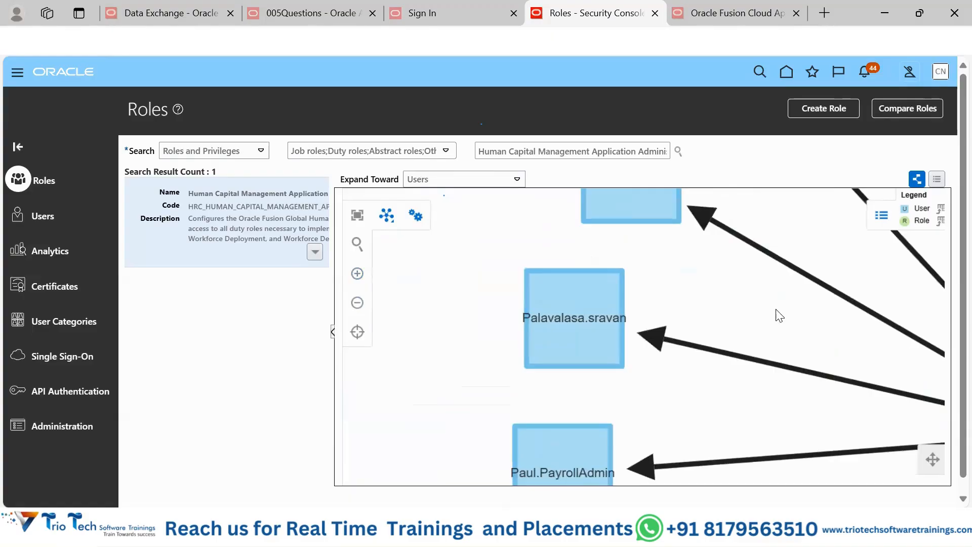
pyautogui.moveTo(776, 314); pyautogui.dragTo(482, 288)
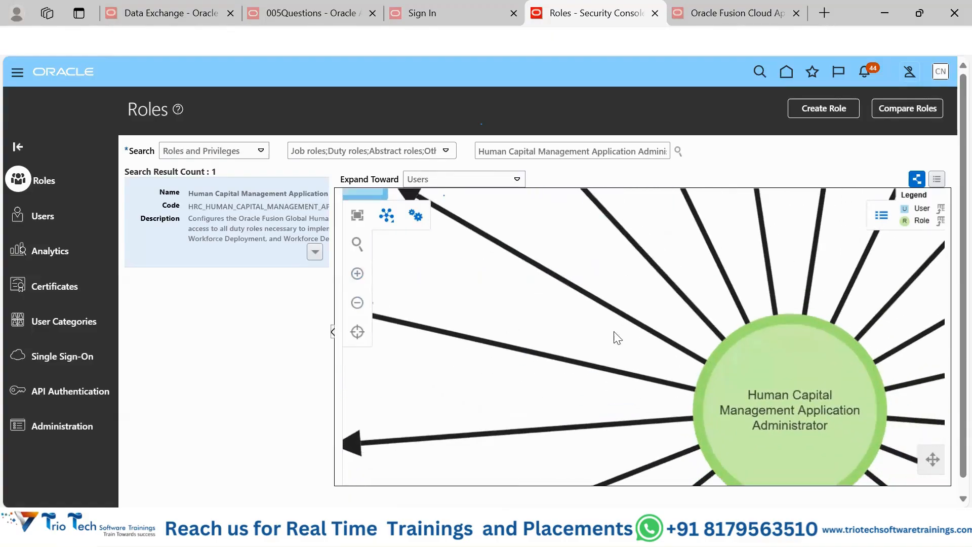
pyautogui.moveTo(613, 336); pyautogui.dragTo(826, 369)
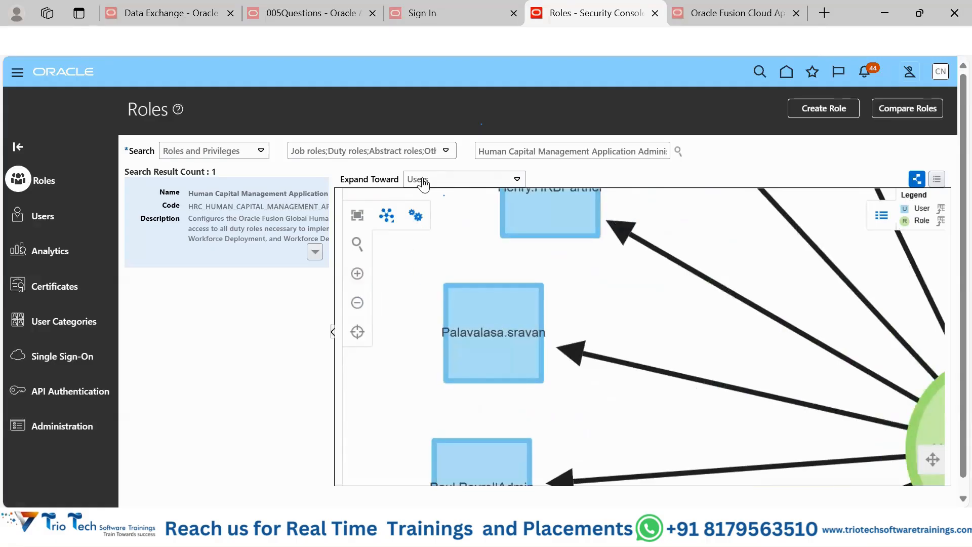
# Step: Expand the role toward Privileges and list its related Roles in a table
pyautogui.click(438, 183)
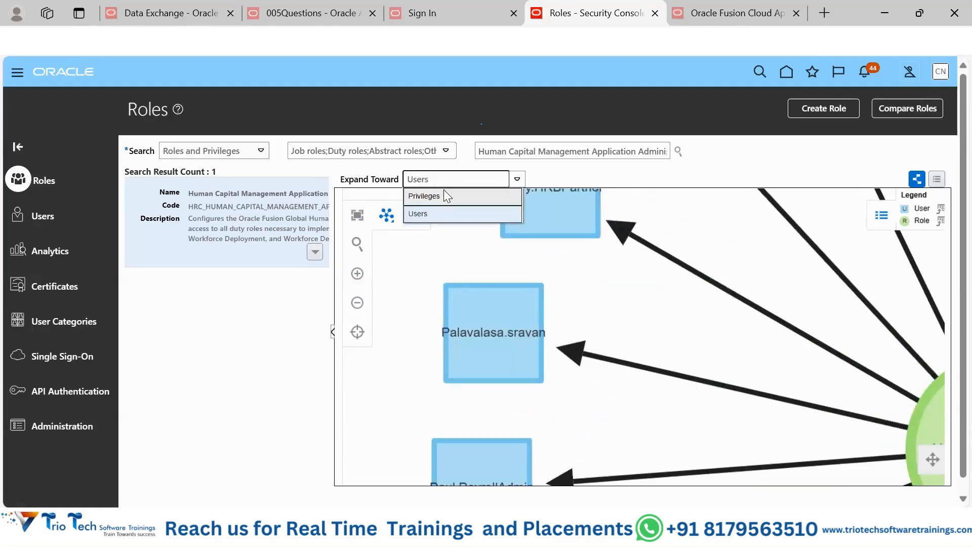
pyautogui.click(442, 193)
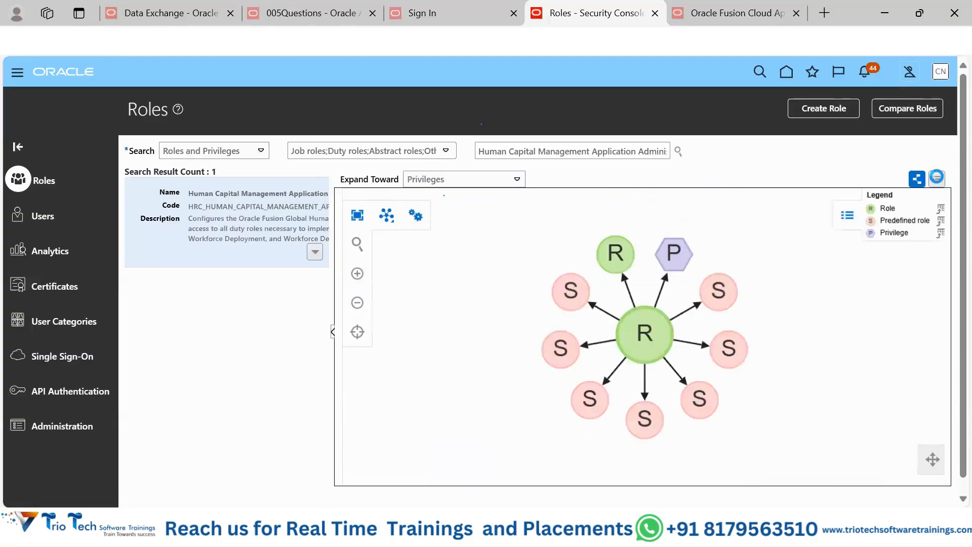
pyautogui.click(936, 179)
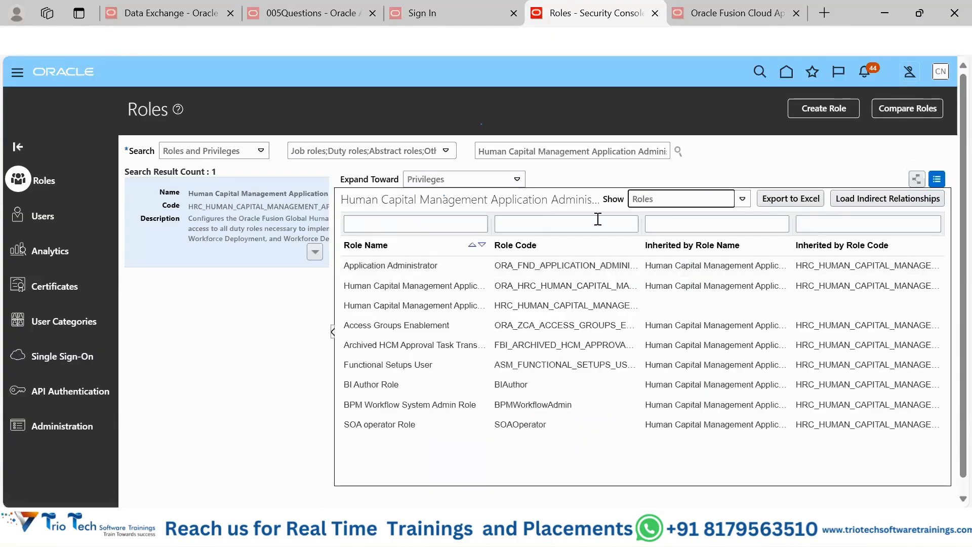
pyautogui.click(678, 202)
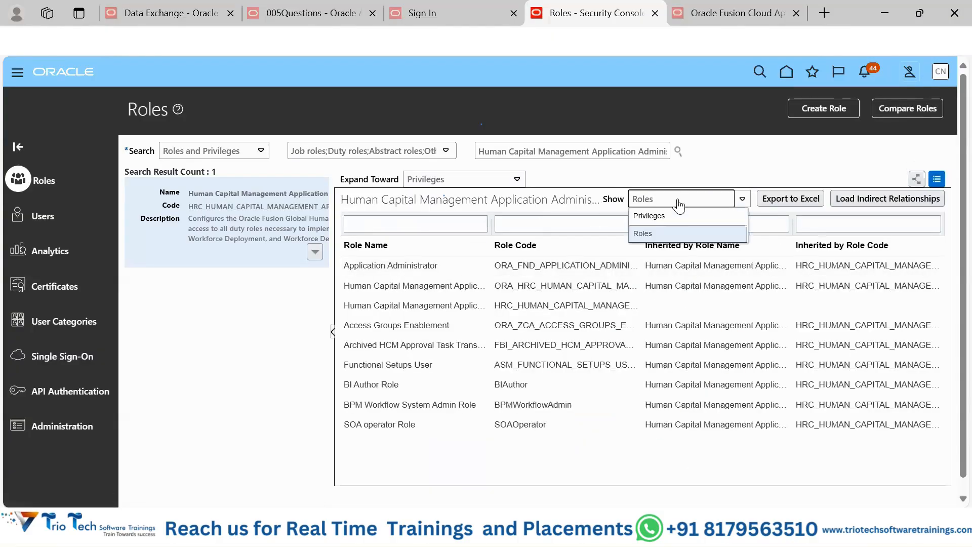
pyautogui.click(680, 232)
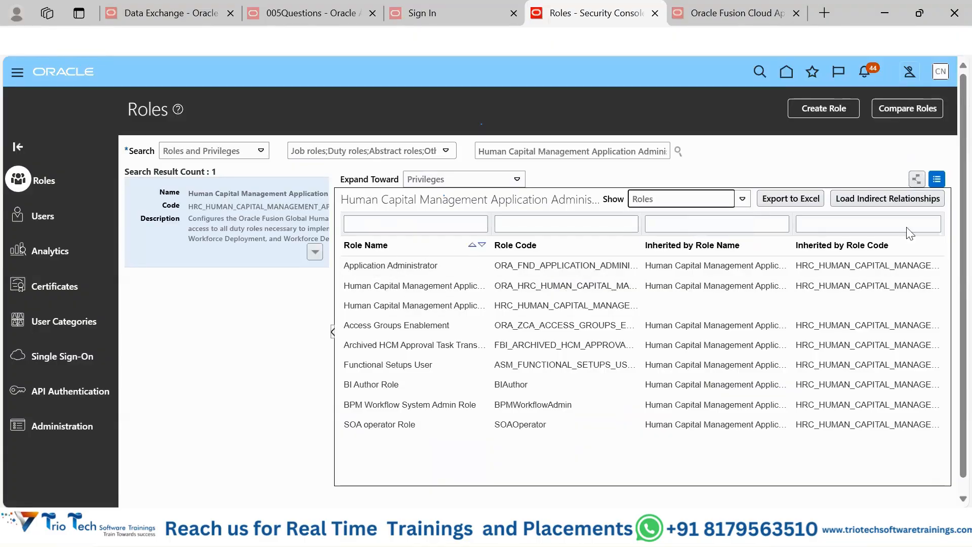
# Step: Display the privilege relationships as a graph in the top-down tree layout, and widen the role search results
pyautogui.click(916, 180)
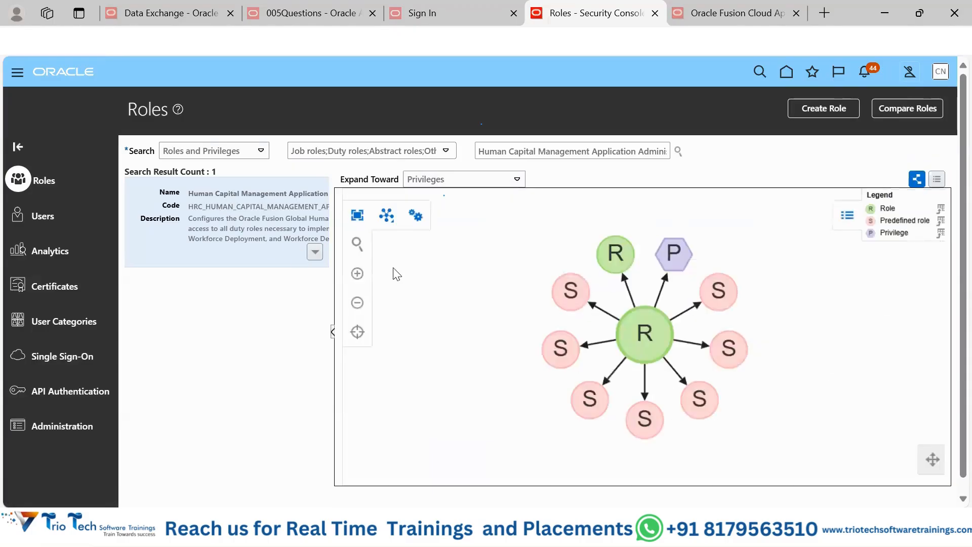
pyautogui.click(387, 216)
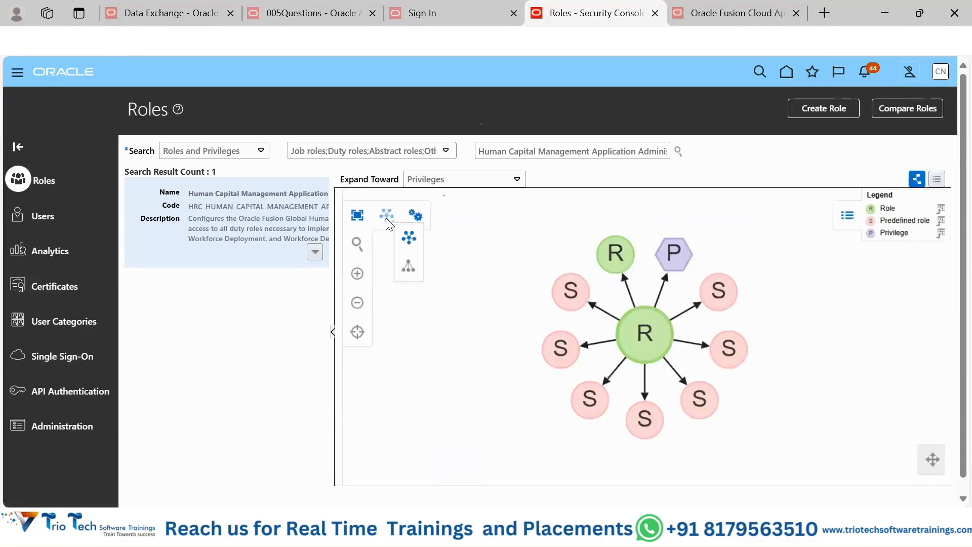
pyautogui.click(414, 267)
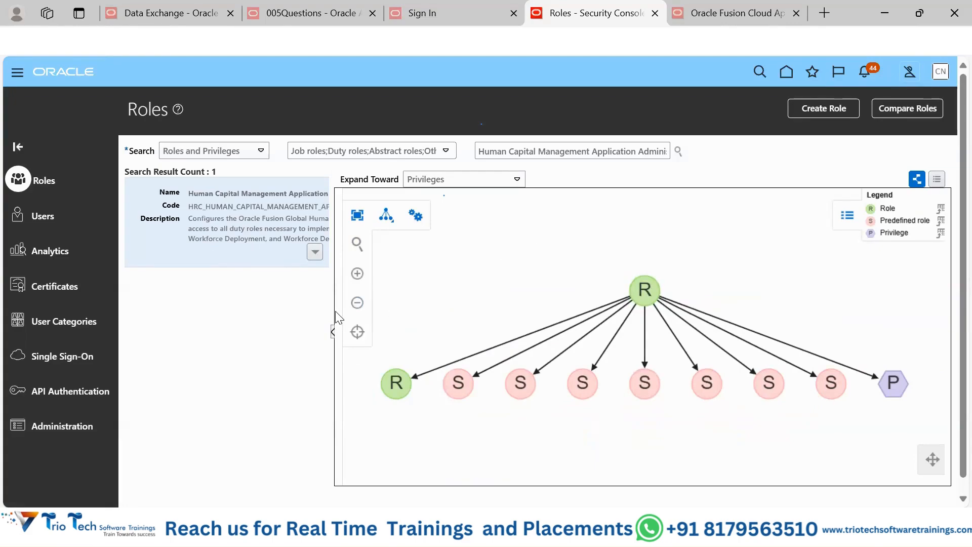
pyautogui.moveTo(334, 311); pyautogui.dragTo(506, 321)
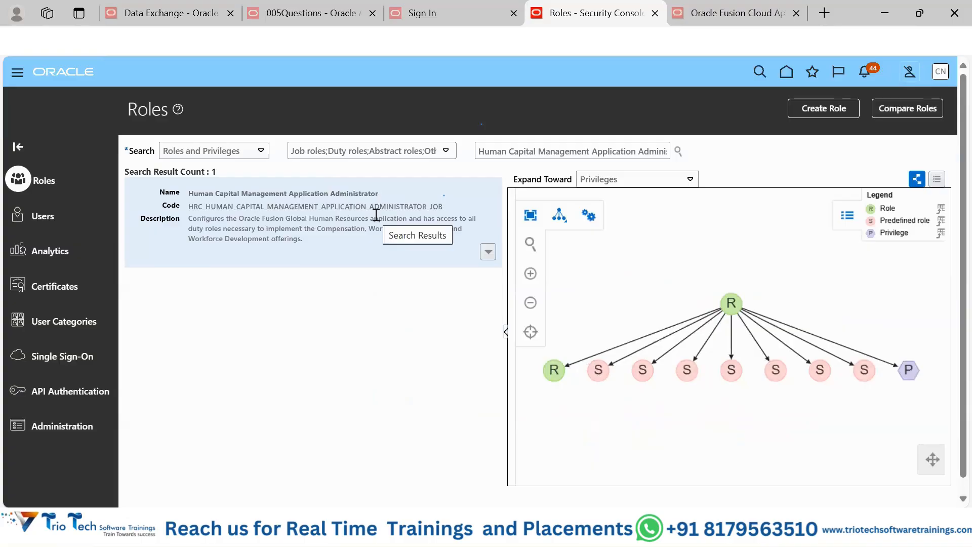
# Step: Open the Compare Roles page, look at the first role's search and the filter options, and return to the Roles page
pyautogui.click(349, 193)
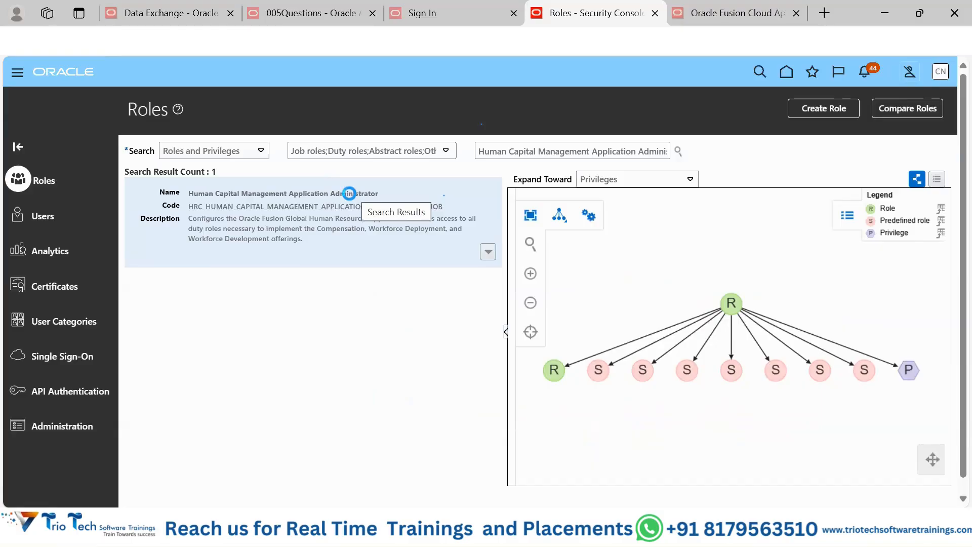
pyautogui.click(908, 109)
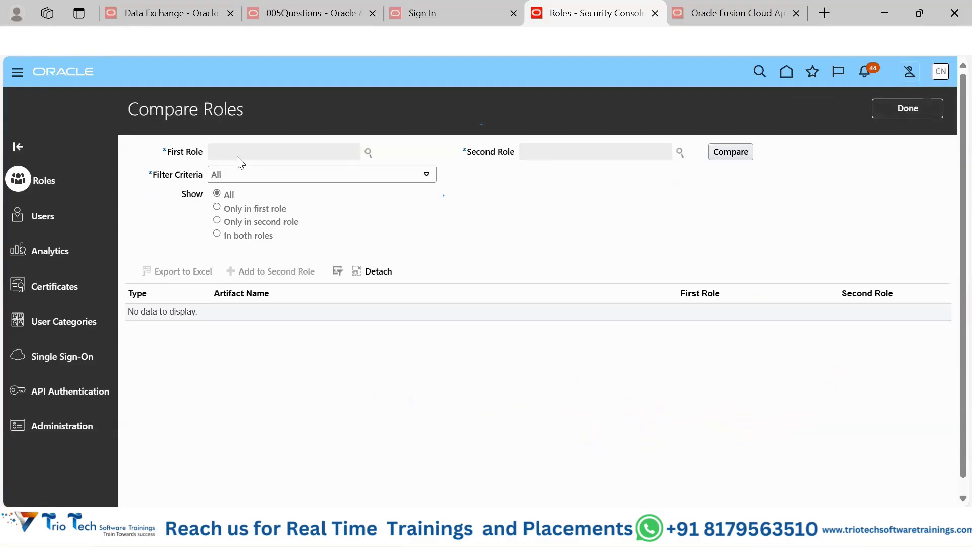
pyautogui.click(368, 152)
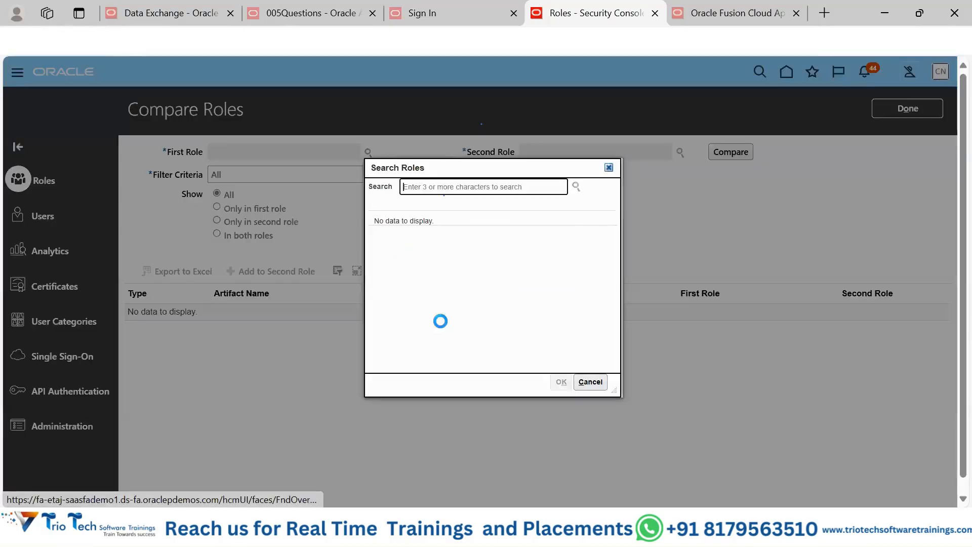
pyautogui.click(596, 382)
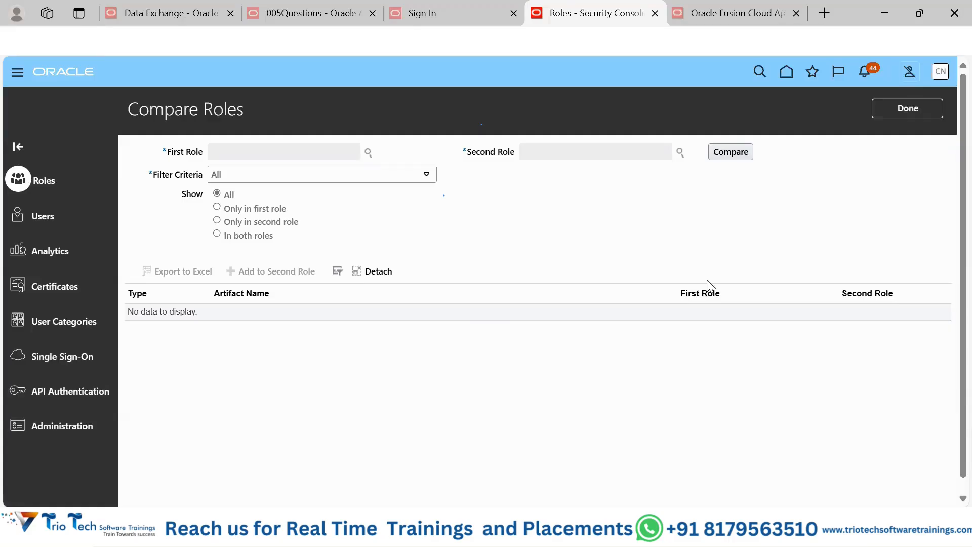
pyautogui.click(906, 107)
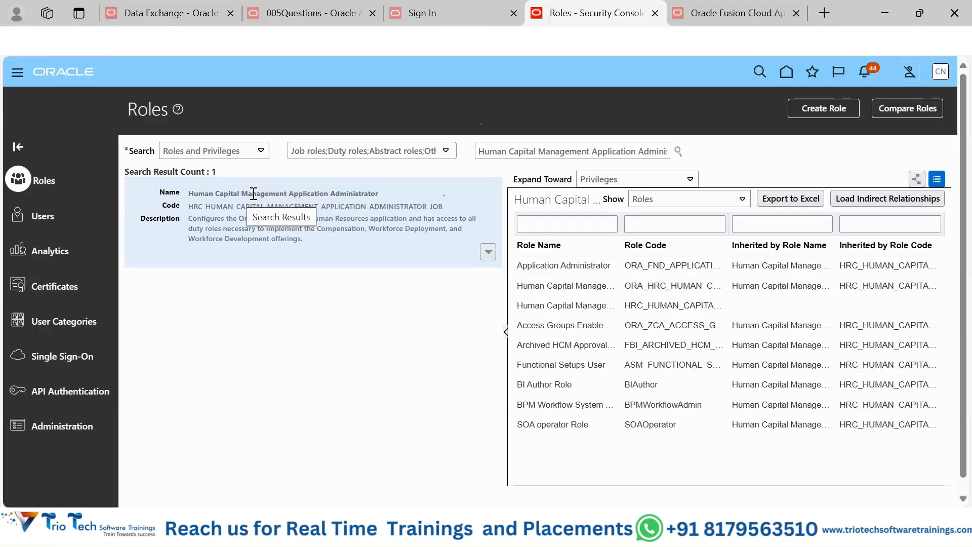
# Step: Review the Application Administrator entry among the inherited roles, the selected role's name and code, and its available actions
pyautogui.click(629, 263)
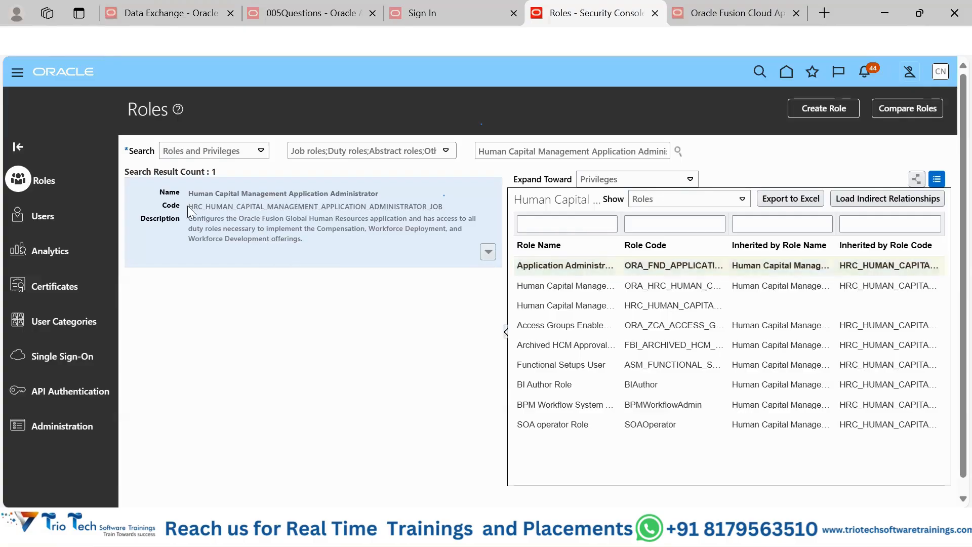
pyautogui.moveTo(192, 208); pyautogui.dragTo(207, 209)
pyautogui.click(305, 236)
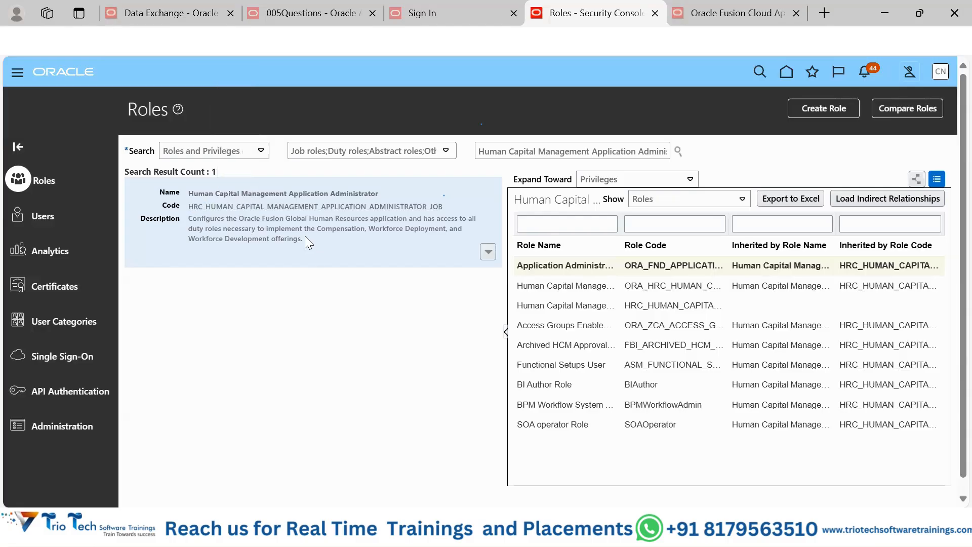
pyautogui.click(487, 252)
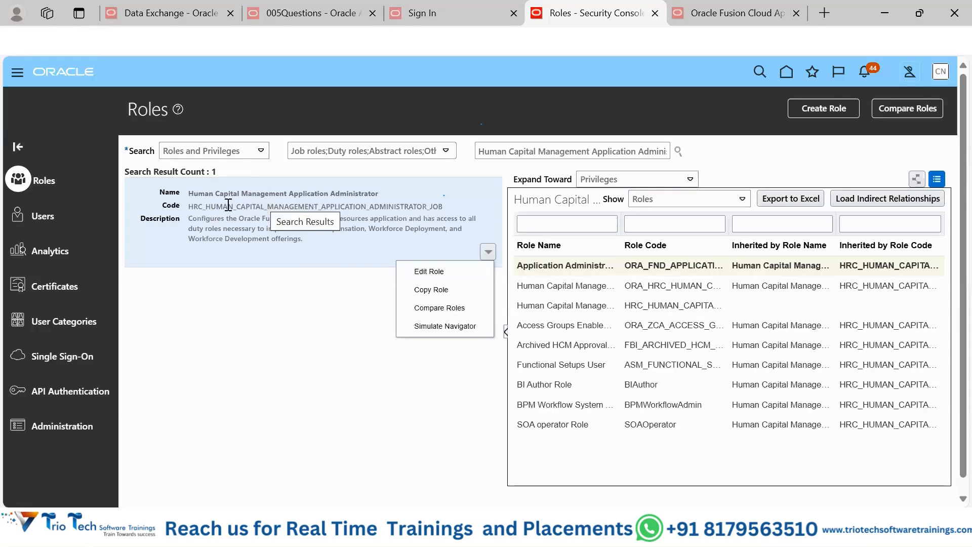
pyautogui.moveTo(190, 192); pyautogui.dragTo(378, 198)
pyautogui.click(280, 227)
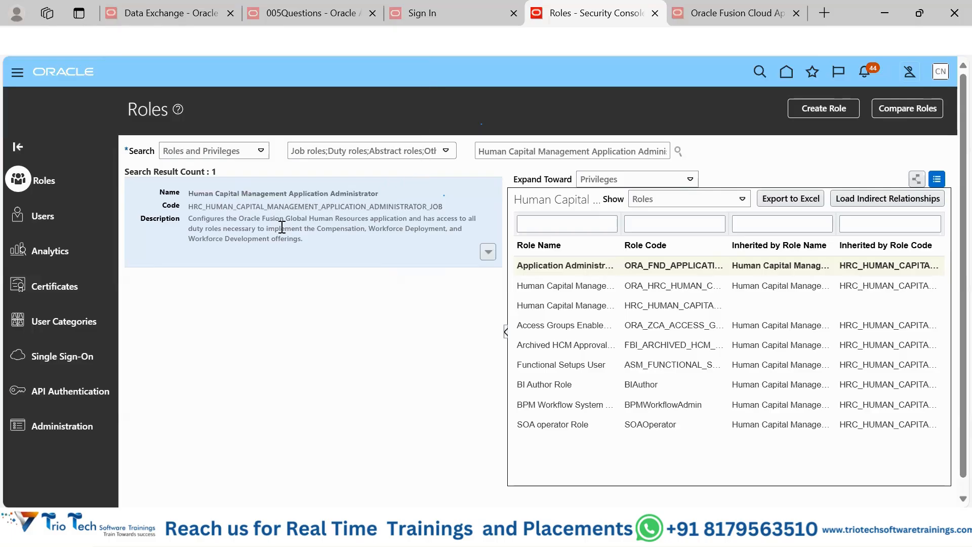
# Step: Start copying the Human Capital Management Application Administrator role with the option Copy top role and inherited roles
pyautogui.click(489, 251)
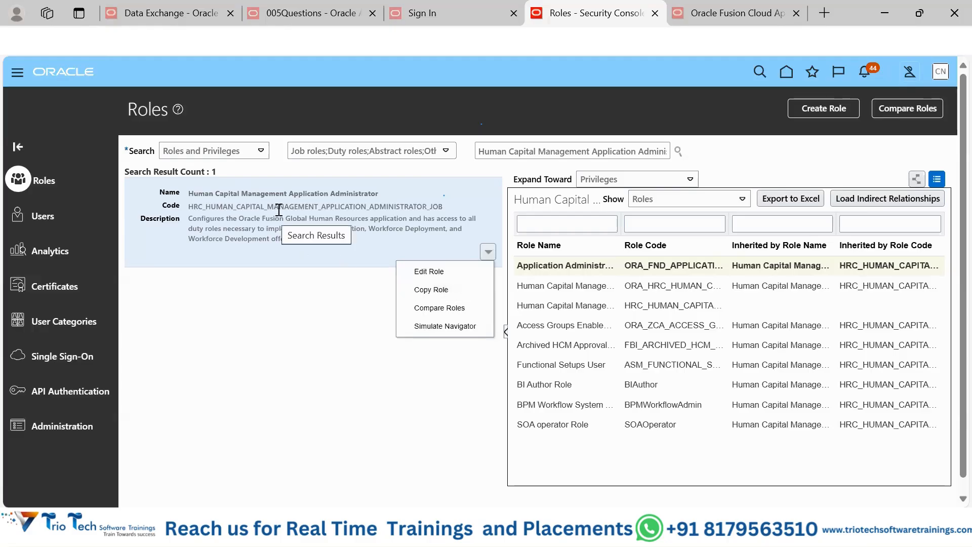
pyautogui.click(424, 290)
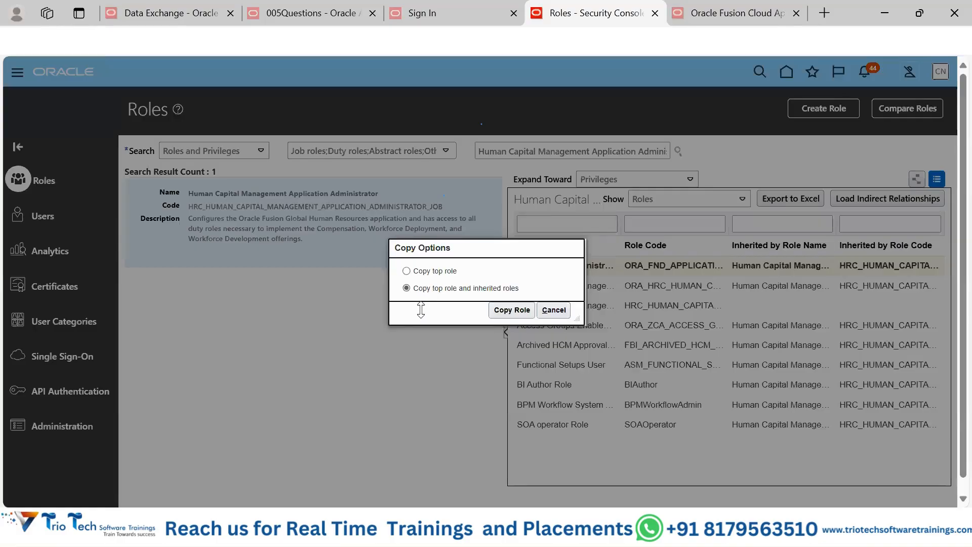
pyautogui.click(507, 311)
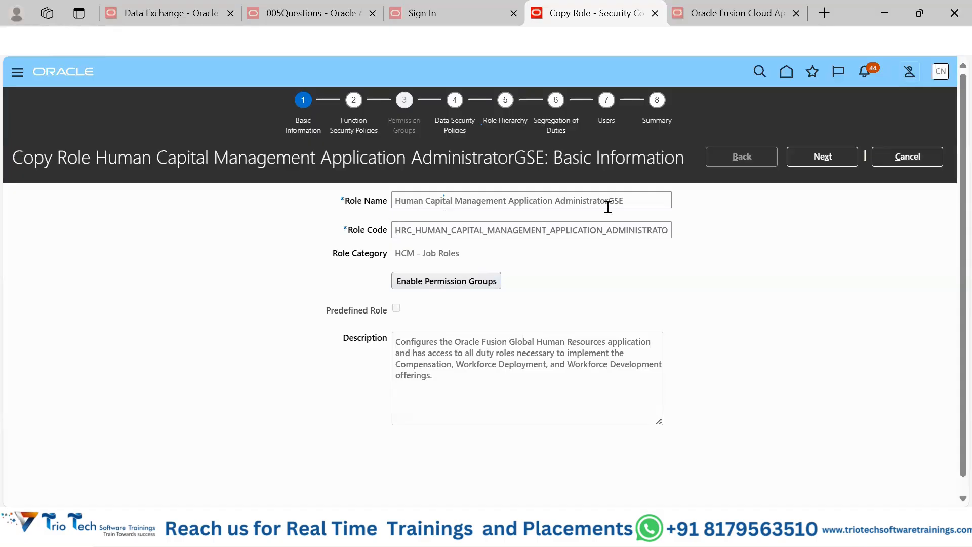
# Step: Check the GSE suffix in the copied role's name, and advance past the function and data security policies to Role Hierarchy
pyautogui.moveTo(610, 201); pyautogui.dragTo(632, 200)
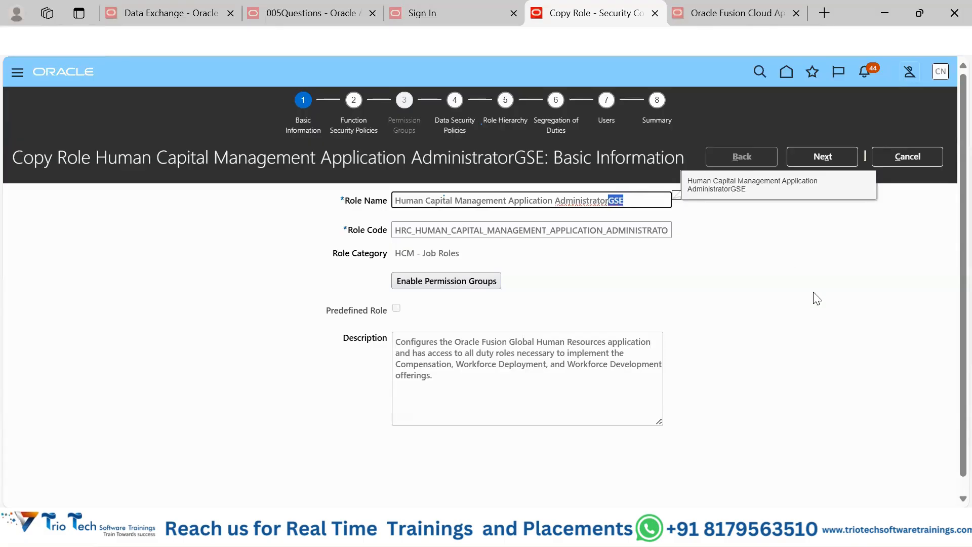
pyautogui.click(825, 218)
pyautogui.click(822, 158)
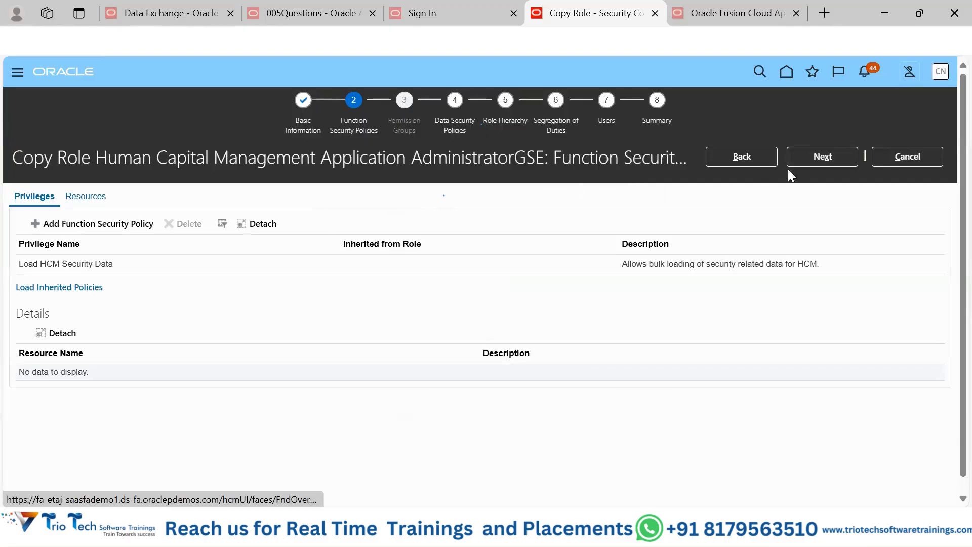
pyautogui.click(829, 158)
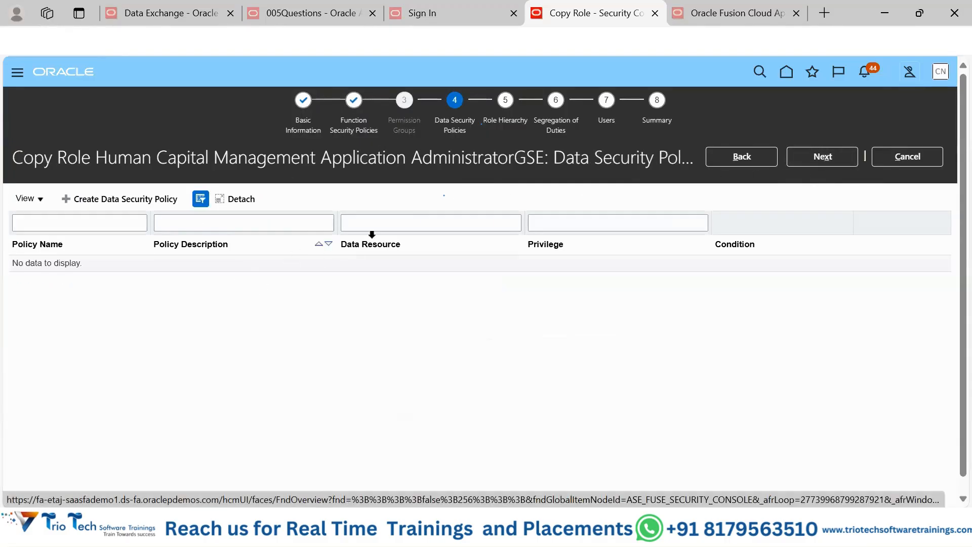
pyautogui.click(818, 153)
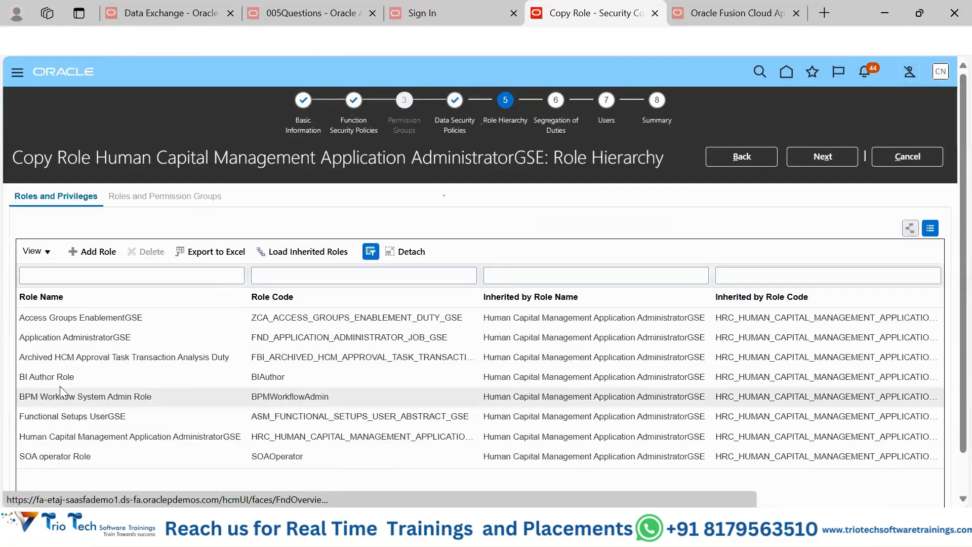
# Step: Delete the BI Author Role membership from the copied role's hierarchy and continue to the Users stage
pyautogui.click(323, 376)
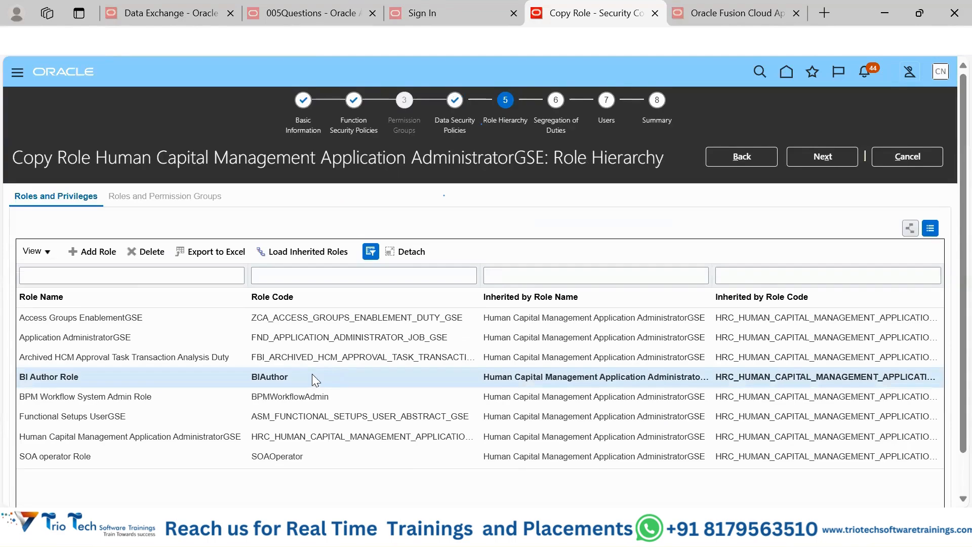
pyautogui.click(142, 251)
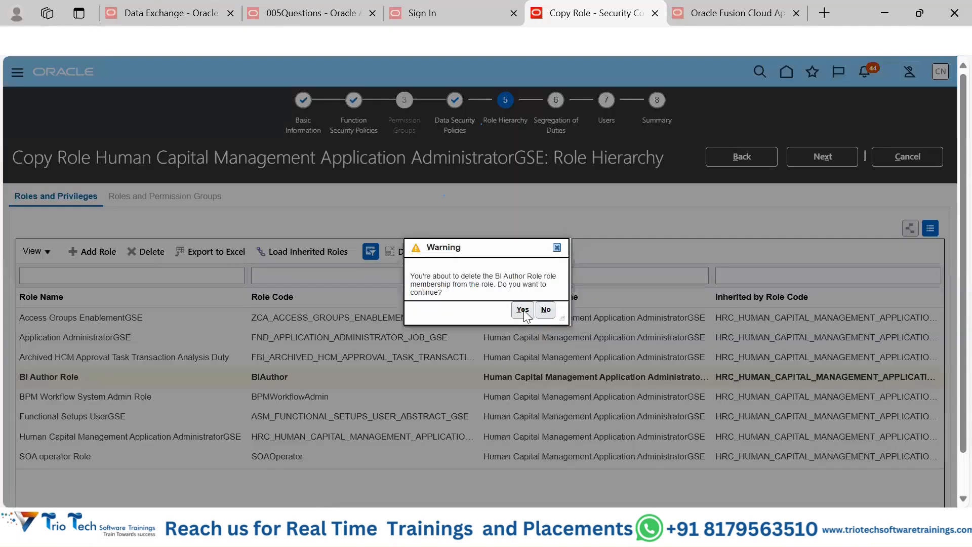
pyautogui.click(524, 309)
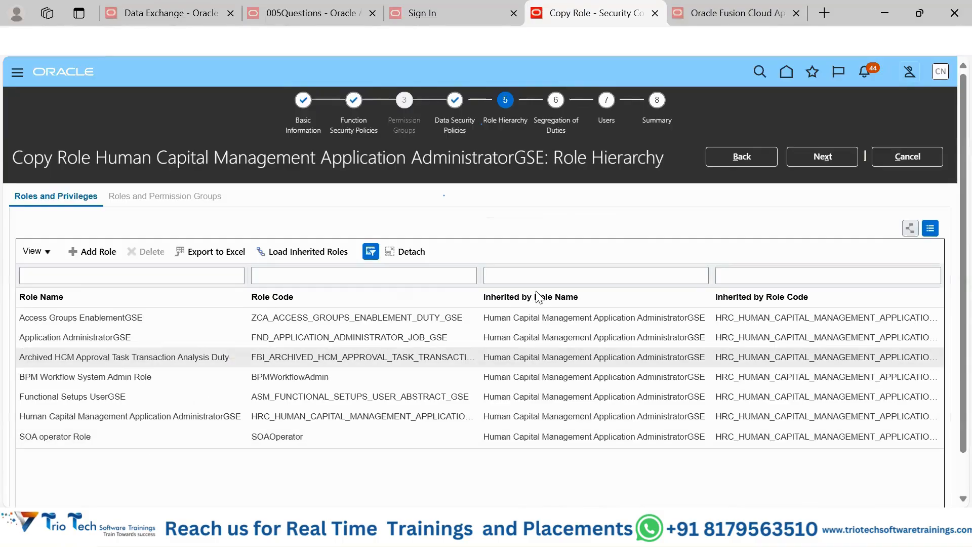
pyautogui.click(825, 158)
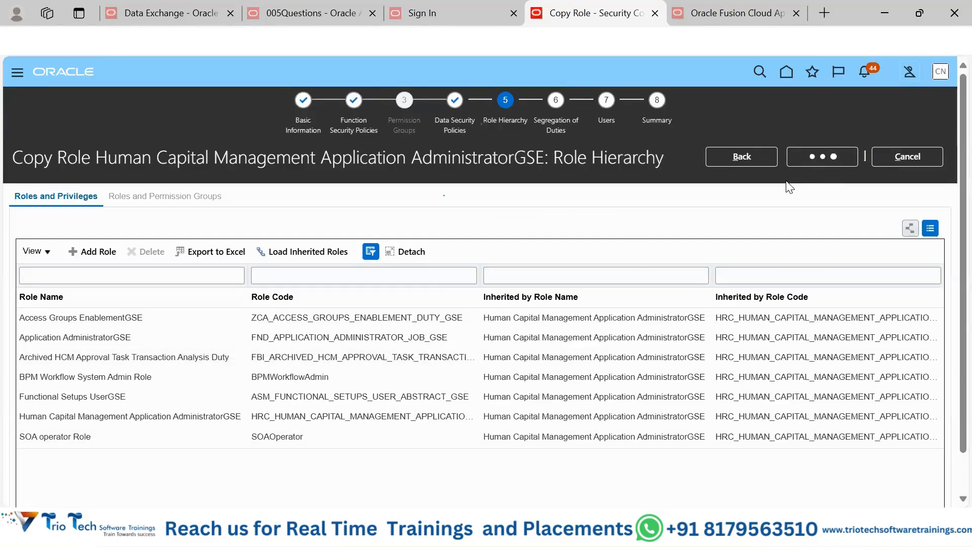
pyautogui.click(818, 163)
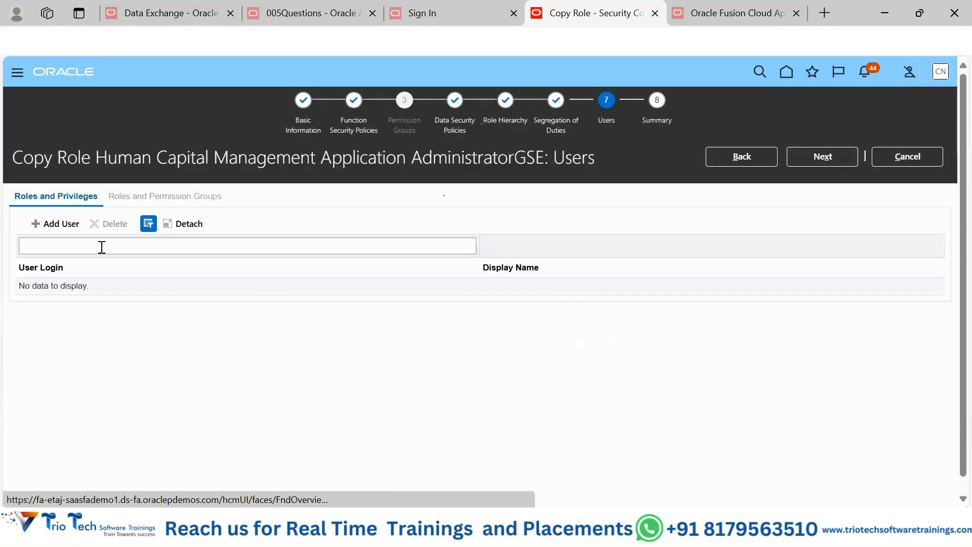
# Step: Search for users by a partial name, add one matching user to the copied role, and close the user search
pyautogui.click(50, 223)
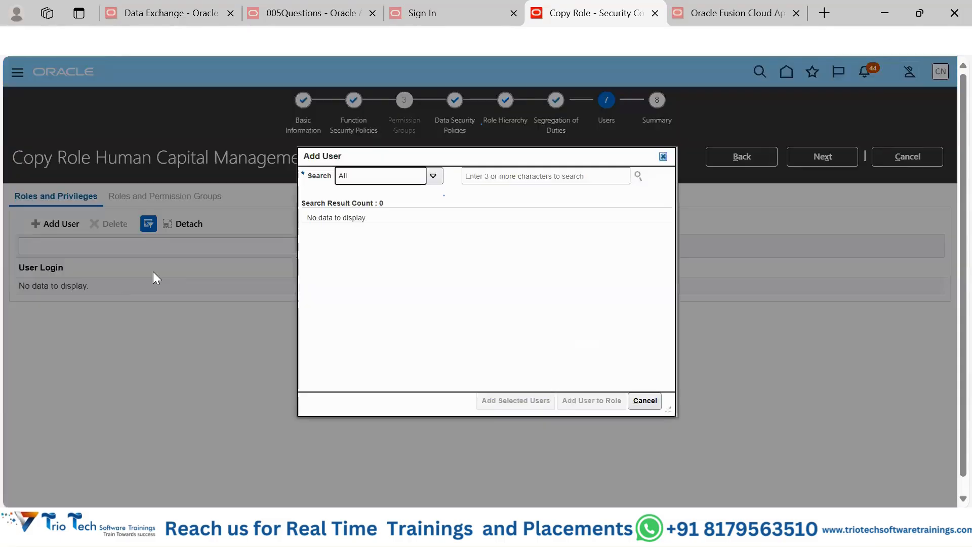
pyautogui.click(510, 176)
pyautogui.write('sam')
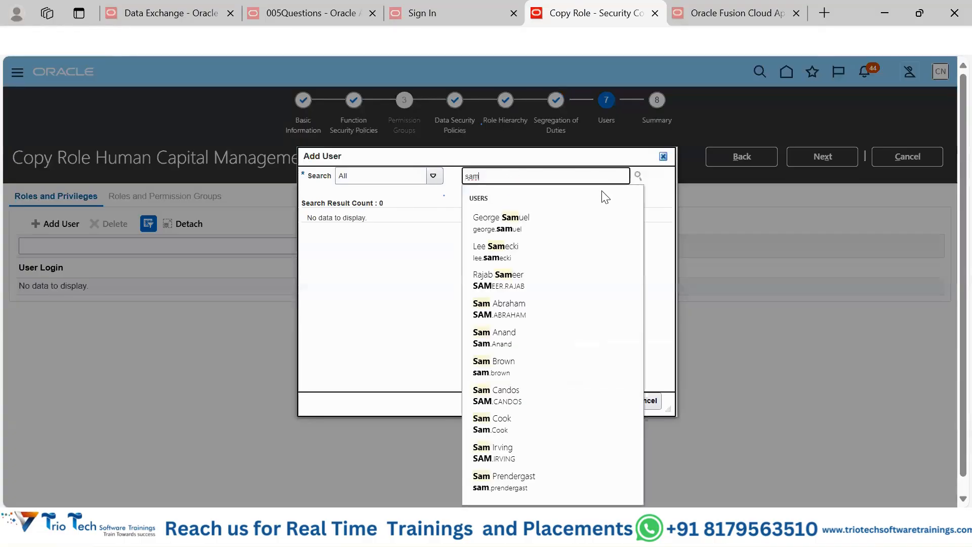
pyautogui.press('Return')
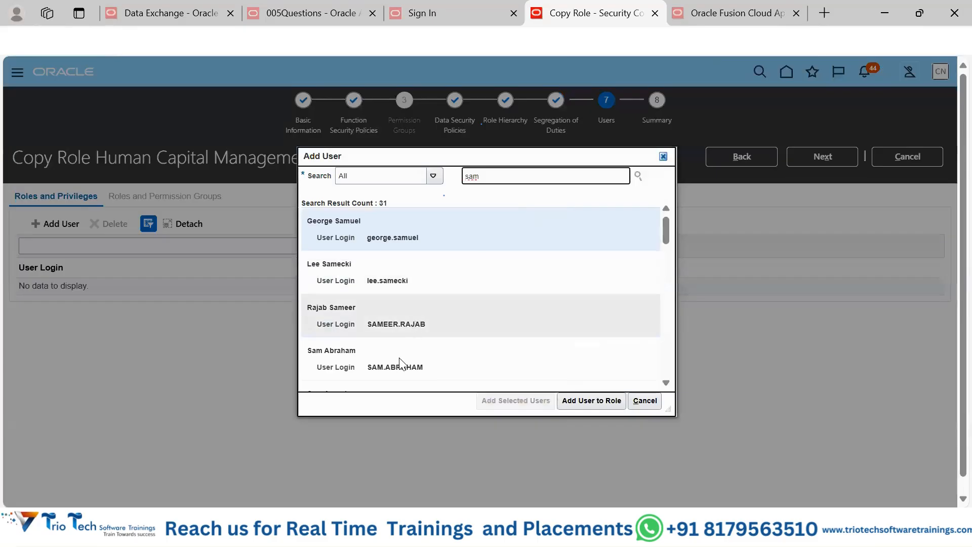
pyautogui.scroll(-2, 400, 366)
pyautogui.click(380, 325)
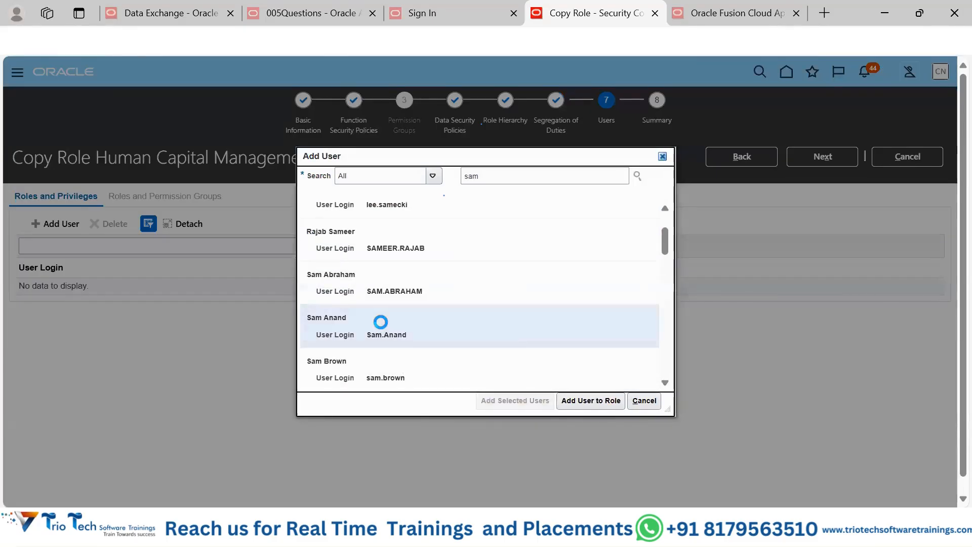
pyautogui.click(587, 403)
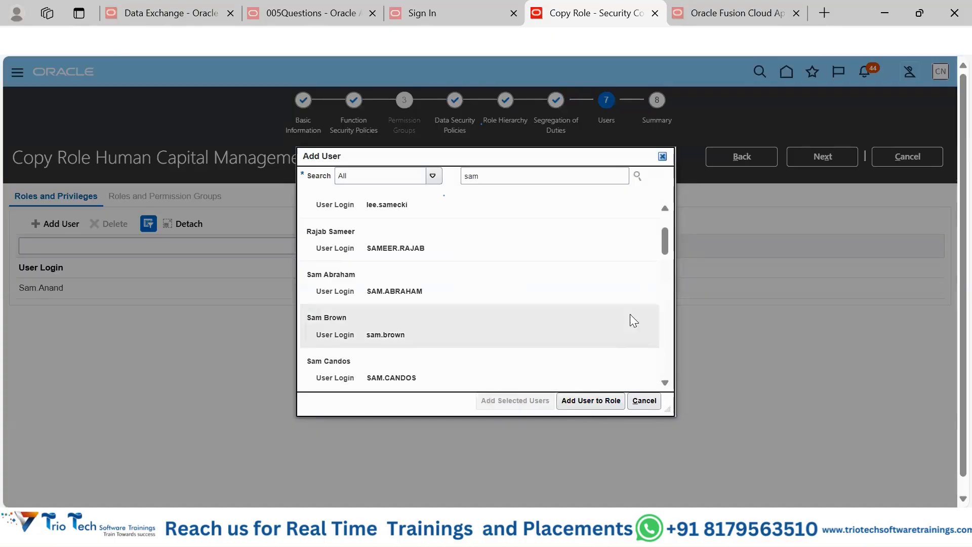
pyautogui.click(450, 340)
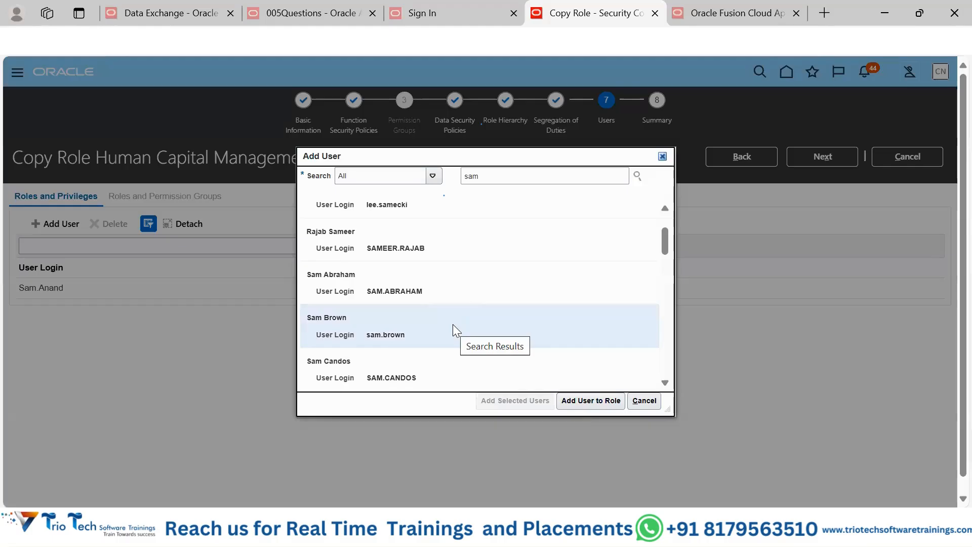
pyautogui.click(654, 402)
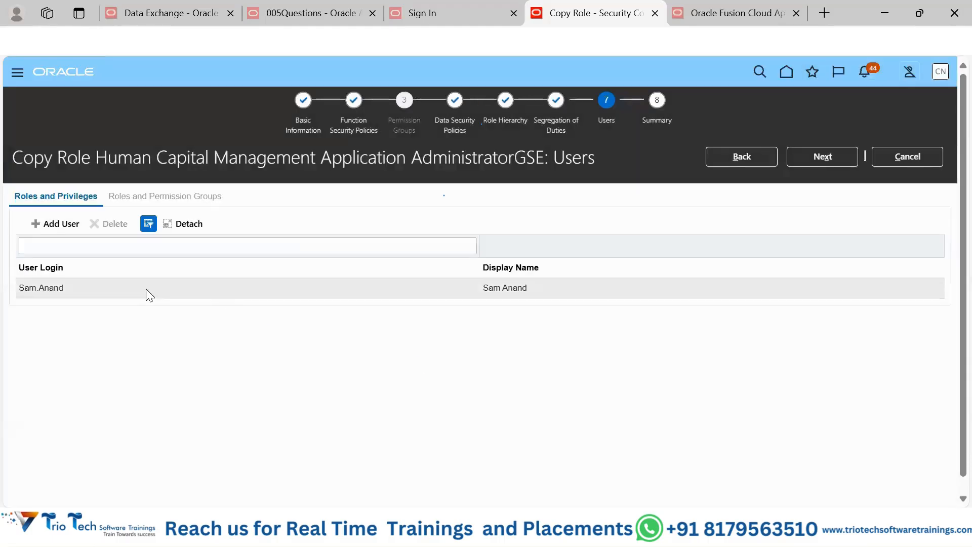
# Step: Advance to the Summary stage, submit the copied Human Capital Management Application Administrator role, and dismiss the confirmation
pyautogui.click(816, 158)
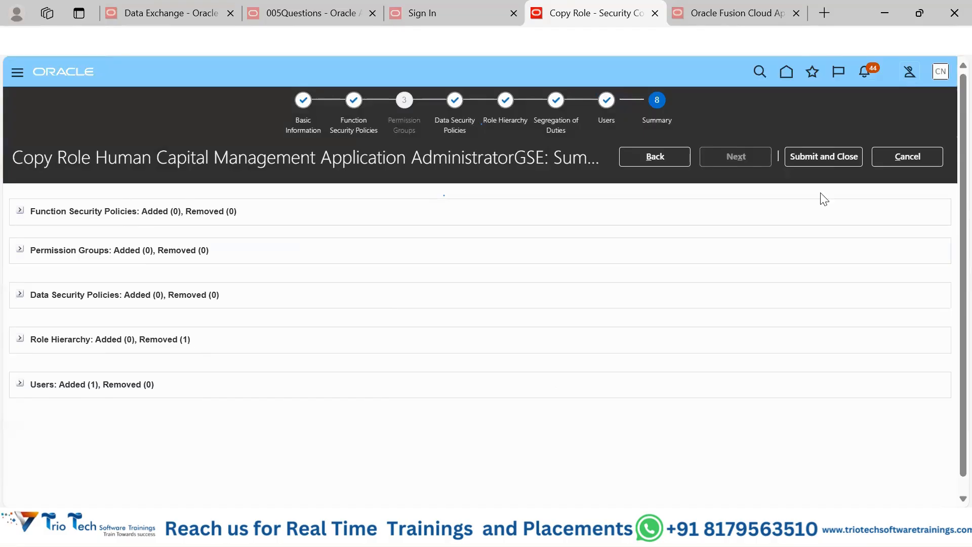
pyautogui.click(834, 154)
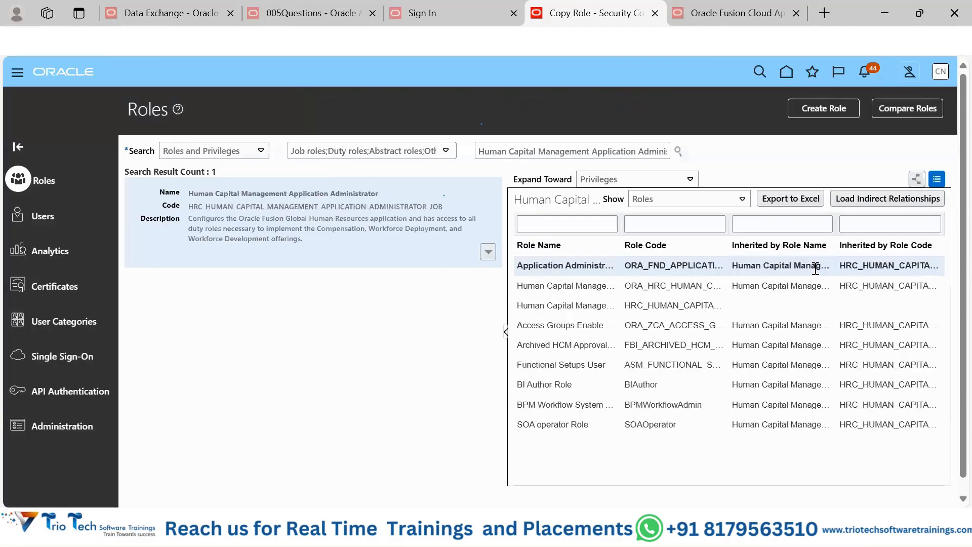
pyautogui.click(601, 191)
# Step: Refresh the Role Status list under Administration and examine the status details of the copied HRC_HUMAN_CAPITAL_MANAGEMENT_APPLICATION_ADMINISTRATOR_JOB_GSE role
pyautogui.click(61, 426)
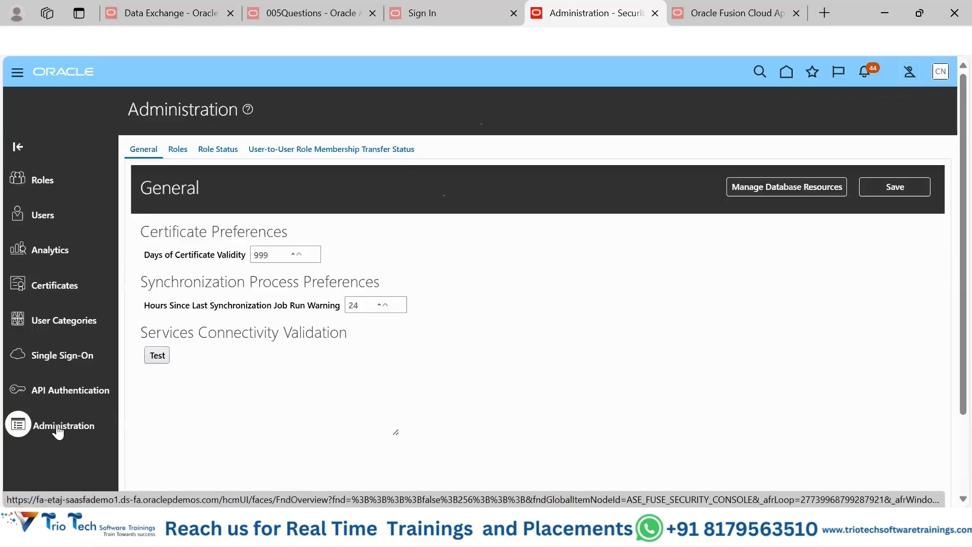
pyautogui.click(176, 150)
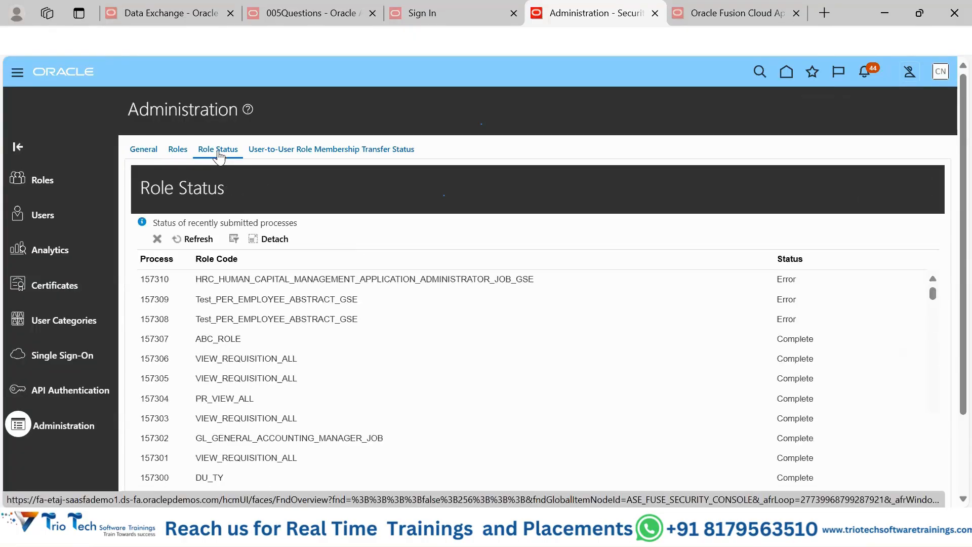
pyautogui.click(195, 239)
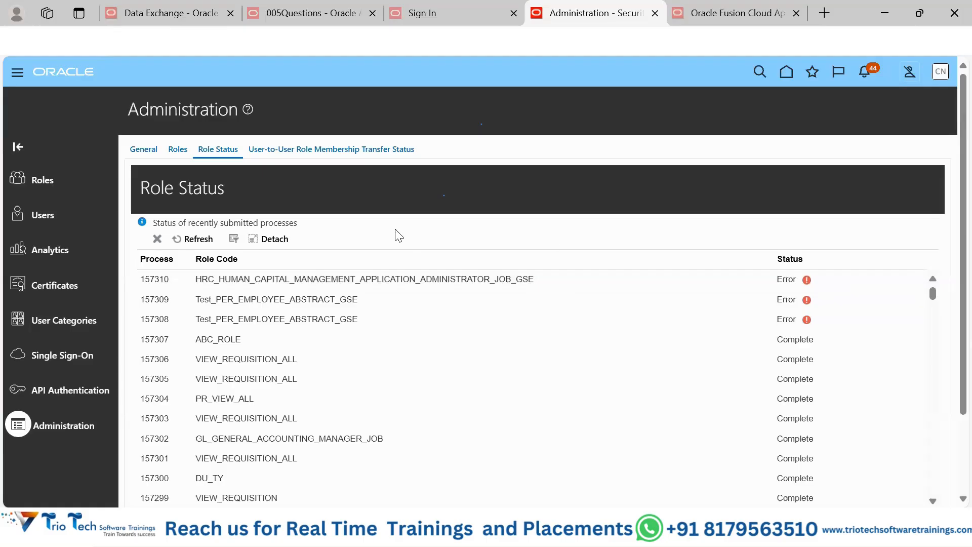
pyautogui.click(807, 279)
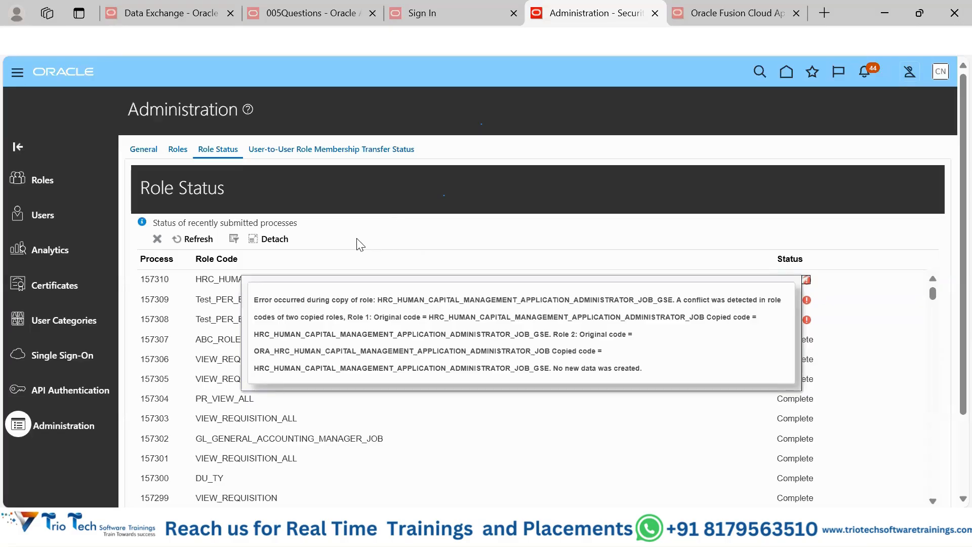
pyautogui.click(425, 231)
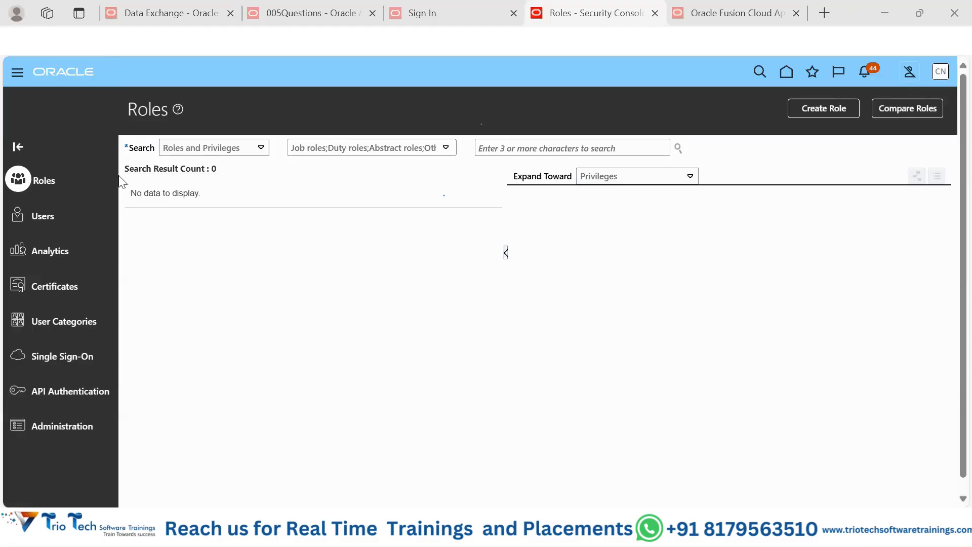
# Step: Search the roles for "appli", open the abstract role ORA_ASM_APPLICATION_IMPLEMENTATION_ADMIN_ABSTRACT, and highlight its description
pyautogui.click(535, 147)
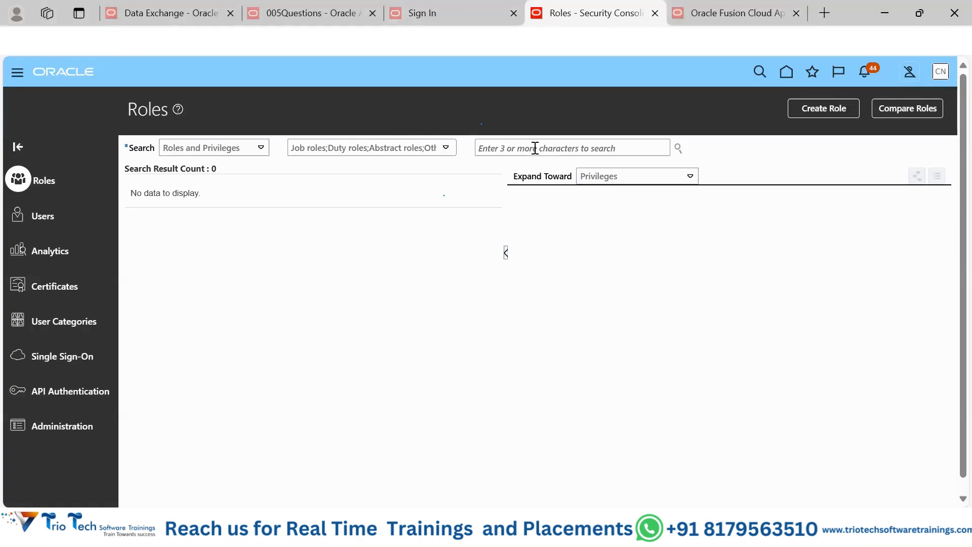
pyautogui.click(535, 148)
pyautogui.write('appli')
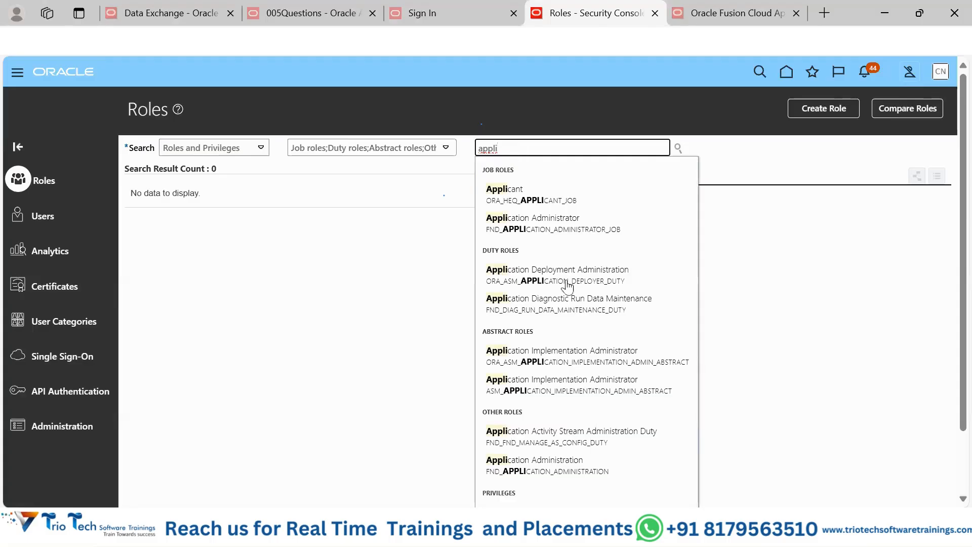
pyautogui.click(557, 357)
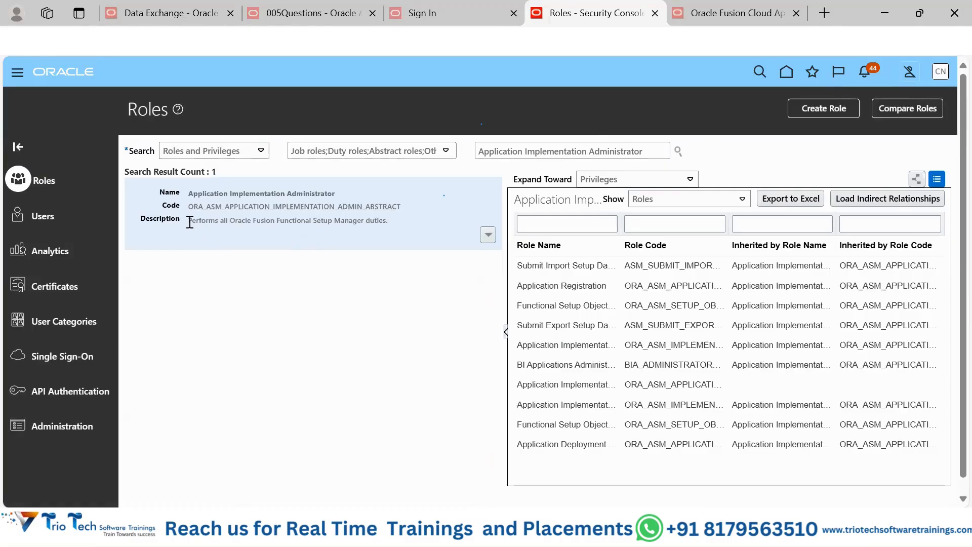
pyautogui.moveTo(190, 221); pyautogui.dragTo(390, 229)
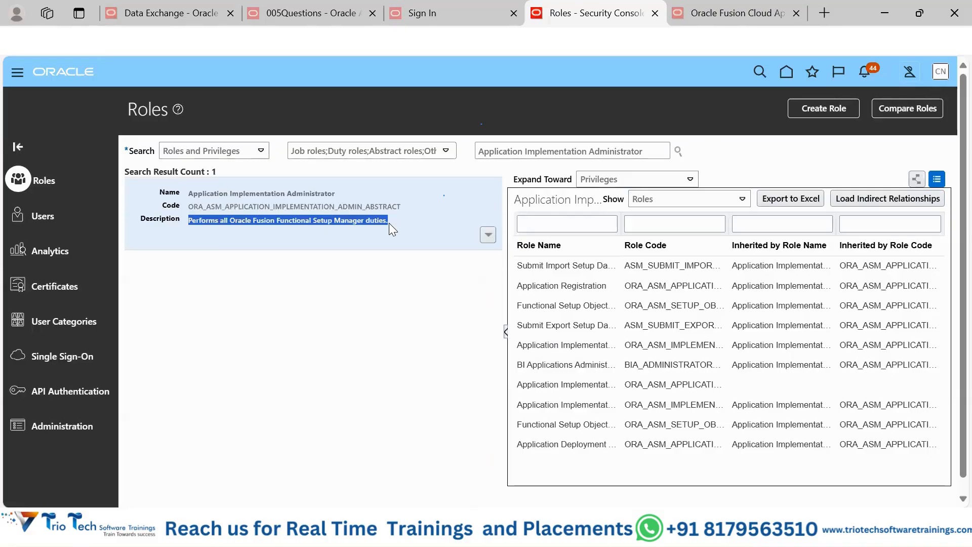
# Step: Replace the role search with "BI", open BI Administrator Role with its inherited roles, and select the search text for replacement
pyautogui.moveTo(659, 151); pyautogui.dragTo(479, 156)
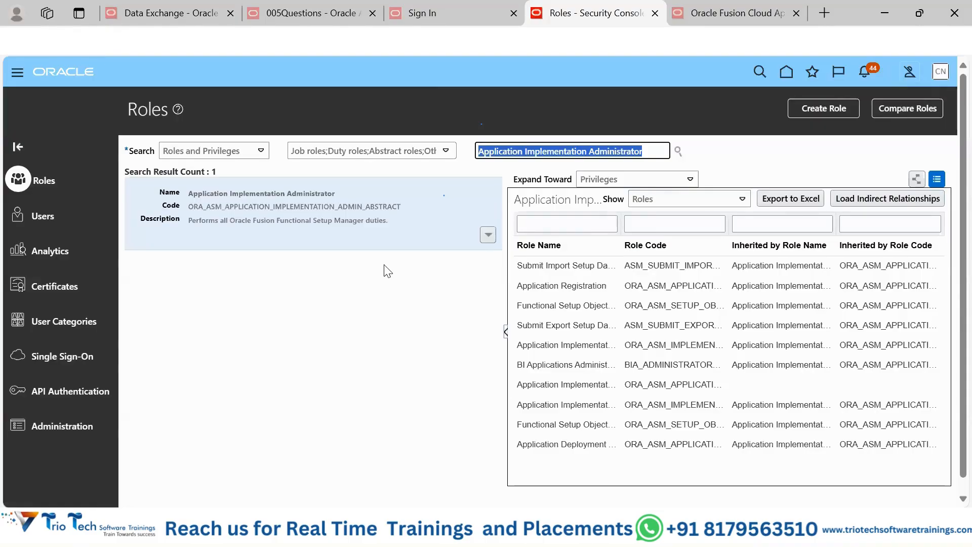
pyautogui.write('BI')
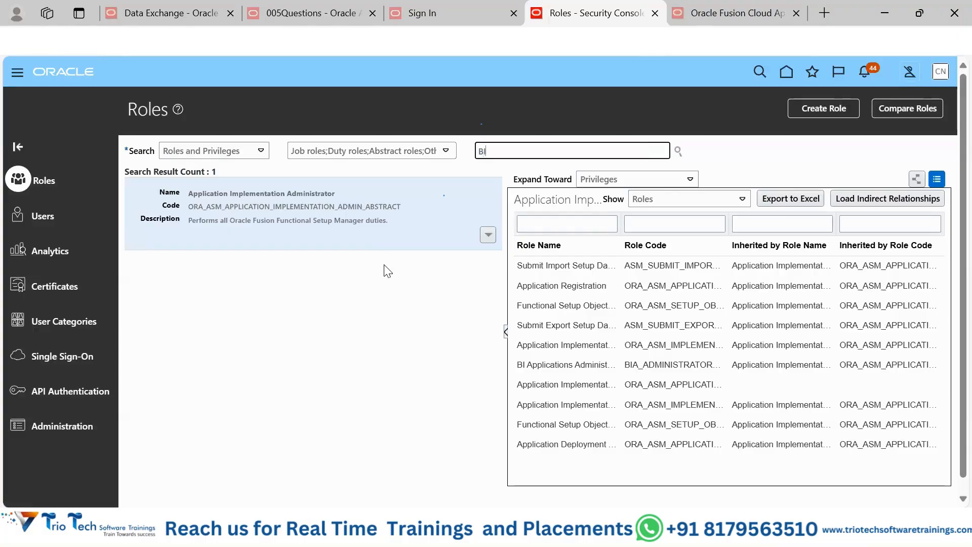
pyautogui.press('Return')
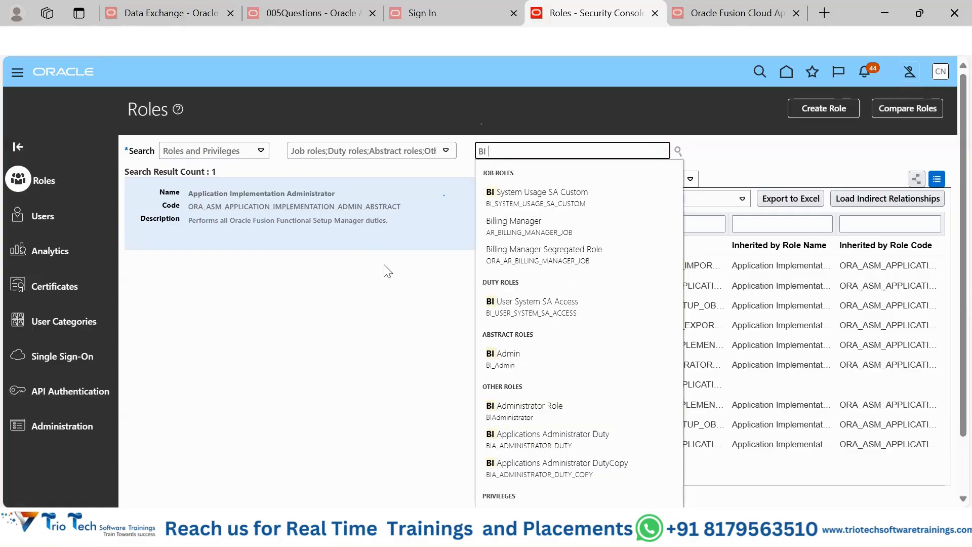
pyautogui.click(533, 410)
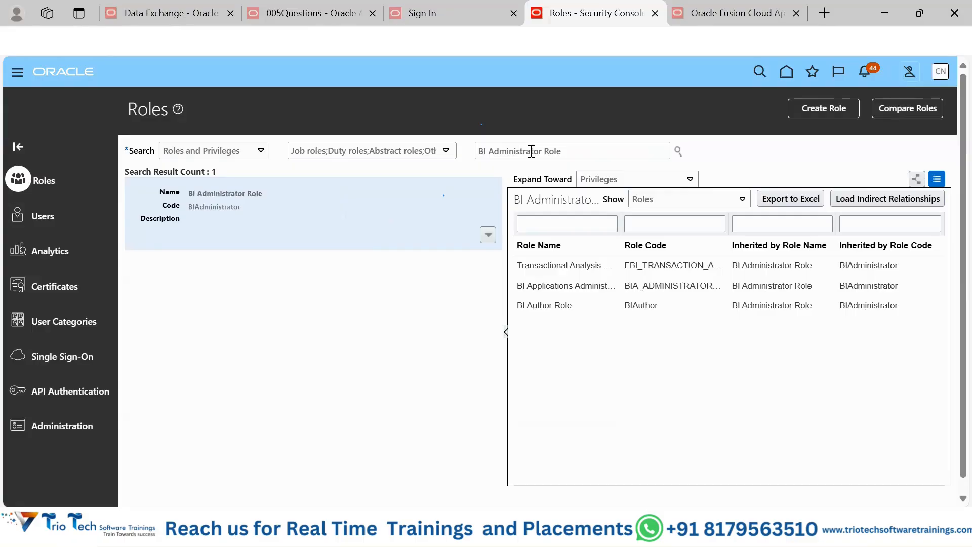
pyautogui.moveTo(579, 150); pyautogui.dragTo(475, 151)
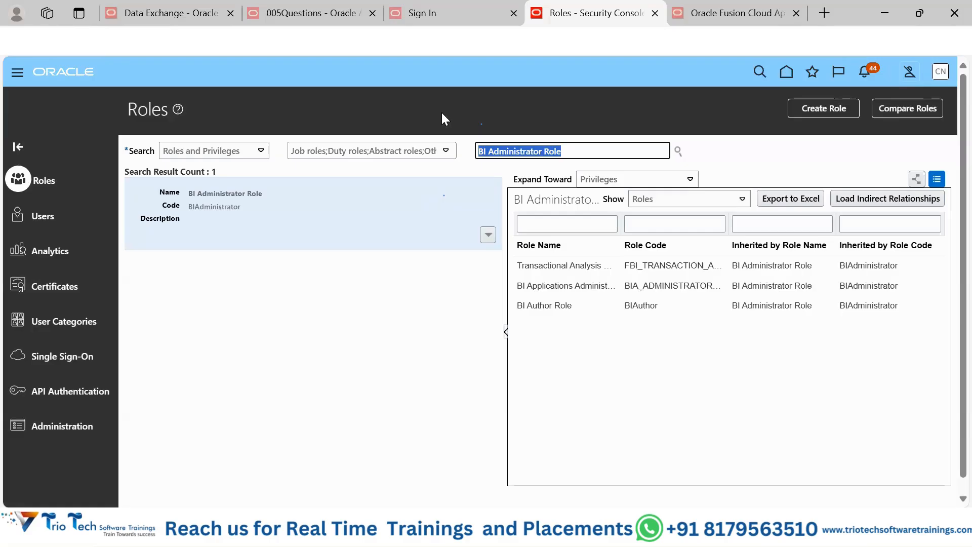
# Step: Switch to the Notepad++ notes in new 147, review the outline from Cloud Based through Security Console tasks, and return to the Roles page
pyautogui.click(442, 112)
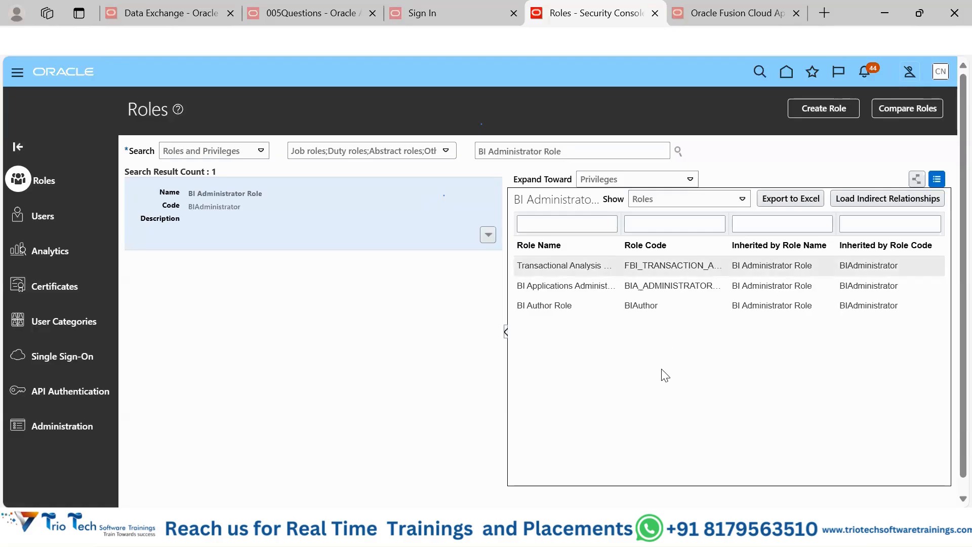
pyautogui.moveTo(663, 528)
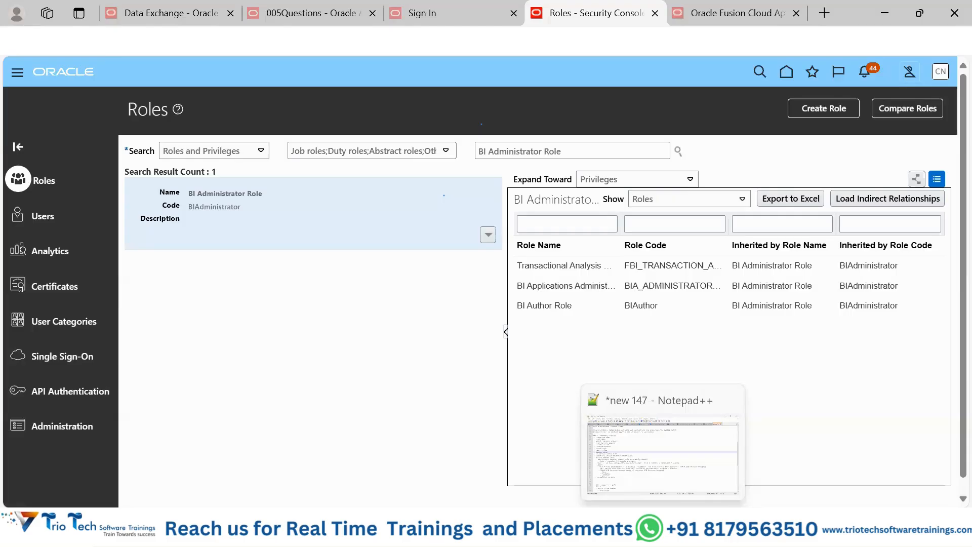
pyautogui.click(694, 432)
pyautogui.scroll(-5, 321, 206)
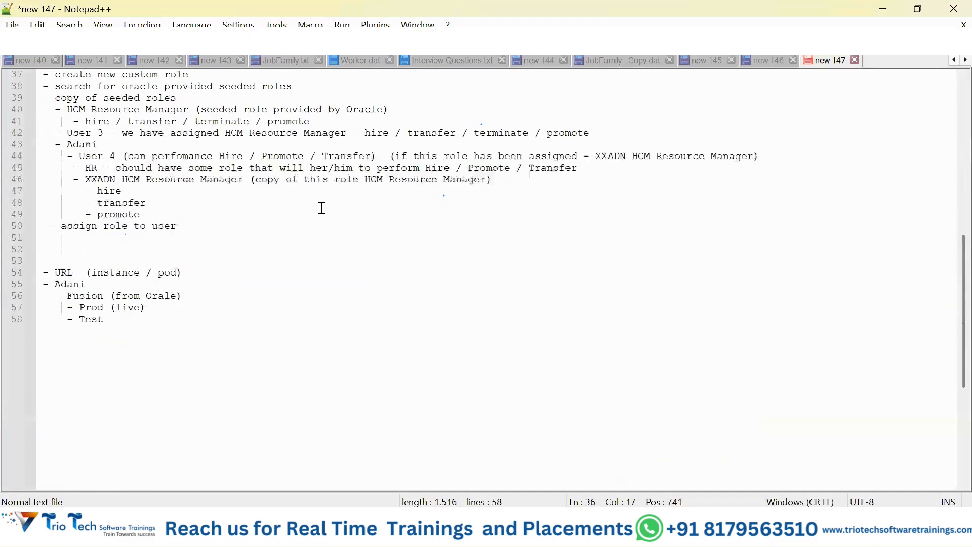
pyautogui.scroll(11, 321, 206)
pyautogui.scroll(1, 322, 208)
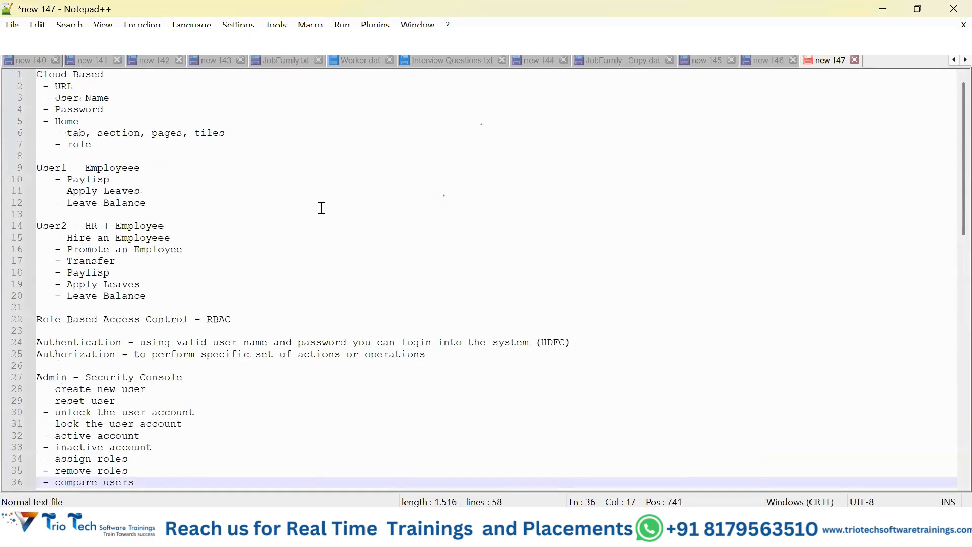
pyautogui.scroll(-7, 321, 208)
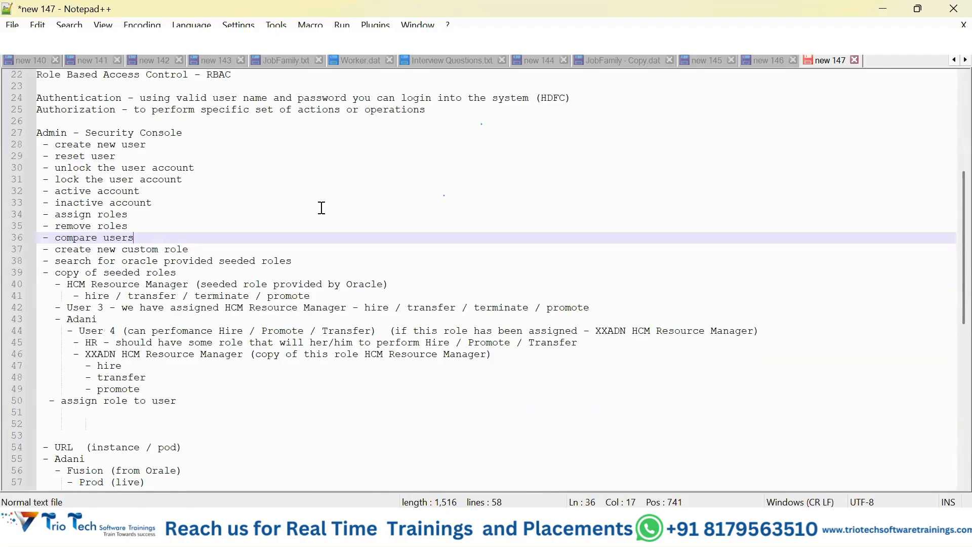
pyautogui.scroll(7, 321, 207)
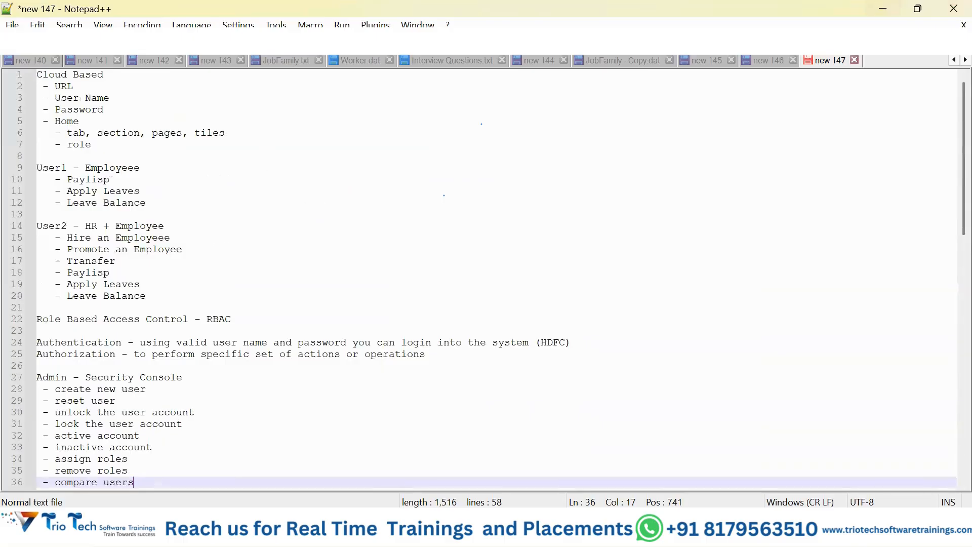
pyautogui.click(882, 9)
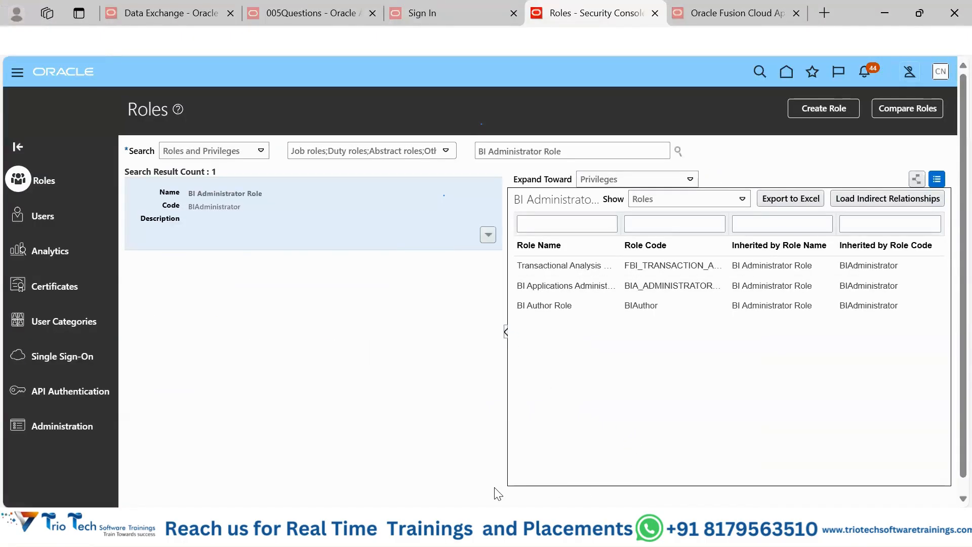